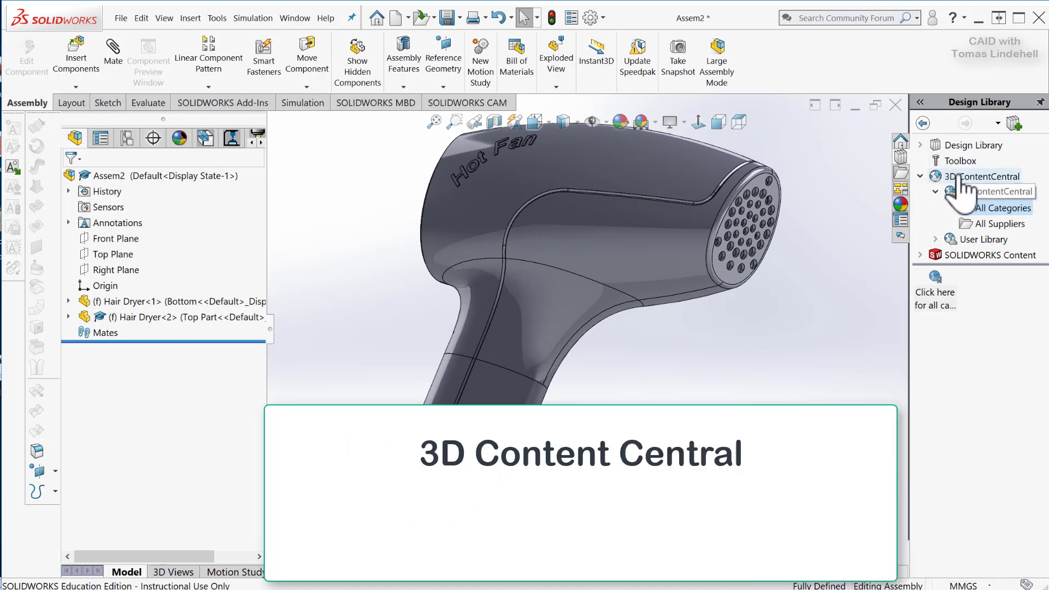
# Open the web catalogue of all supplier content categories from 3D ContentCentral in the Design Library.
pyautogui.click(937, 192)
pyautogui.click(937, 192)
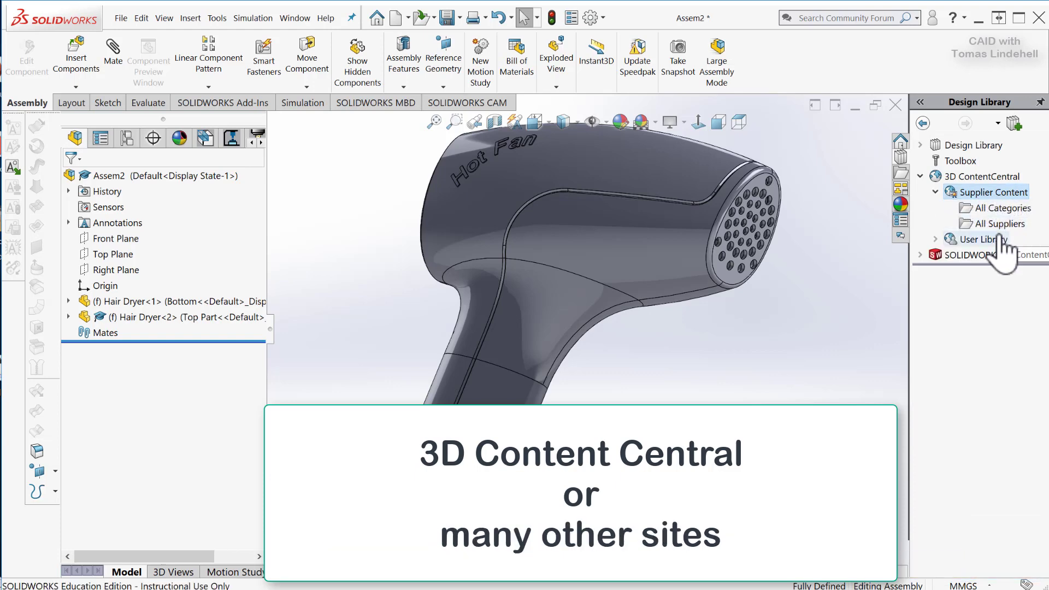
pyautogui.click(1004, 210)
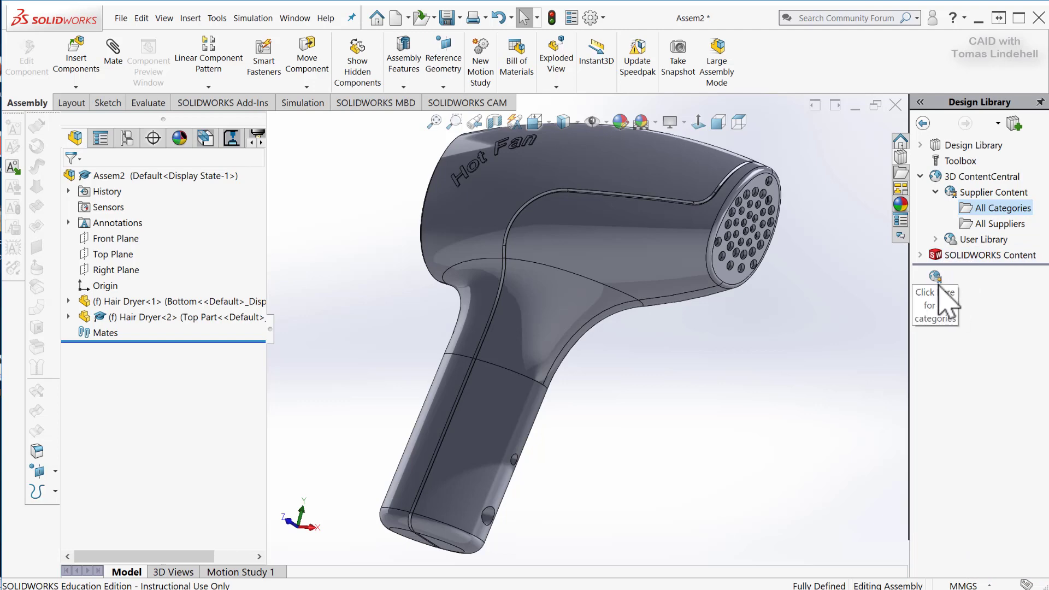
pyautogui.click(936, 299)
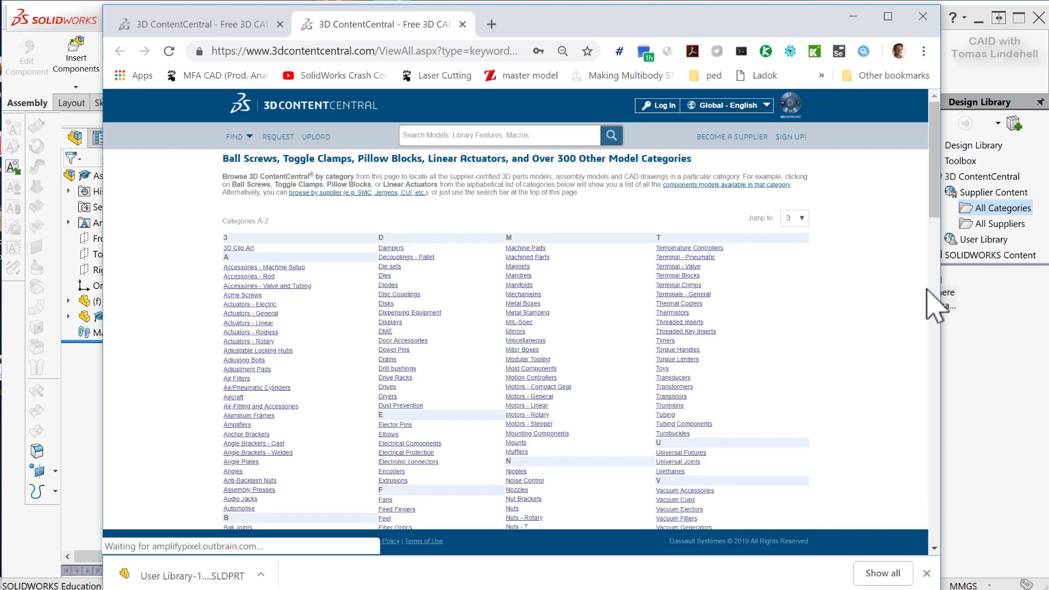
# Log in to 3D ContentCentral with the already filled-in account credentials.
pyautogui.click(663, 112)
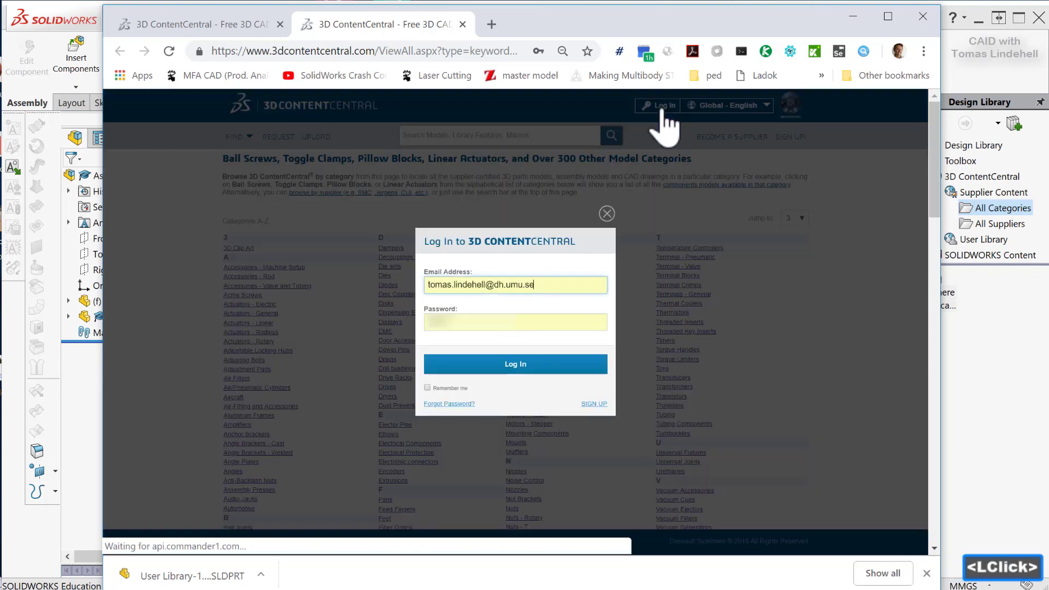
pyautogui.click(515, 365)
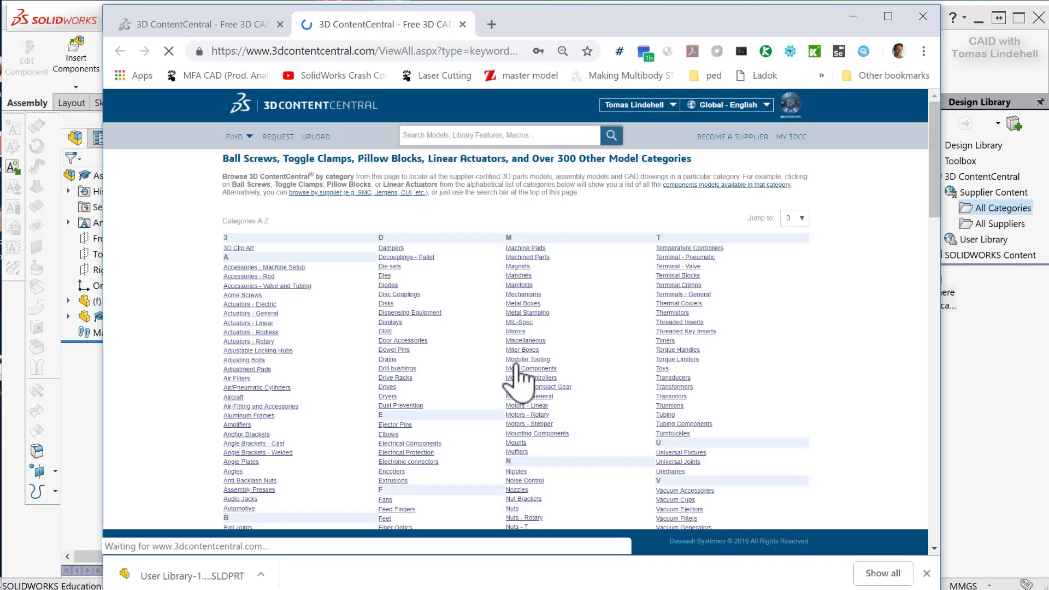
pyautogui.moveTo(615, 111)
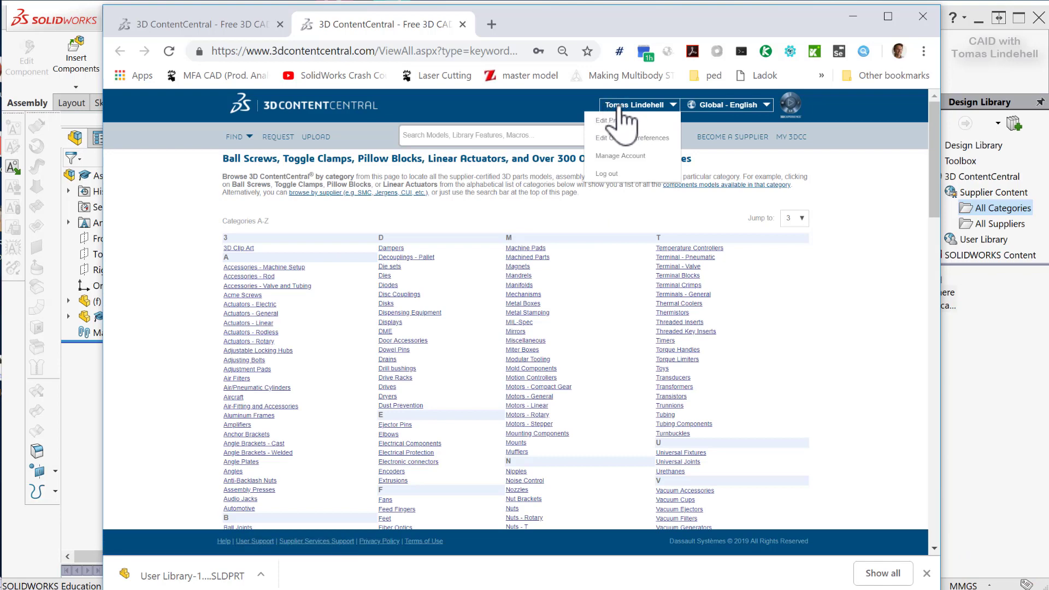
# Search the 3D ContentCentral model library for 18650.
pyautogui.click(512, 134)
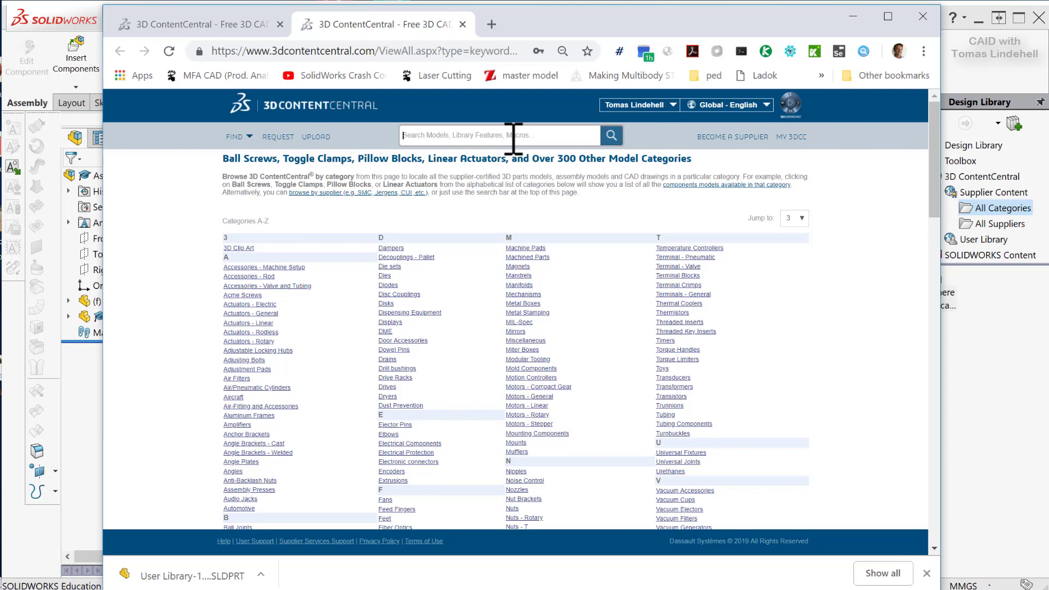
pyautogui.write('1')
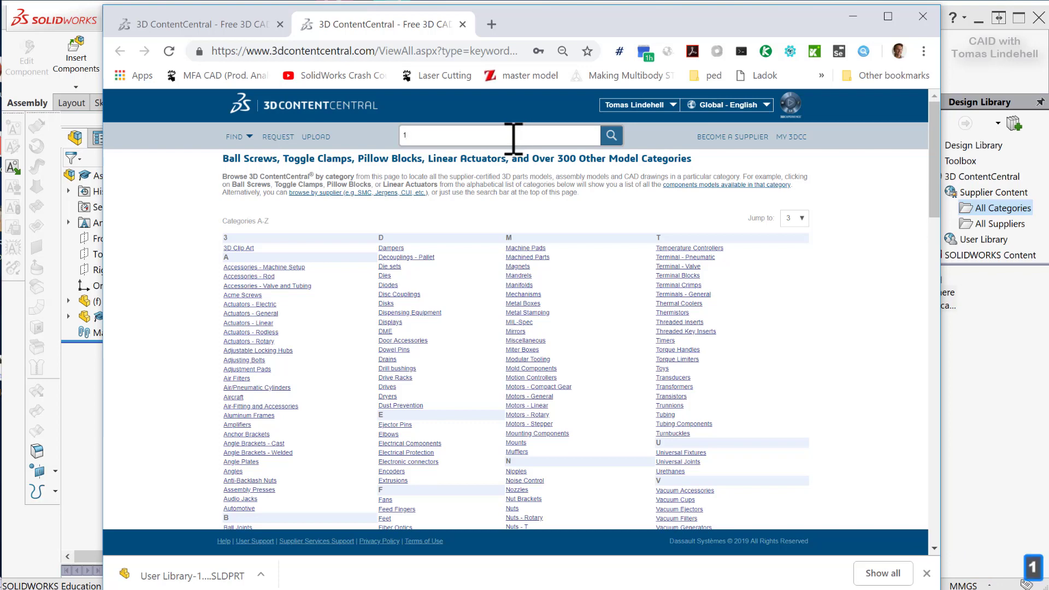
pyautogui.write('8650')
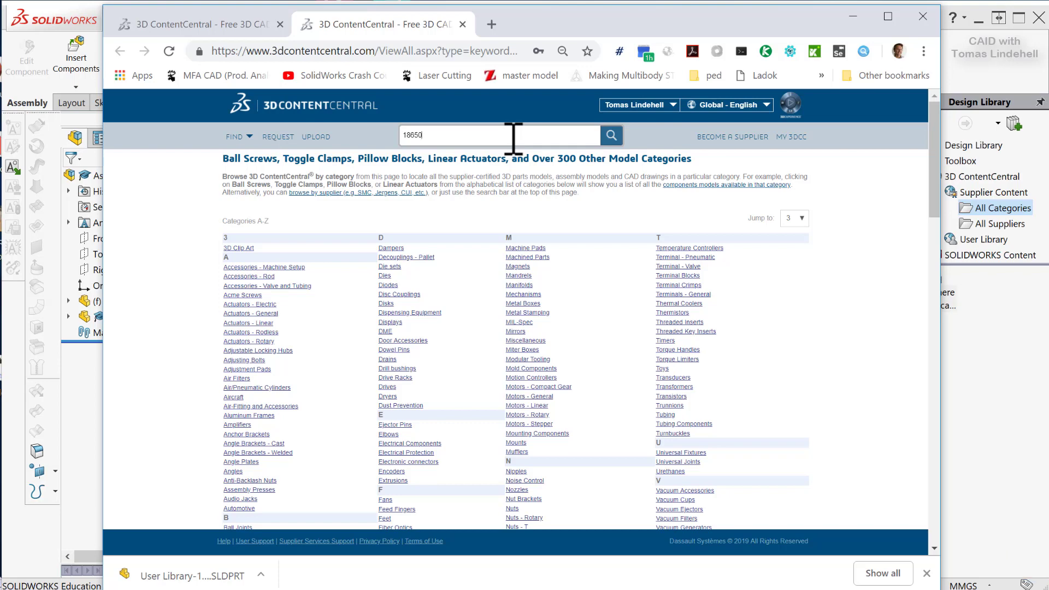
pyautogui.press('Return')
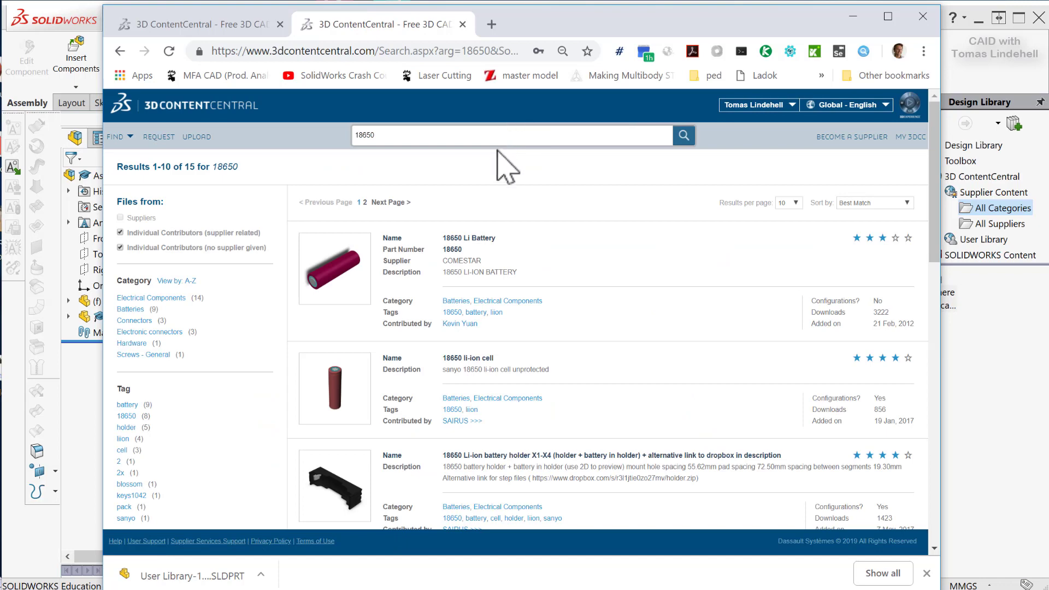
# Sort the search results by Highest Rated and open the 18650 li-ion cell model page.
pyautogui.scroll(-3, 538, 274)
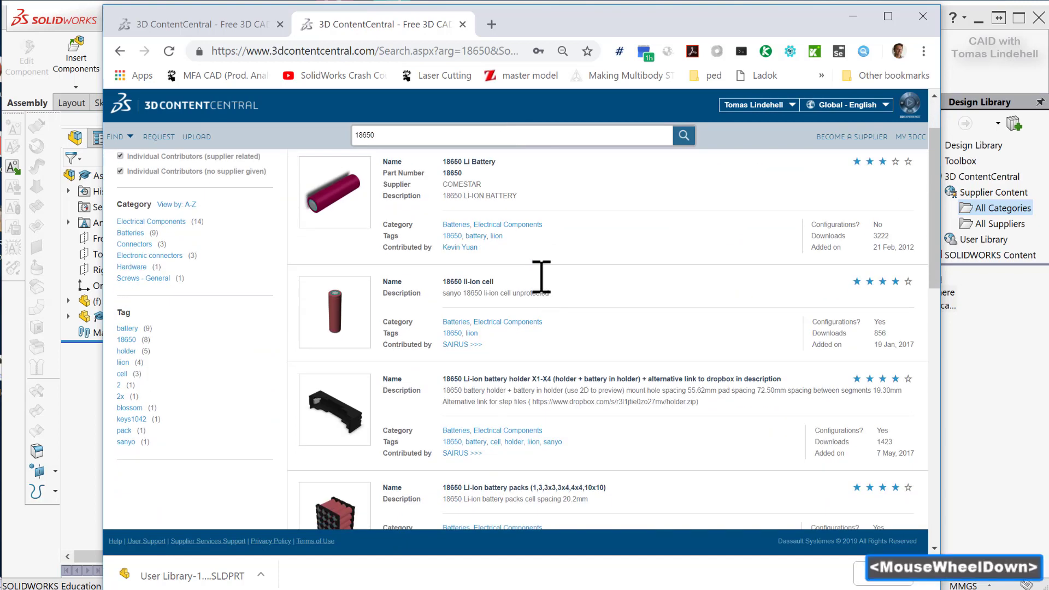
pyautogui.scroll(-2, 459, 440)
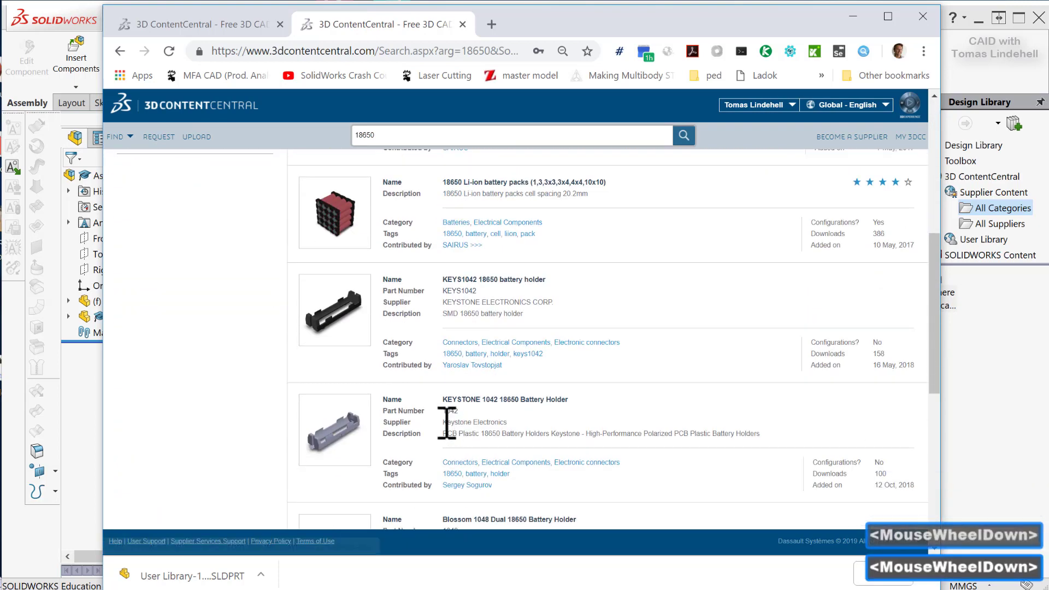
pyautogui.scroll(-1, 340, 347)
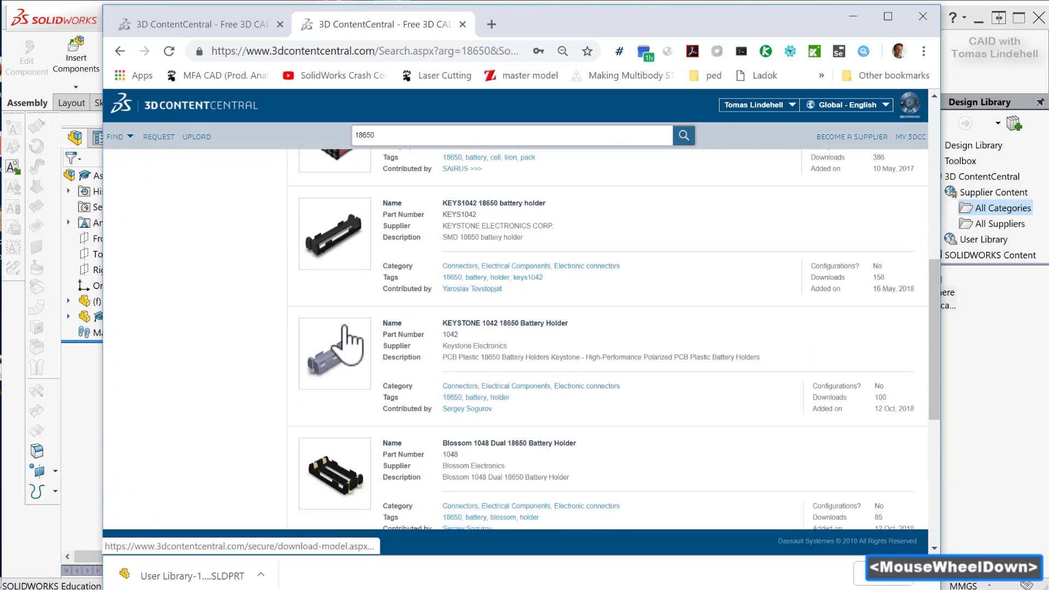
pyautogui.scroll(5, 339, 352)
pyautogui.scroll(1, 365, 353)
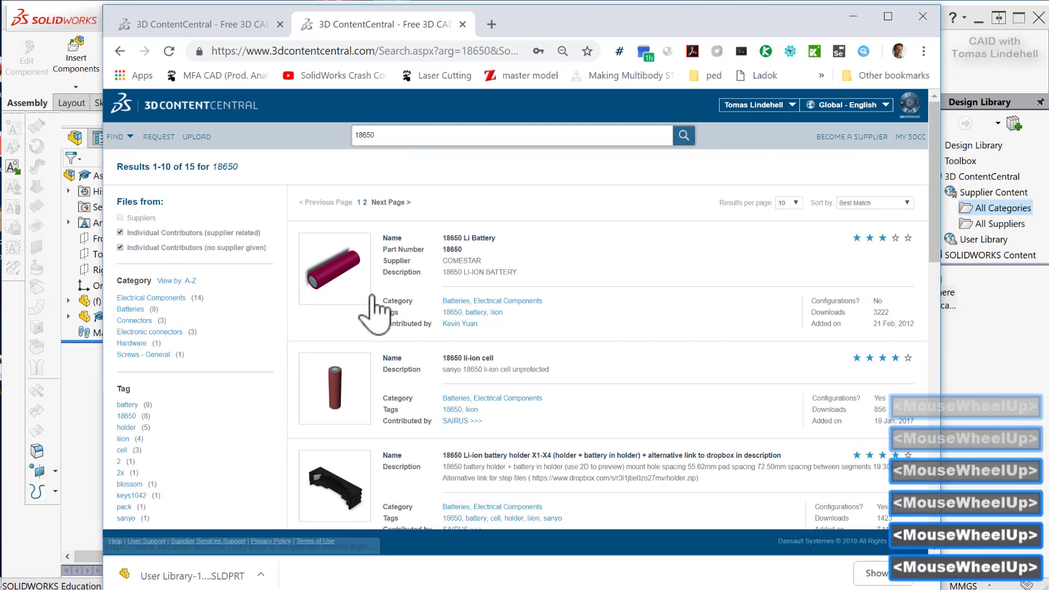
pyautogui.click(906, 203)
pyautogui.click(882, 220)
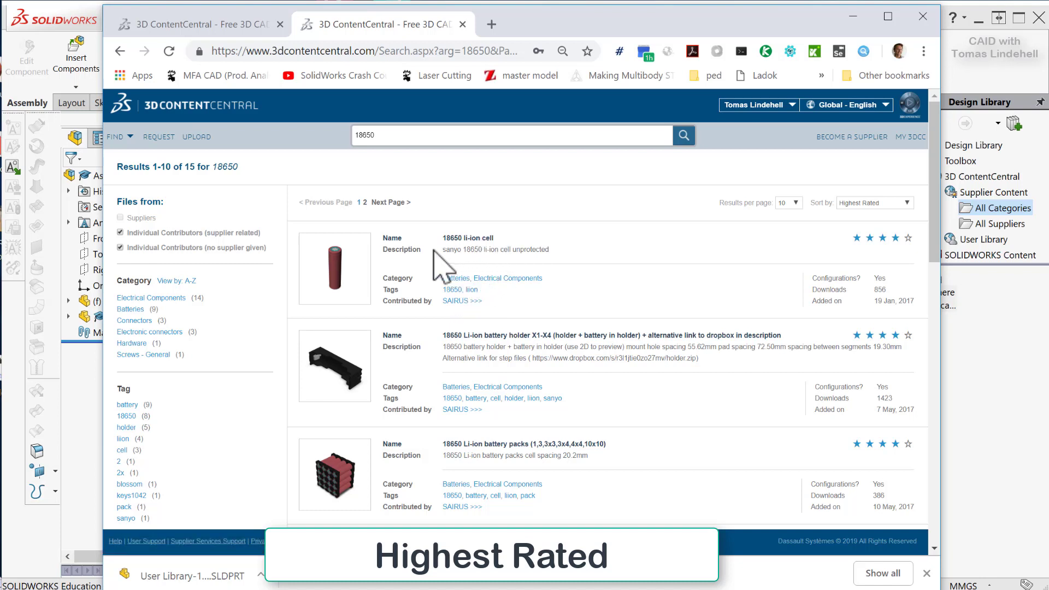
pyautogui.click(333, 274)
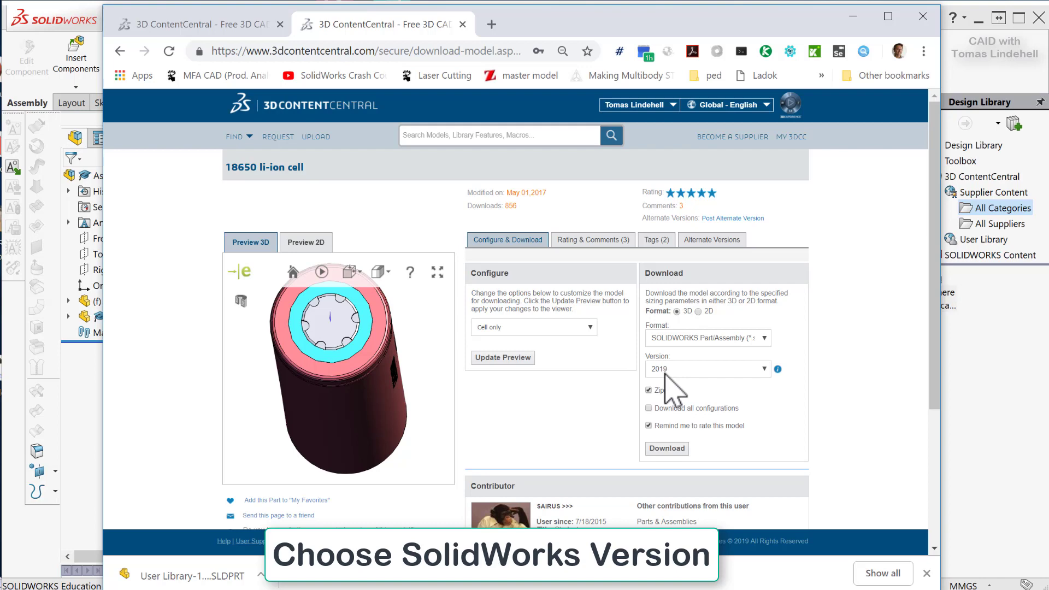
# Set the download version to 2018 and turn off the Zipped and Remind me to rate this model options.
pyautogui.click(764, 370)
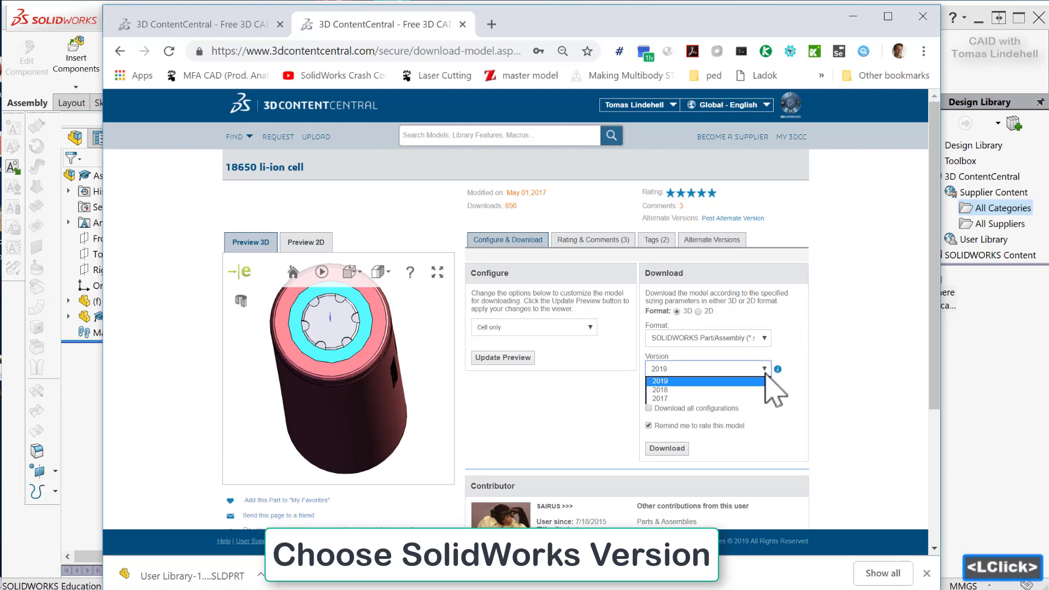
pyautogui.click(672, 390)
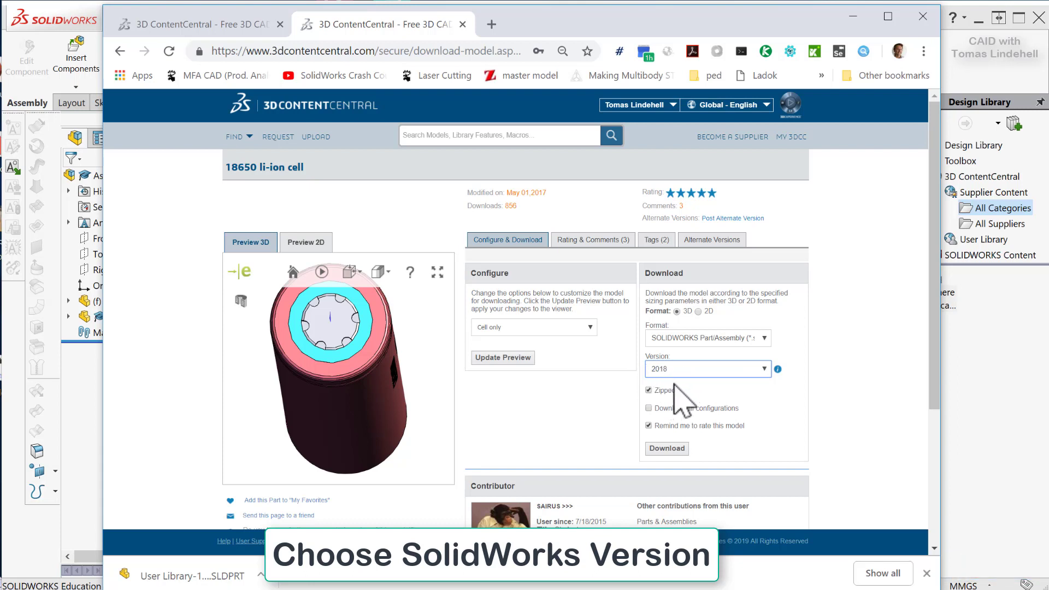
pyautogui.click(650, 391)
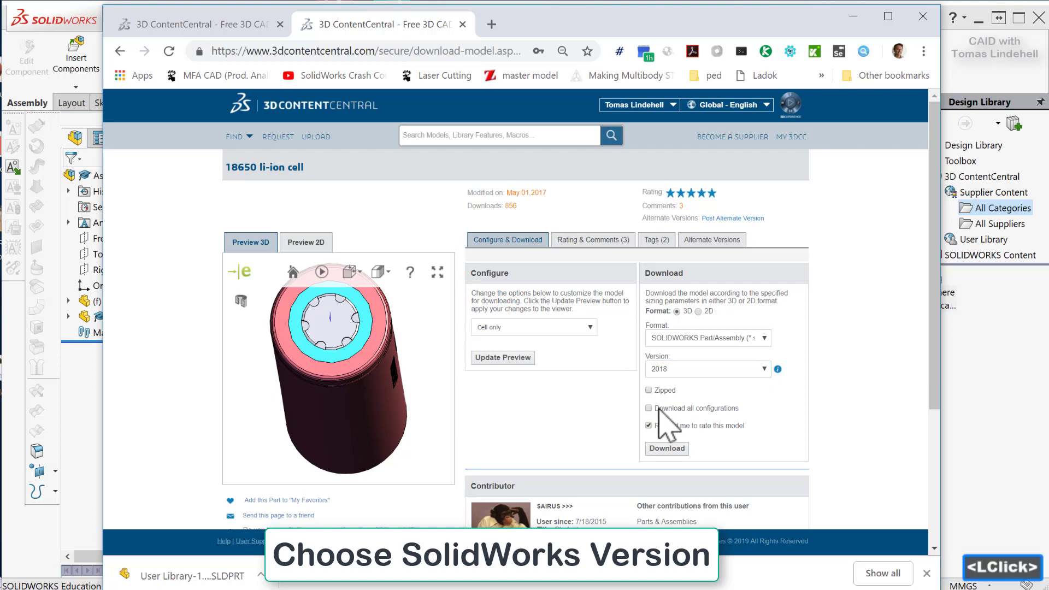
pyautogui.click(650, 426)
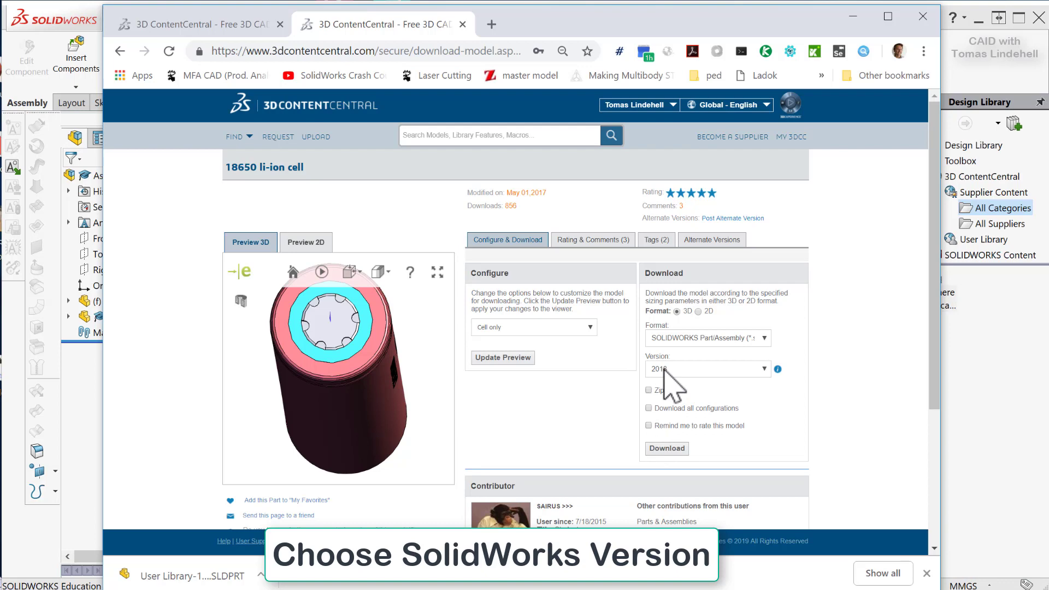
# Configure the cell with Same direction tabs and update the 3D preview.
pyautogui.moveTo(334, 376); pyautogui.dragTo(384, 368)
pyautogui.scroll(-4, 405, 366)
pyautogui.scroll(6, 404, 369)
pyautogui.middleClick(405, 372)
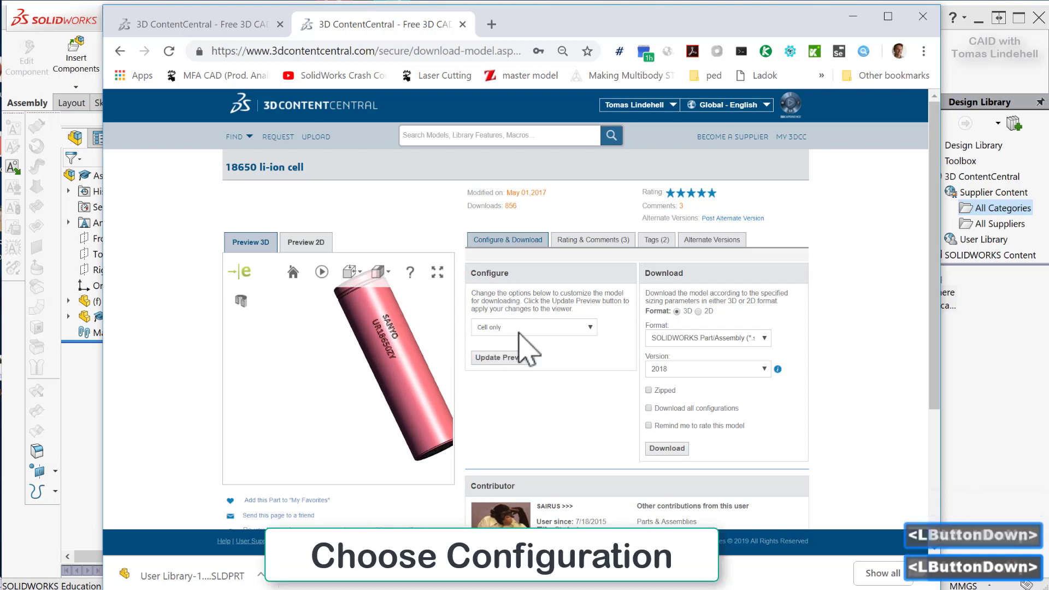
pyautogui.click(590, 328)
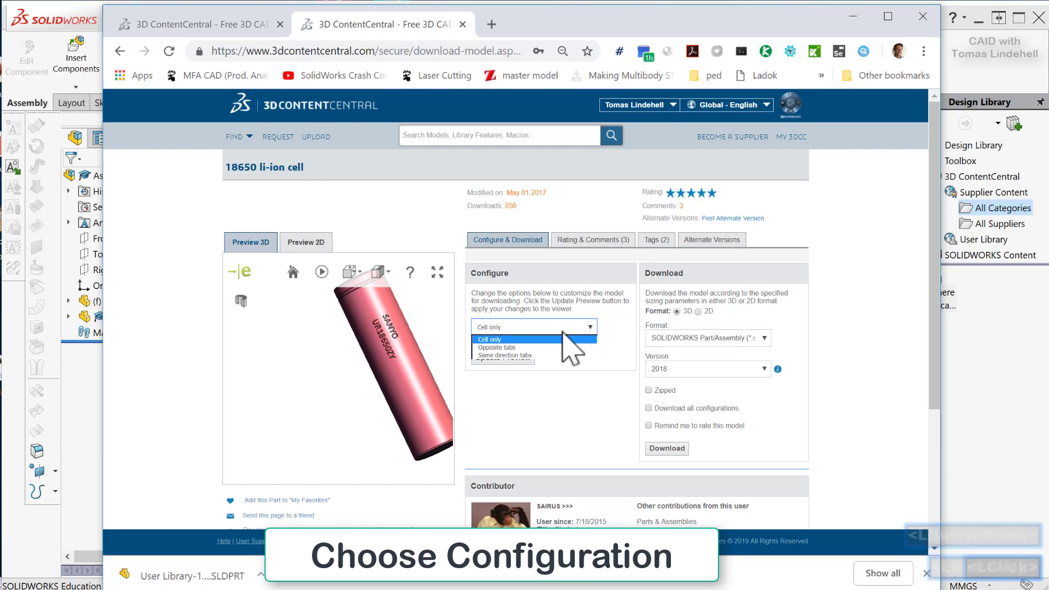
pyautogui.click(511, 355)
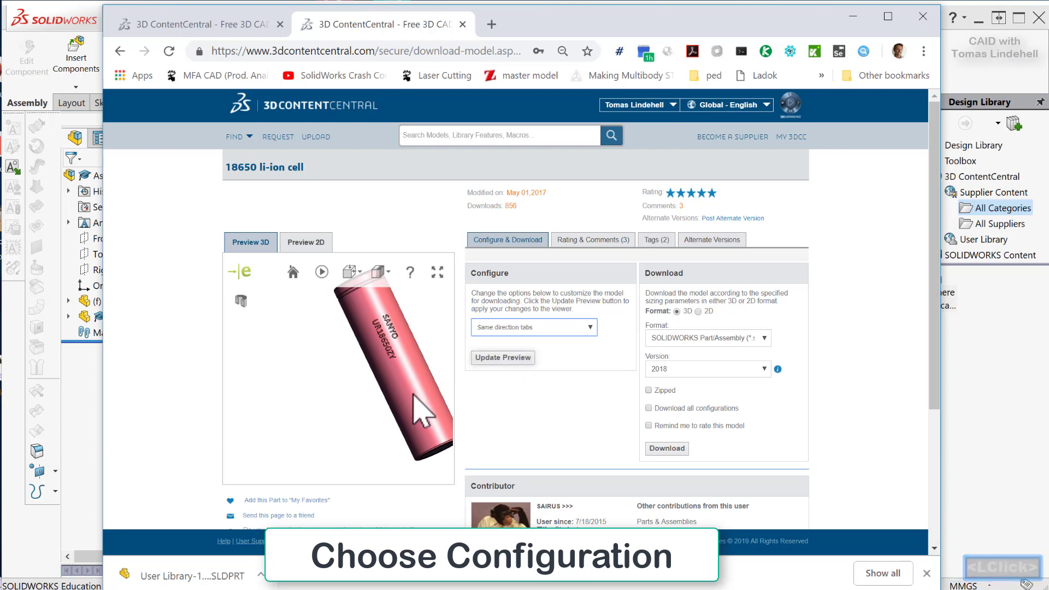
pyautogui.scroll(2, 422, 377)
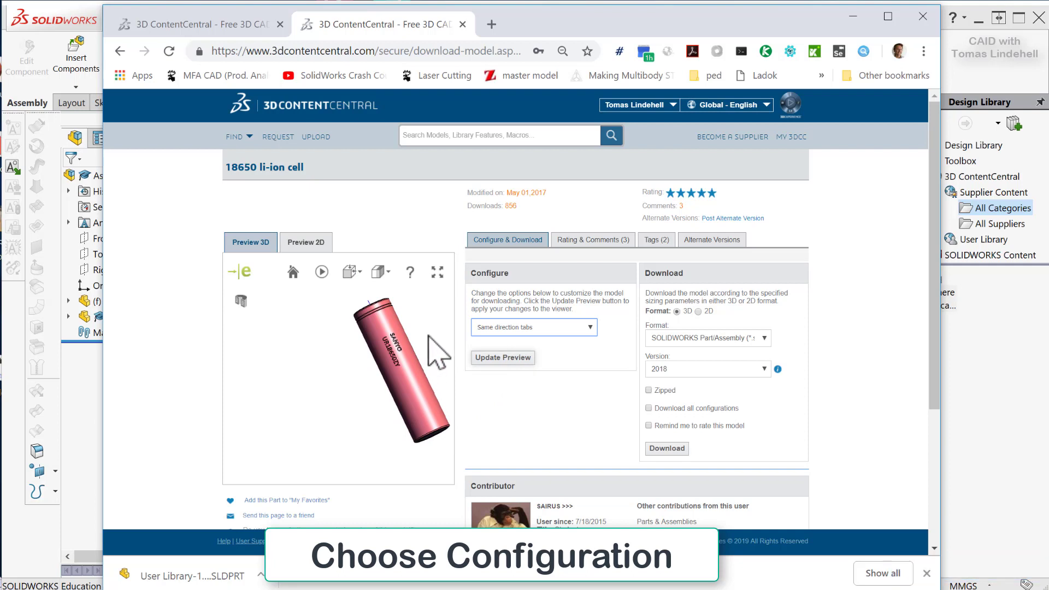
pyautogui.moveTo(425, 338); pyautogui.dragTo(361, 385, button='middle')
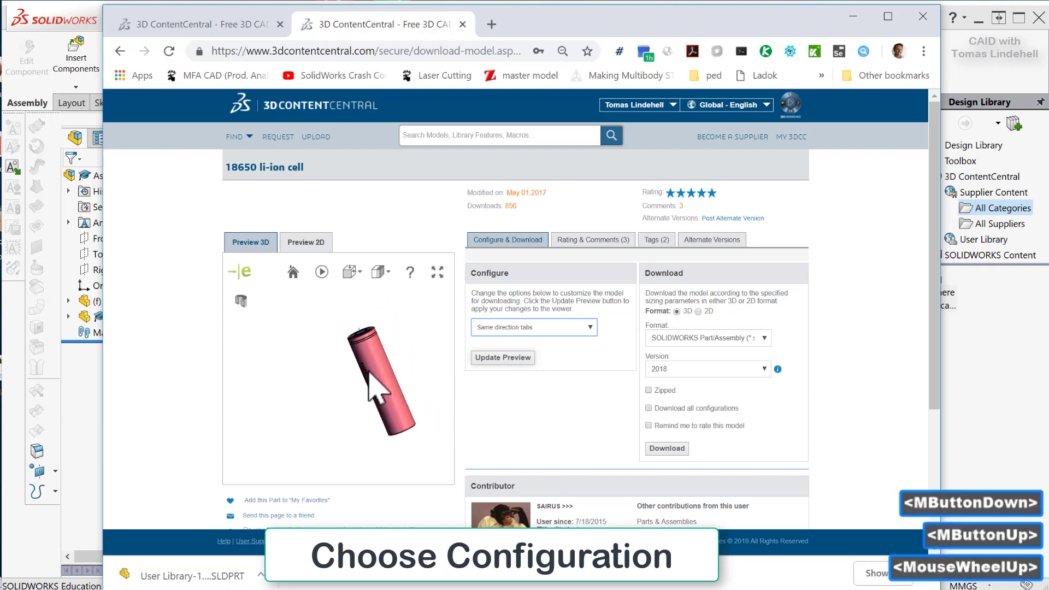
pyautogui.click(517, 358)
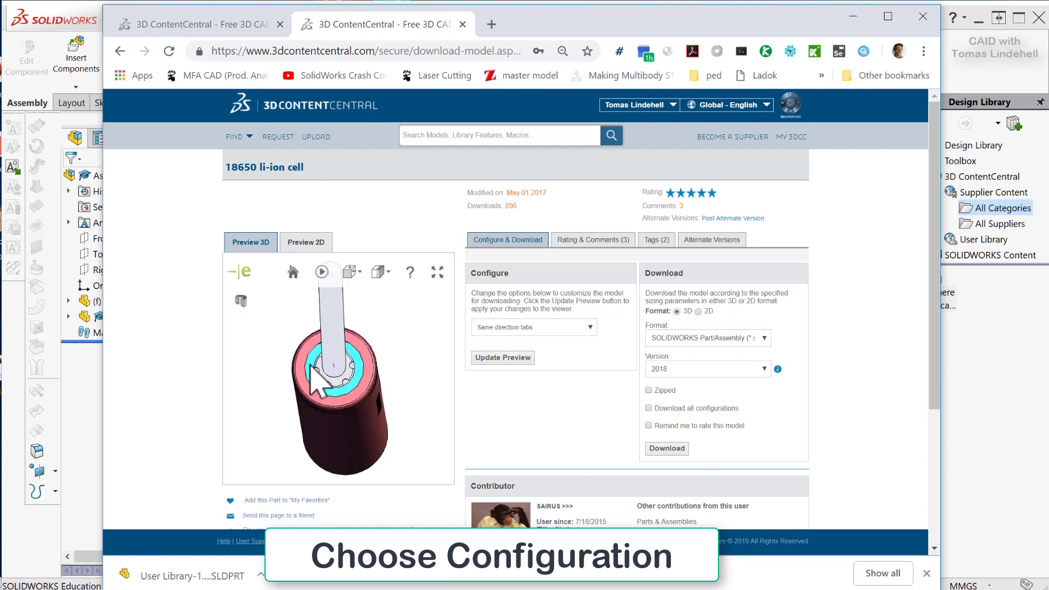
# Inspect the tabs in the 3D preview and download the configured cell as the 18650-1 part file.
pyautogui.scroll(2, 295, 388)
pyautogui.moveTo(334, 405)
pyautogui.mouseDown(button='middle')
pyautogui.moveTo(344, 417)
pyautogui.moveTo(346, 398)
pyautogui.mouseUp(button='middle')
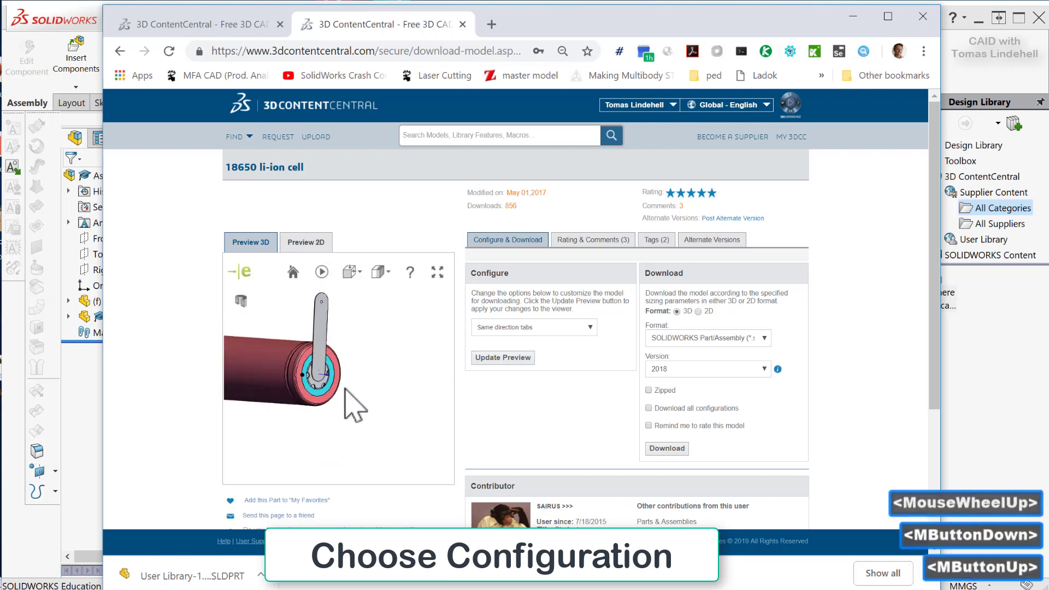
pyautogui.scroll(3, 336, 328)
pyautogui.scroll(1, 300, 387)
pyautogui.scroll(-1, 300, 386)
pyautogui.scroll(-2, 350, 387)
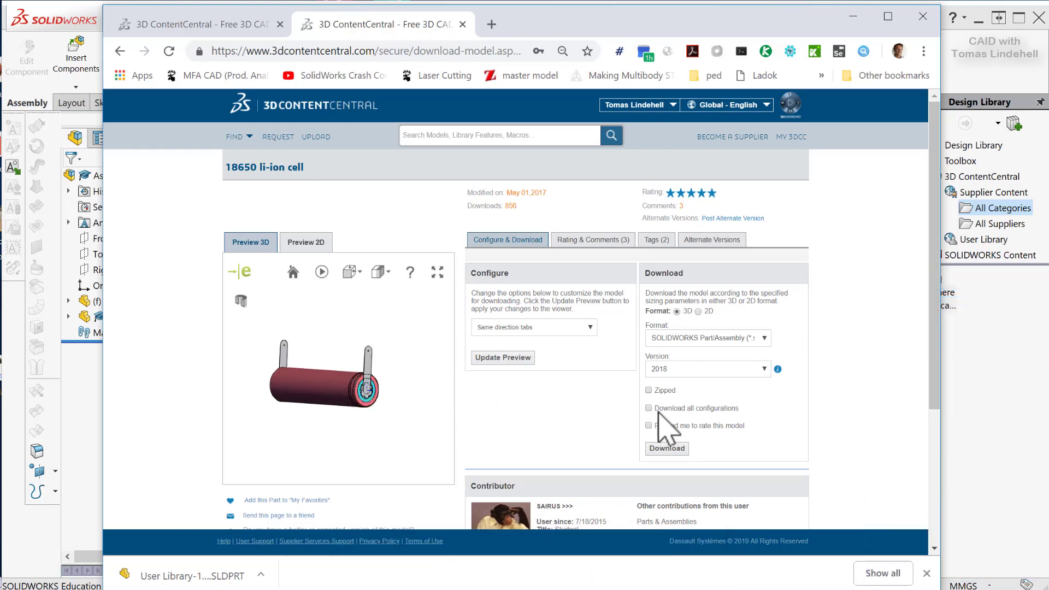
pyautogui.click(675, 452)
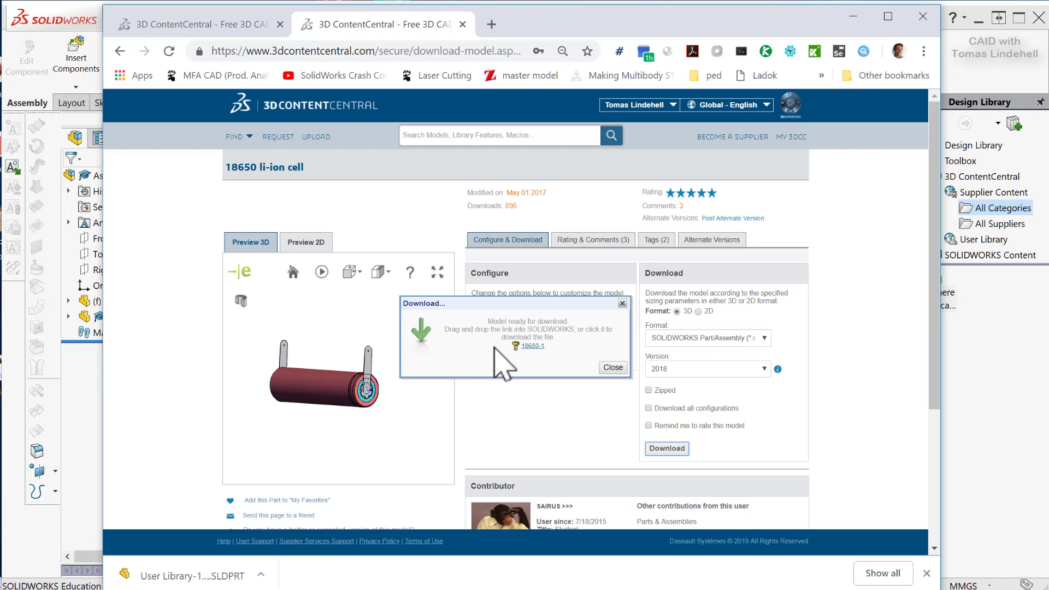
pyautogui.click(529, 349)
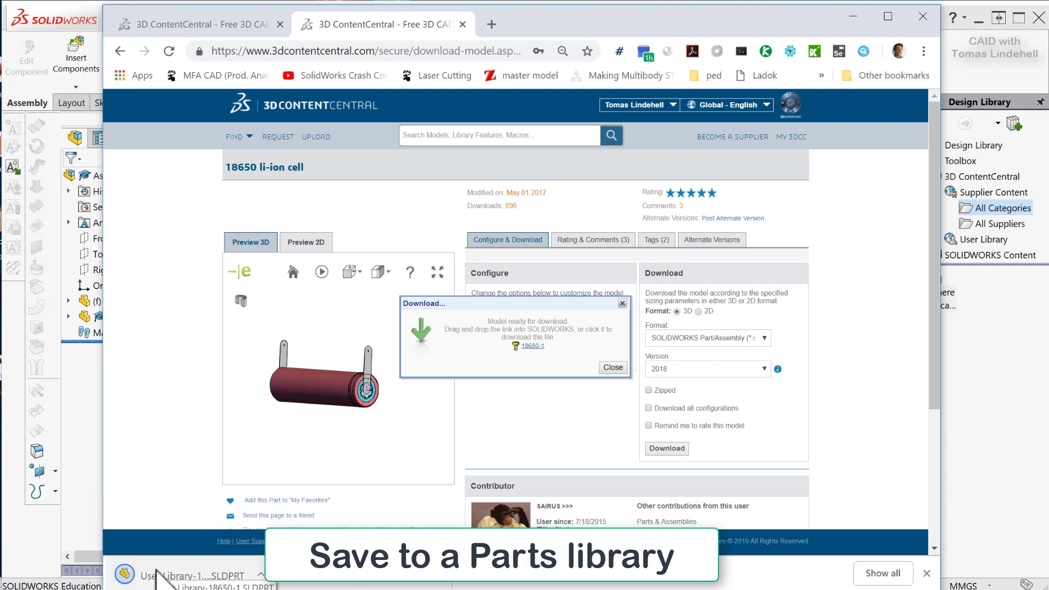
# Show the downloaded part file in its Downloads folder and move that folder window down over the browser.
pyautogui.click(261, 575)
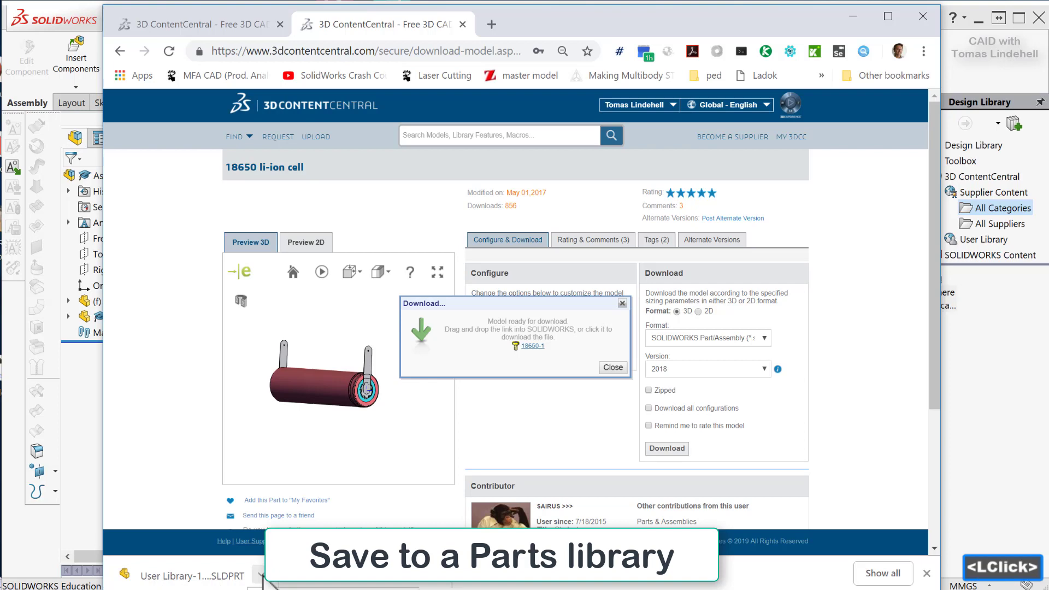
pyautogui.click(315, 589)
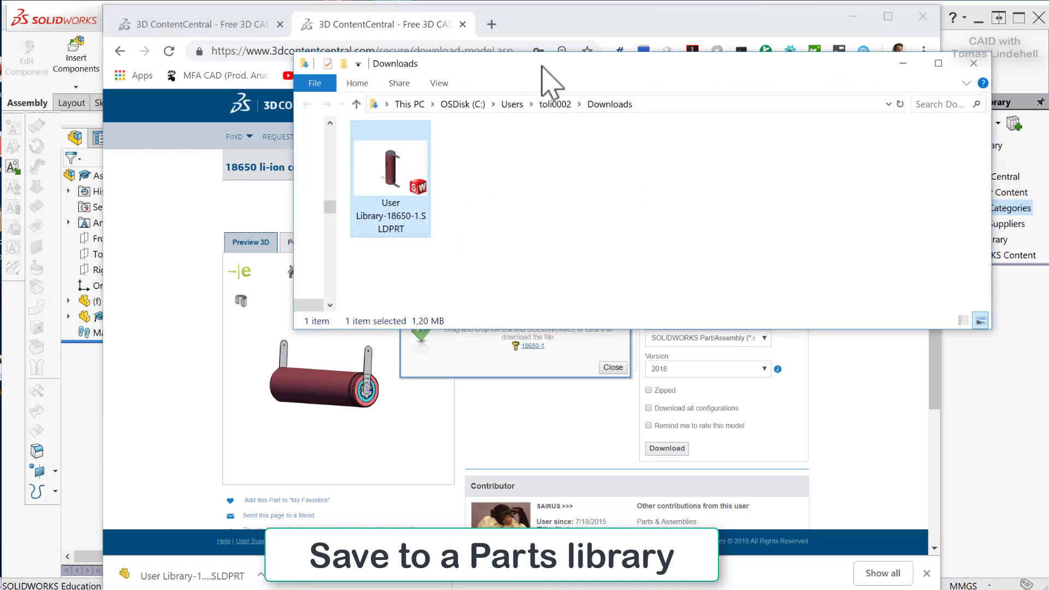
pyautogui.moveTo(528, 73); pyautogui.dragTo(556, 163)
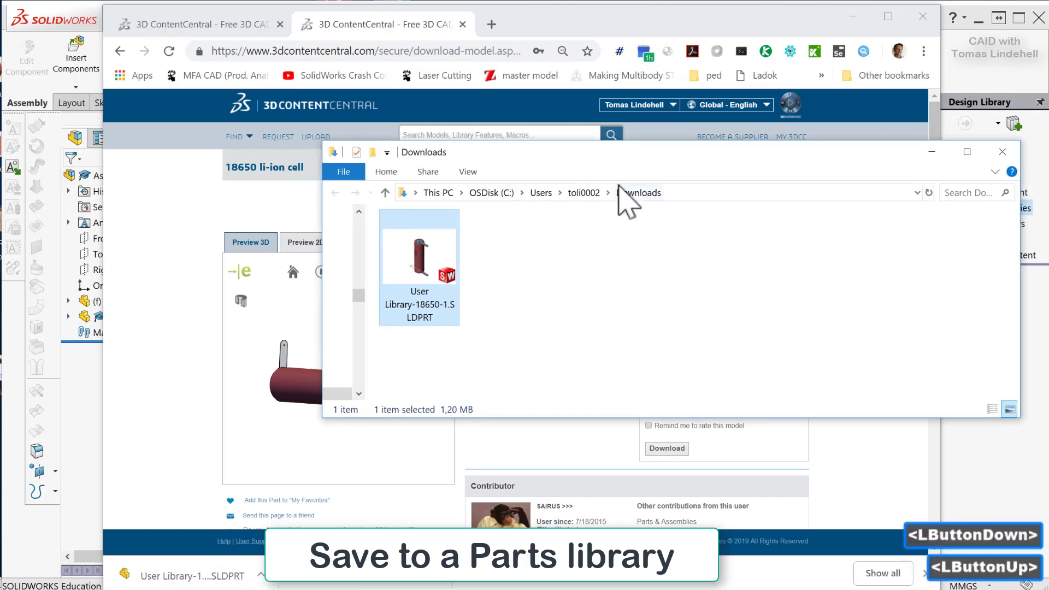
pyautogui.moveTo(653, 147); pyautogui.dragTo(501, 207)
# Switch to the Hair Dryer folder window and create a new folder named Library Parts in it.
pyautogui.hotkey('alt', 'Tab')
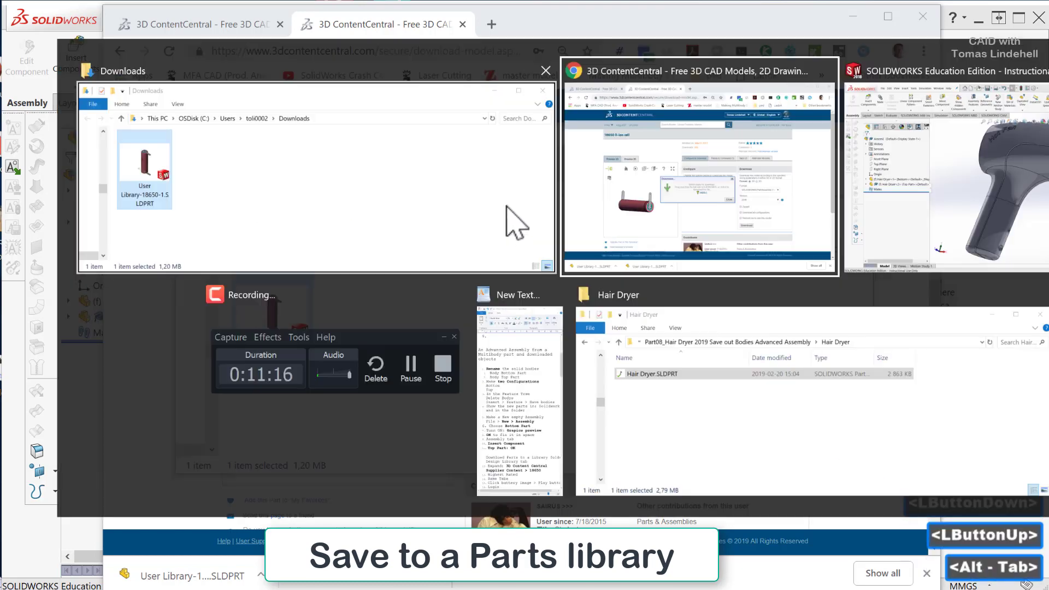
pyautogui.press('Tab')
pyautogui.press('Tab')
pyautogui.press('Tab')
pyautogui.press('Tab')
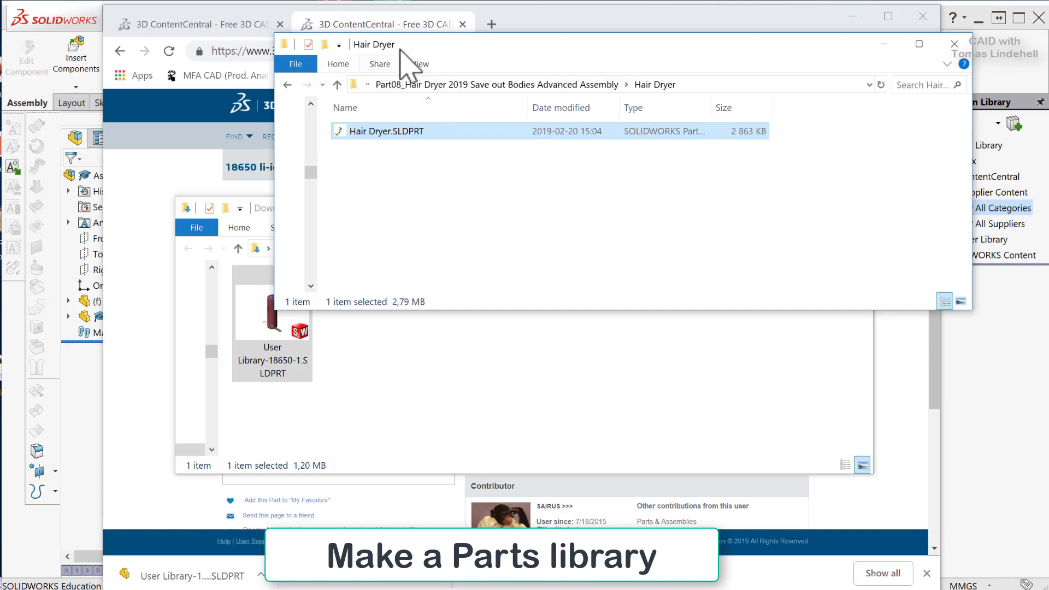
pyautogui.click(464, 186)
pyautogui.rightClick(470, 188)
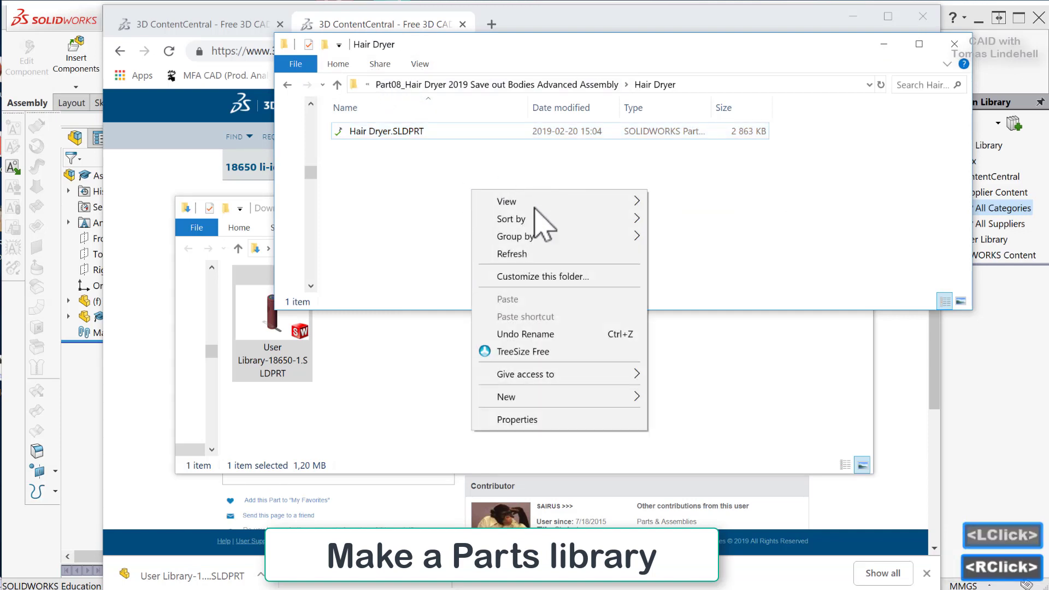
pyautogui.moveTo(541, 399)
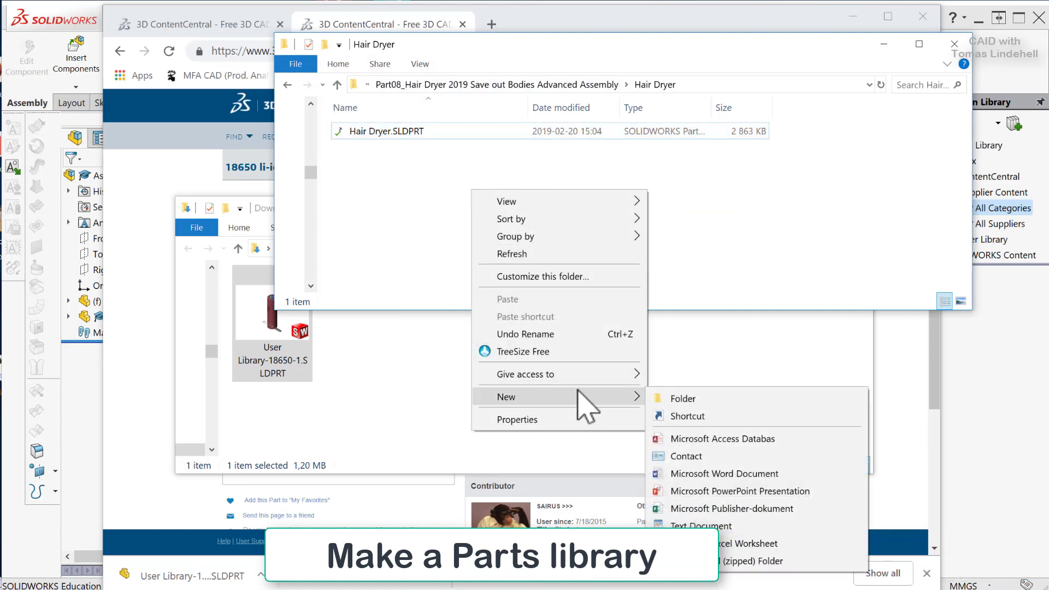
pyautogui.click(655, 399)
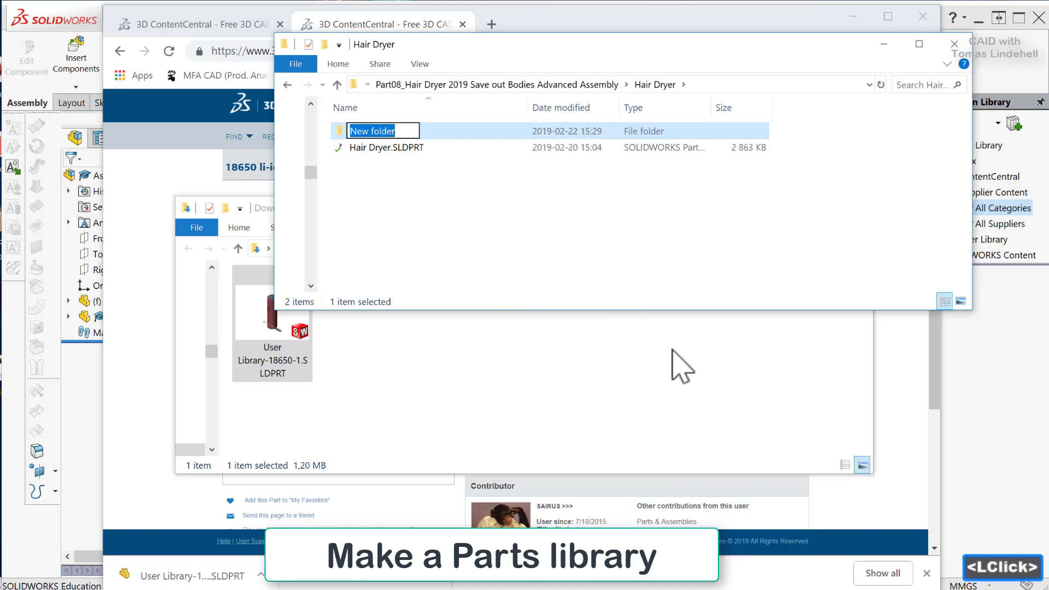
pyautogui.write('Librar')
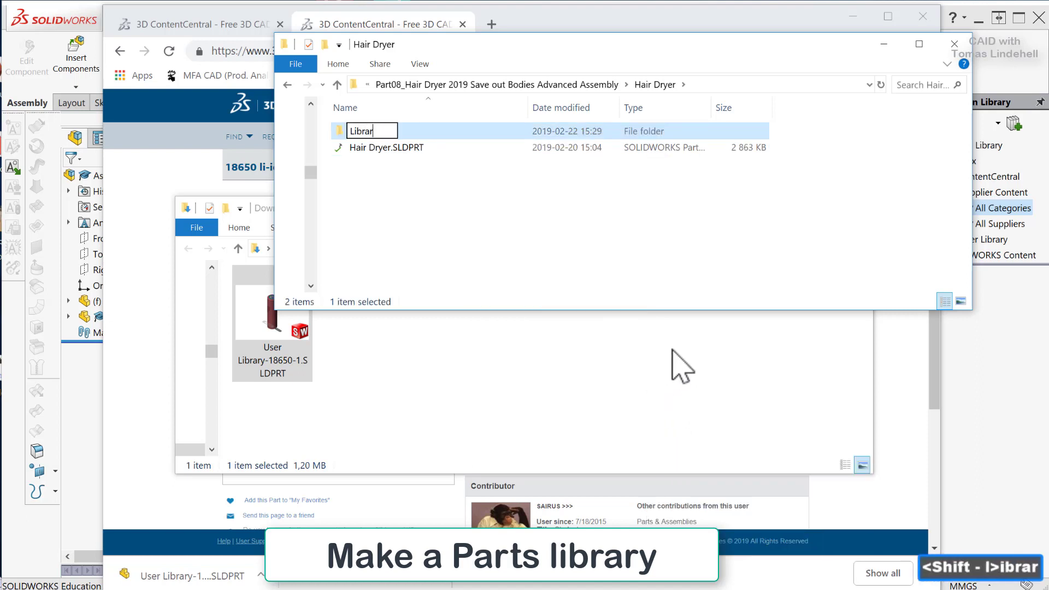
pyautogui.write('y Parts')
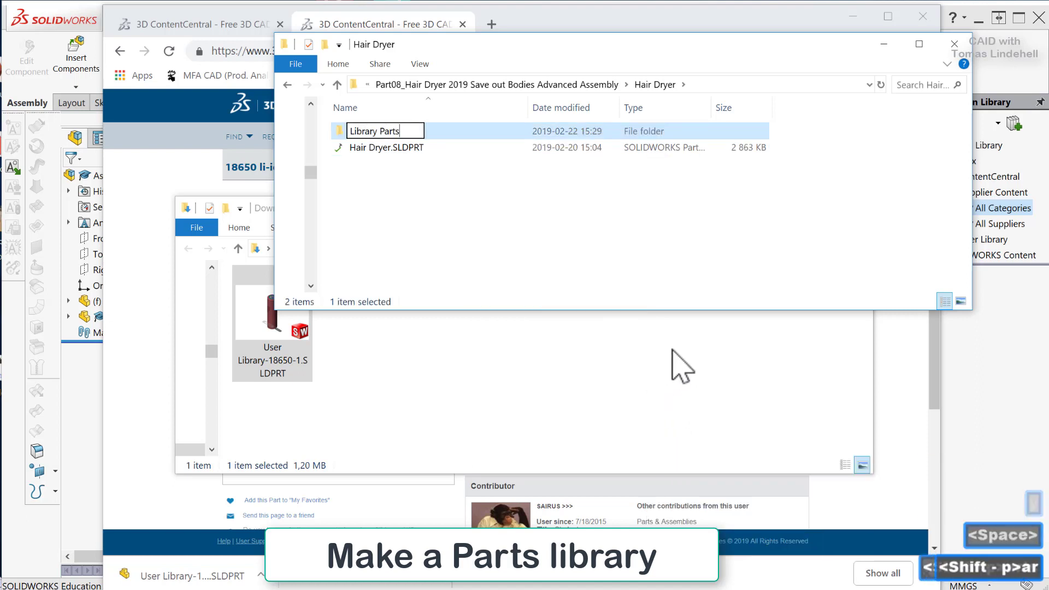
pyautogui.press('Return')
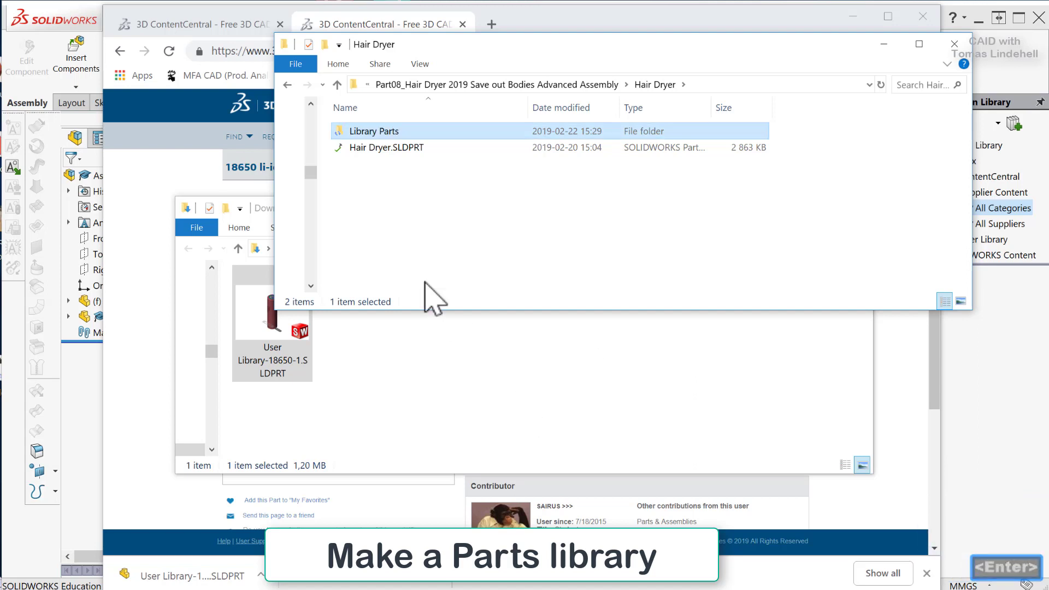
# Open the Library Parts folder and move the downloaded User Library-18650-1.SLDPRT file from Downloads into it.
pyautogui.doubleClick(341, 132)
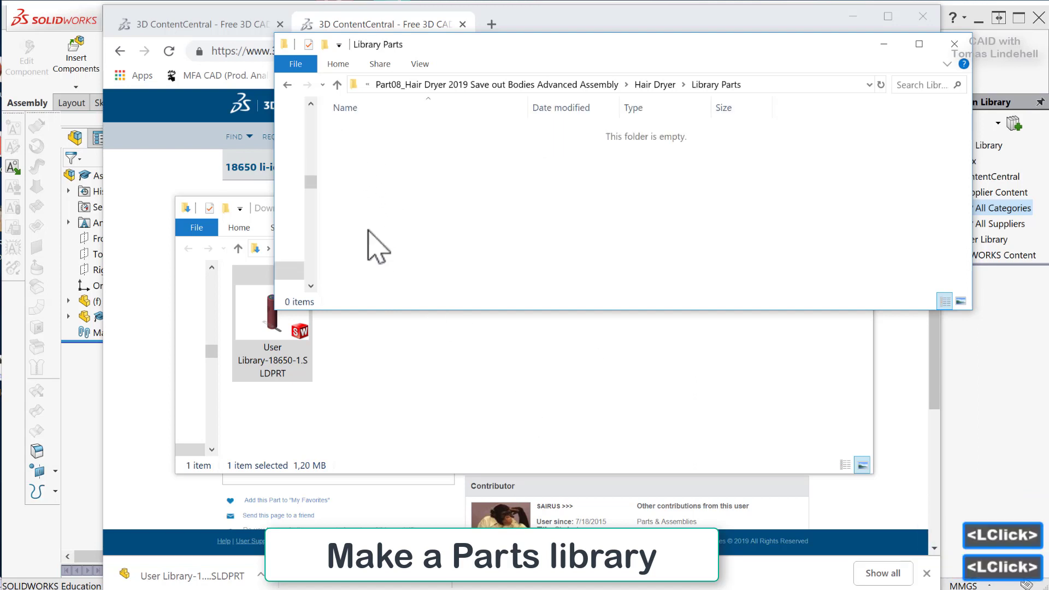
pyautogui.click(416, 359)
pyautogui.moveTo(256, 317); pyautogui.dragTo(526, 175)
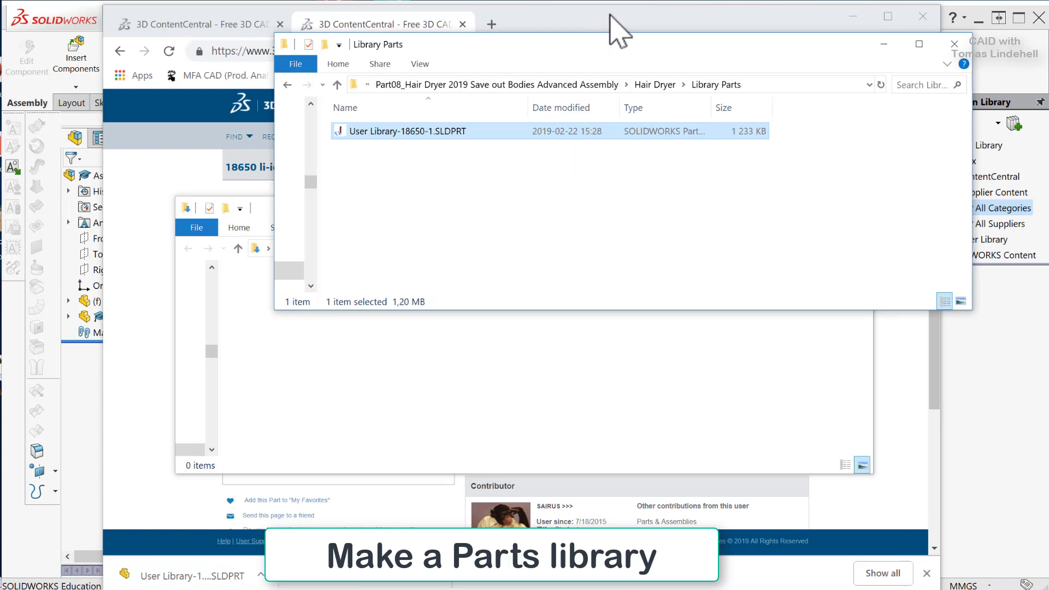
# Switch to SOLIDWORKS, start Insert Components and browse to the Library Parts folder inside the Hair Dryer folder.
pyautogui.click(54, 23)
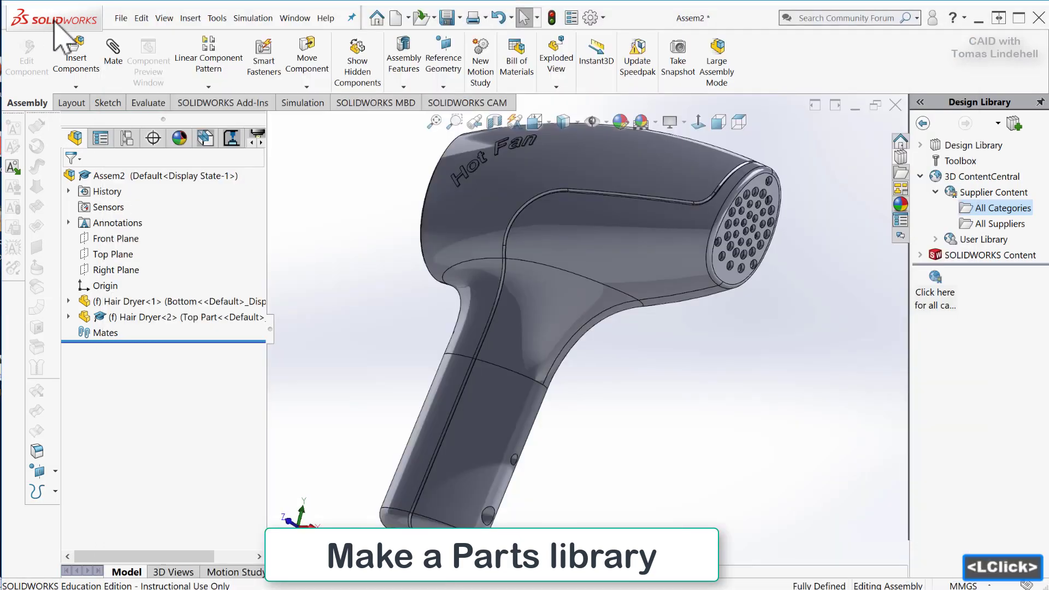
pyautogui.click(76, 61)
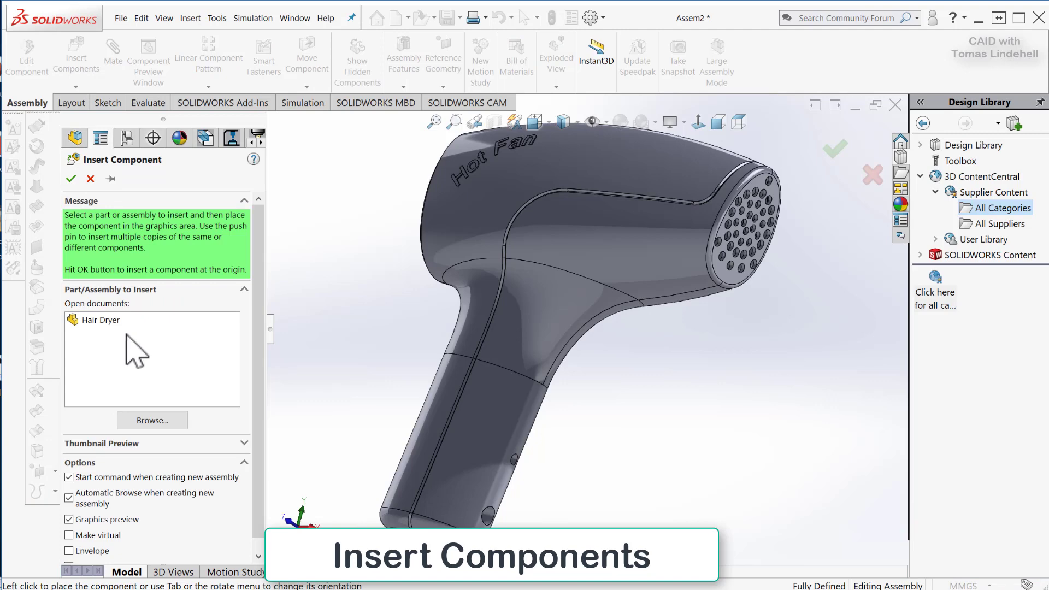
pyautogui.click(152, 421)
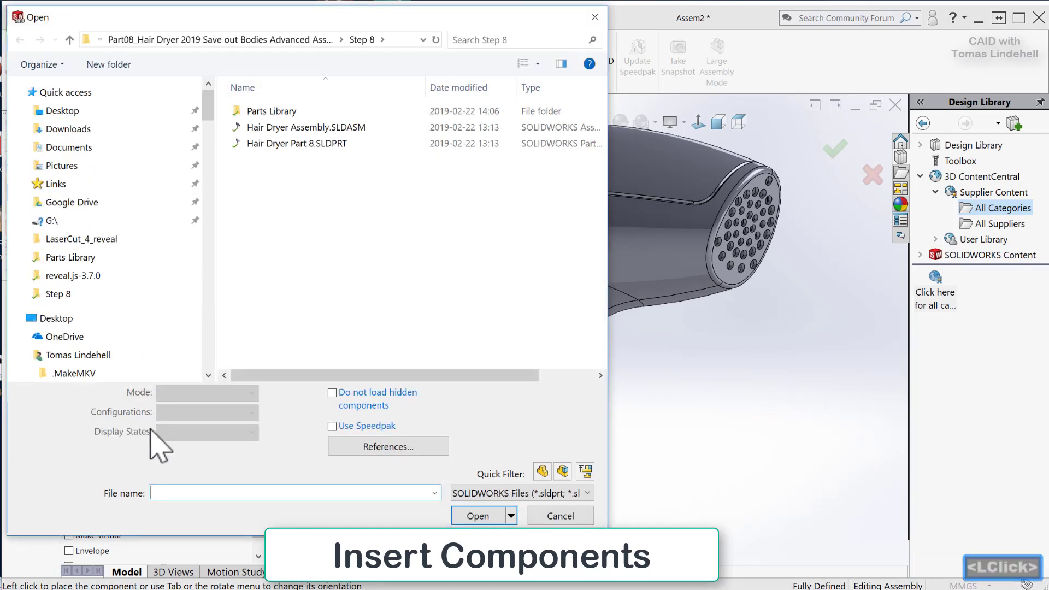
pyautogui.moveTo(341, 22); pyautogui.dragTo(446, 58)
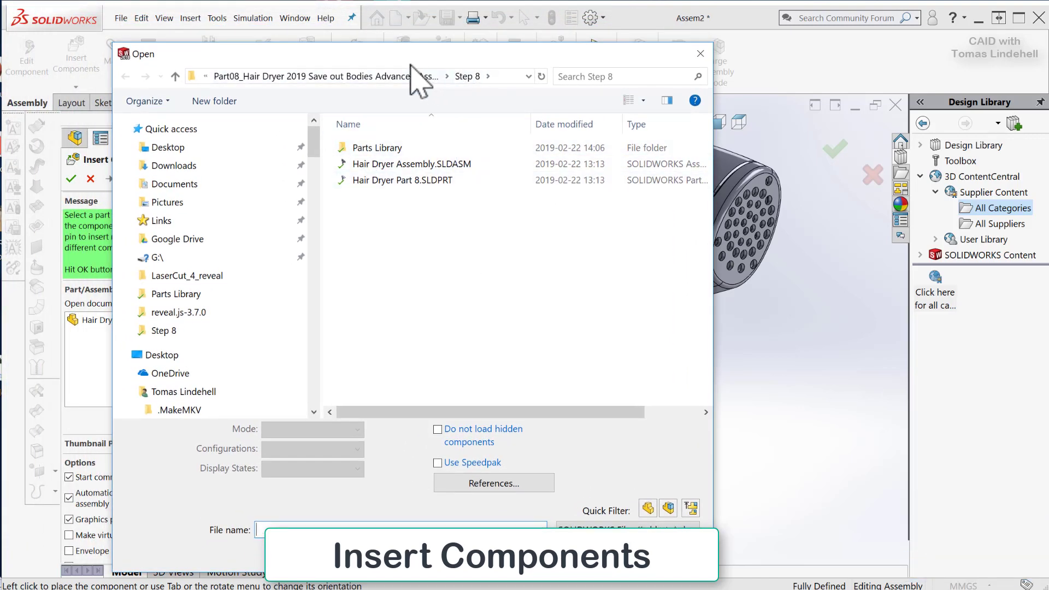
pyautogui.click(375, 78)
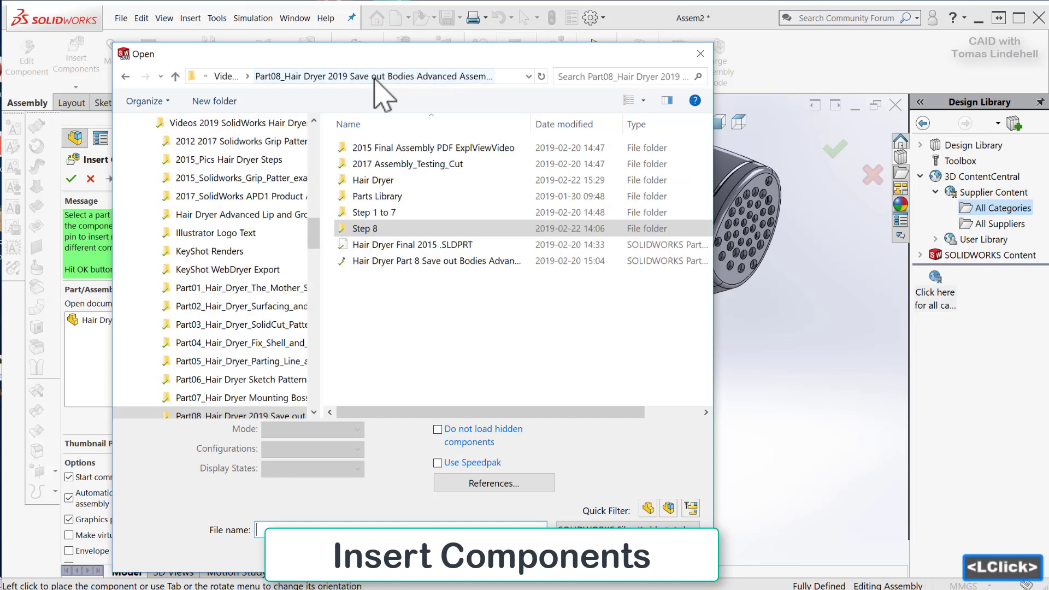
pyautogui.doubleClick(342, 180)
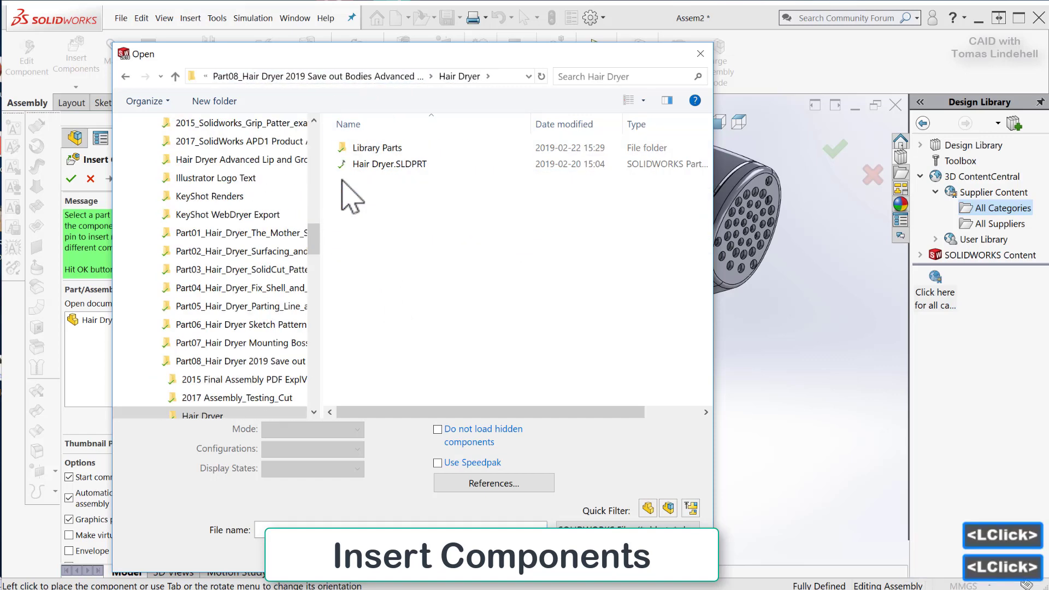
pyautogui.click(377, 148)
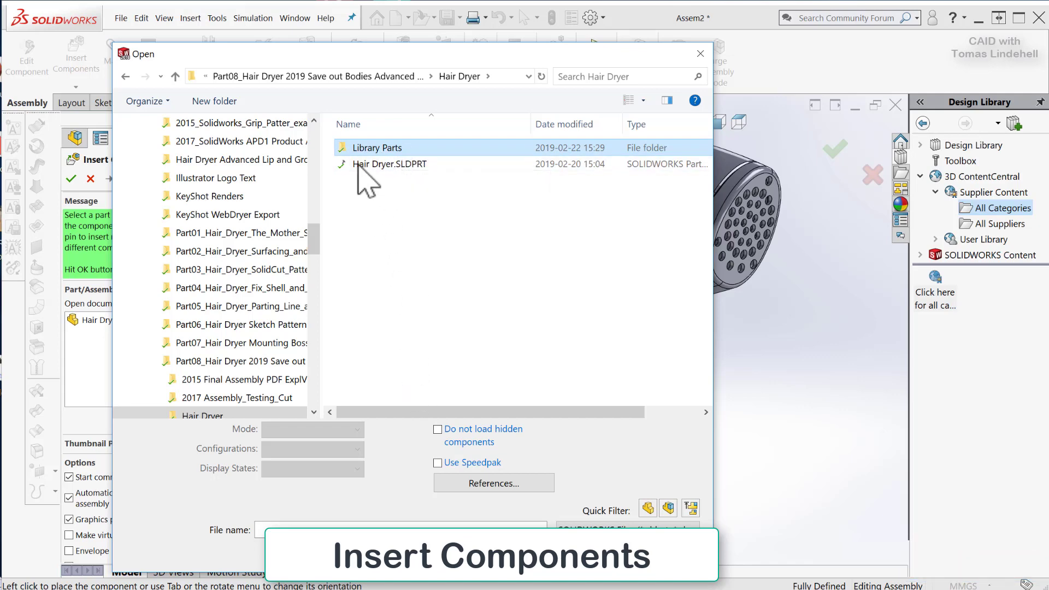
pyautogui.doubleClick(349, 149)
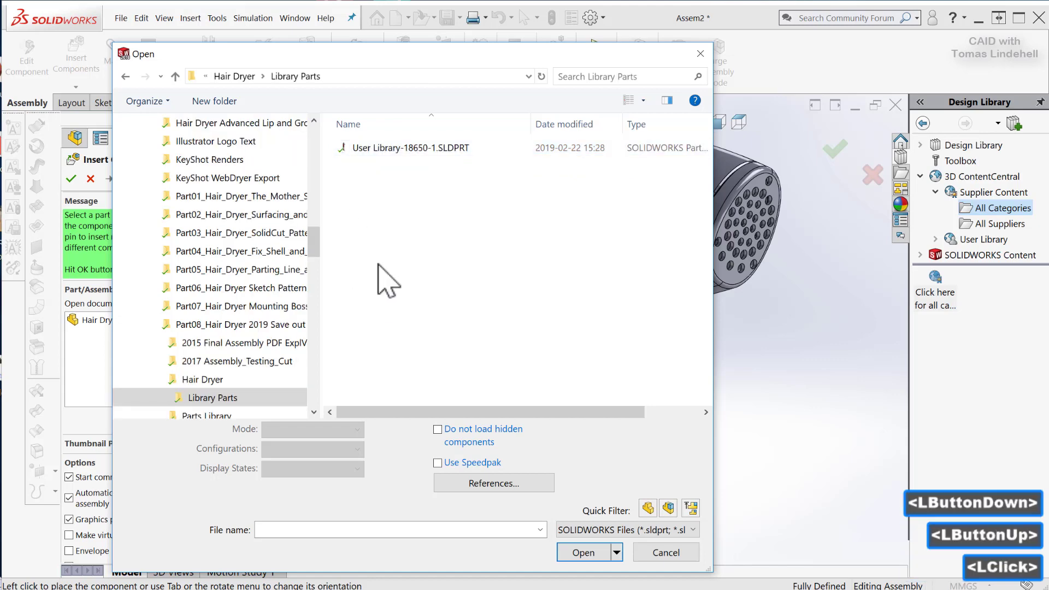
# Rename the battery part file as Battery User Library-18650-1.SLDPRT within the file browser.
pyautogui.click(372, 153)
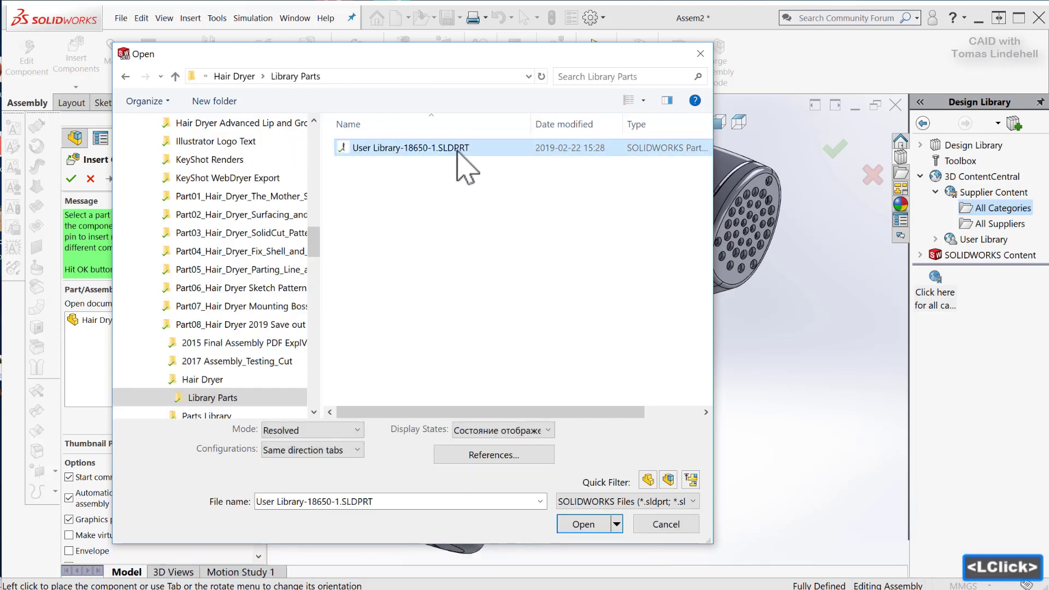
pyautogui.click(354, 148)
pyautogui.click(359, 148)
pyautogui.press('Left')
pyautogui.press('Left')
pyautogui.press('Left')
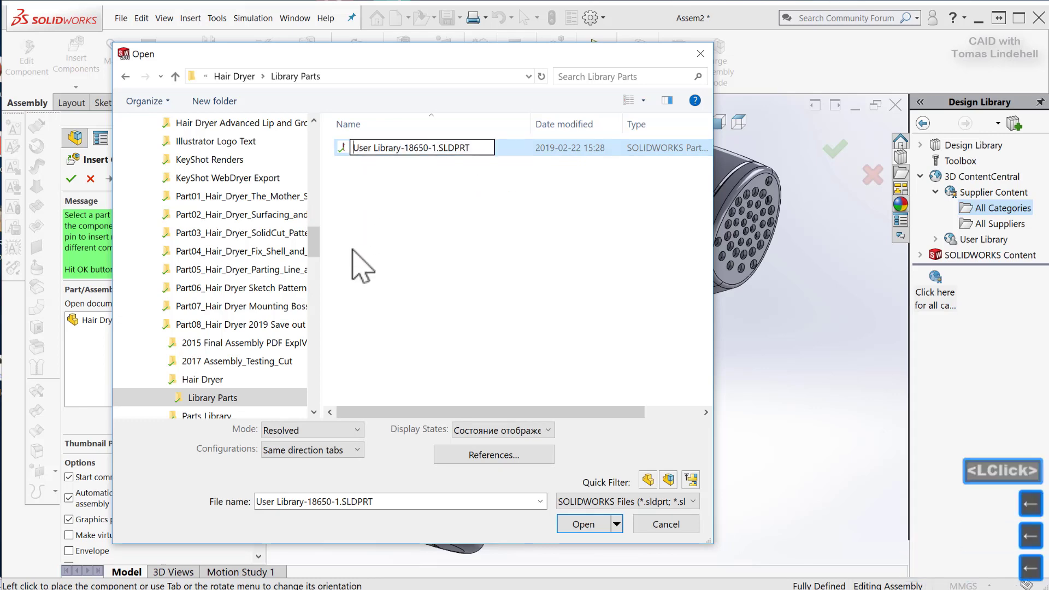
pyautogui.write('battery')
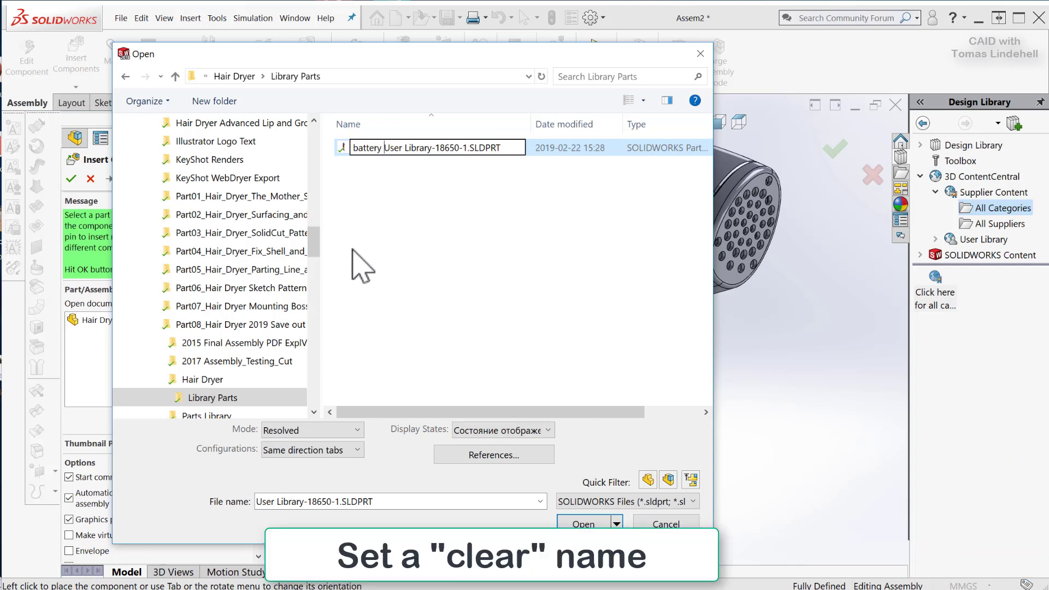
pyautogui.press('Home')
pyautogui.press('Delete')
pyautogui.write('B')
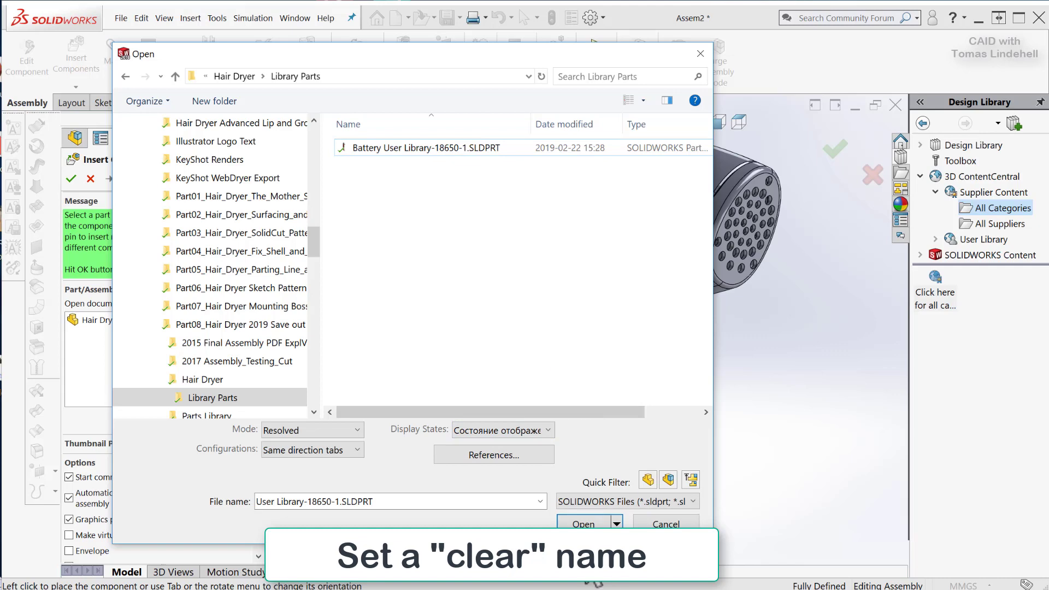
# Open the Battery User Library-18650-1 part and place it floating beside the hair dryer handle, below the perforated nozzle.
pyautogui.click(583, 523)
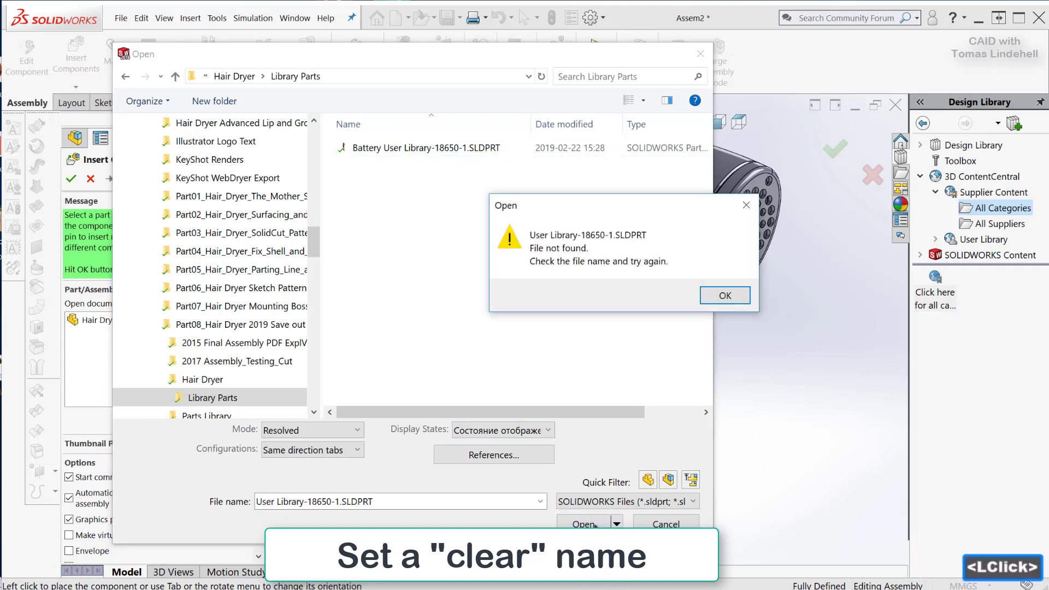
pyautogui.click(725, 295)
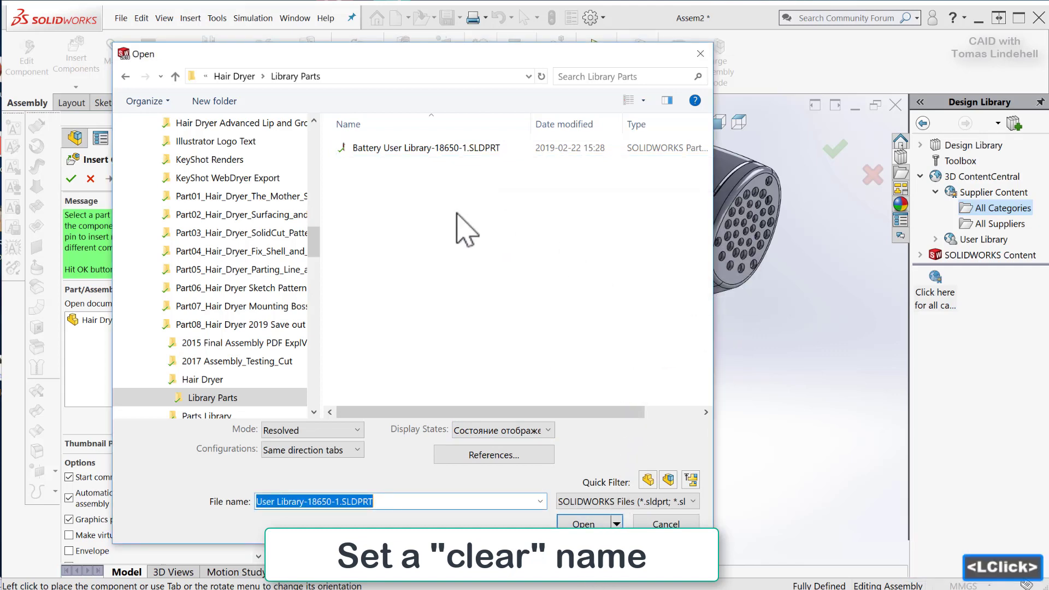
pyautogui.click(377, 149)
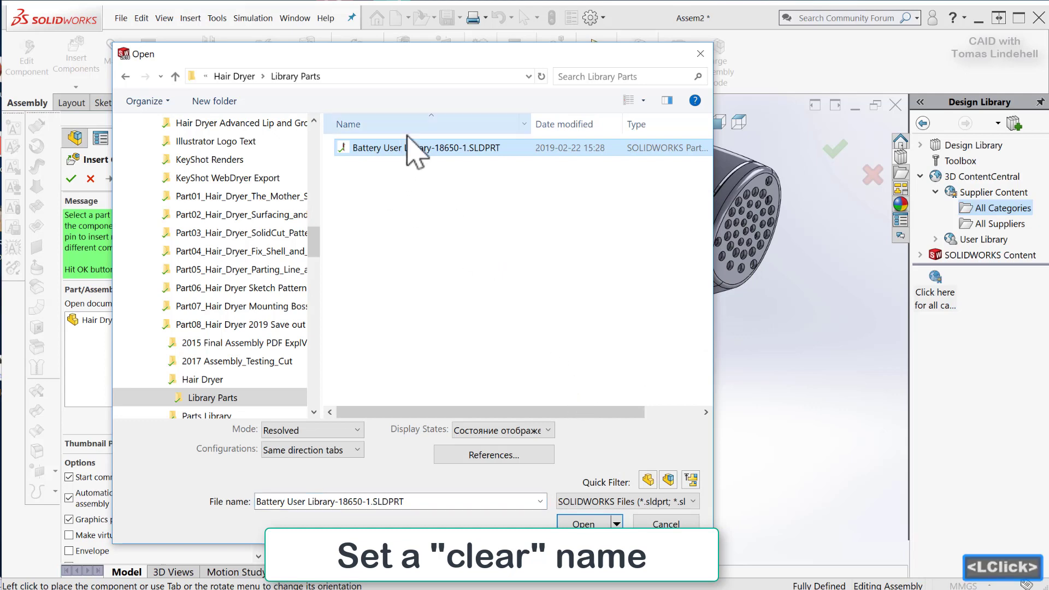
pyautogui.click(584, 523)
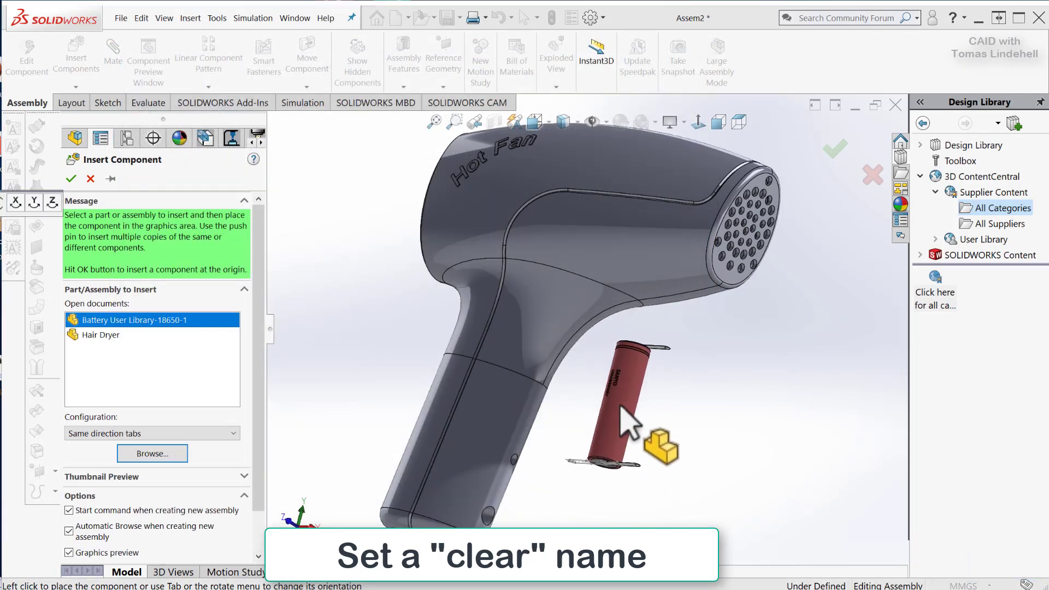
pyautogui.moveTo(625, 399)
pyautogui.mouseDown(button='middle')
pyautogui.moveTo(530, 398)
pyautogui.moveTo(601, 403)
pyautogui.moveTo(616, 429)
pyautogui.moveTo(623, 420)
pyautogui.mouseUp(button='middle')
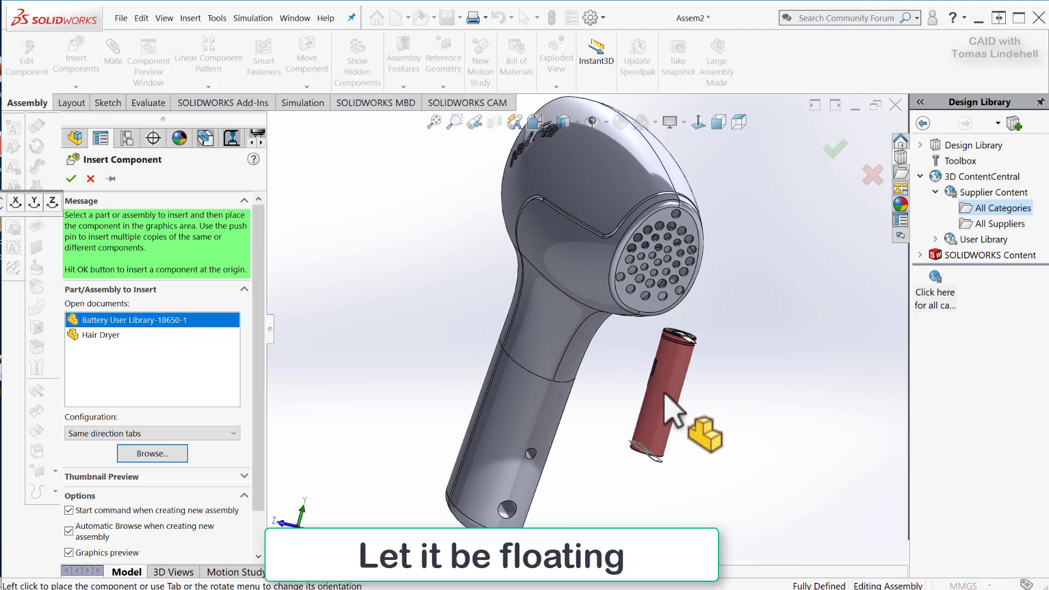
pyautogui.click(661, 392)
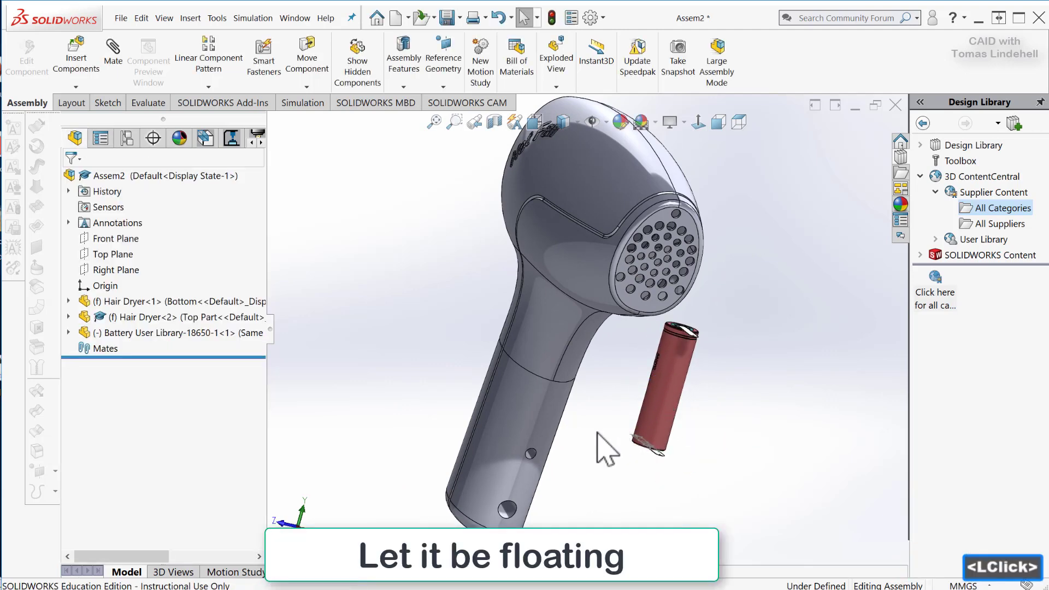
# Start a section view of the assembly on the Front Plane and offset the cutting plane by about 14 mm.
pyautogui.moveTo(627, 444); pyautogui.dragTo(697, 435, button='middle')
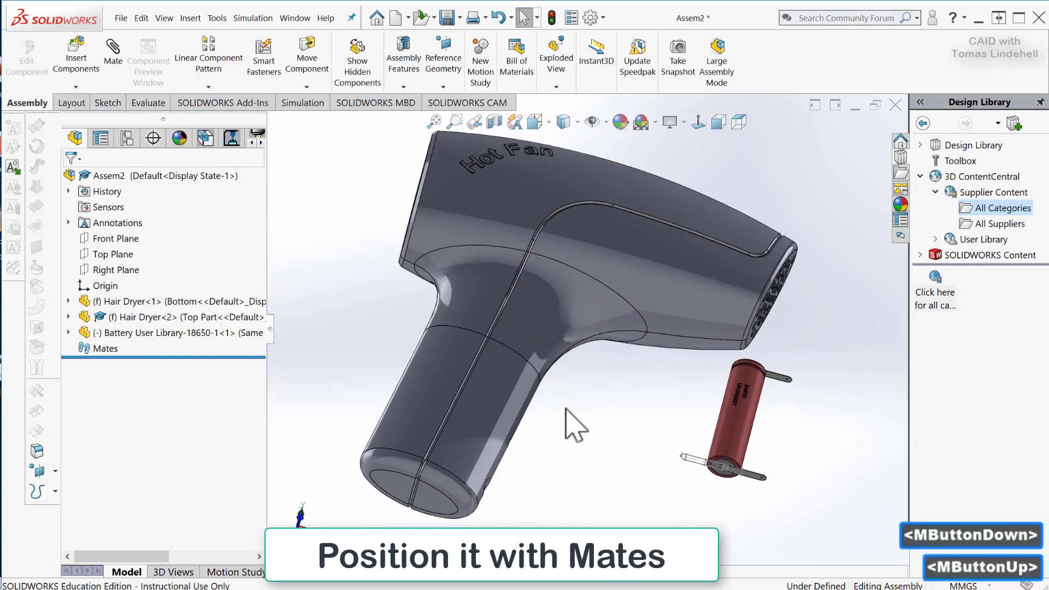
pyautogui.moveTo(583, 439); pyautogui.dragTo(563, 446, button='middle')
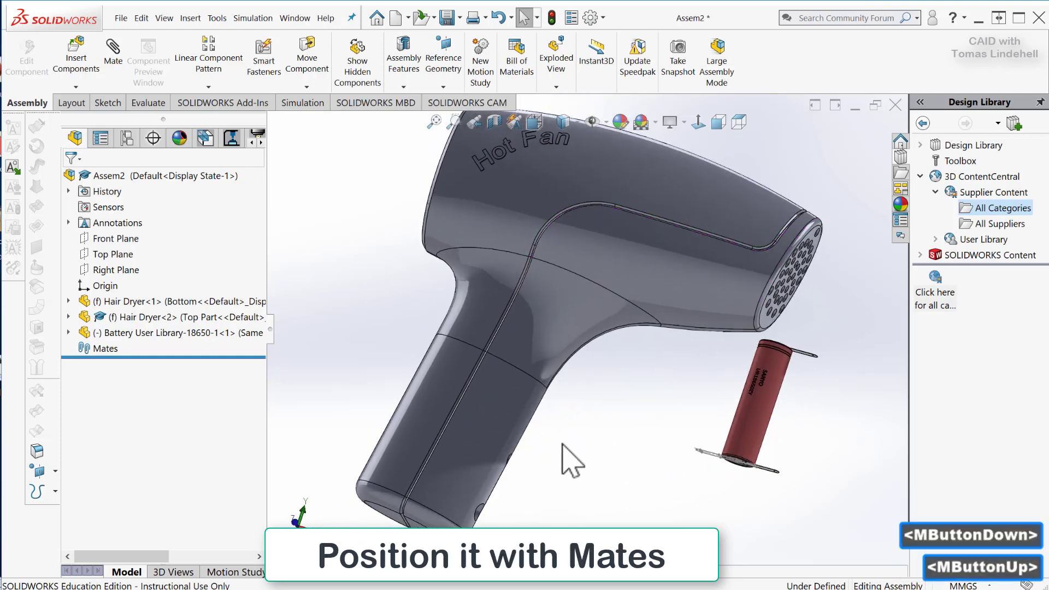
pyautogui.click(496, 123)
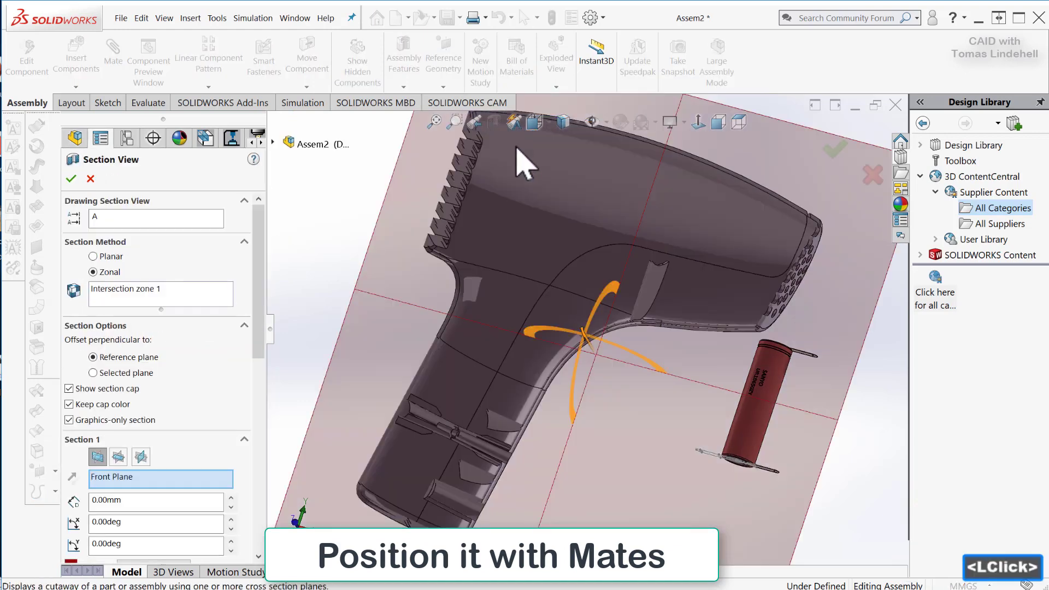
pyautogui.moveTo(627, 430); pyautogui.dragTo(534, 412, button='middle')
pyautogui.moveTo(503, 358); pyautogui.dragTo(481, 362)
pyautogui.moveTo(544, 389); pyautogui.dragTo(536, 417, button='middle')
pyautogui.moveTo(517, 402); pyautogui.dragTo(513, 401)
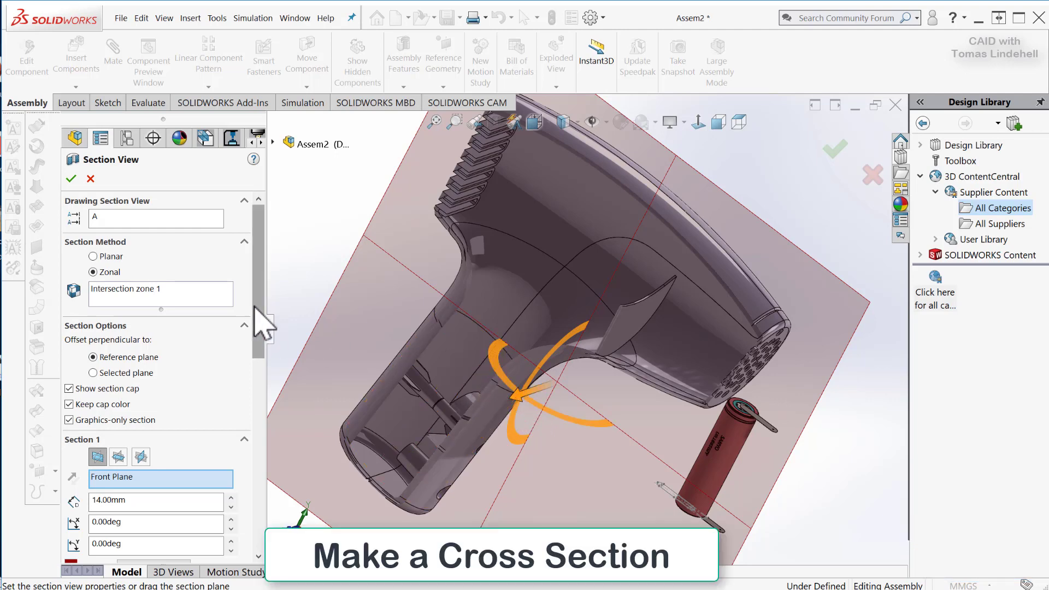
# Save the section view under the name SectionView Side, with its view orientation included.
pyautogui.moveTo(258, 325); pyautogui.dragTo(186, 544)
pyautogui.click(136, 549)
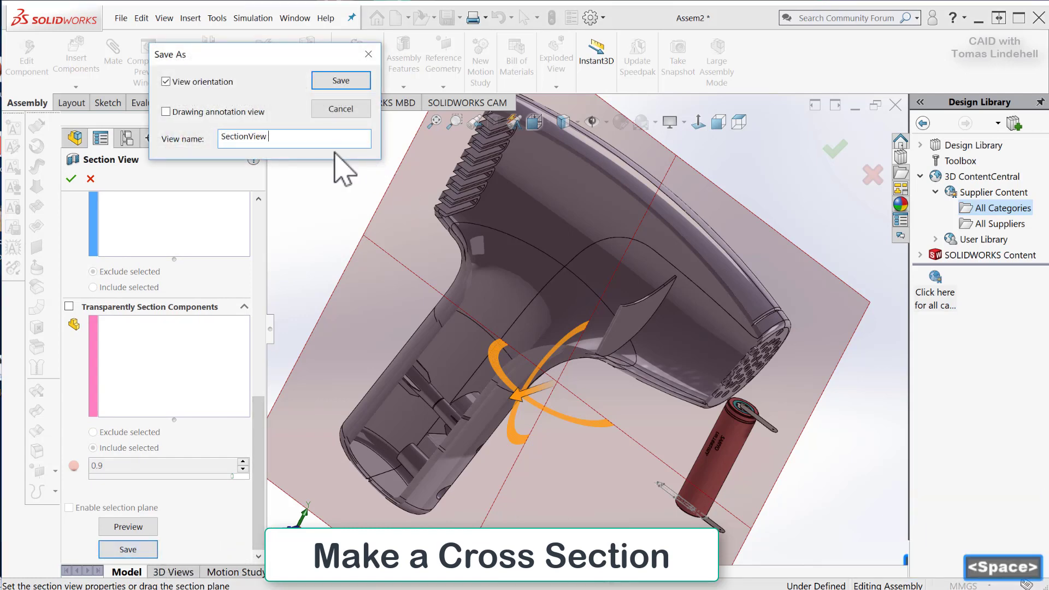
pyautogui.write('Side')
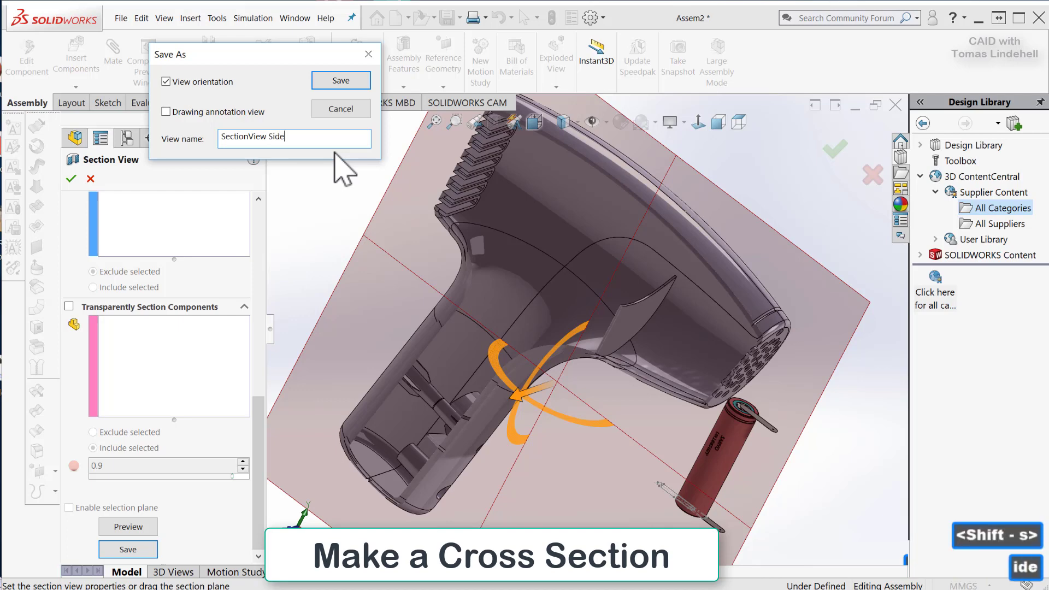
pyautogui.press('Return')
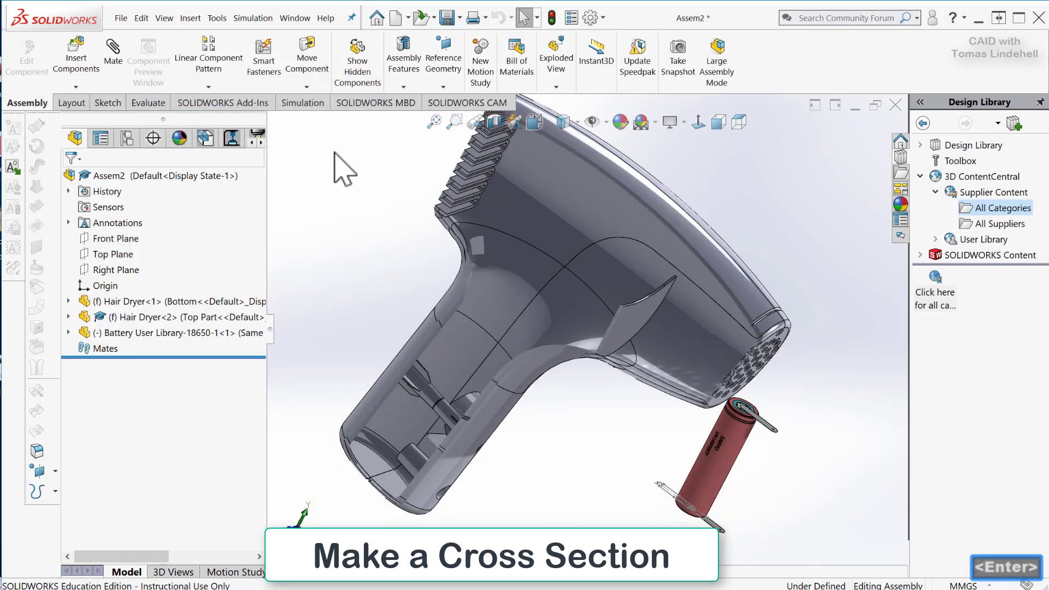
# Recall the saved view SectionView Side1 after orbiting the assembly away from it.
pyautogui.moveTo(566, 352); pyautogui.dragTo(606, 324, button='middle')
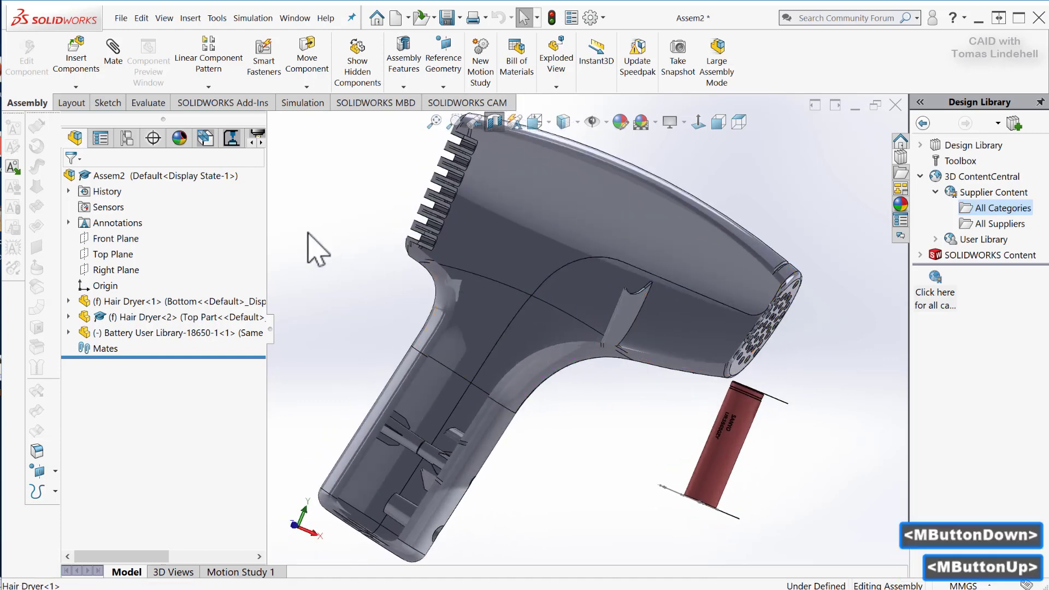
pyautogui.press('space')
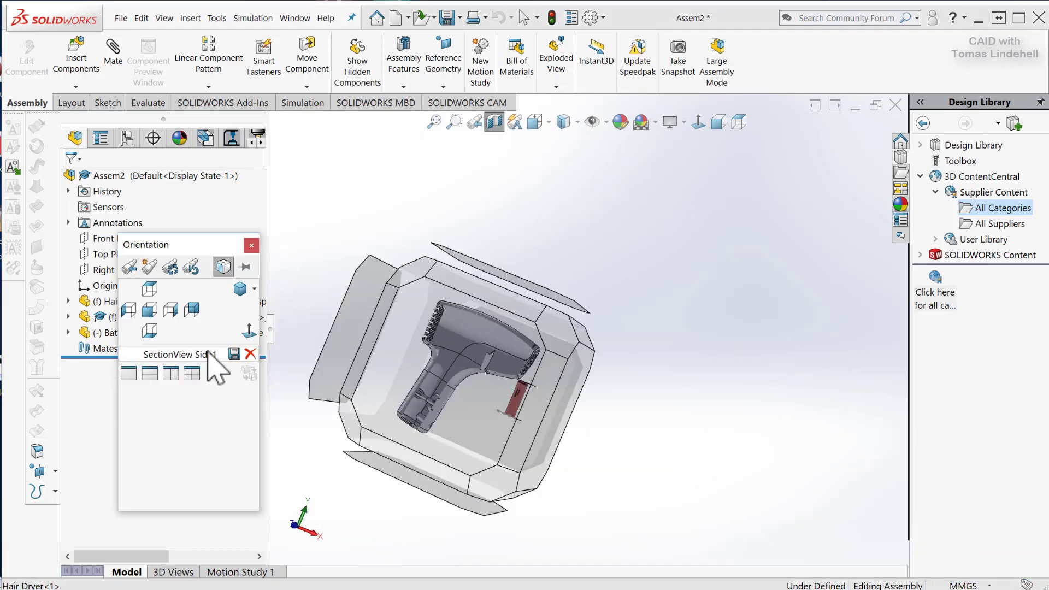
pyautogui.click(127, 355)
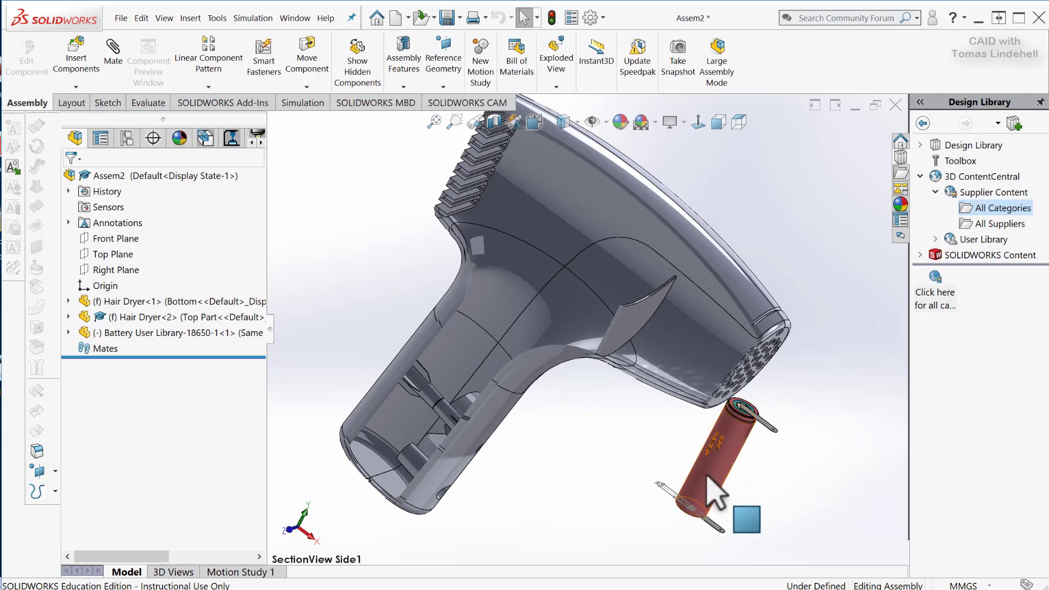
# Move the battery from beside the nozzle into the hair dryer body, where the handle begins.
pyautogui.moveTo(708, 477); pyautogui.dragTo(495, 353)
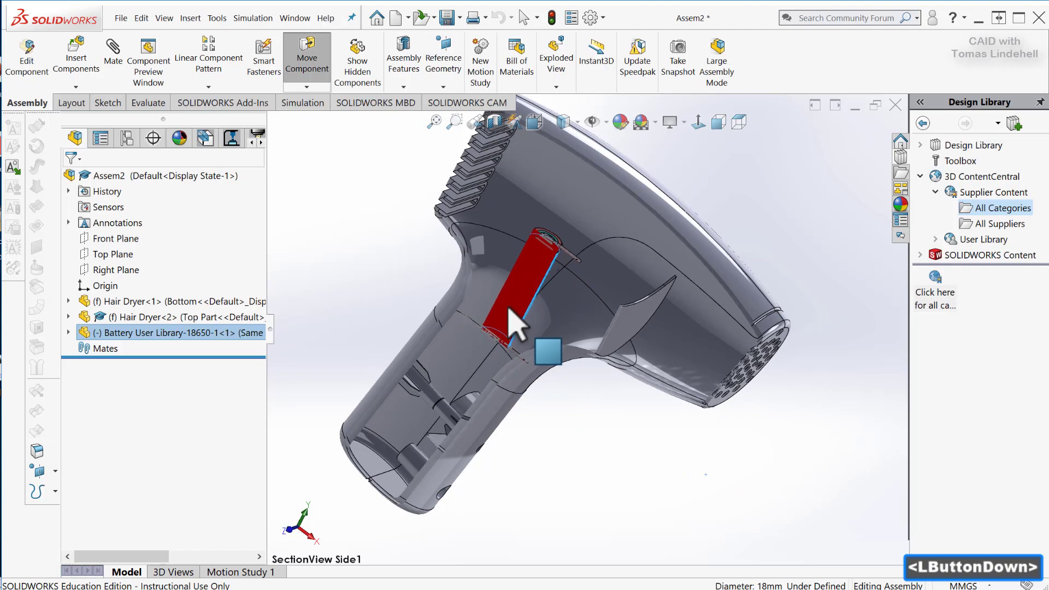
pyautogui.moveTo(514, 322); pyautogui.dragTo(546, 355)
pyautogui.moveTo(583, 394); pyautogui.dragTo(507, 377, button='middle')
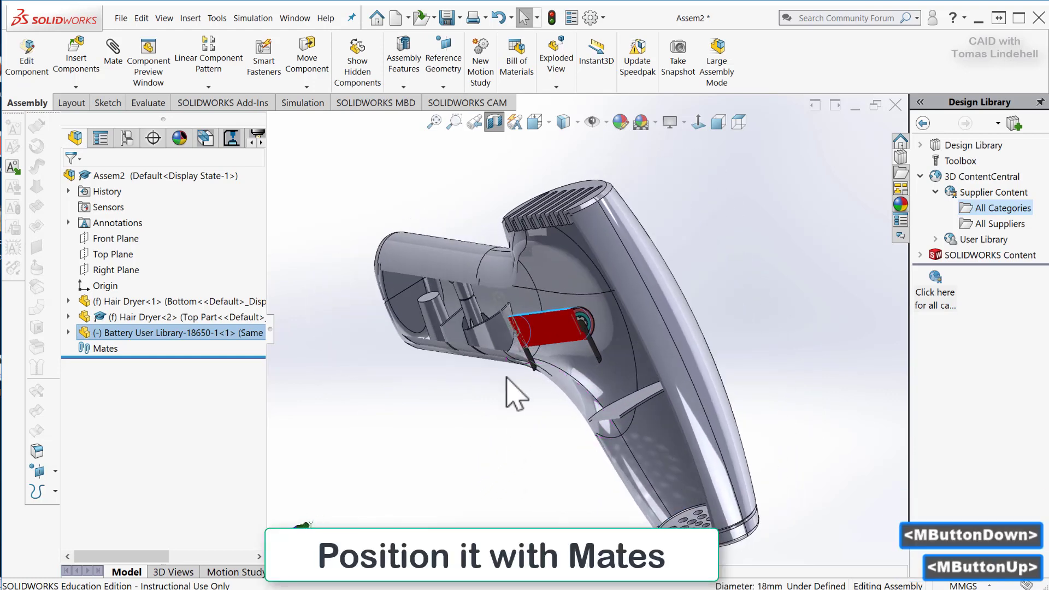
pyautogui.moveTo(504, 453); pyautogui.dragTo(587, 383, button='middle')
pyautogui.scroll(1, 590, 358)
pyautogui.scroll(1, 590, 353)
pyautogui.scroll(-4, 593, 355)
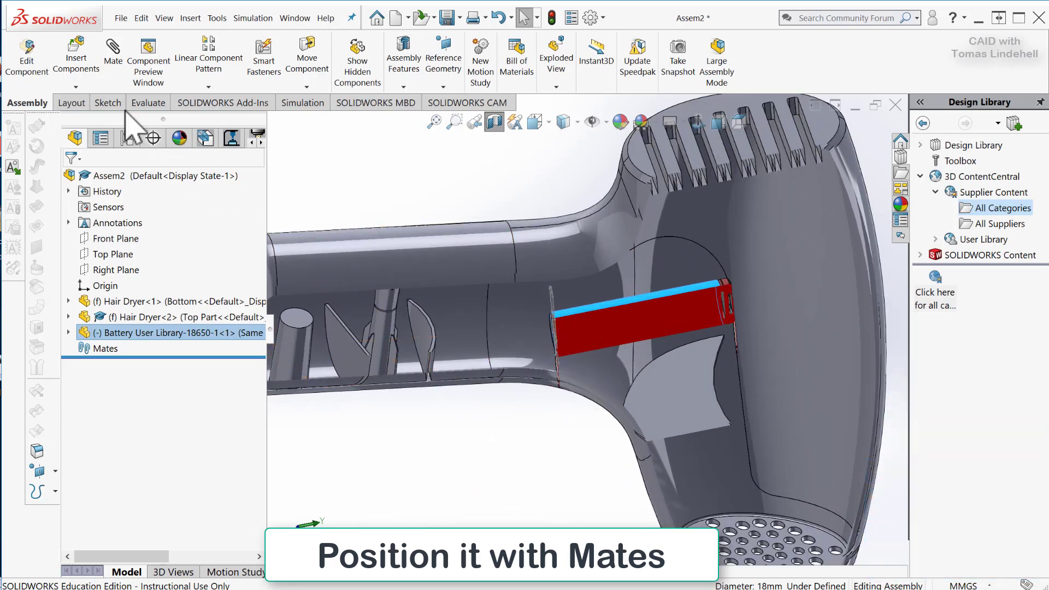
# Start a mate and clear the preselected battery face from the mate selections.
pyautogui.click(114, 64)
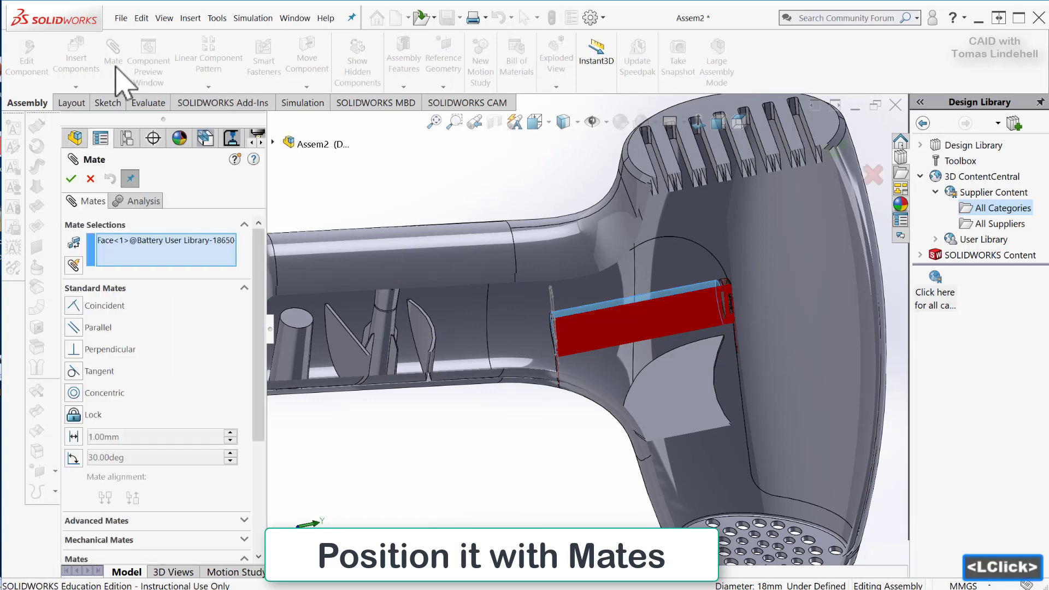
pyautogui.click(143, 240)
pyautogui.press('Delete')
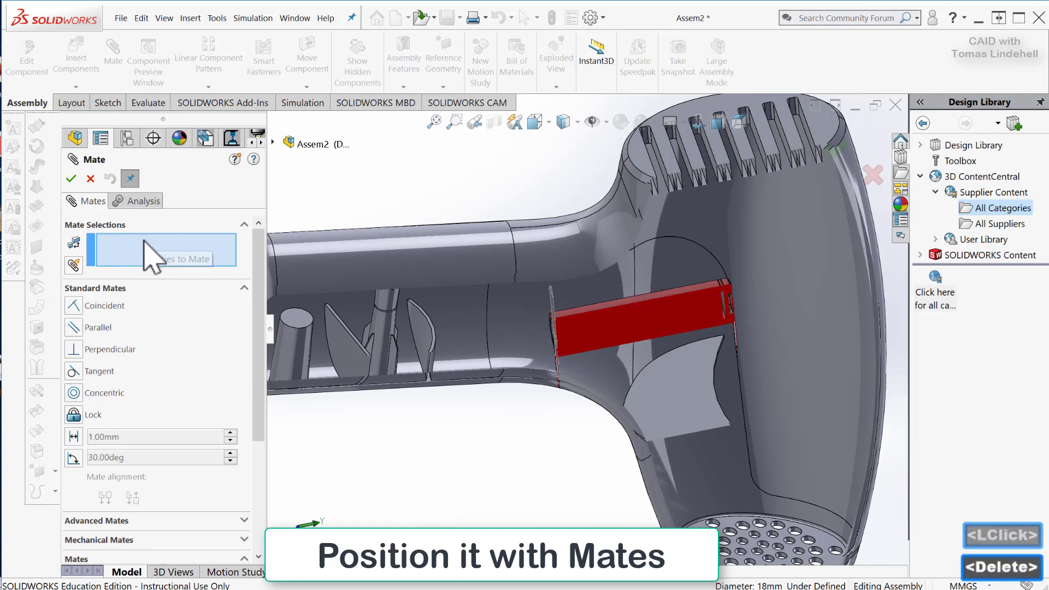
# Select the flat parting face of the hair dryer's top part, inside the handle, as the first mate entity.
pyautogui.scroll(-3, 503, 401)
pyautogui.moveTo(503, 401); pyautogui.dragTo(512, 350, button='middle')
pyautogui.scroll(3, 510, 305)
pyautogui.moveTo(510, 304); pyautogui.dragTo(445, 344, button='middle')
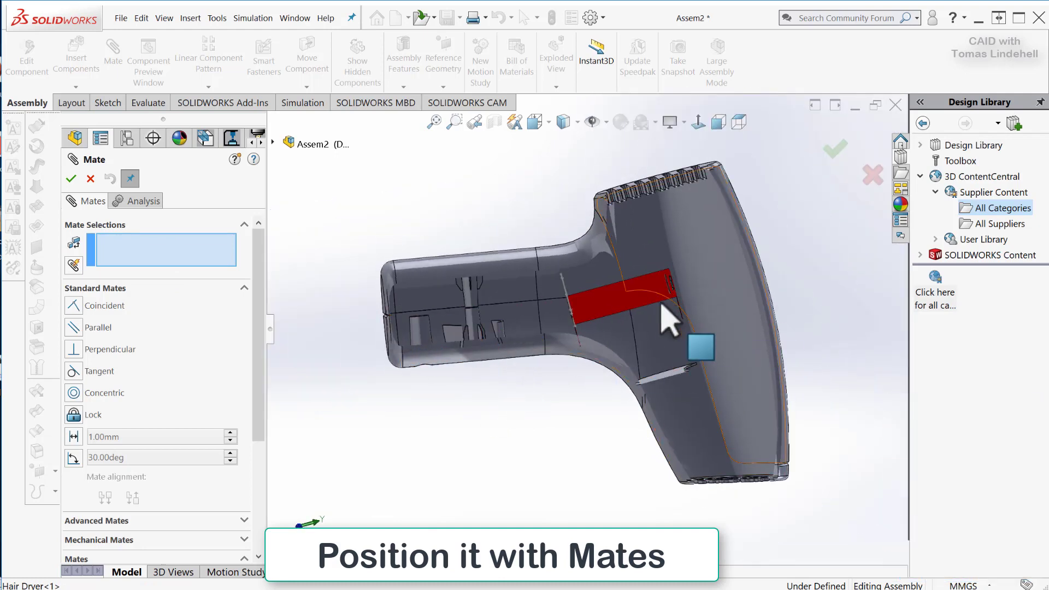
pyautogui.moveTo(516, 402)
pyautogui.mouseDown(button='middle')
pyautogui.moveTo(529, 417)
pyautogui.moveTo(520, 428)
pyautogui.moveTo(524, 421)
pyautogui.mouseUp(button='middle')
pyautogui.moveTo(469, 393); pyautogui.dragTo(432, 372, button='middle')
pyautogui.scroll(4, 442, 363)
pyautogui.scroll(-9, 541, 371)
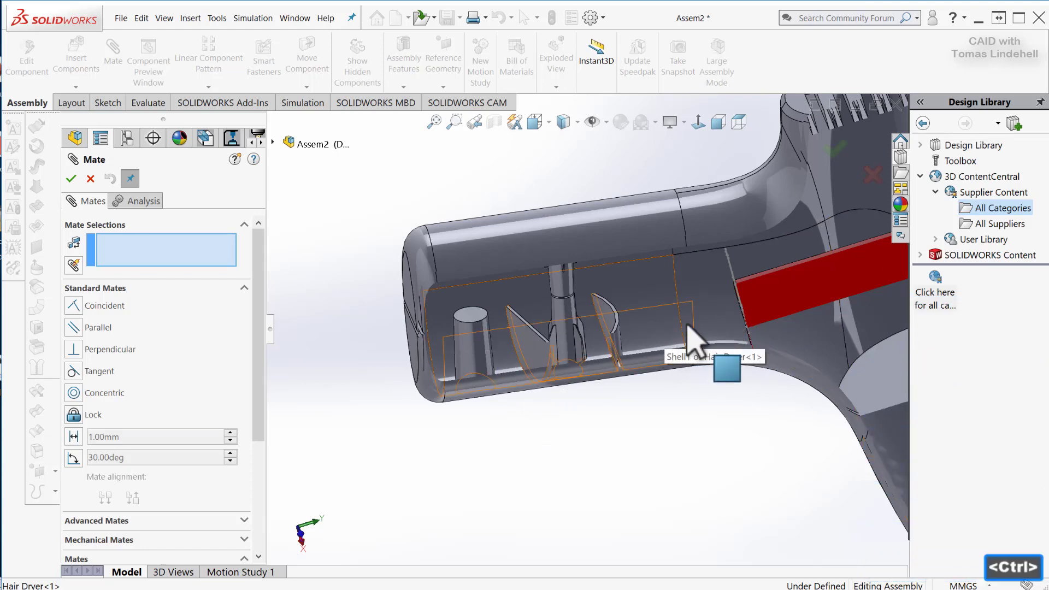
pyautogui.keyDown('ctrl'); pyautogui.moveTo(687, 324); pyautogui.dragTo(567, 490, button='middle'); pyautogui.keyUp('ctrl')
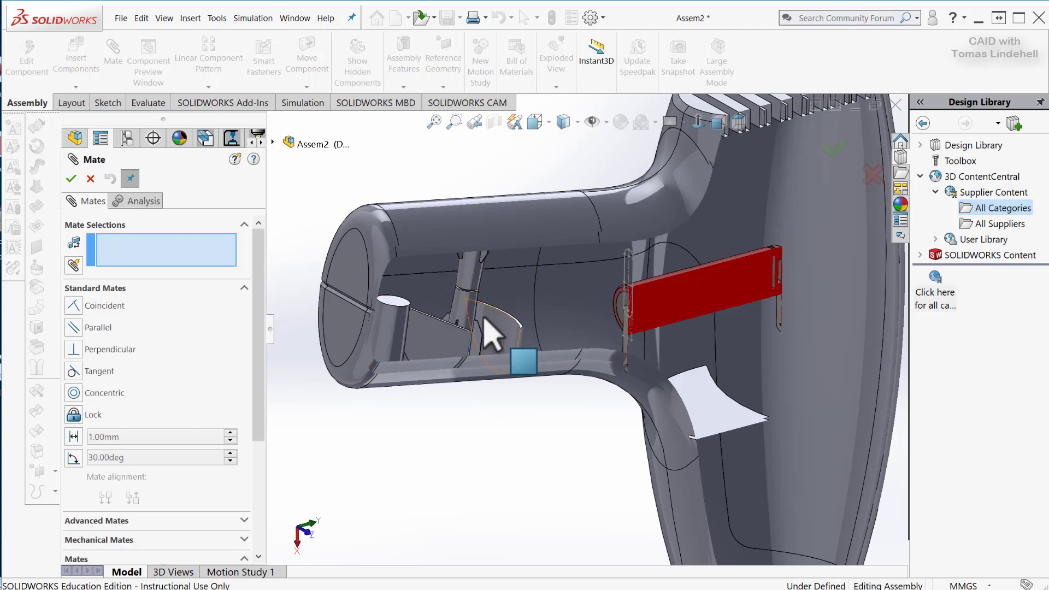
pyautogui.moveTo(492, 333); pyautogui.dragTo(452, 328, button='middle')
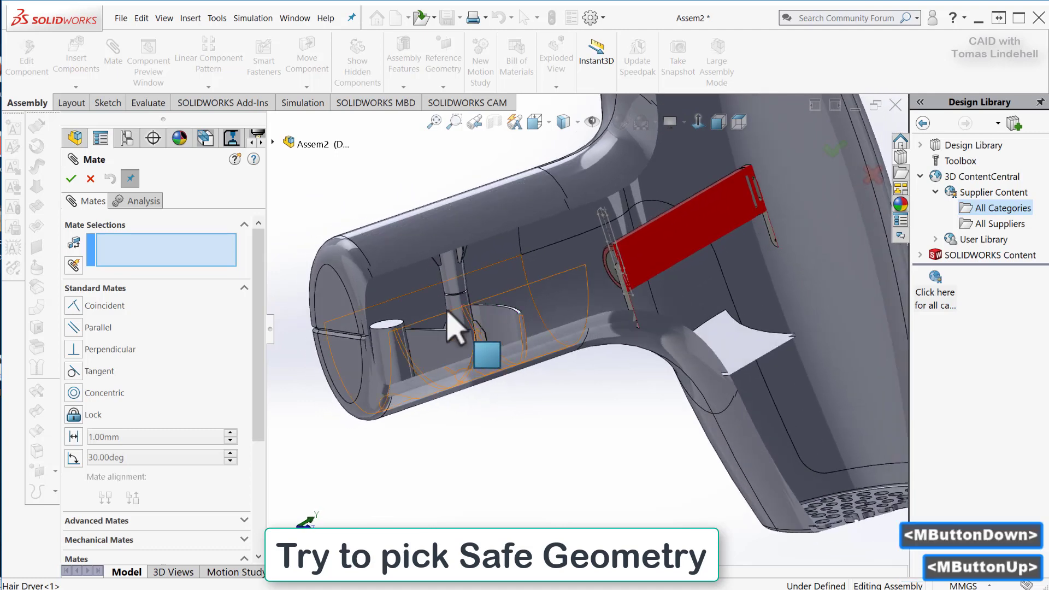
pyautogui.scroll(-10, 382, 360)
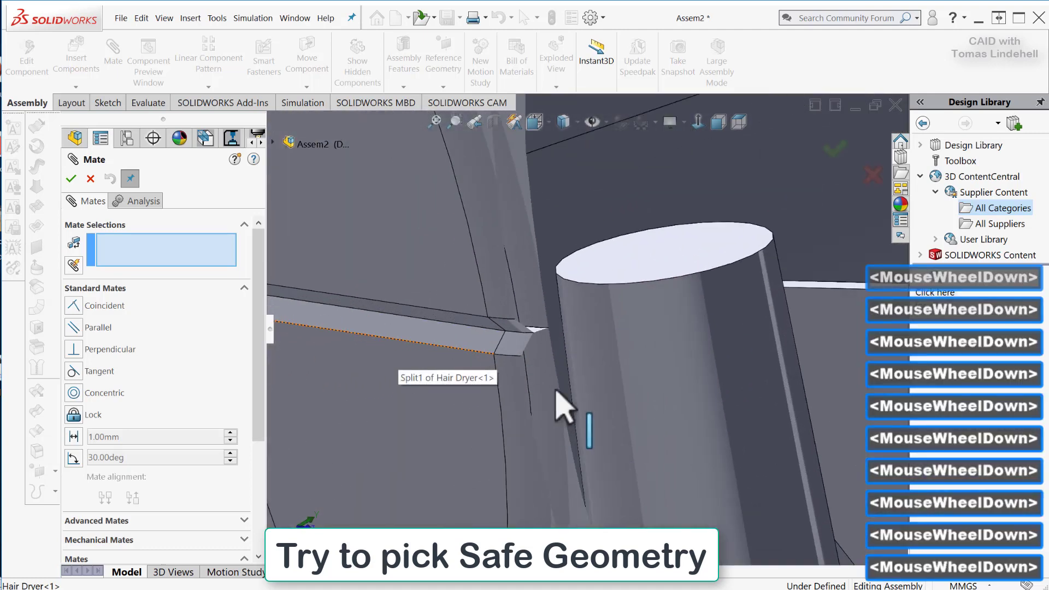
pyautogui.scroll(-5, 571, 361)
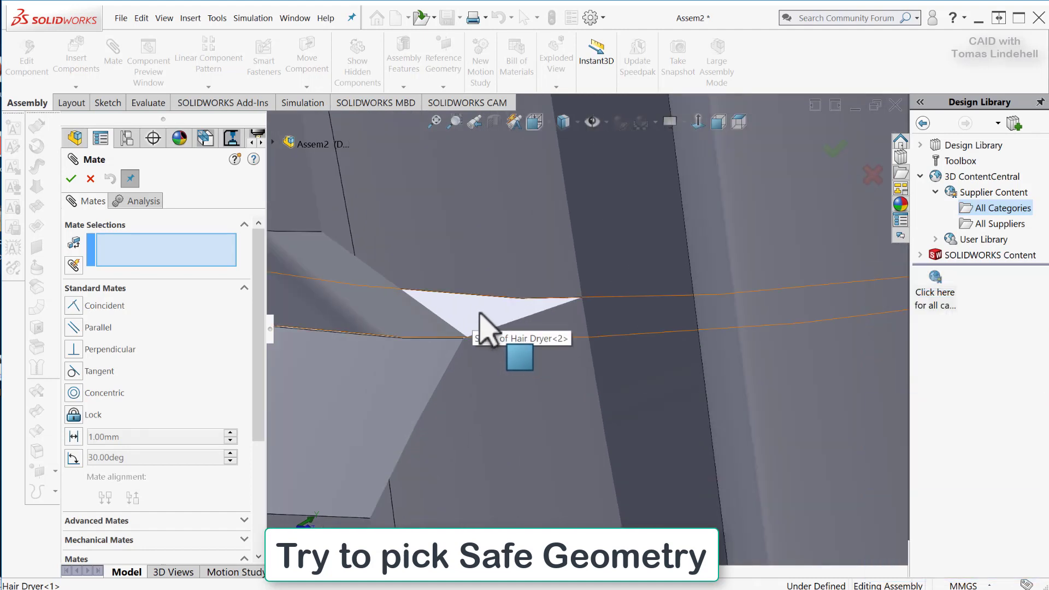
pyautogui.click(479, 314)
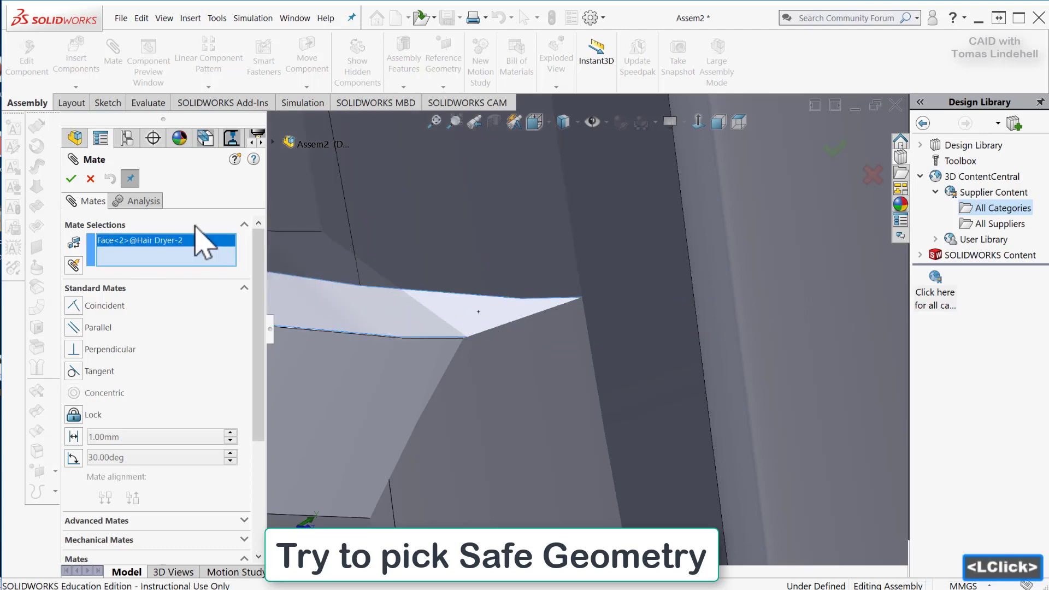
# Select the battery part's right plane (Справа) as the second mate entity.
pyautogui.scroll(10, 328, 322)
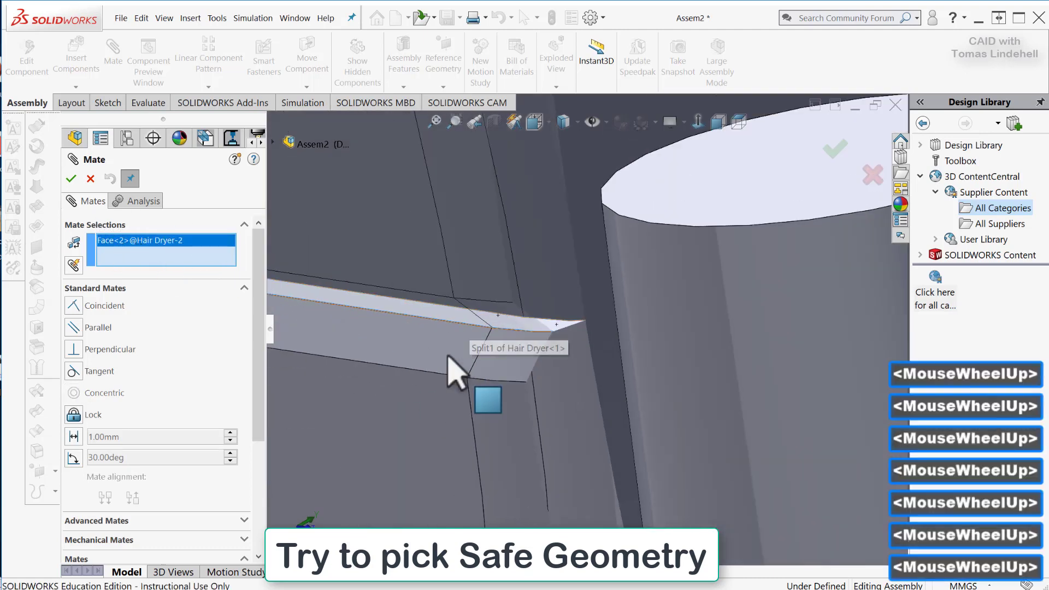
pyautogui.scroll(5, 519, 420)
pyautogui.scroll(-3, 831, 327)
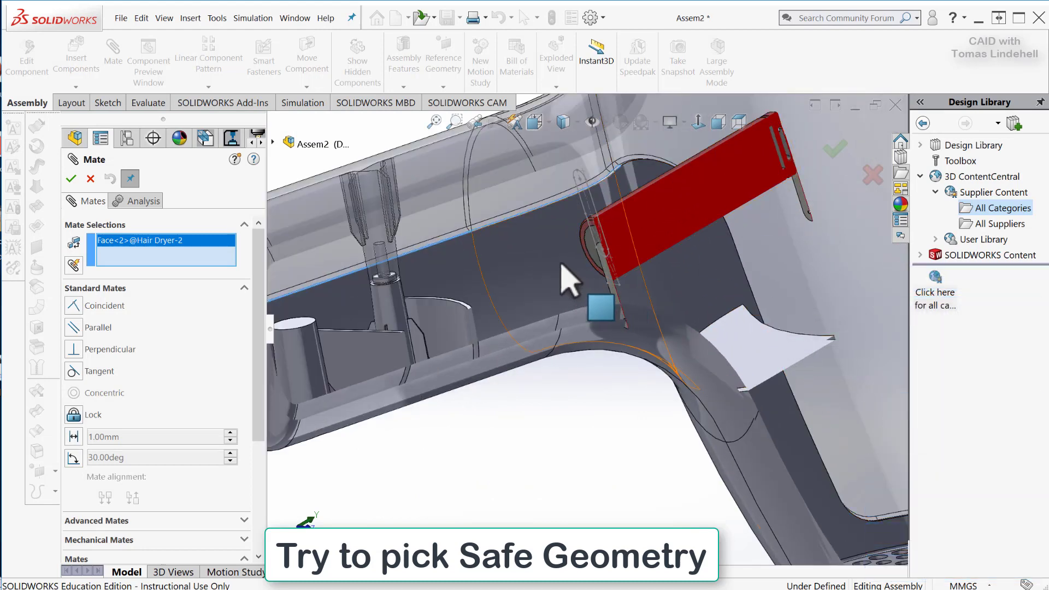
pyautogui.scroll(-3, 459, 436)
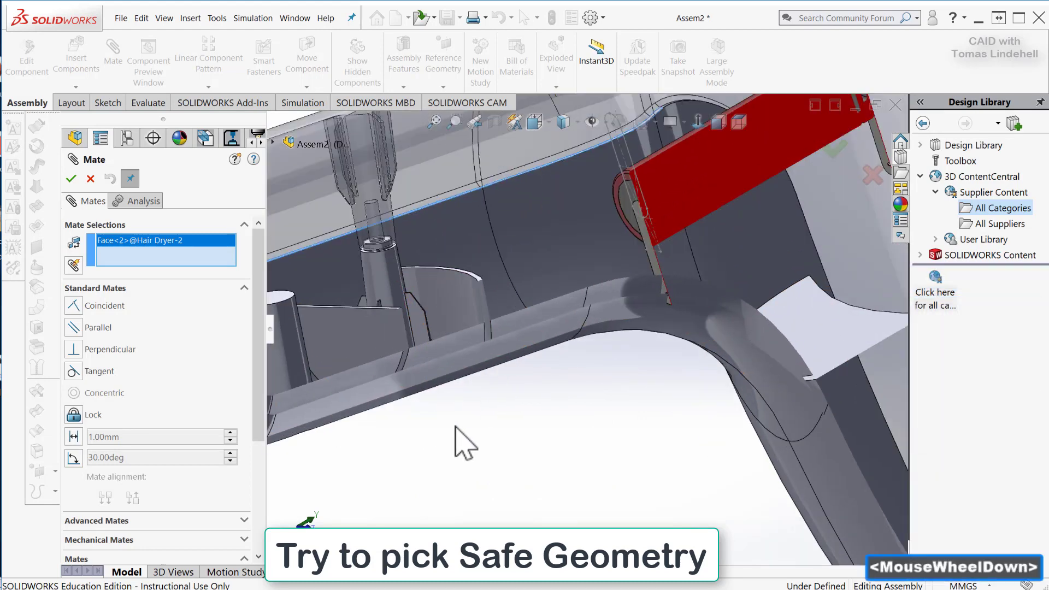
pyautogui.scroll(4, 469, 436)
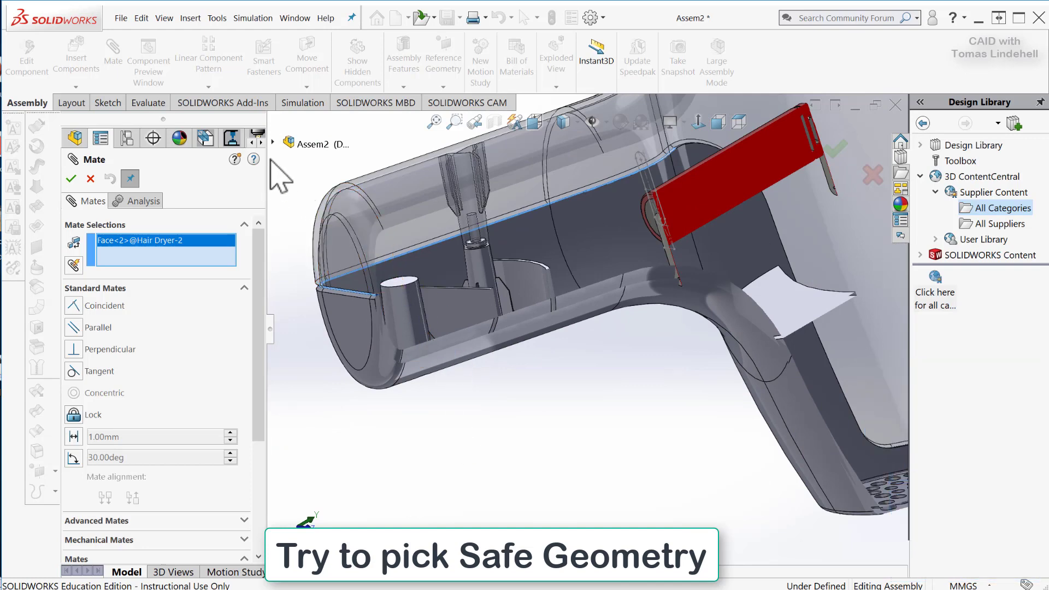
pyautogui.click(272, 142)
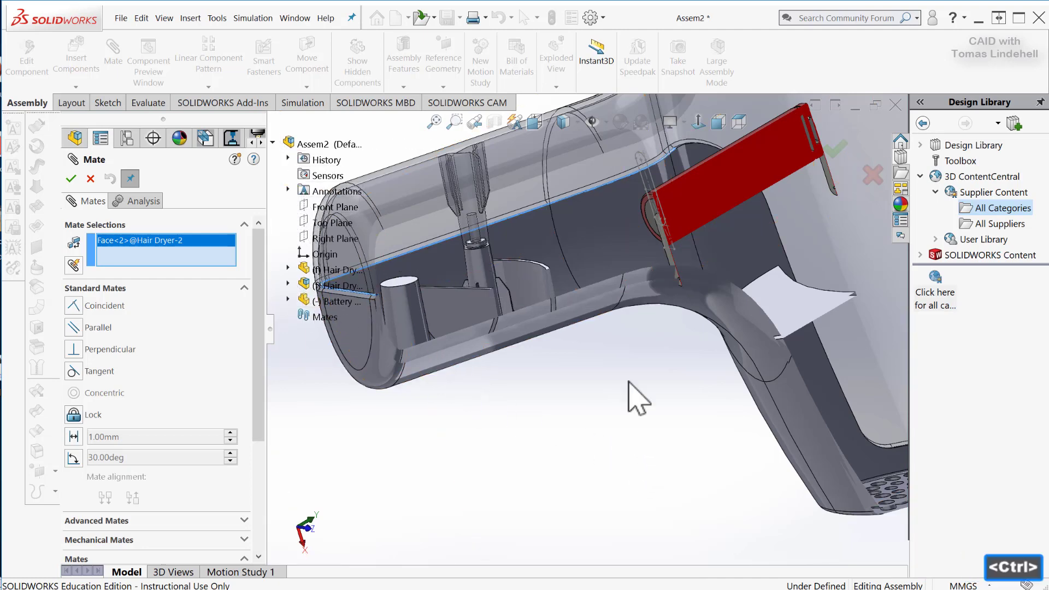
pyautogui.keyDown('ctrl'); pyautogui.moveTo(636, 397); pyautogui.dragTo(756, 421, button='middle'); pyautogui.keyUp('ctrl')
pyautogui.scroll(-3, 756, 422)
pyautogui.scroll(4, 763, 423)
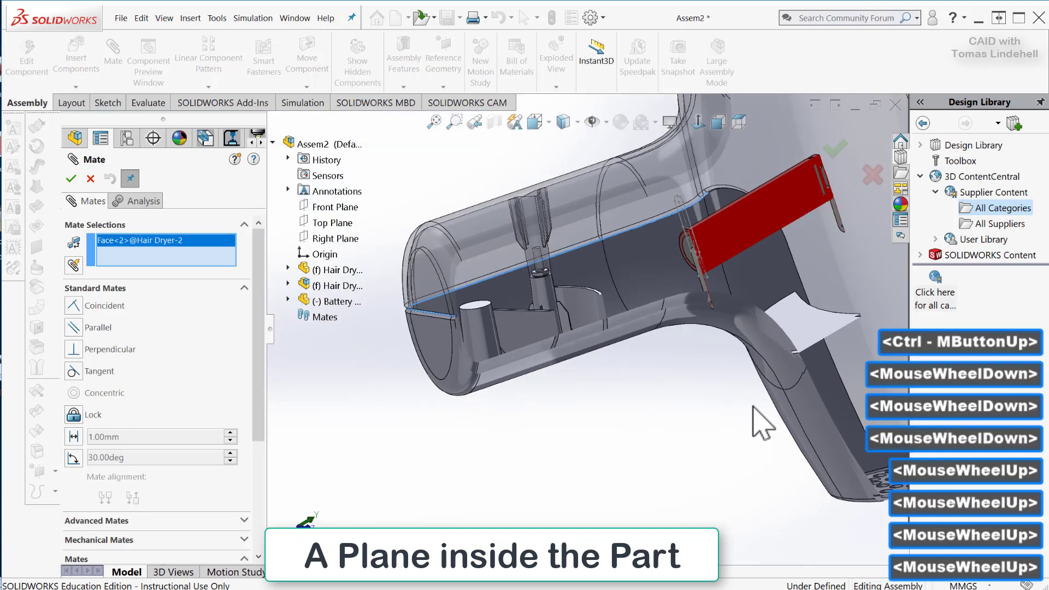
pyautogui.scroll(2, 762, 423)
pyautogui.keyDown('ctrl'); pyautogui.moveTo(687, 394); pyautogui.dragTo(710, 418, button='middle'); pyautogui.keyUp('ctrl')
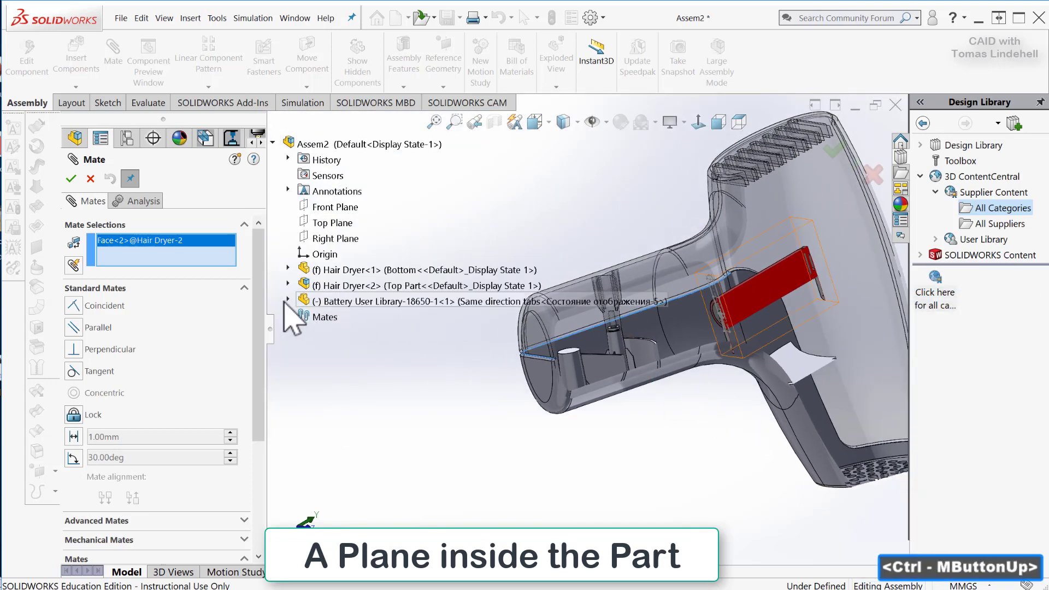
pyautogui.click(288, 301)
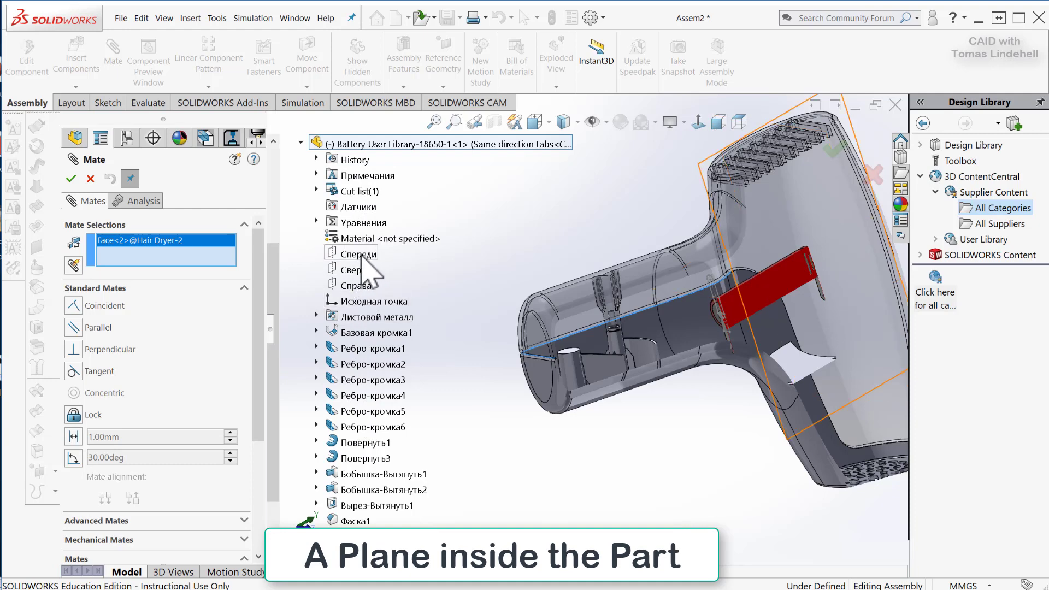
pyautogui.click(356, 285)
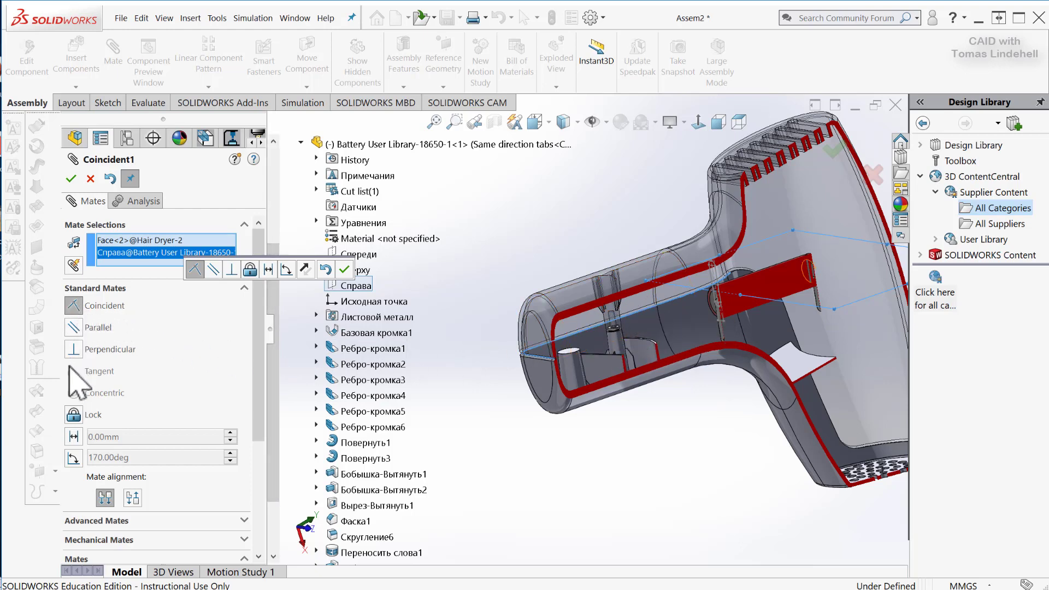
# Make the mate between the parting face and the battery plane a distance mate of 10 mm.
pyautogui.click(74, 437)
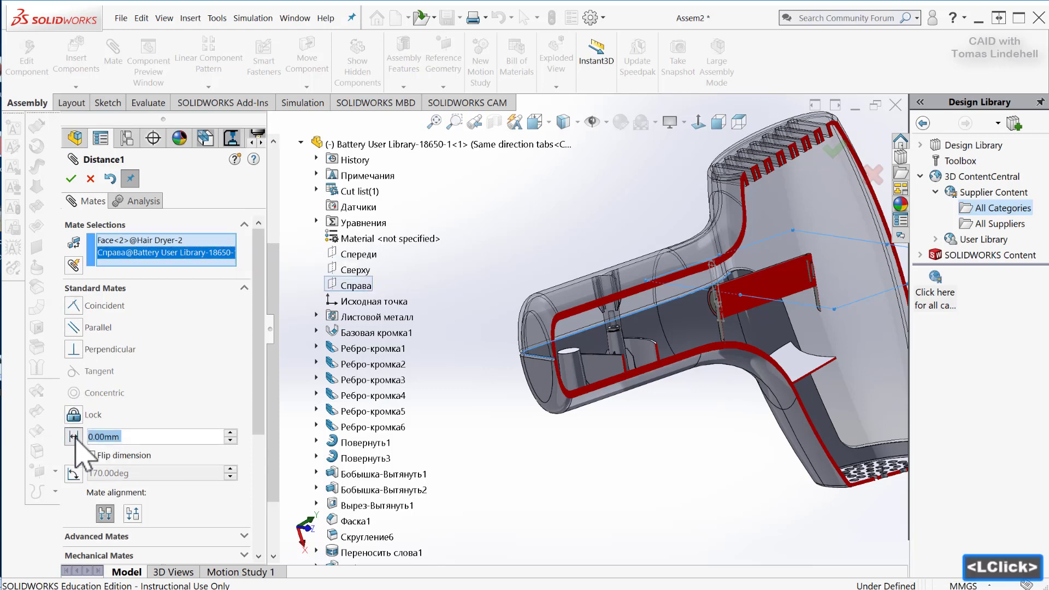
pyautogui.click(231, 434)
pyautogui.click(231, 434)
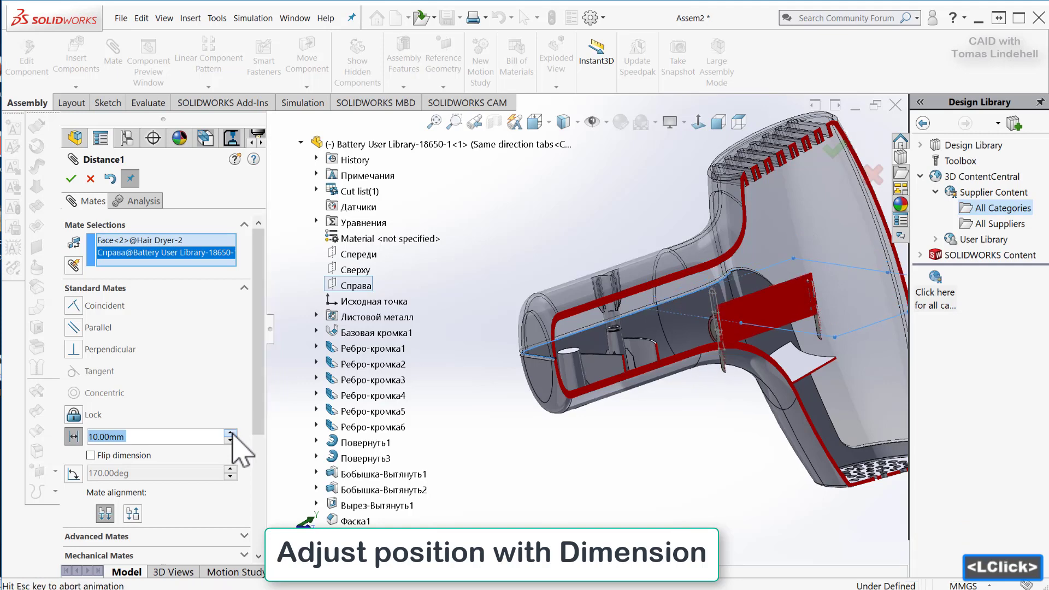
pyautogui.click(231, 440)
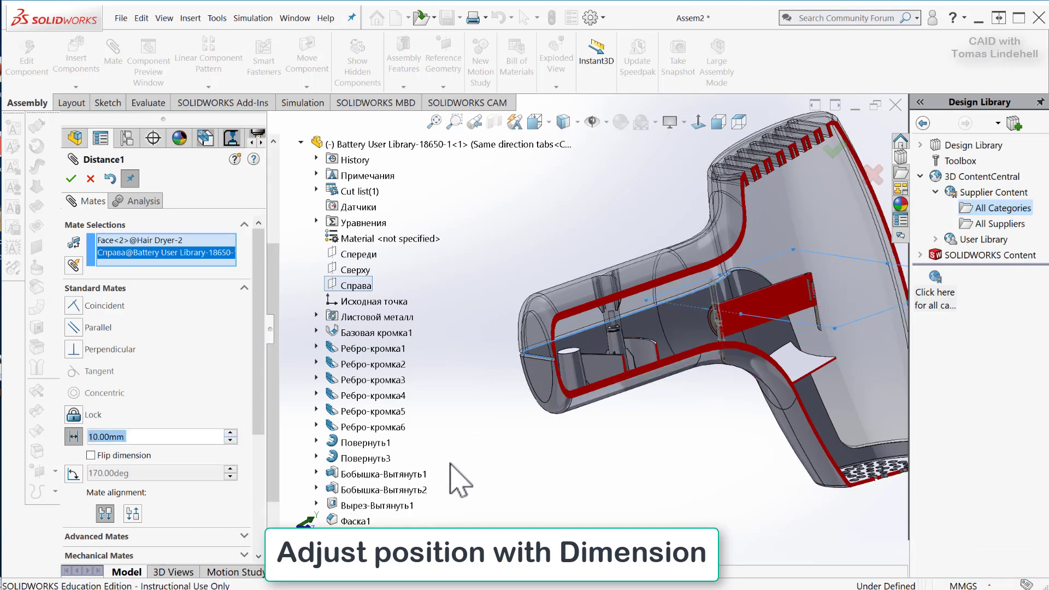
pyautogui.moveTo(458, 471); pyautogui.dragTo(569, 429, button='middle')
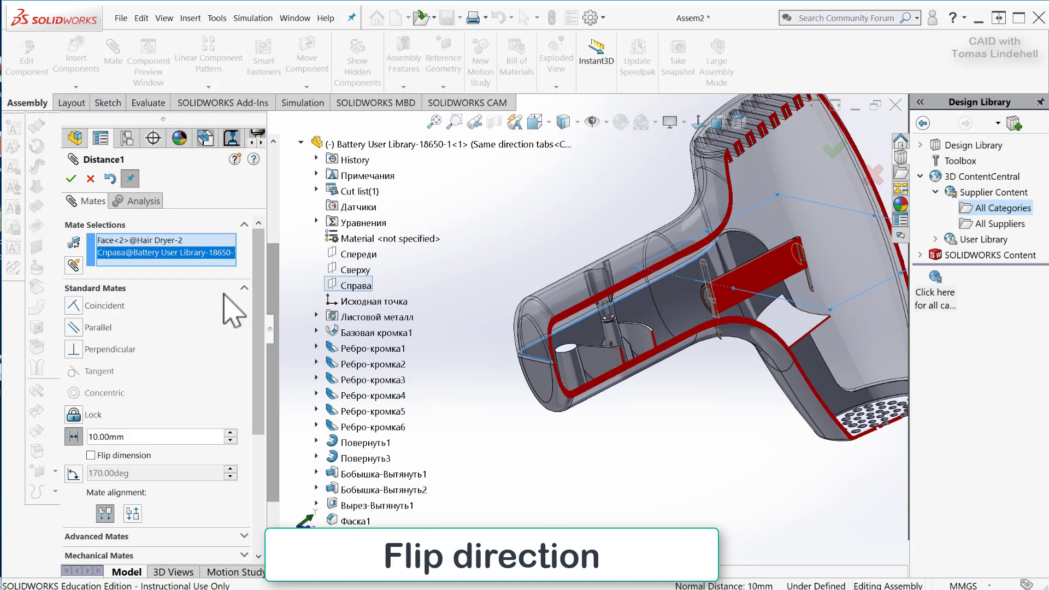
# Flip the distance mate's alignment to Anti-Aligned and accept the mate.
pyautogui.rightClick(134, 485)
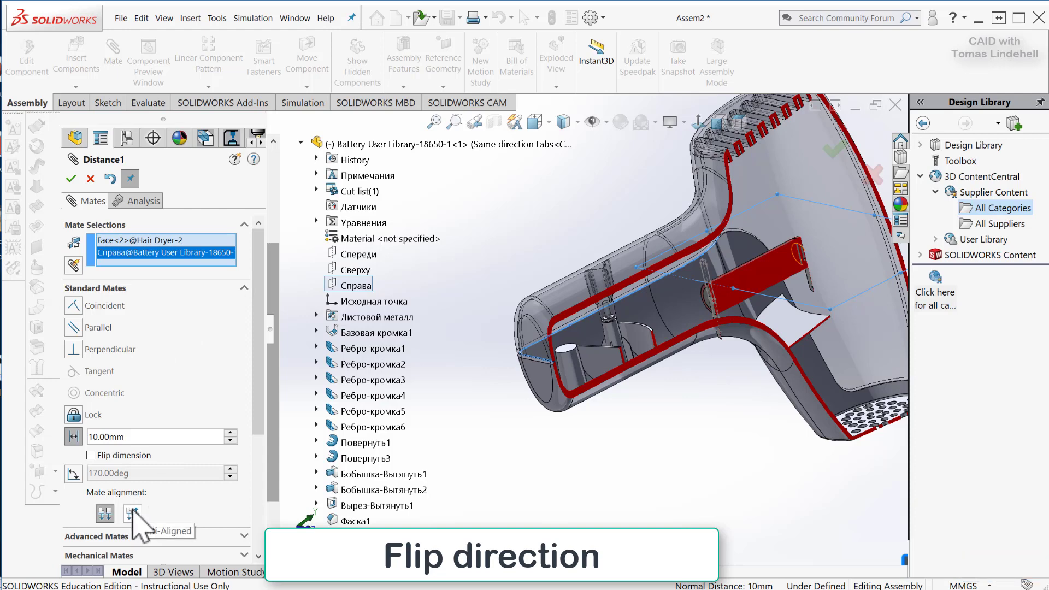
pyautogui.click(133, 513)
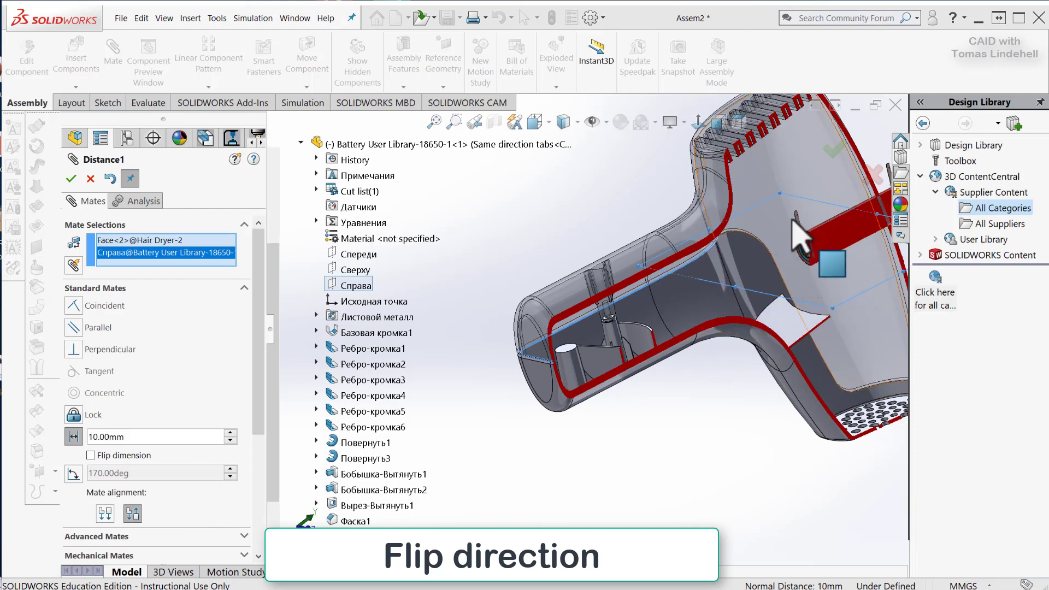
pyautogui.click(71, 179)
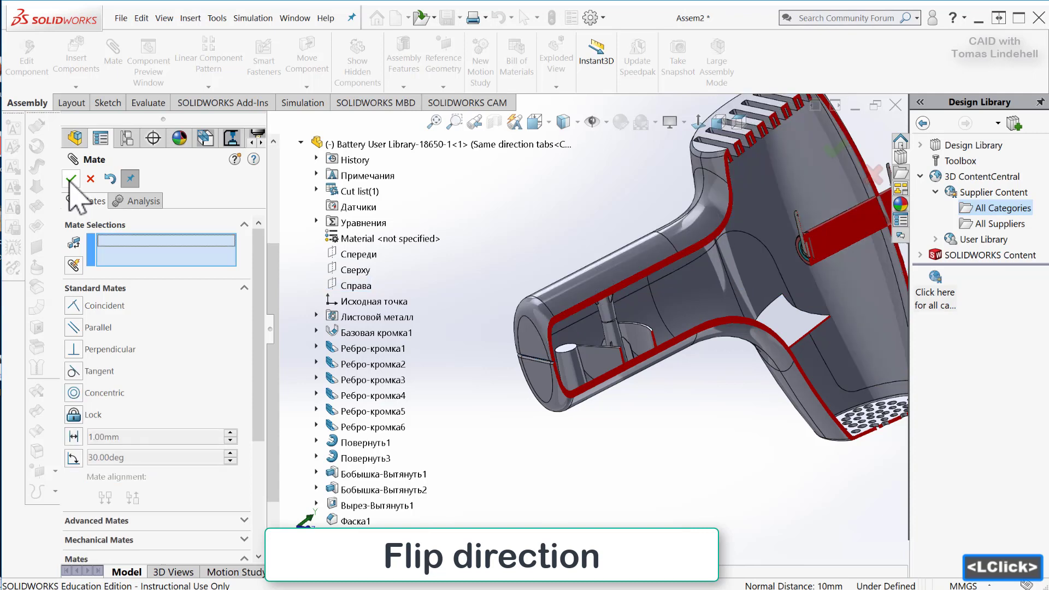
# Move the battery out of the hair dryer's main body into the handle, beside the internal ribs.
pyautogui.scroll(-2, 768, 405)
pyautogui.scroll(-1, 767, 404)
pyautogui.scroll(4, 762, 399)
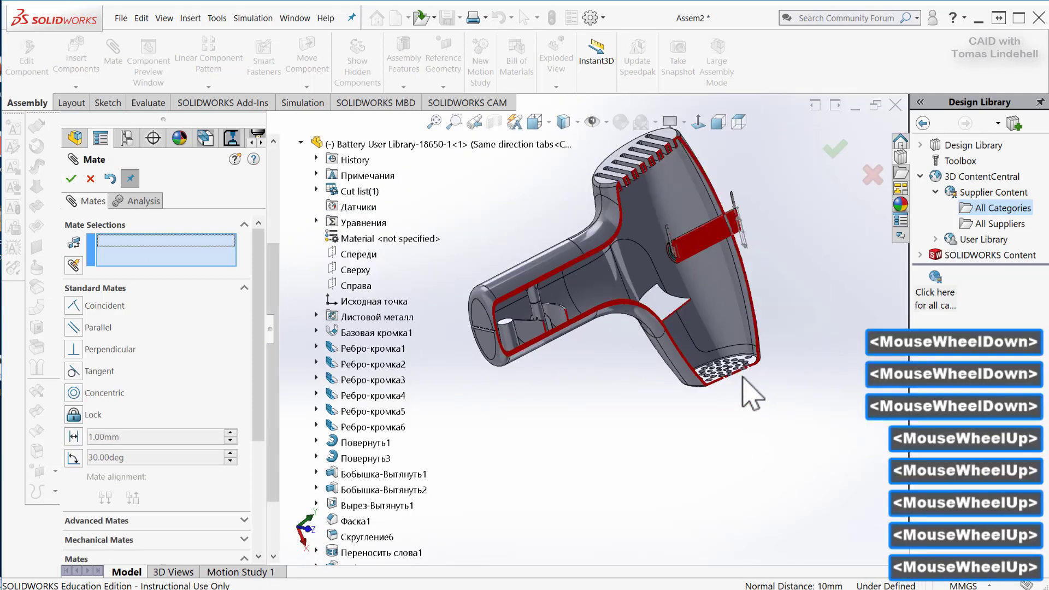
pyautogui.click(703, 242)
pyautogui.moveTo(708, 256); pyautogui.dragTo(568, 344)
pyautogui.scroll(-4, 568, 344)
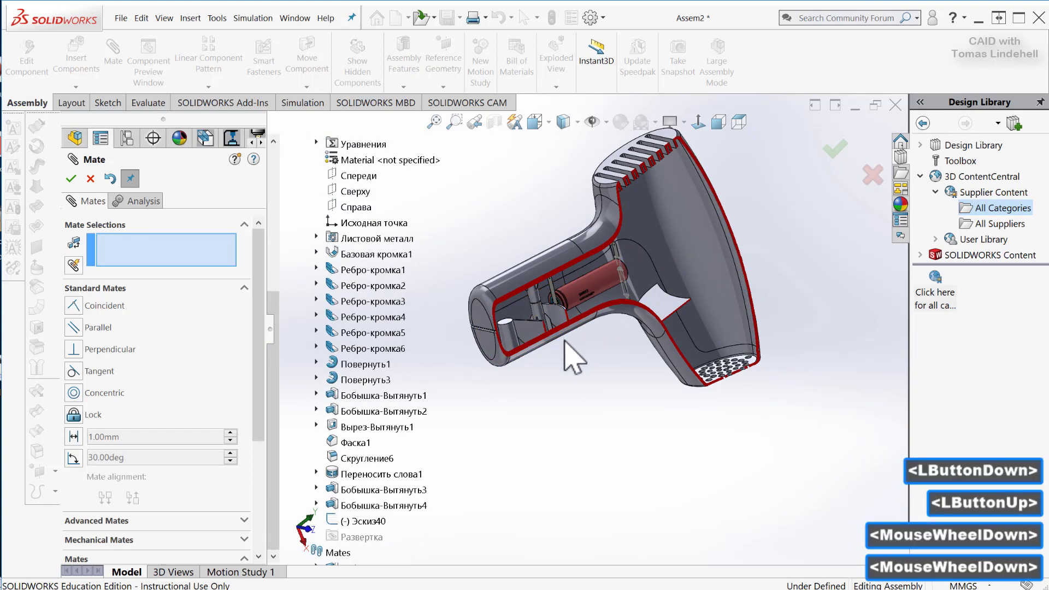
pyautogui.moveTo(578, 356); pyautogui.dragTo(555, 241, button='middle')
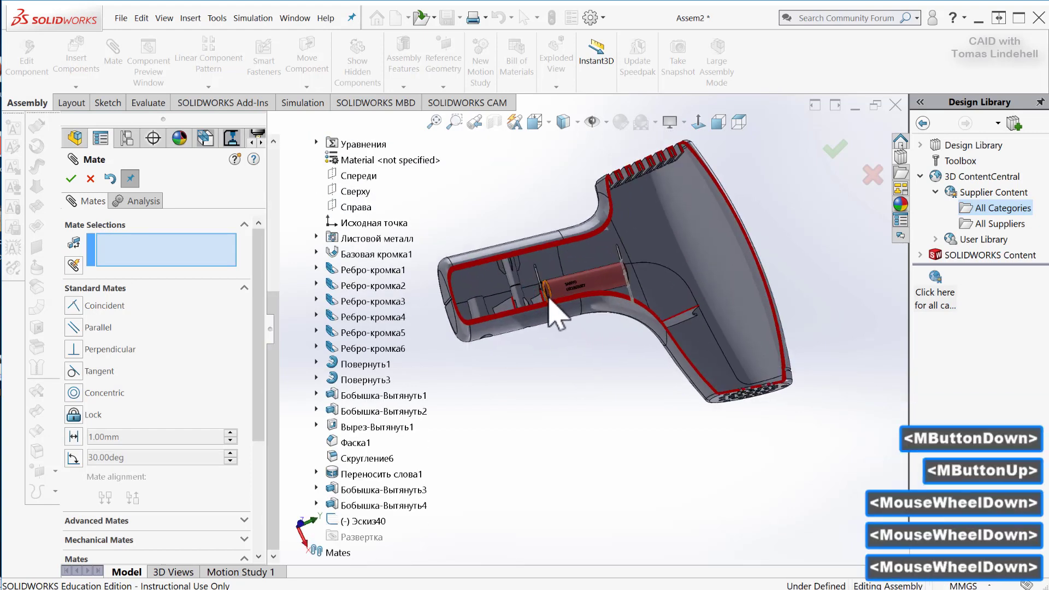
pyautogui.keyDown('ctrl'); pyautogui.scroll(-3, 524, 317); pyautogui.keyUp('ctrl')
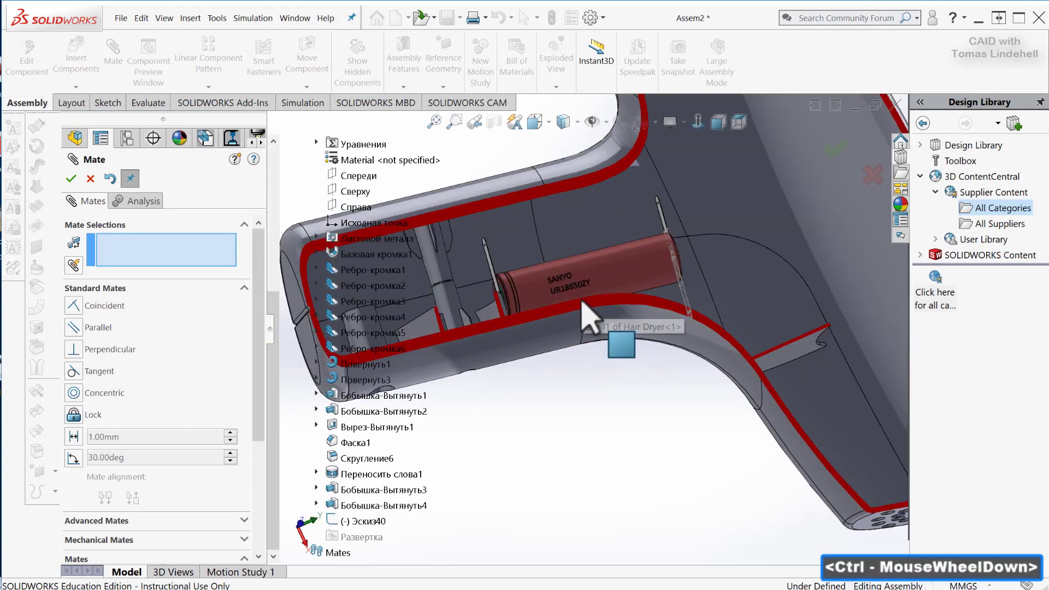
# Shift the battery inside the handle to adjust its position relative to the ribs and inner walls.
pyautogui.moveTo(593, 335); pyautogui.dragTo(512, 250, button='middle')
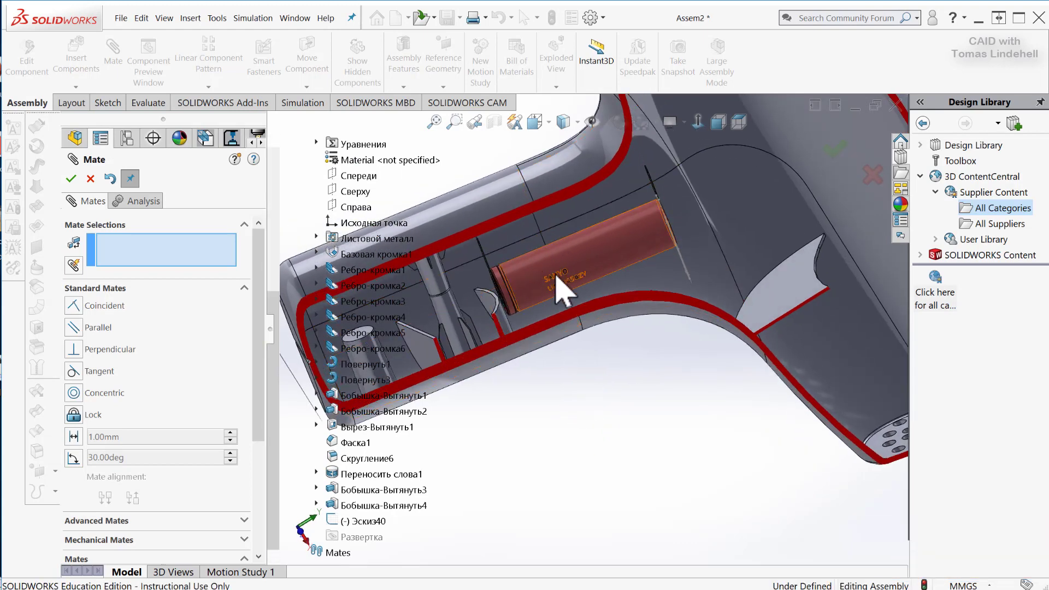
pyautogui.moveTo(595, 477); pyautogui.dragTo(655, 394, button='middle')
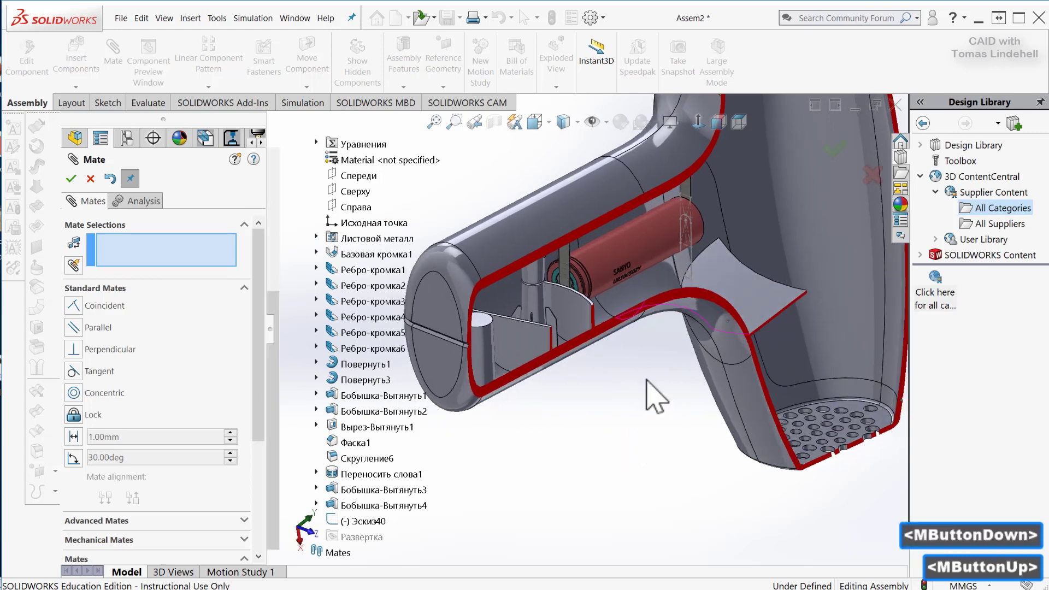
pyautogui.moveTo(609, 259); pyautogui.dragTo(663, 299)
pyautogui.moveTo(664, 423); pyautogui.dragTo(494, 290, button='middle')
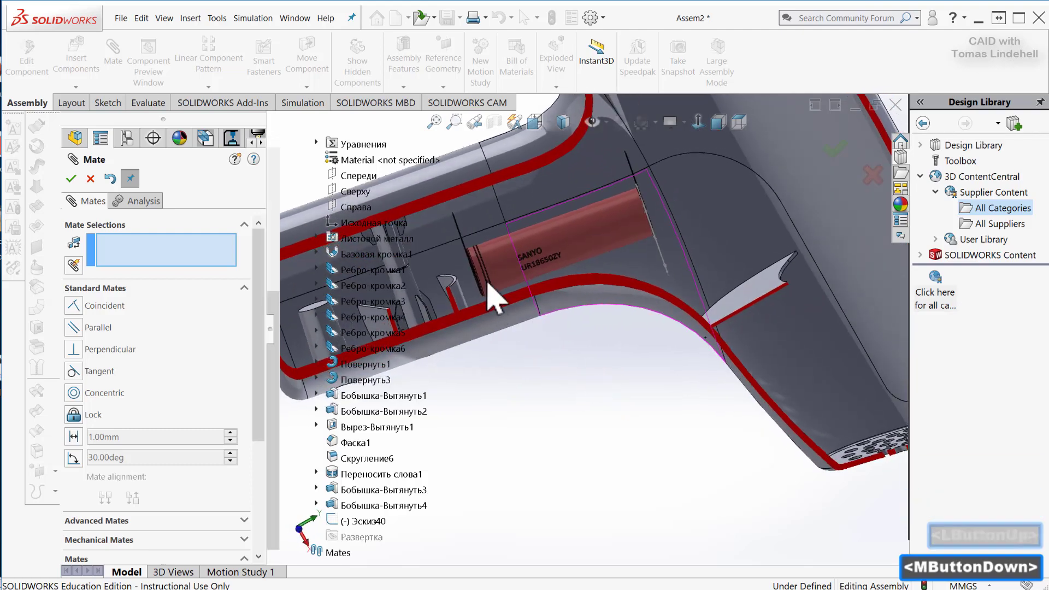
pyautogui.moveTo(488, 243); pyautogui.dragTo(543, 257, button='middle')
pyautogui.moveTo(568, 453); pyautogui.dragTo(634, 347, button='middle')
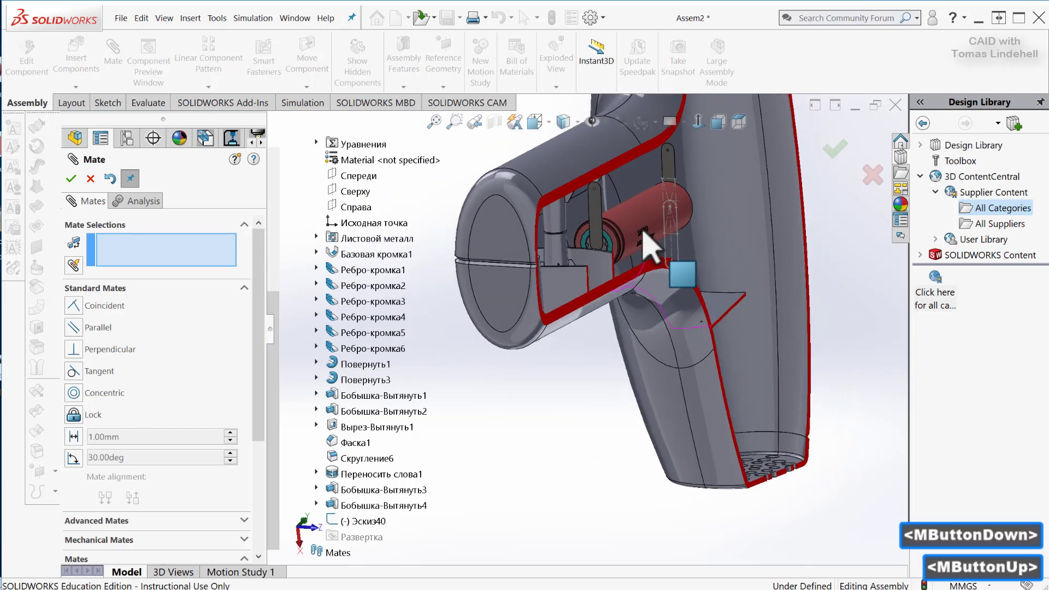
pyautogui.moveTo(643, 230); pyautogui.dragTo(630, 226)
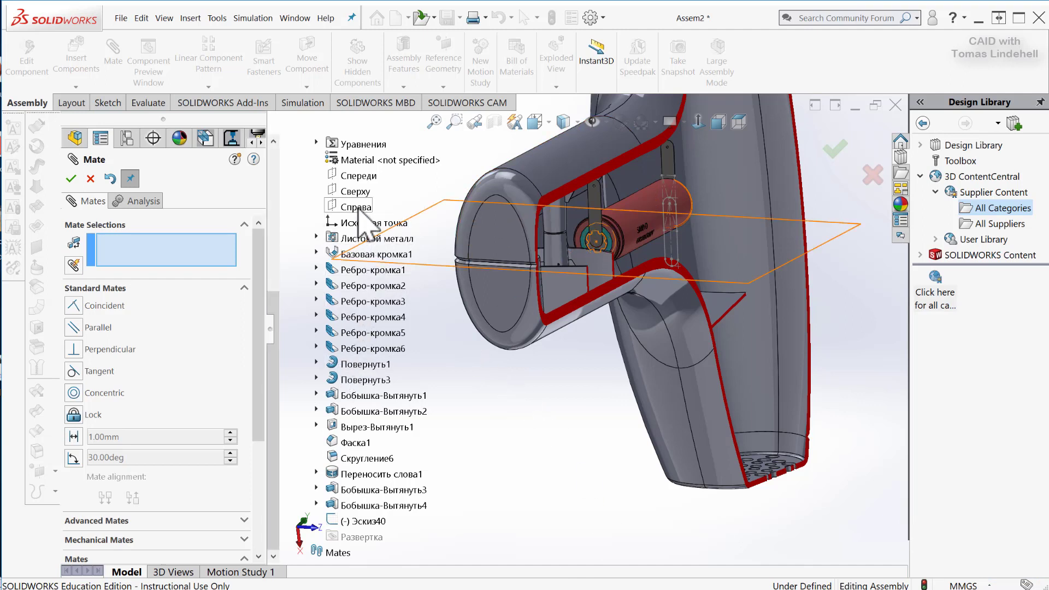
# Add a coincident mate between the battery's front plane (Спереди) and the assembly's Front Plane.
pyautogui.click(358, 176)
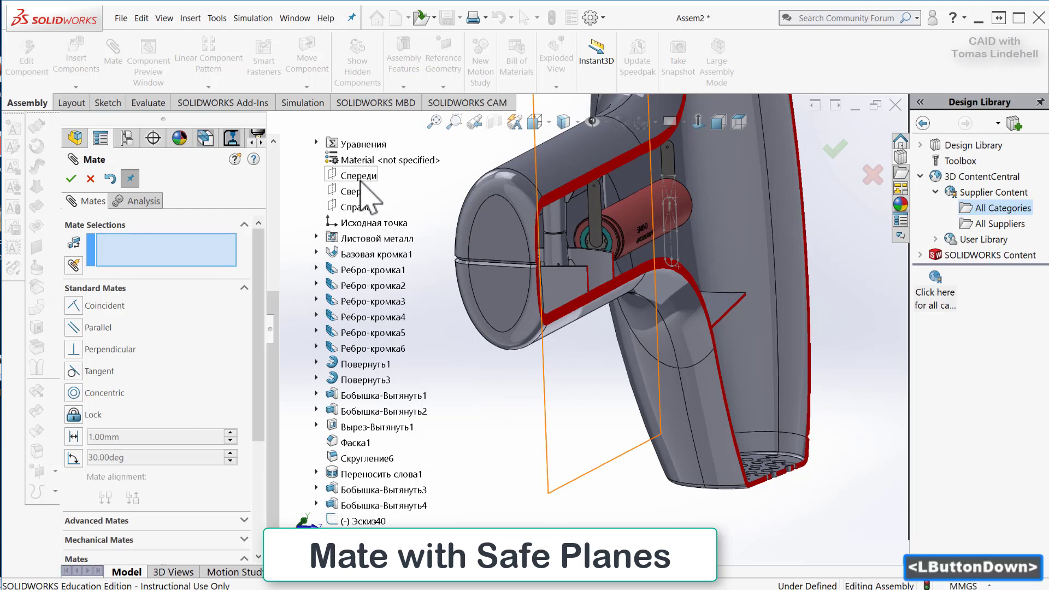
pyautogui.moveTo(557, 401)
pyautogui.mouseDown(button='middle')
pyautogui.moveTo(564, 386)
pyautogui.moveTo(527, 390)
pyautogui.moveTo(539, 403)
pyautogui.mouseUp(button='middle')
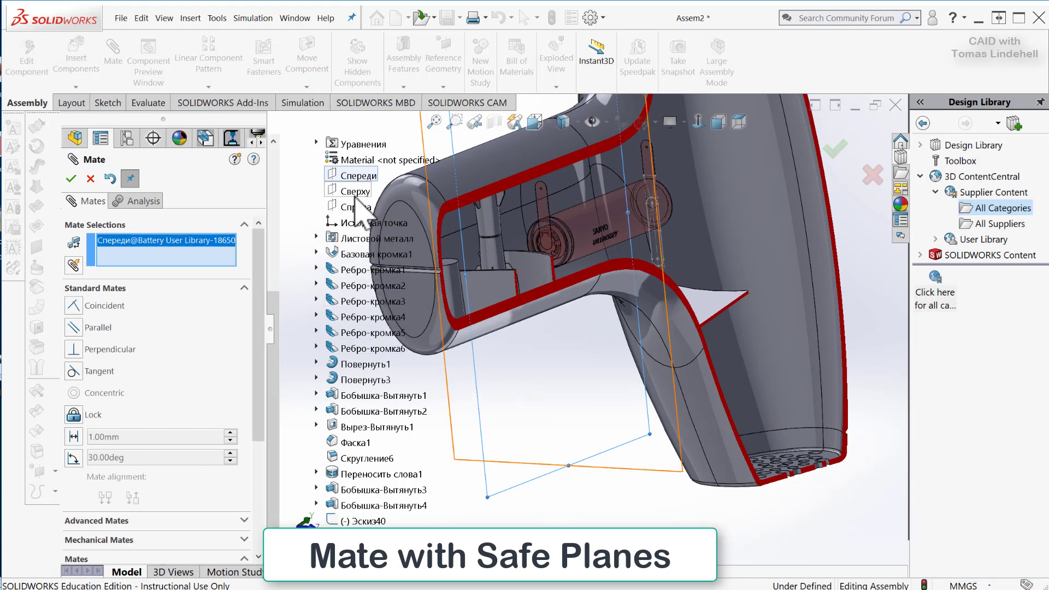
pyautogui.scroll(6, 354, 191)
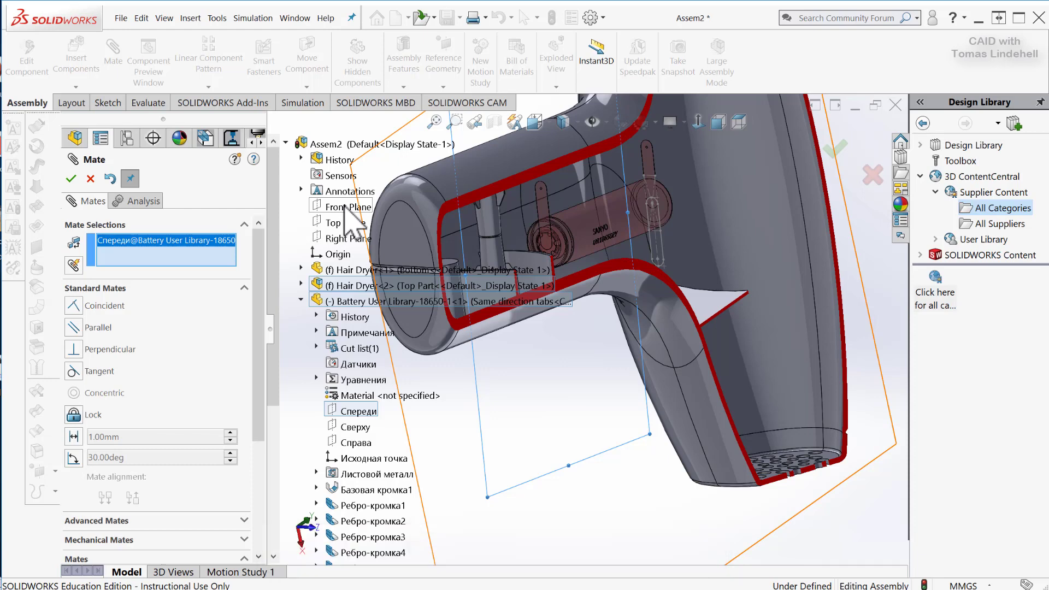
pyautogui.click(344, 208)
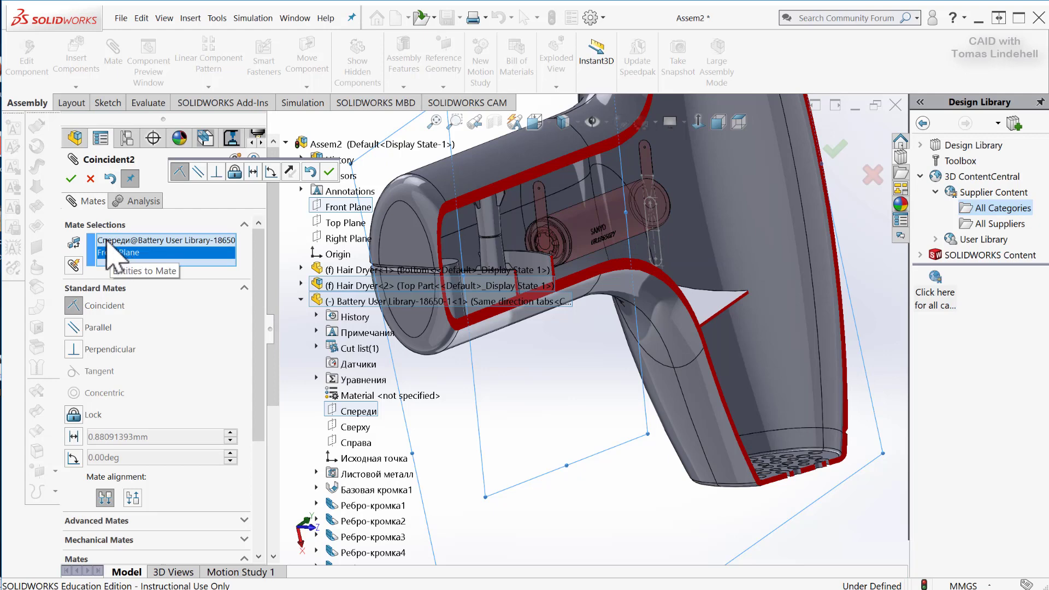
pyautogui.click(70, 179)
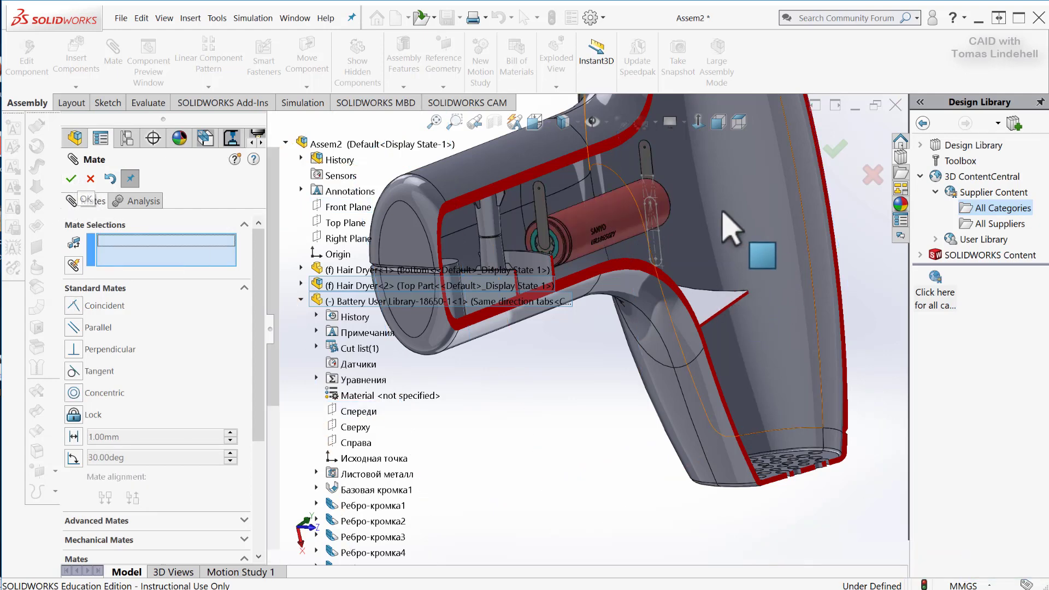
# Slide the battery further down the handle toward the internal ribs and finish the Mate command.
pyautogui.moveTo(629, 210); pyautogui.dragTo(609, 230)
pyautogui.moveTo(480, 290); pyautogui.dragTo(675, 236)
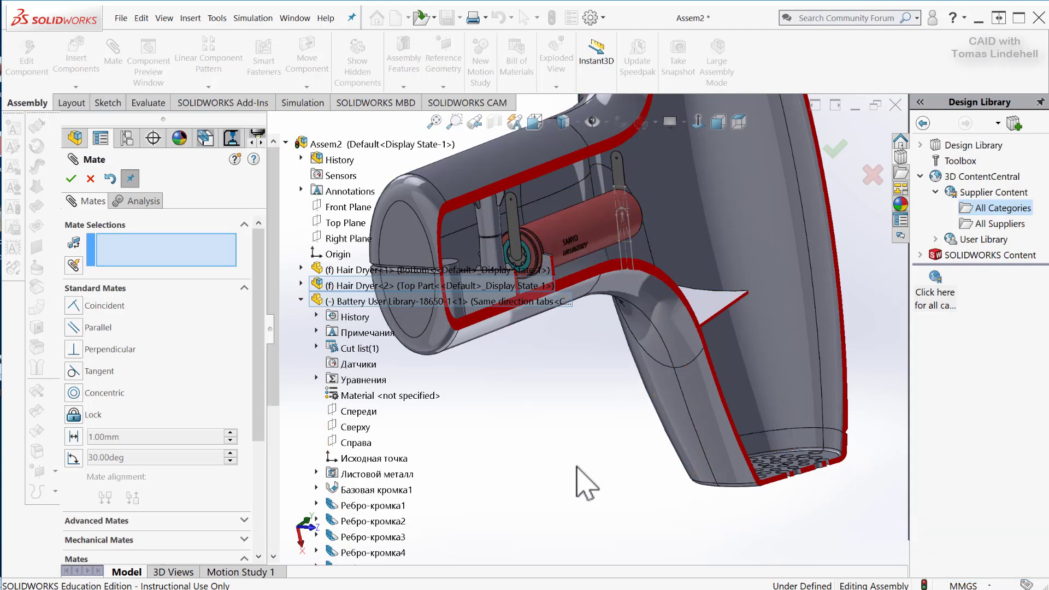
pyautogui.moveTo(543, 497); pyautogui.dragTo(553, 437, button='middle')
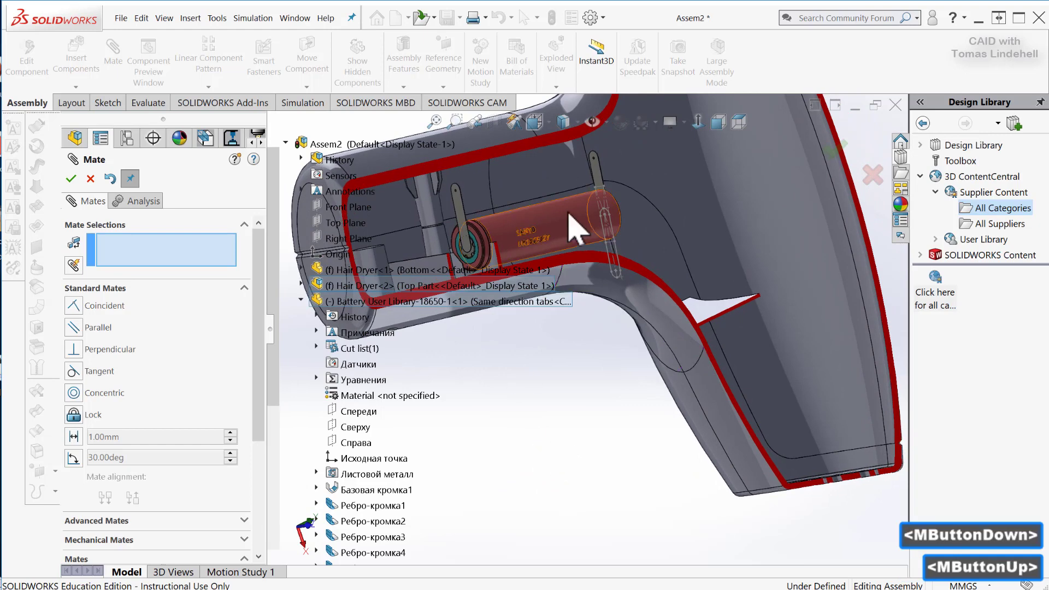
pyautogui.moveTo(568, 227)
pyautogui.mouseDown()
pyautogui.moveTo(492, 253)
pyautogui.moveTo(485, 241)
pyautogui.moveTo(546, 232)
pyautogui.moveTo(470, 240)
pyautogui.mouseUp()
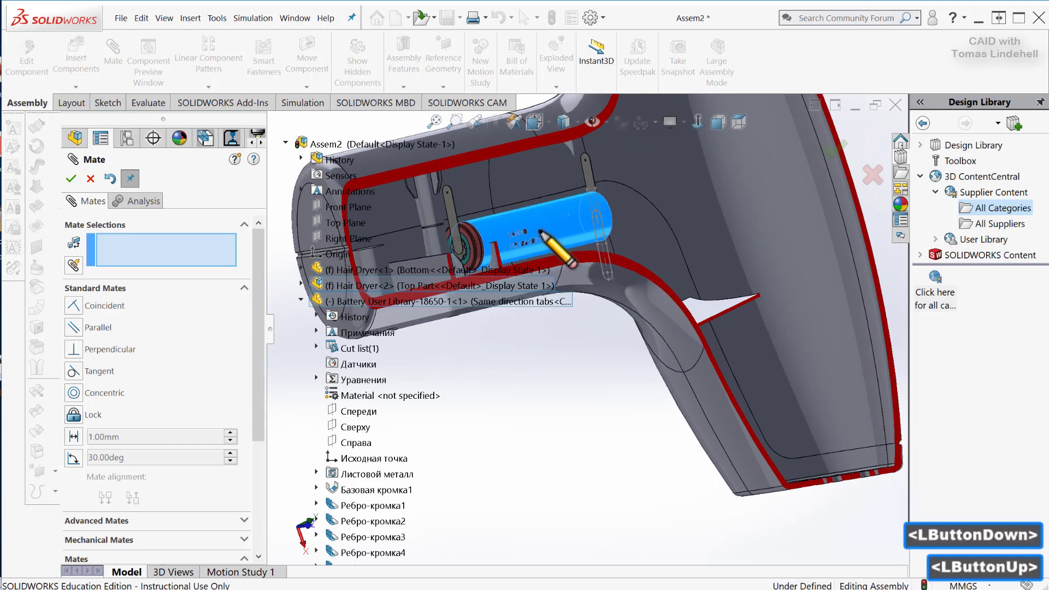
pyautogui.click(73, 180)
# Hide the battery's visible sketch Эскиз40 at the end facing the hair dryer's main body.
pyautogui.scroll(6, 547, 366)
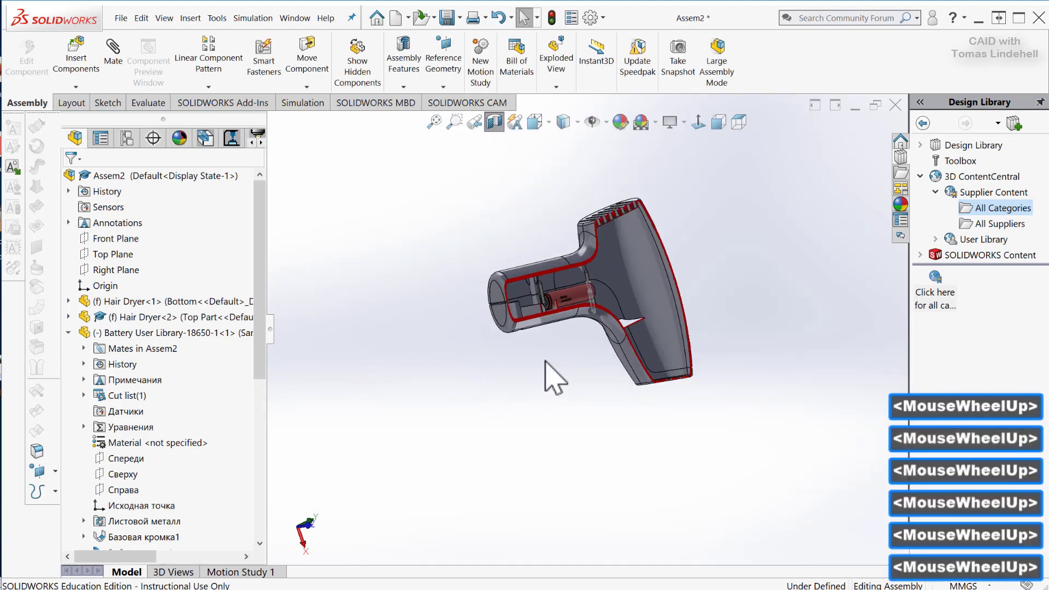
pyautogui.scroll(-3, 663, 328)
pyautogui.scroll(-3, 504, 317)
pyautogui.moveTo(499, 312); pyautogui.dragTo(461, 363, button='middle')
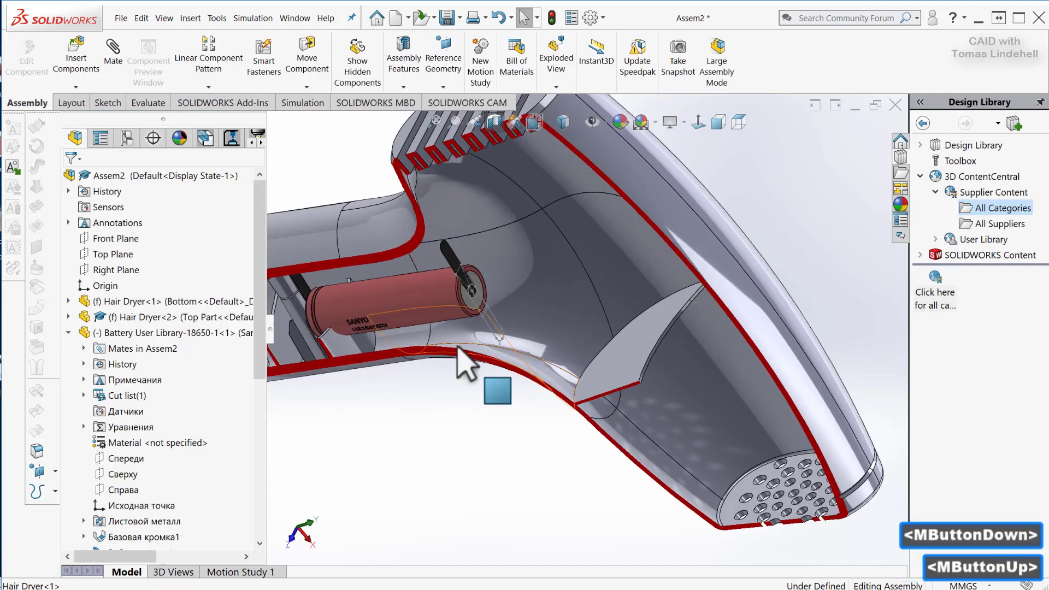
pyautogui.rightClick(490, 328)
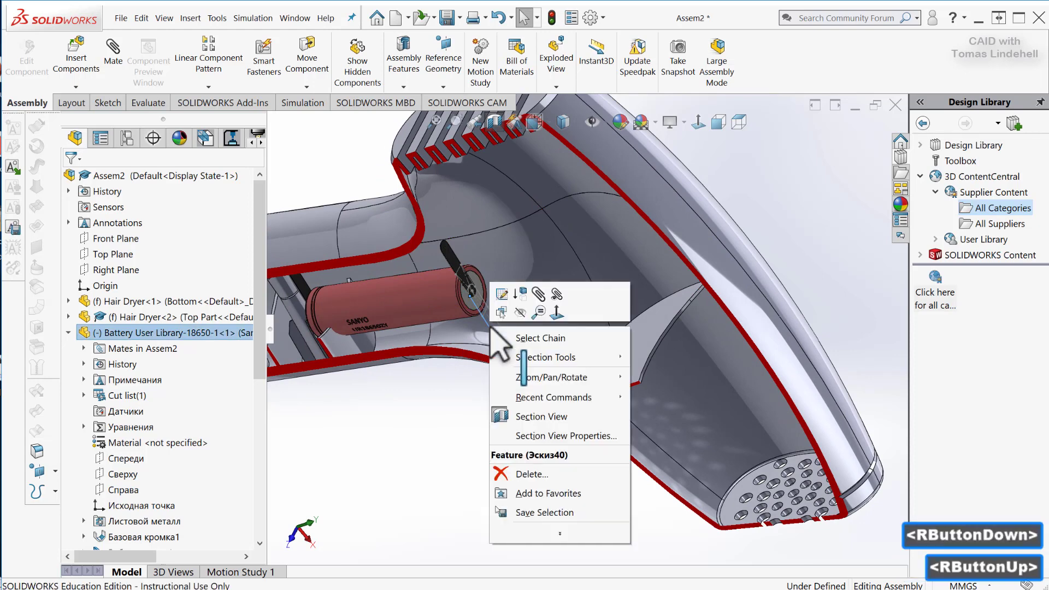
pyautogui.click(520, 314)
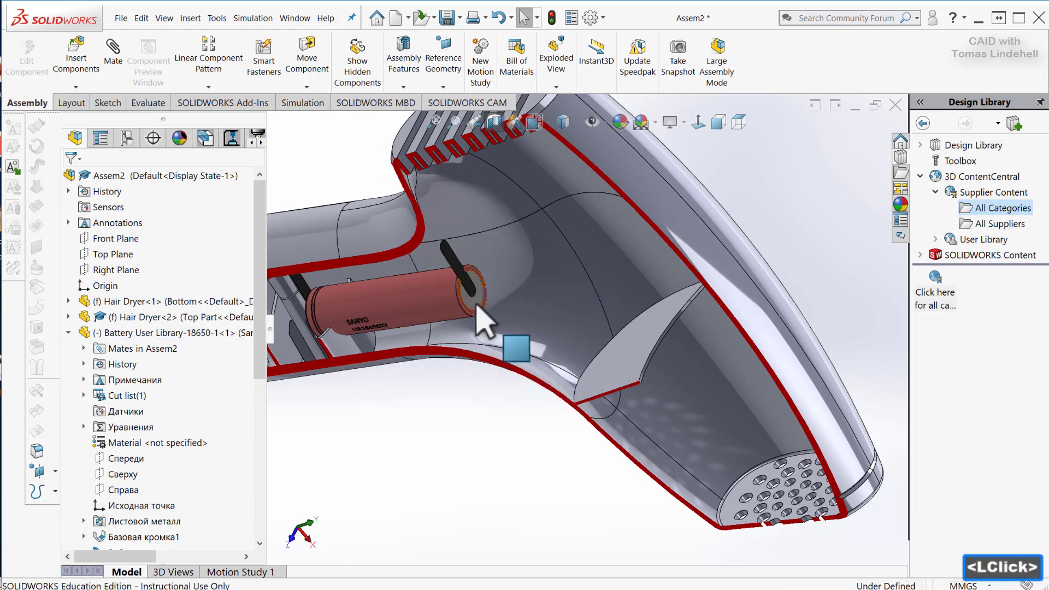
# Open the 3D ContentCentral page listing all supplier part categories in the web browser.
pyautogui.moveTo(480, 440); pyautogui.dragTo(562, 379, button='middle')
pyautogui.scroll(2, 539, 355)
pyautogui.scroll(2, 524, 352)
pyautogui.scroll(-4, 522, 351)
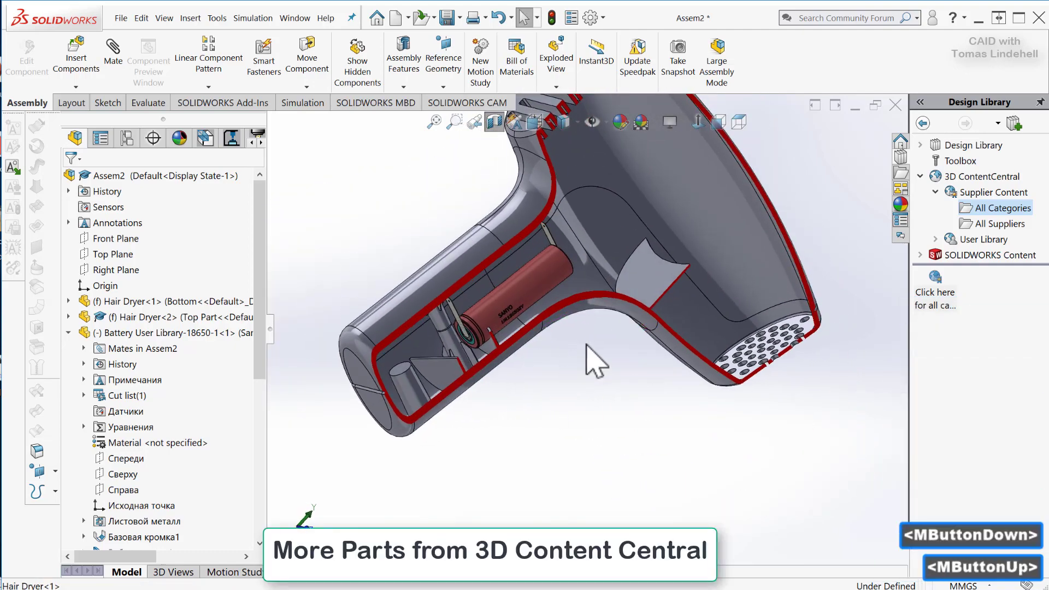
pyautogui.click(935, 295)
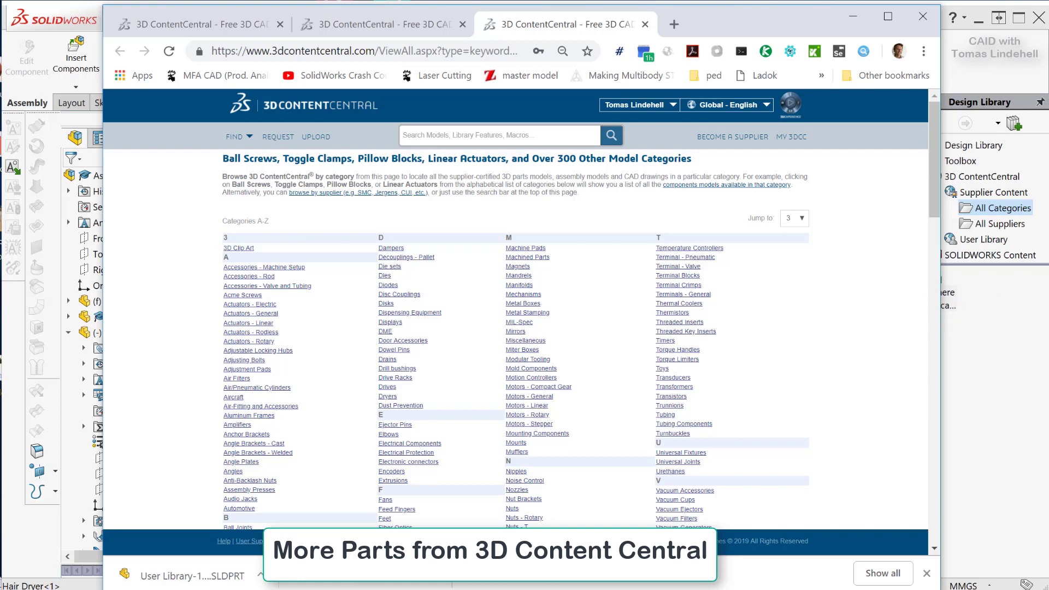
pyautogui.click(492, 589)
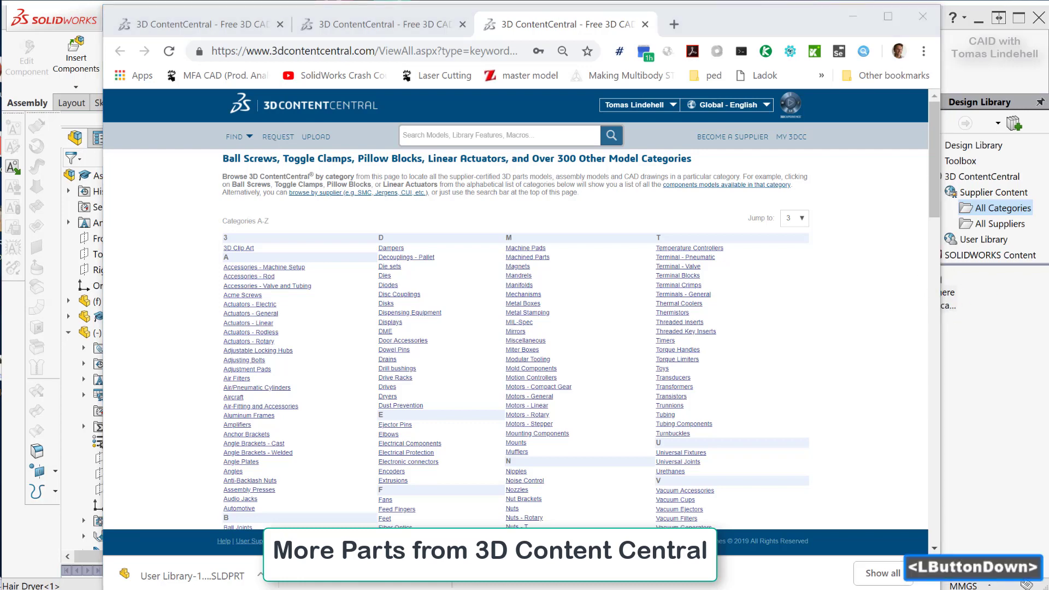
# Search 3D ContentCentral for "axial fan 50".
pyautogui.click(511, 136)
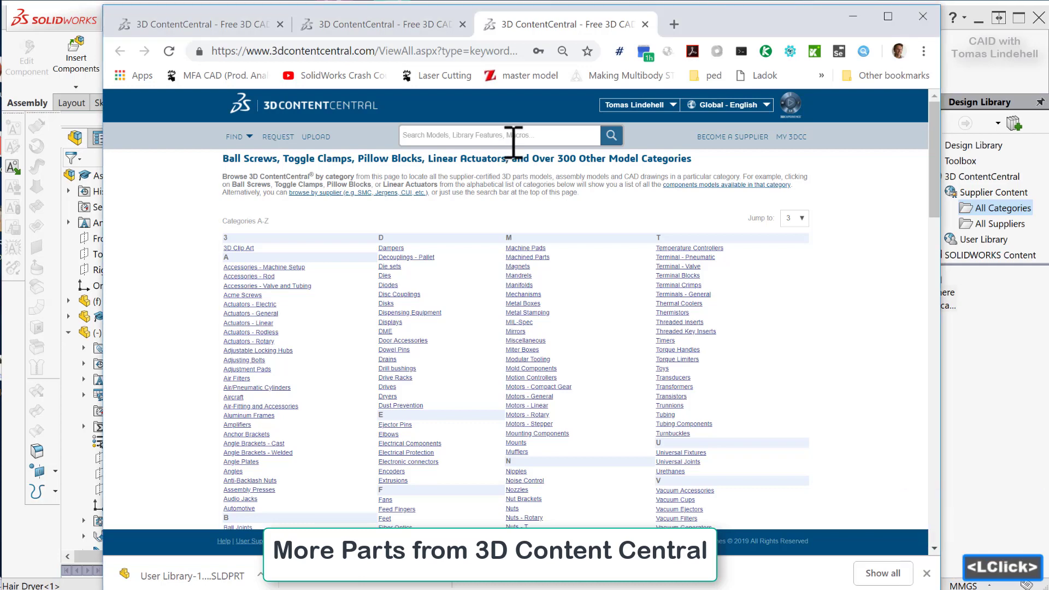
pyautogui.write('axial ')
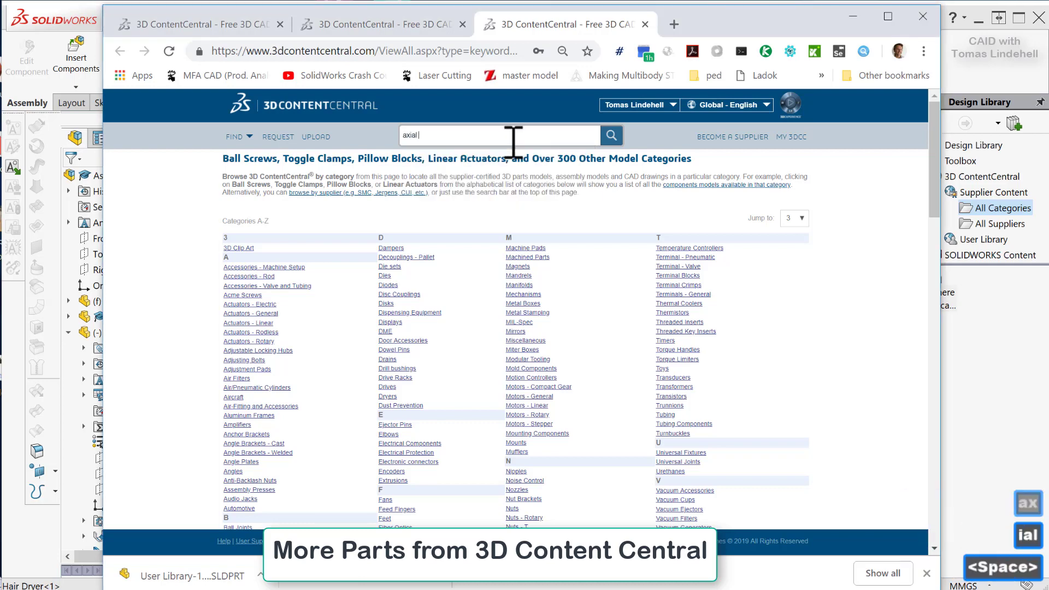
pyautogui.write('fan 50')
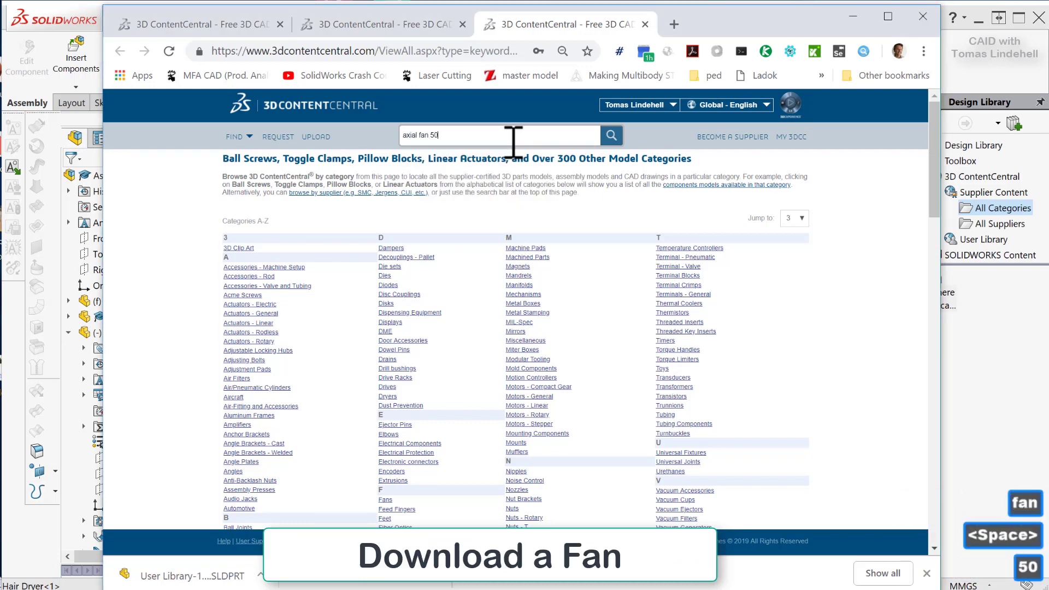
pyautogui.press('Return')
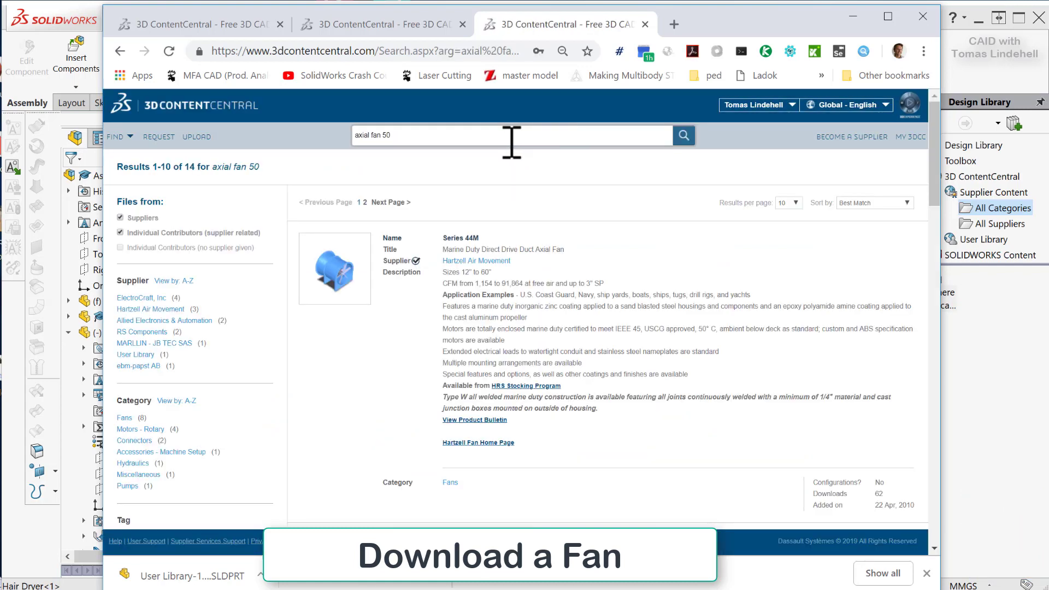
# Sort the search results by Highest Rated and open the DC Axial Fans Series 500 F model.
pyautogui.scroll(-6, 437, 309)
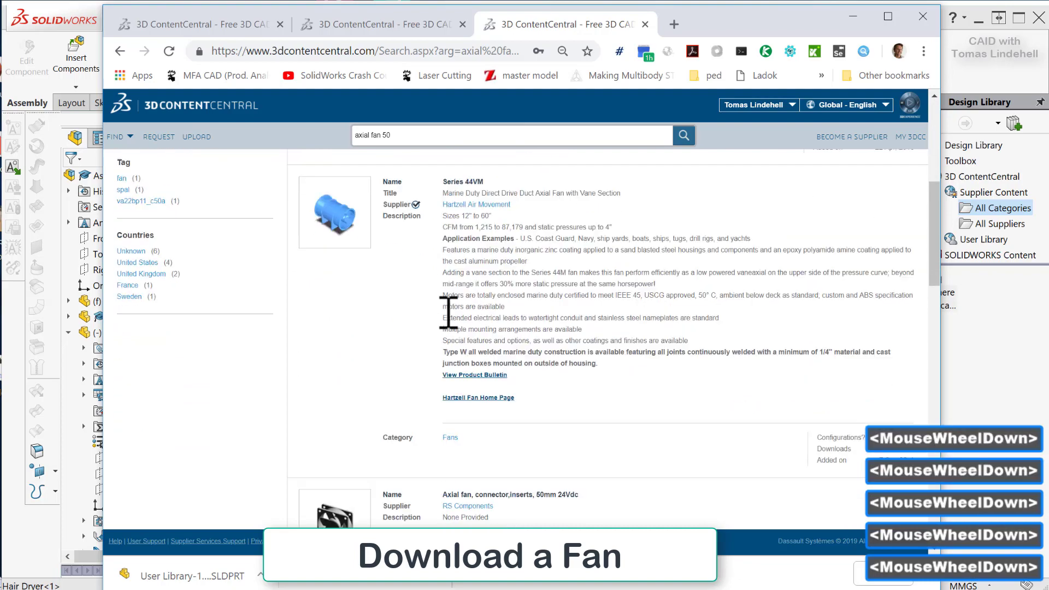
pyautogui.scroll(6, 445, 319)
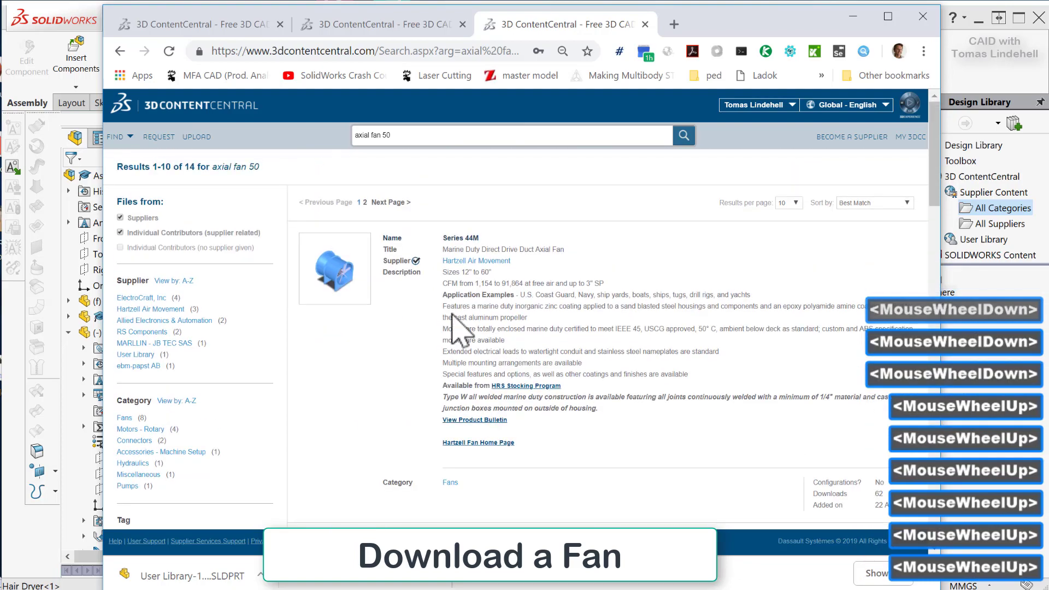
pyautogui.click(905, 204)
pyautogui.click(900, 221)
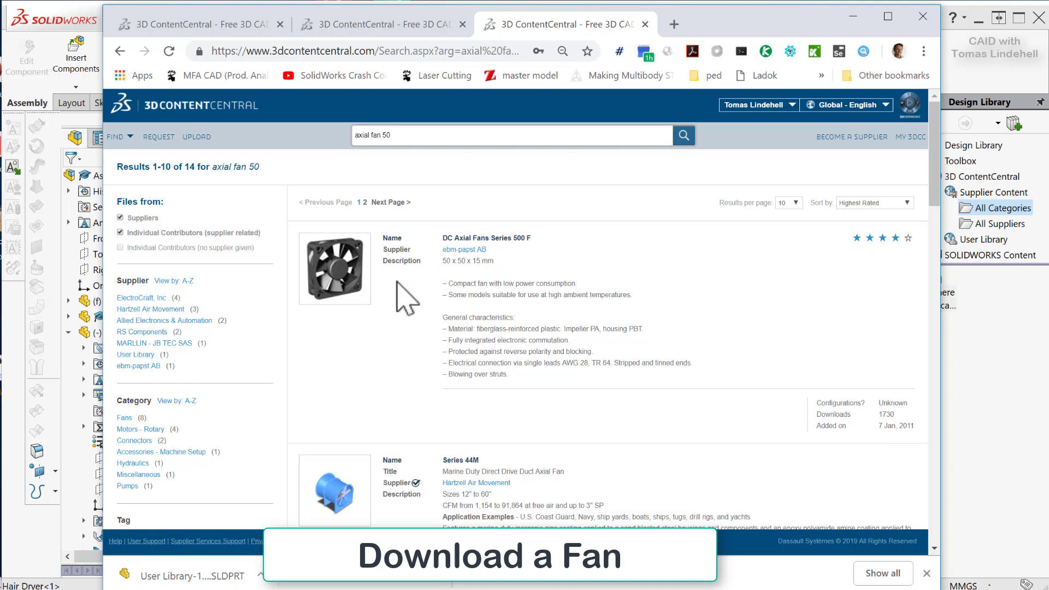
pyautogui.click(343, 271)
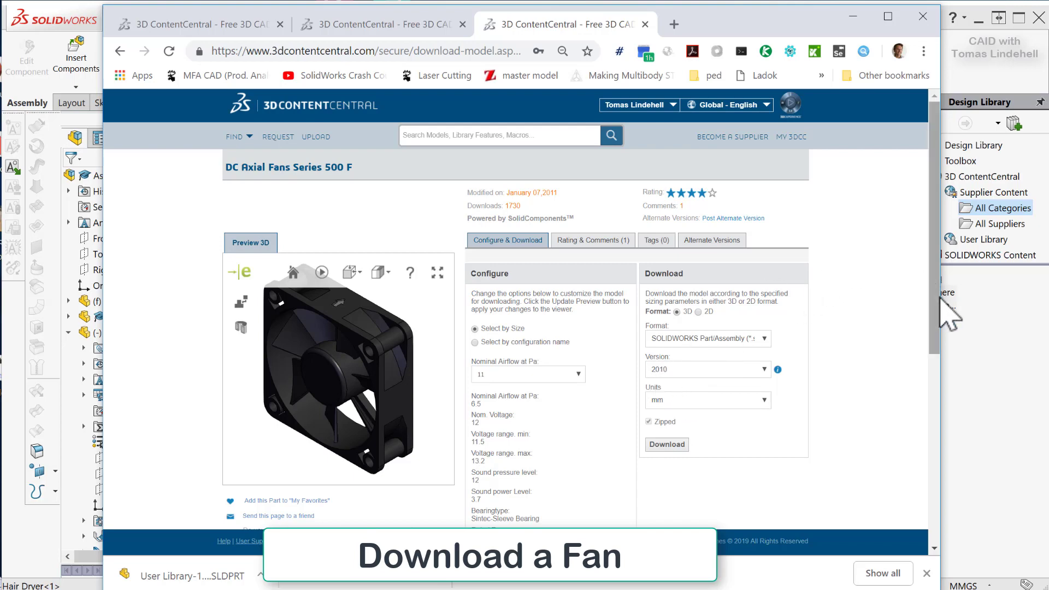
# Inspect the fan's 3D preview and download the model as a zipped SOLIDWORKS Part/Assembly, version 2010, in mm.
pyautogui.moveTo(933, 318); pyautogui.dragTo(934, 339)
pyautogui.moveTo(322, 328); pyautogui.dragTo(538, 305)
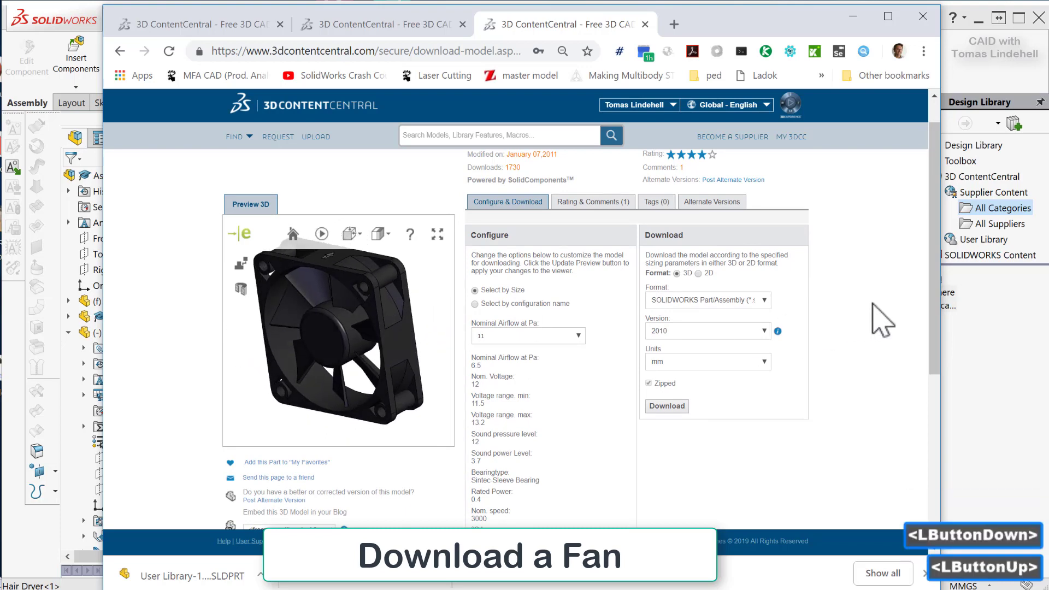
pyautogui.click(658, 404)
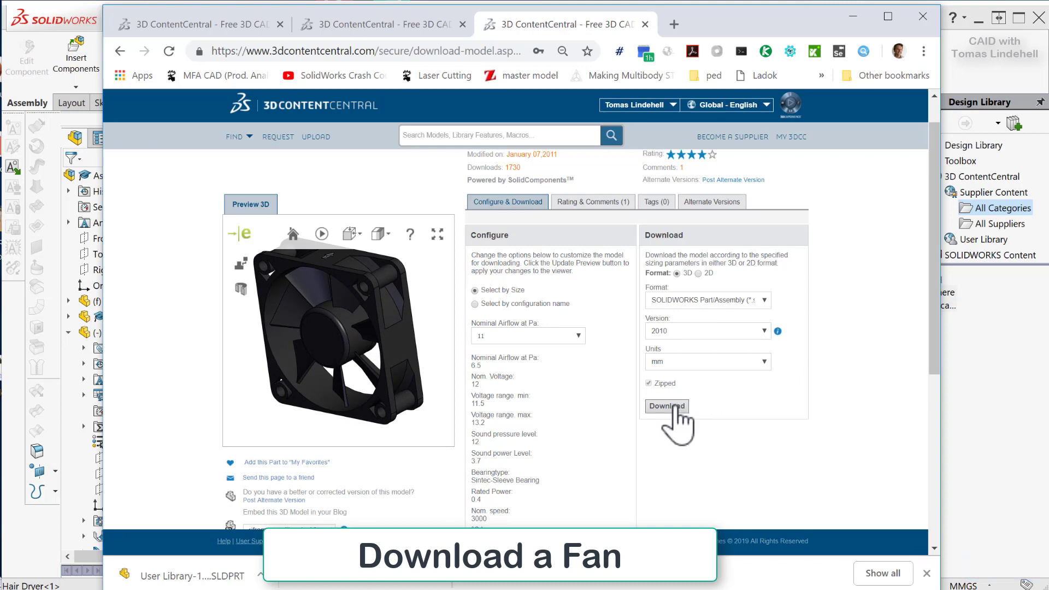
pyautogui.click(677, 406)
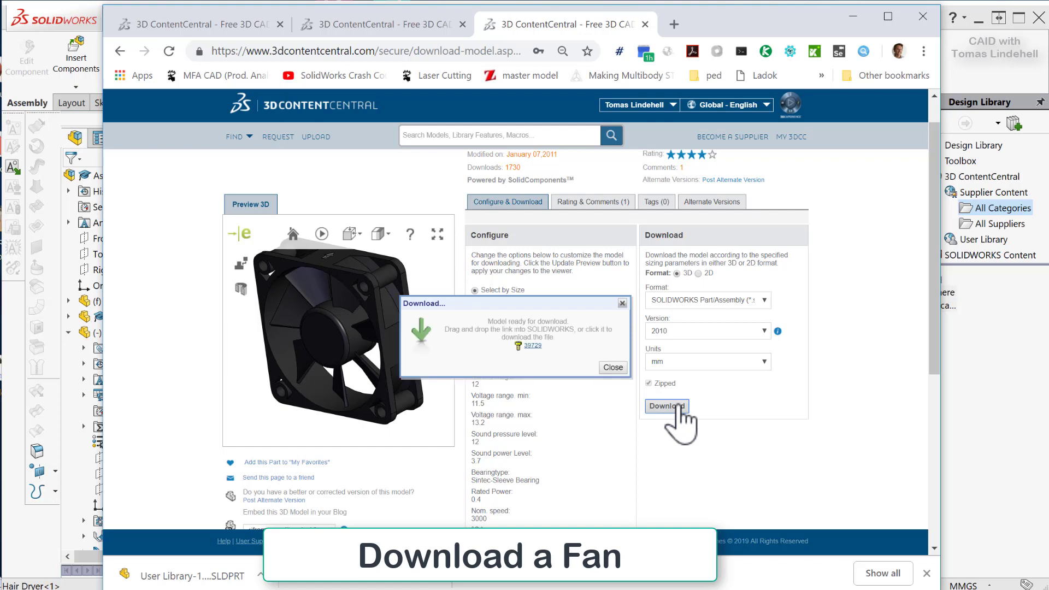
pyautogui.click(533, 346)
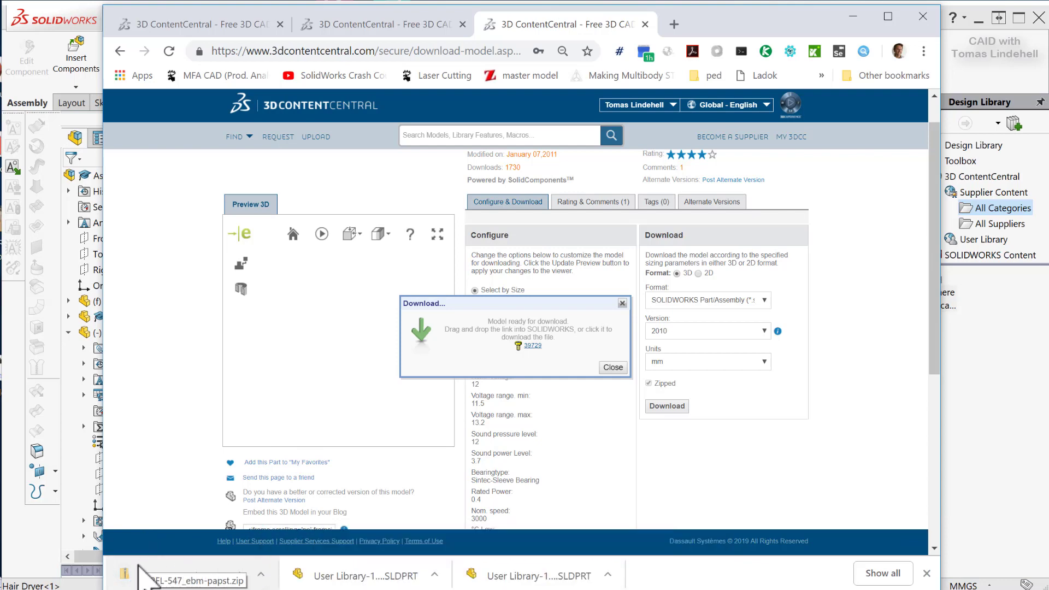
# Extract all files from the downloaded 512FL-547_ebm-papst.zip into its own Downloads folder and close the archive window.
pyautogui.click(140, 573)
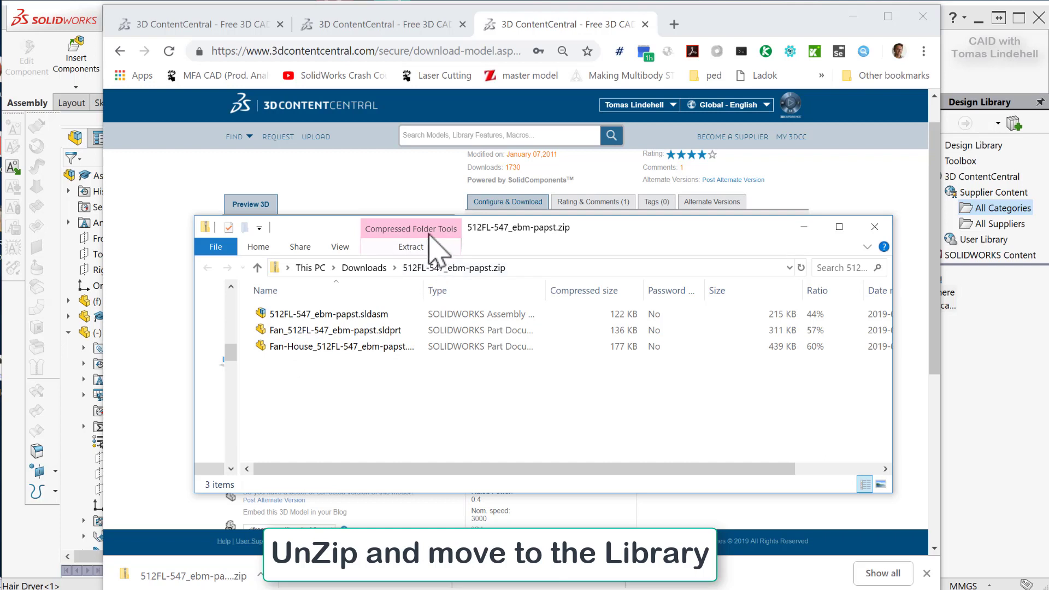
pyautogui.click(413, 246)
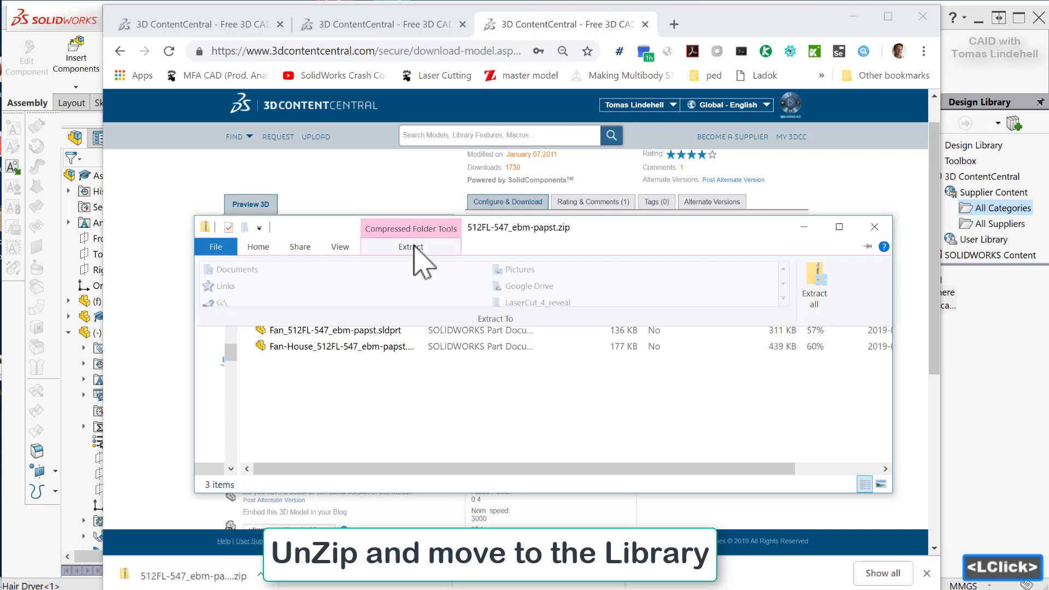
pyautogui.click(815, 284)
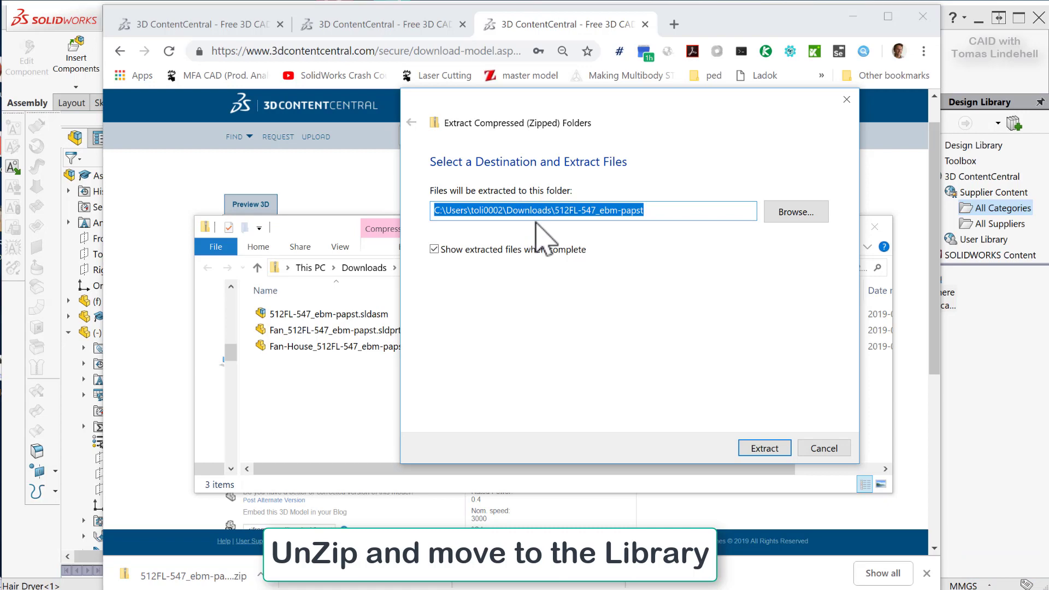
pyautogui.click(763, 449)
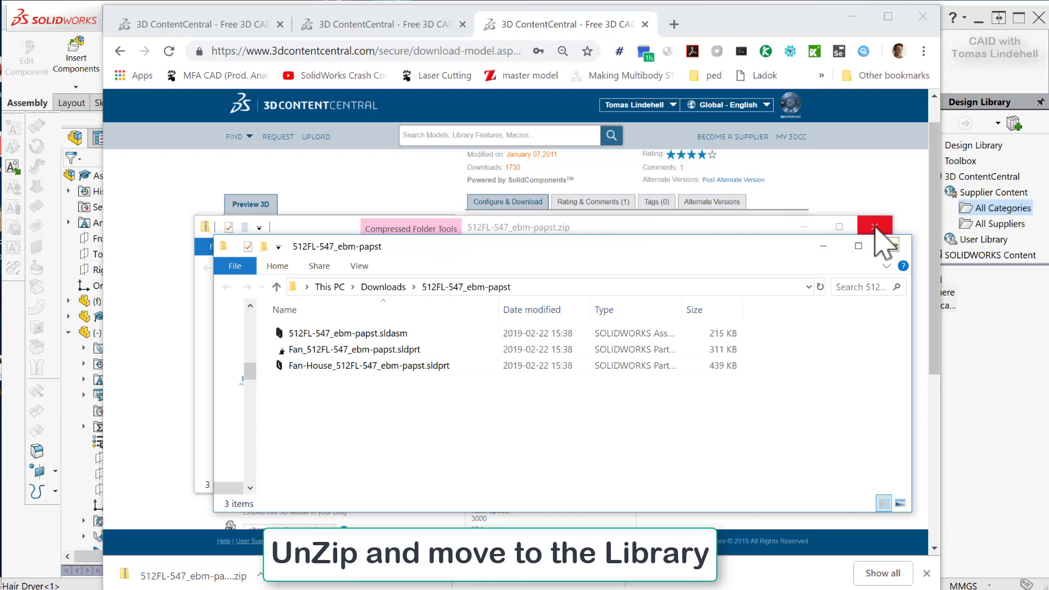
pyautogui.click(876, 228)
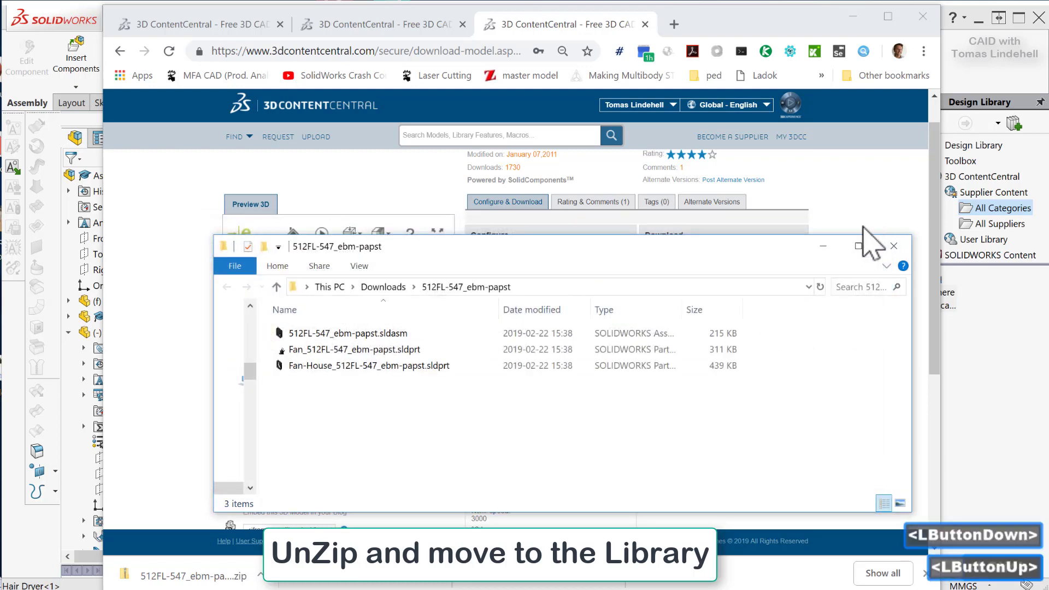
pyautogui.moveTo(739, 247); pyautogui.dragTo(731, 245)
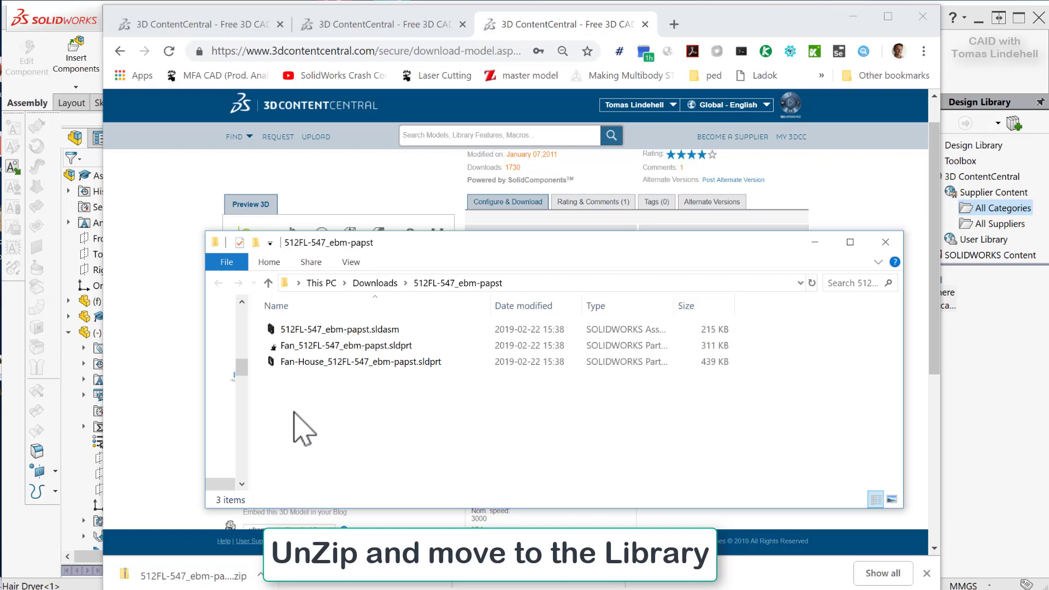
# Switch to the Library Parts folder window and create a new folder named "Fan 50 mm" in it.
pyautogui.hotkey('alt', 'Tab')
pyautogui.hotkey('alt', 'Tab')
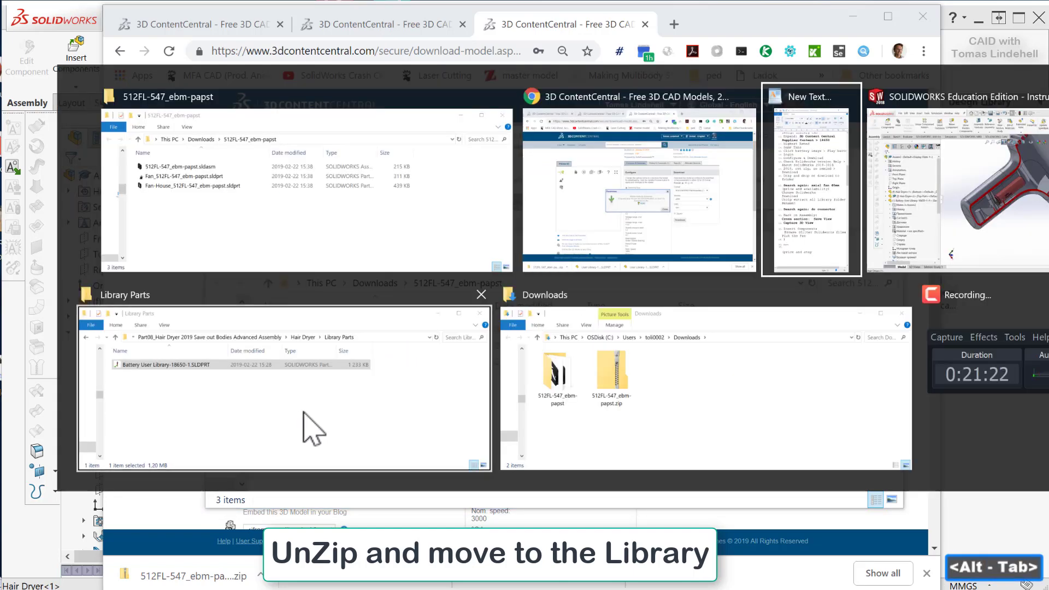
pyautogui.hotkey('alt', 'Tab')
pyautogui.hotkey('alt', 'Tab')
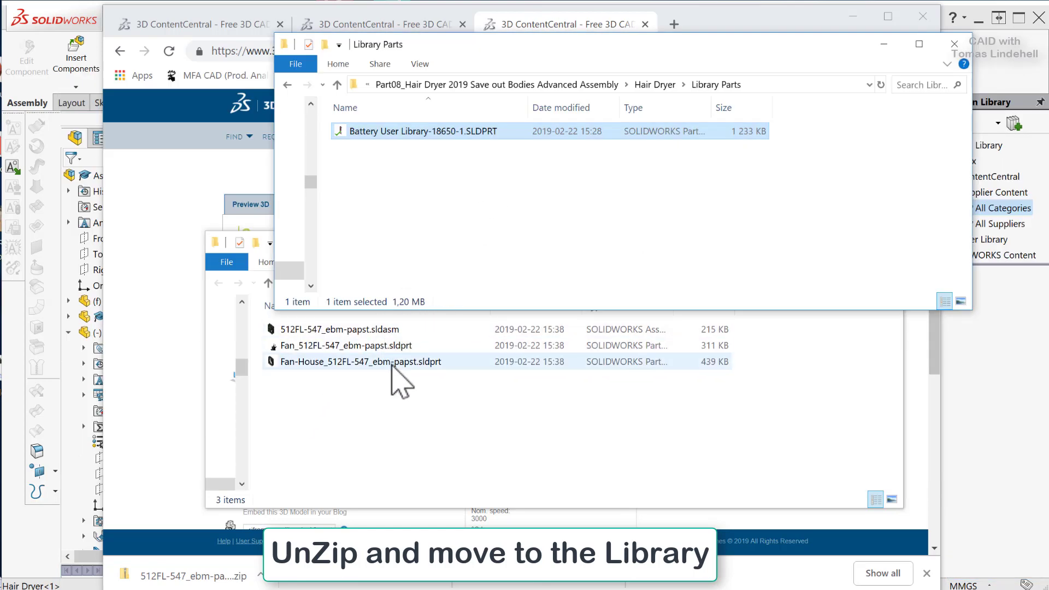
pyautogui.rightClick(503, 212)
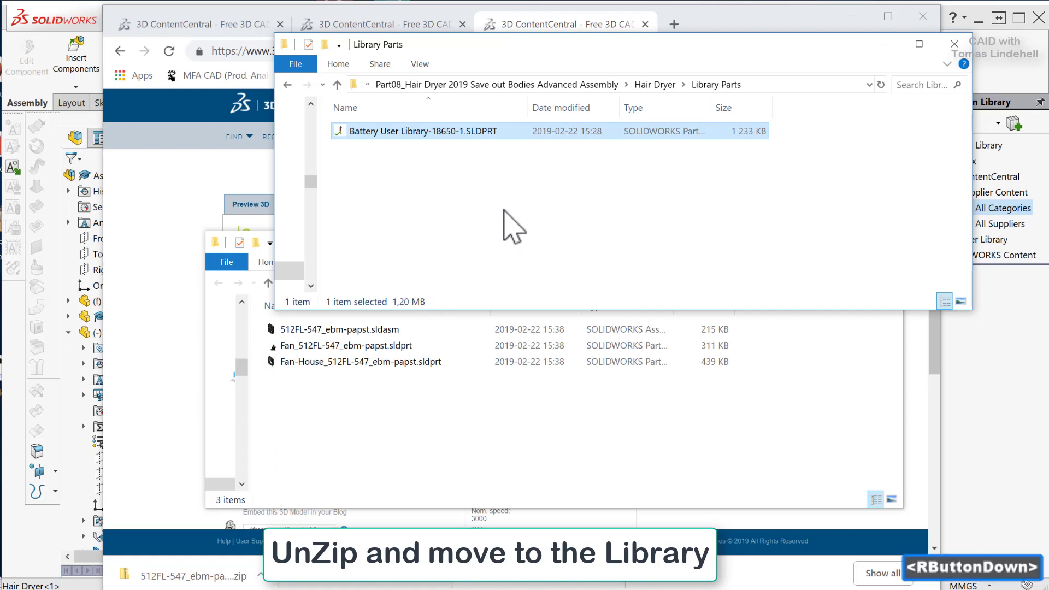
pyautogui.moveTo(565, 415)
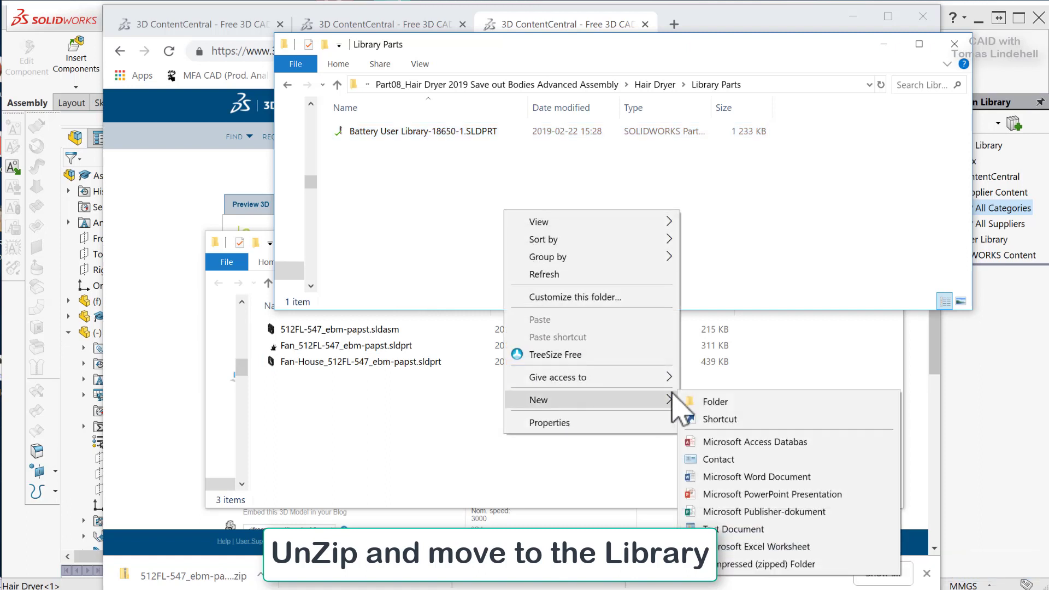
pyautogui.click(687, 401)
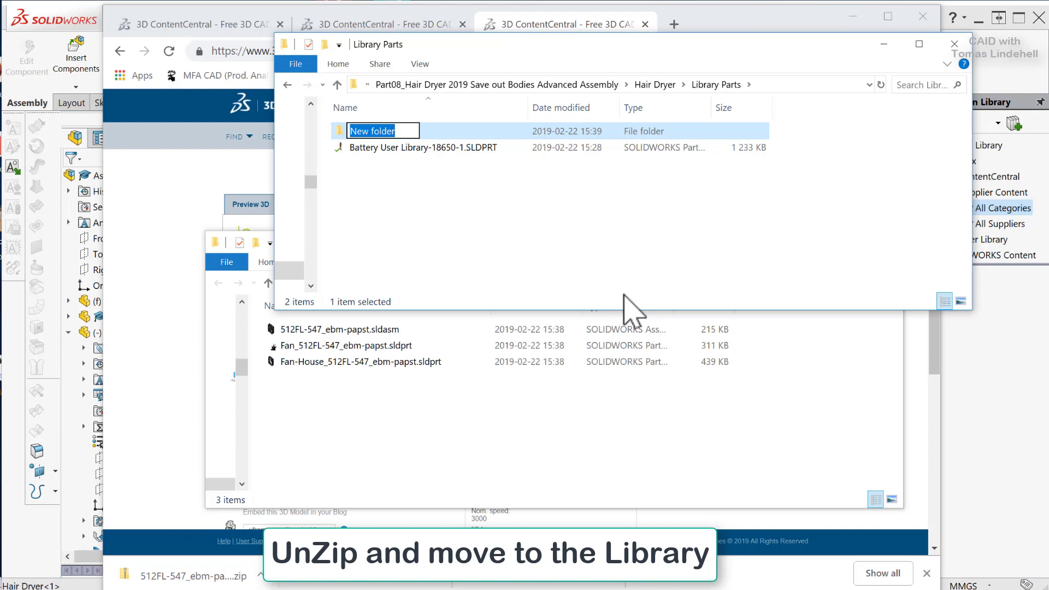
pyautogui.write('Faa')
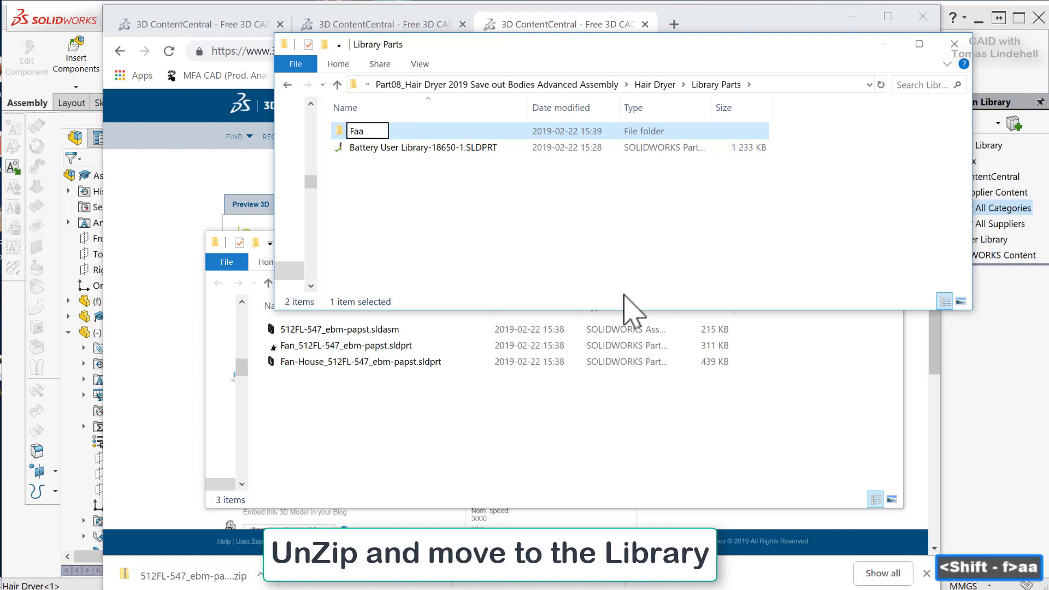
pyautogui.press('BackSpace')
pyautogui.write('n ')
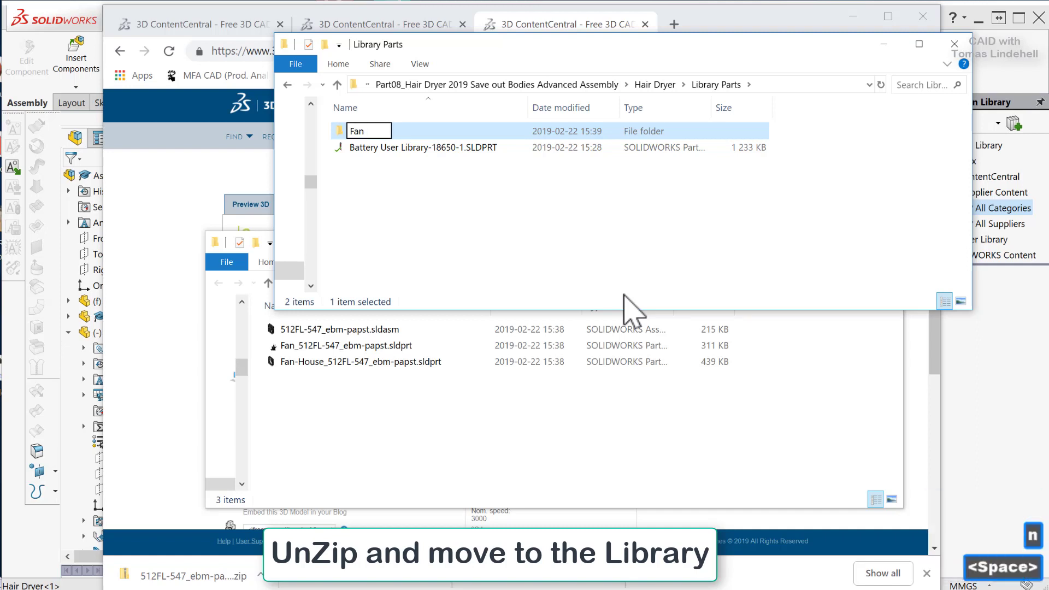
pyautogui.write('50 mm')
pyautogui.press('Return')
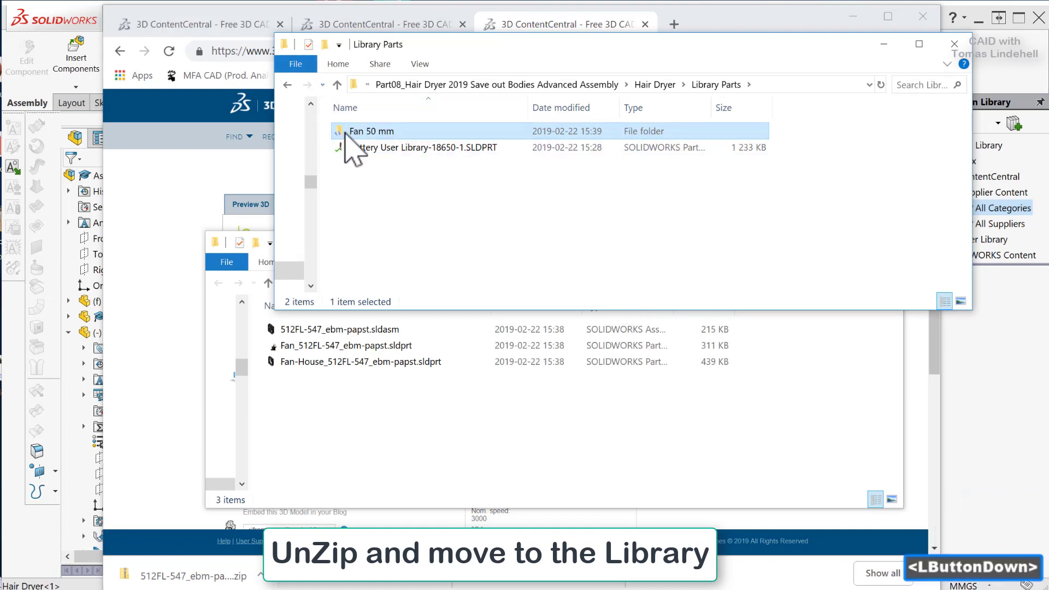
# Move the three extracted fan files into the Fan 50 mm folder and rename the assembly file "Fan 512FL-547_ebm-papst.sldasm".
pyautogui.doubleClick(346, 133)
pyautogui.moveTo(517, 434); pyautogui.dragTo(511, 211)
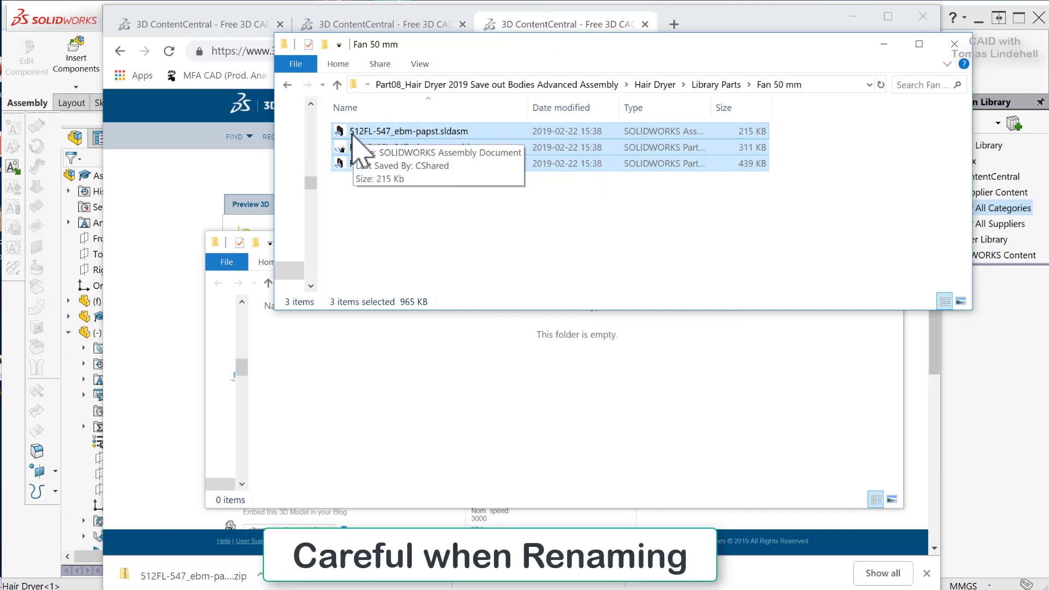
pyautogui.click(355, 134)
pyautogui.click(351, 133)
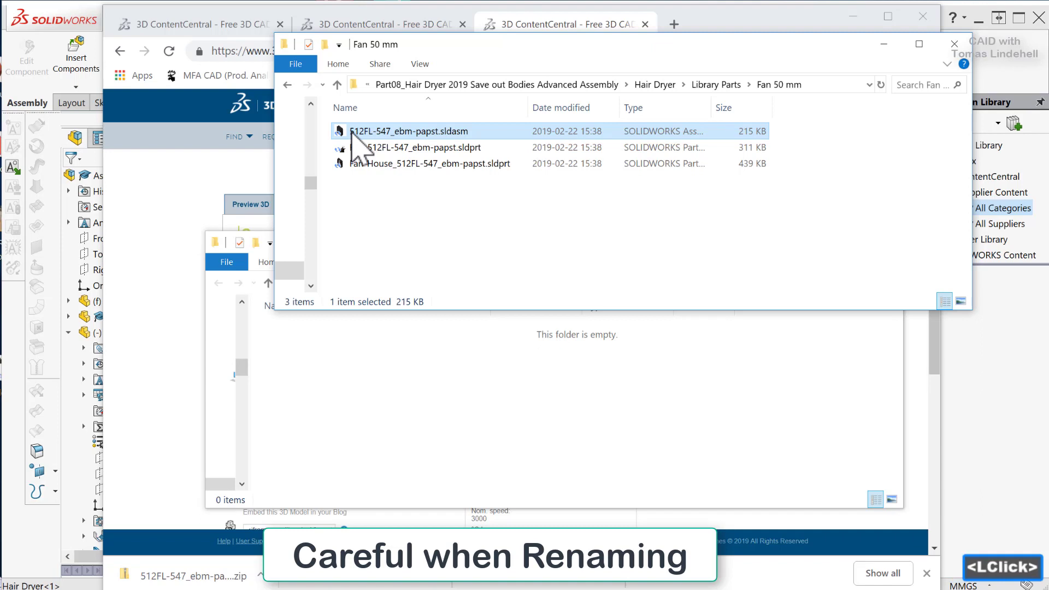
pyautogui.click(351, 132)
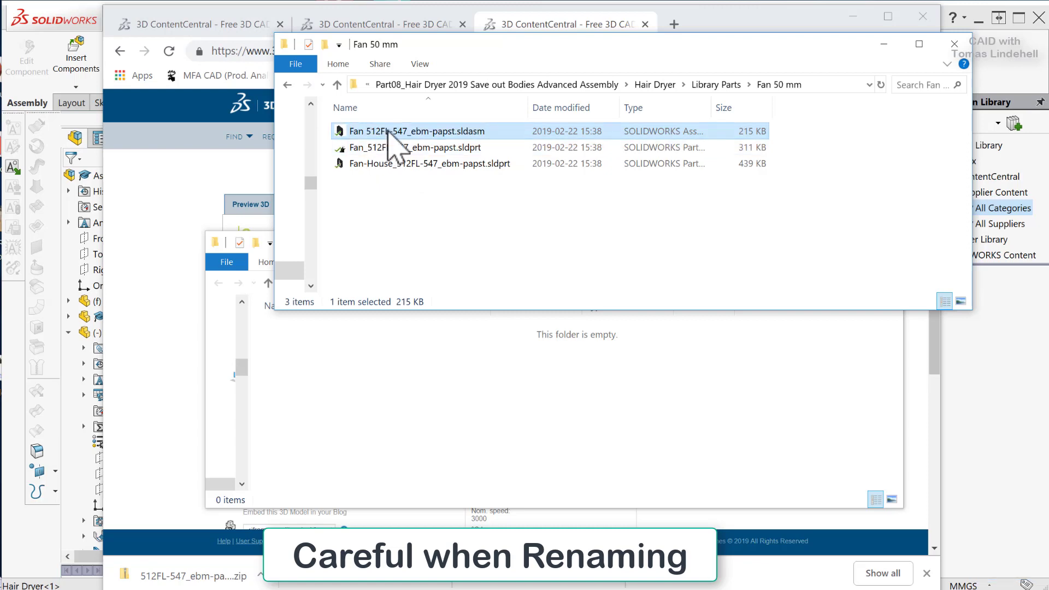
# Switch to SOLIDWORKS and start inserting Fan 512FL-547_ebm-papst.sldasm from the Fan 50 mm folder with Graphics preview enabled.
pyautogui.click(67, 17)
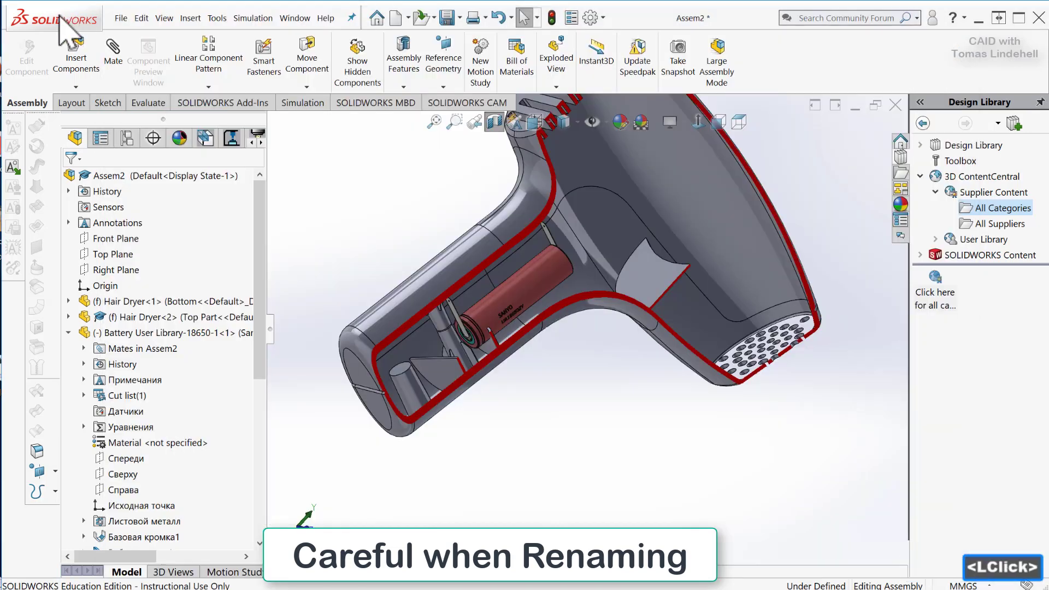
pyautogui.click(77, 47)
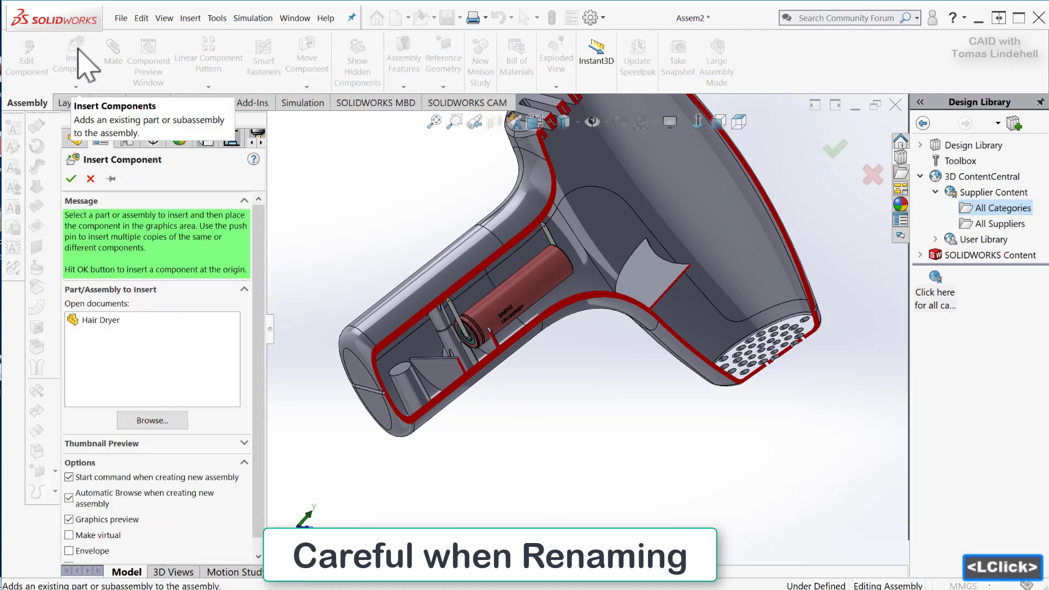
pyautogui.click(151, 420)
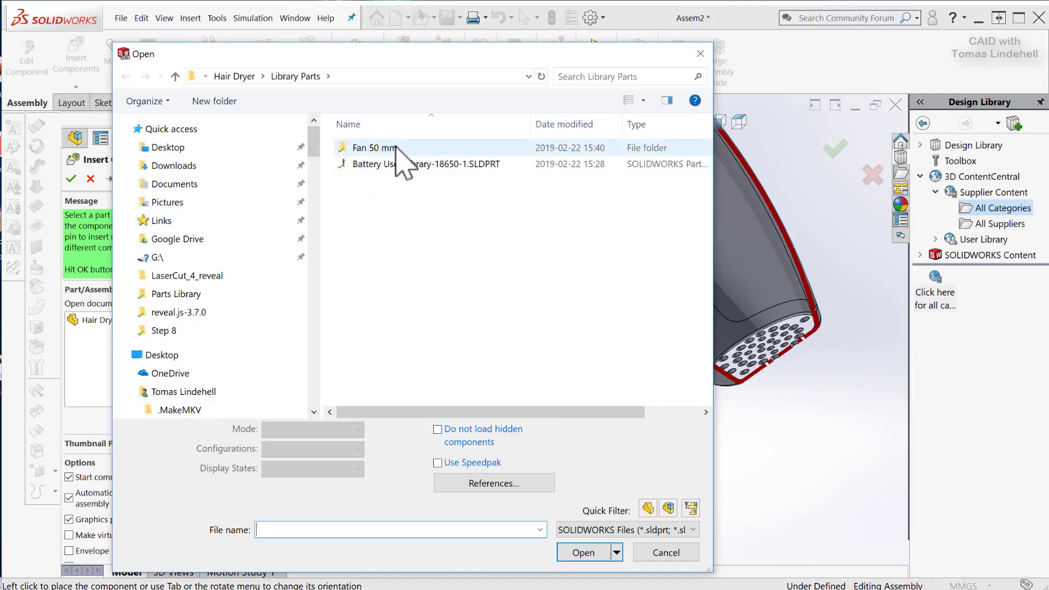
pyautogui.doubleClick(351, 148)
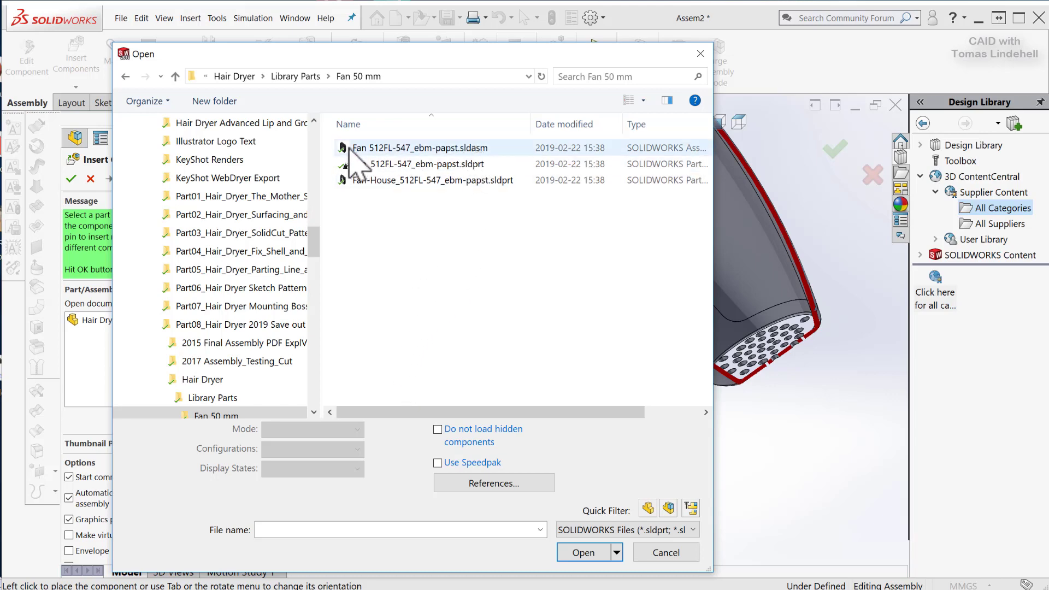
pyautogui.click(353, 149)
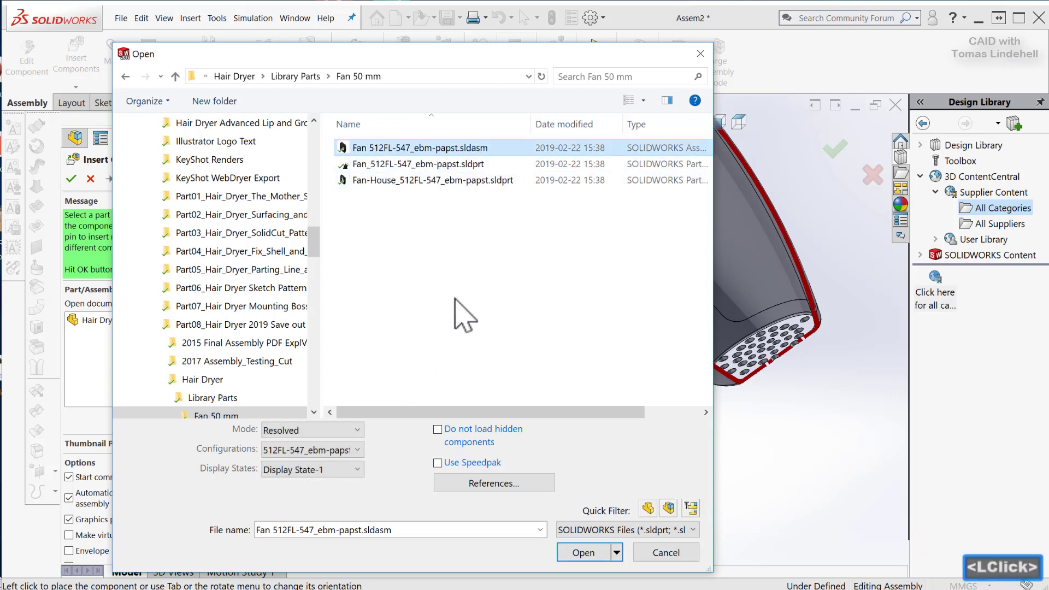
pyautogui.click(583, 552)
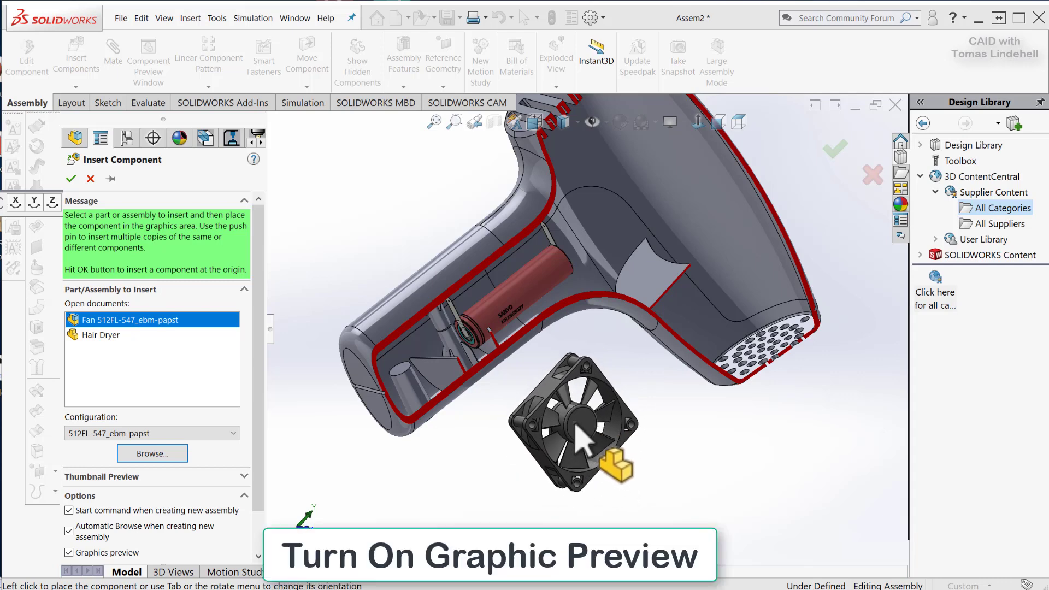
pyautogui.click(69, 553)
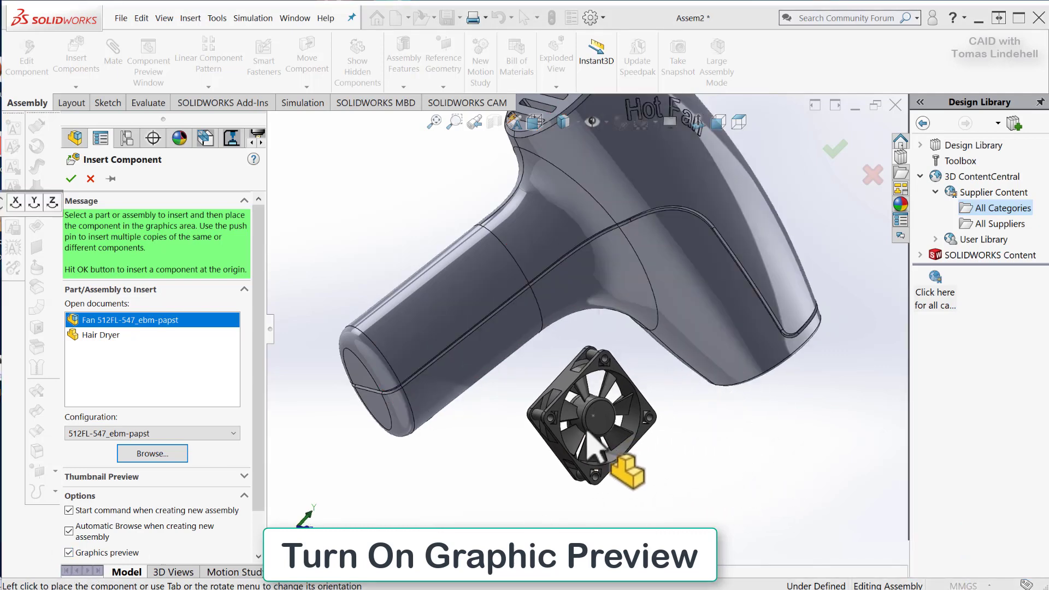
# Rotate the fan preview 90° about the Y axis and place the fan beside the hair dryer body.
pyautogui.scroll(2, 610, 432)
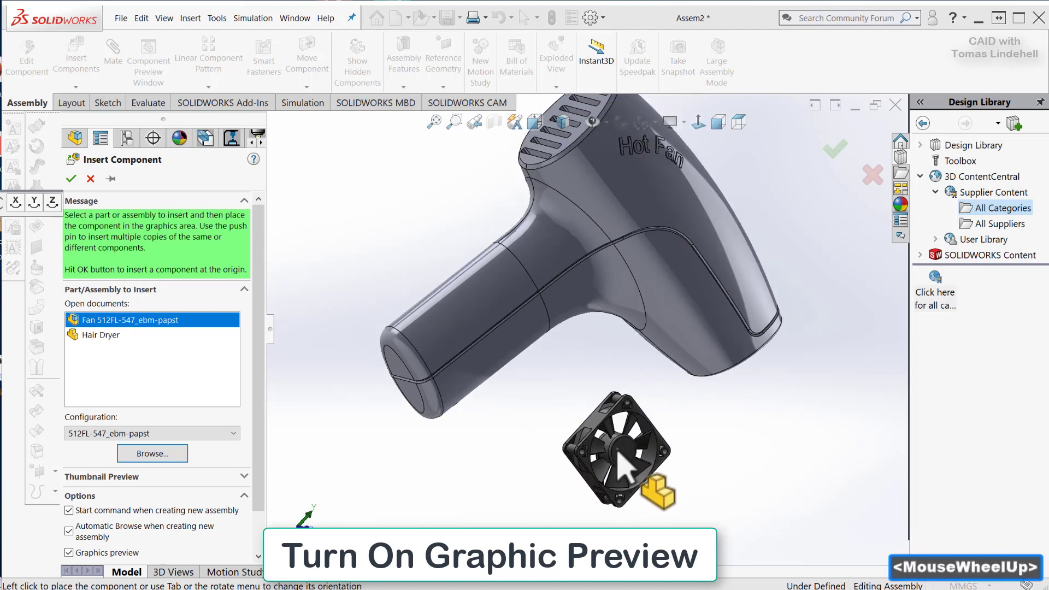
pyautogui.moveTo(615, 437); pyautogui.dragTo(547, 372, button='middle')
pyautogui.moveTo(501, 331)
pyautogui.mouseDown(button='middle')
pyautogui.moveTo(510, 315)
pyautogui.moveTo(516, 324)
pyautogui.mouseUp(button='middle')
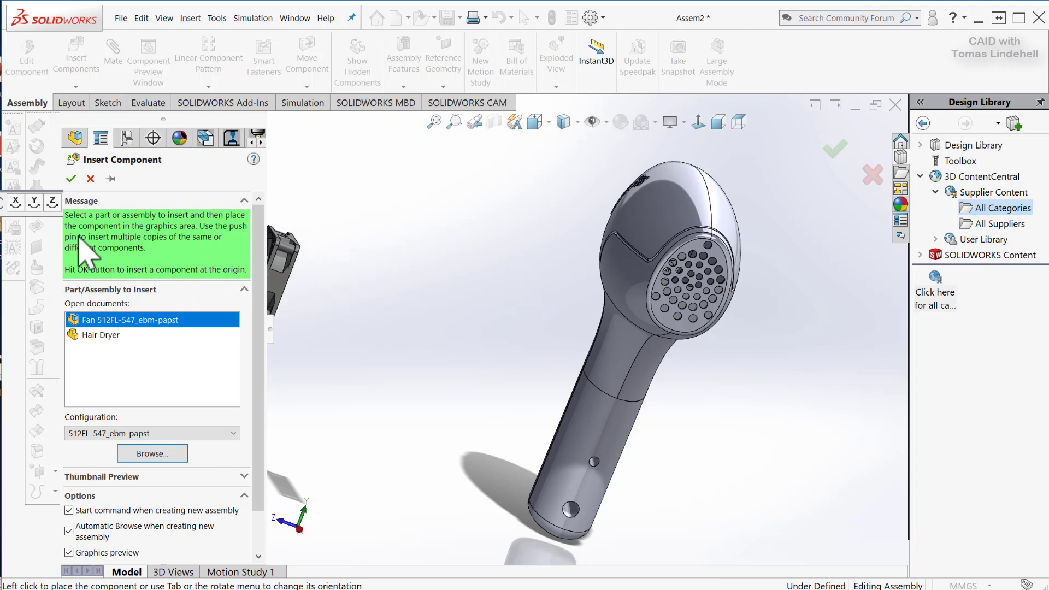
pyautogui.click(12, 201)
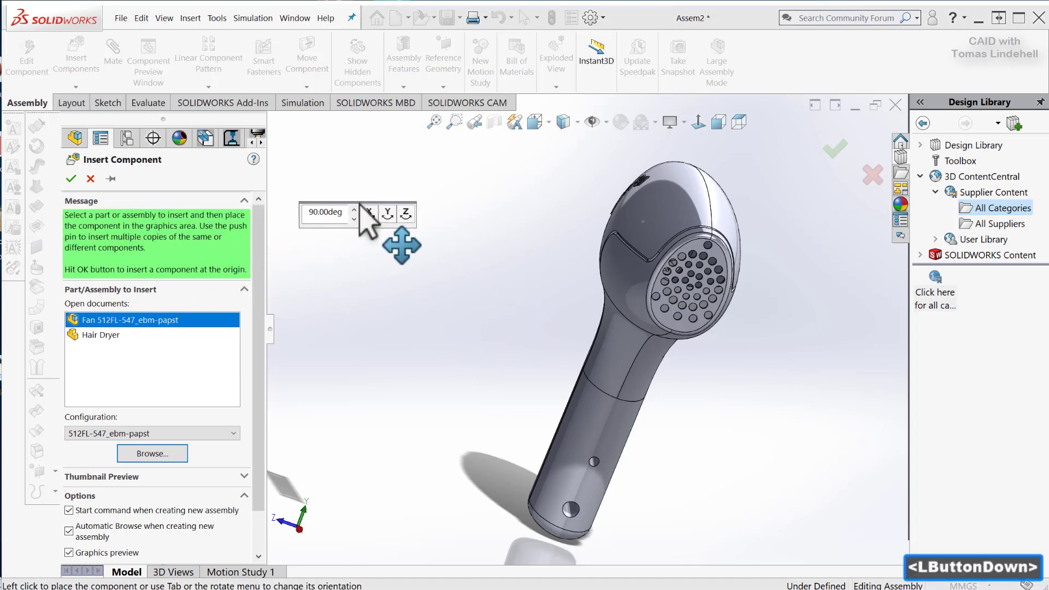
pyautogui.moveTo(358, 197); pyautogui.dragTo(356, 198)
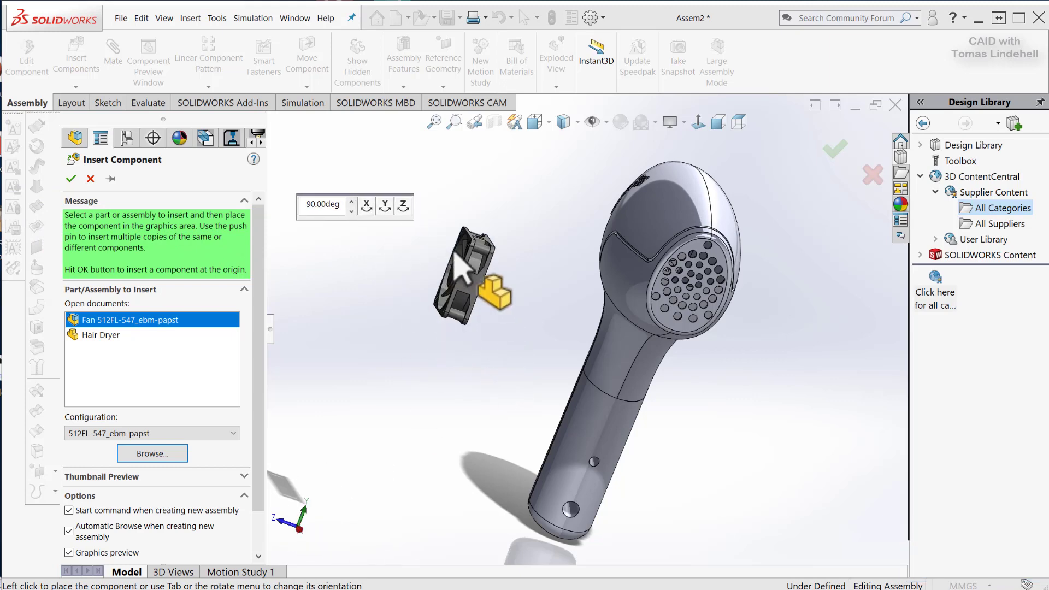
pyautogui.click(384, 208)
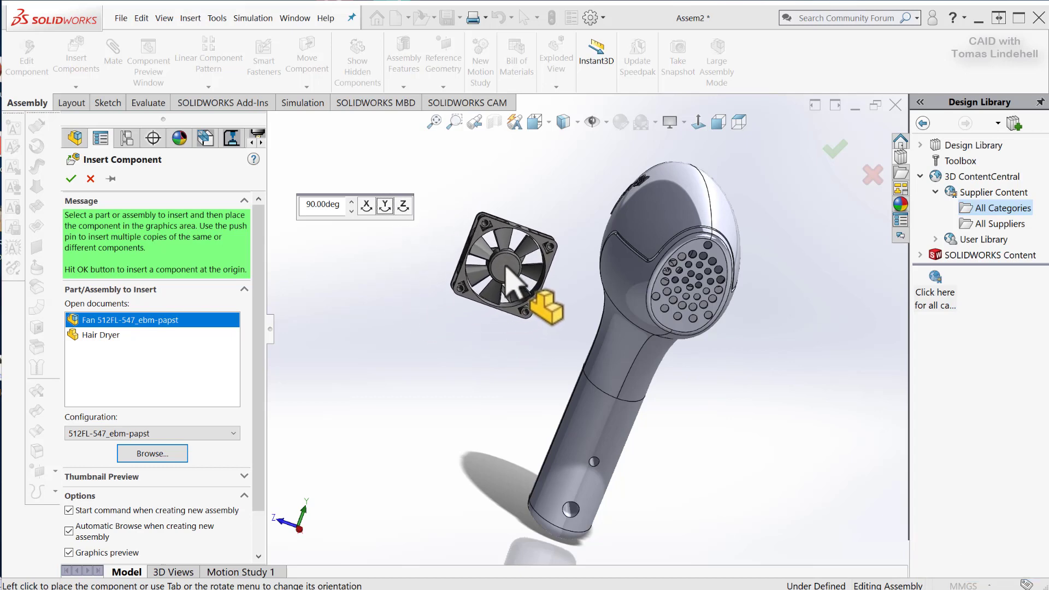
pyautogui.click(516, 276)
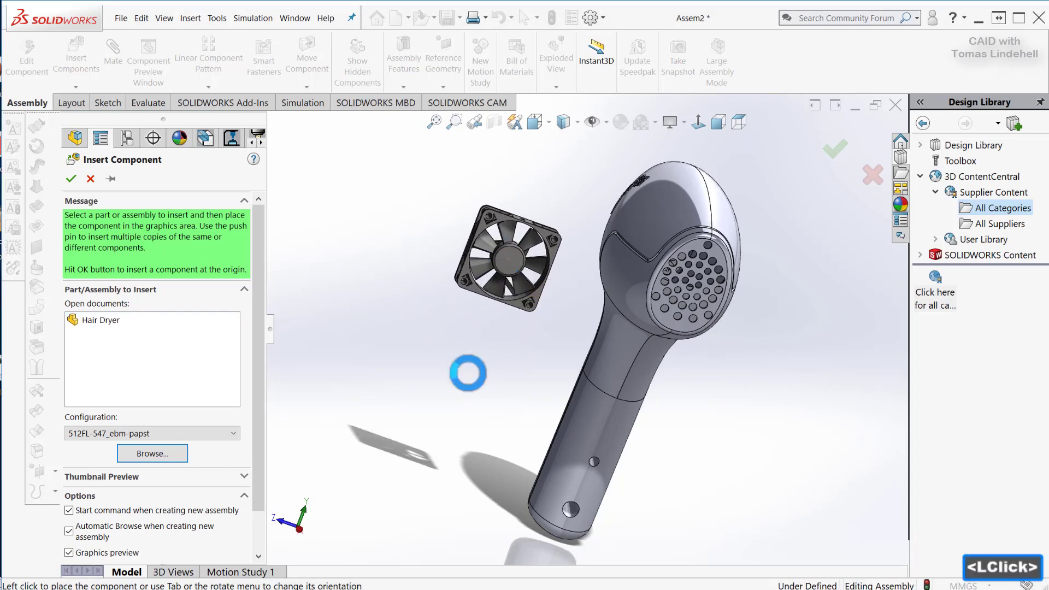
# Move the fan assembly roughly into the upper body of the hair dryer, behind the outlet grille.
pyautogui.moveTo(492, 379); pyautogui.dragTo(502, 358, button='middle')
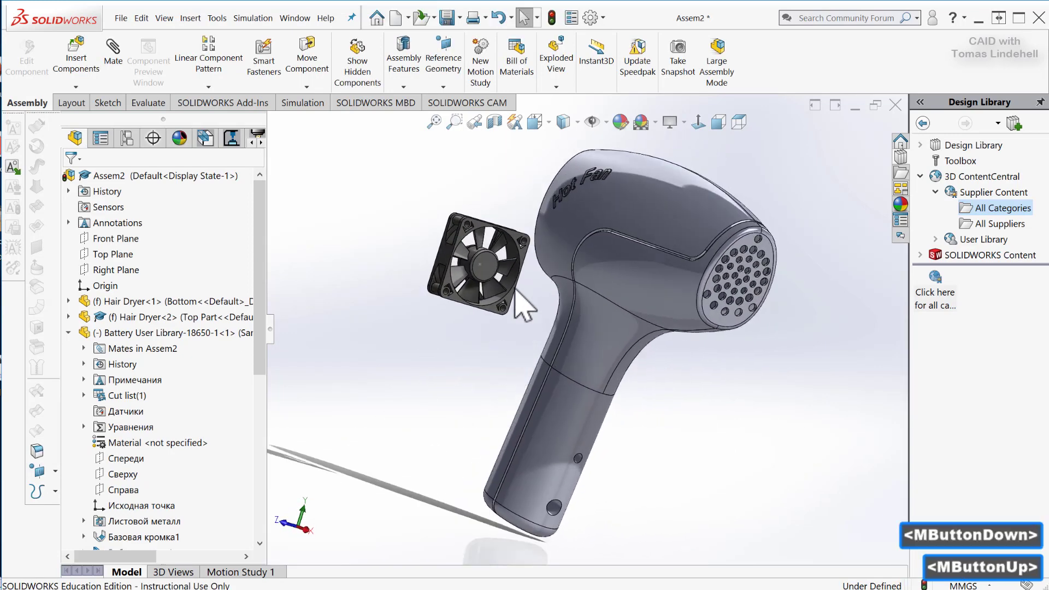
pyautogui.moveTo(491, 268); pyautogui.dragTo(663, 253)
pyautogui.moveTo(770, 421); pyautogui.dragTo(614, 358, button='middle')
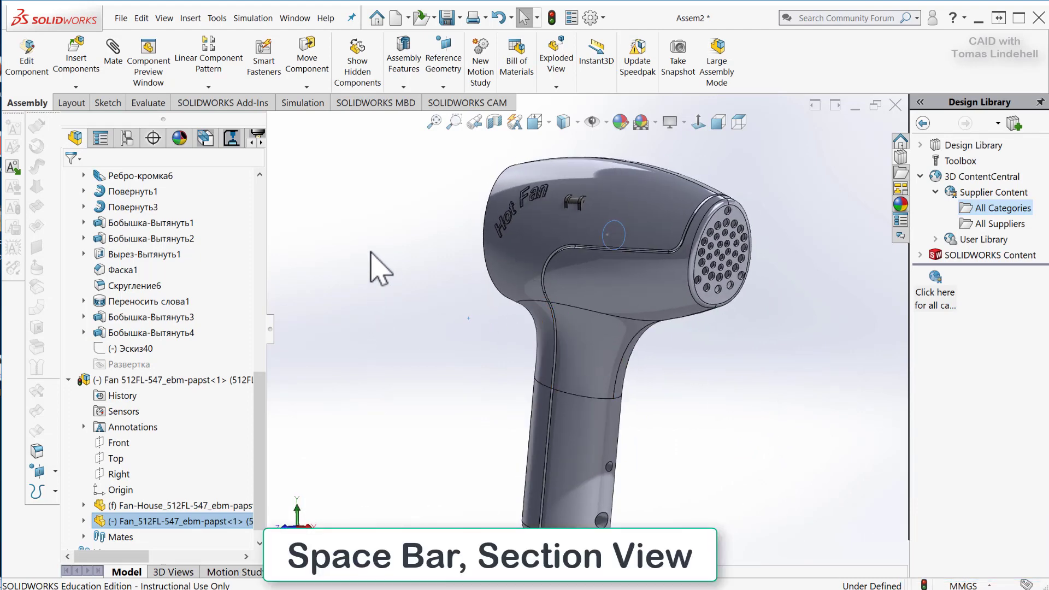
# Apply the saved SectionView Side1 view and examine the fan and the mounting rib inside the hair dryer.
pyautogui.press('space')
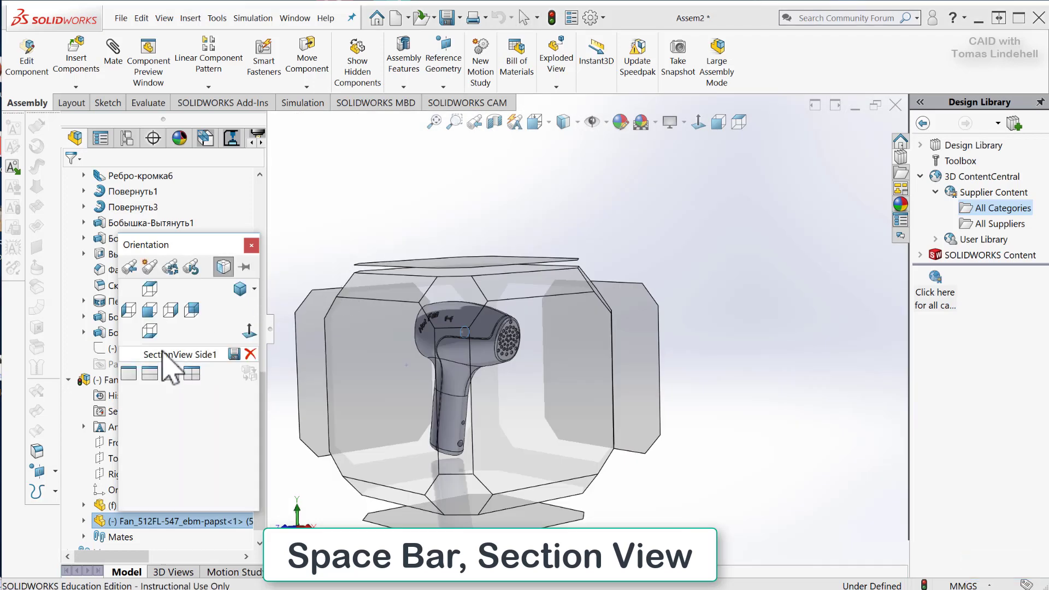
pyautogui.click(132, 354)
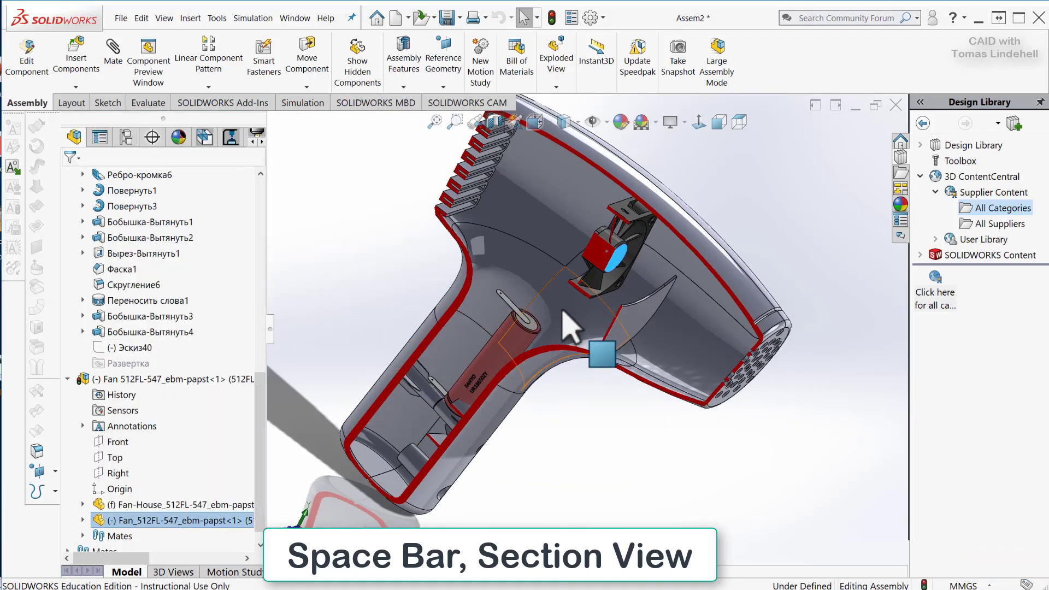
pyautogui.moveTo(550, 339); pyautogui.dragTo(558, 204, button='middle')
pyautogui.moveTo(569, 206); pyautogui.dragTo(580, 235)
pyautogui.scroll(-9, 569, 291)
pyautogui.moveTo(584, 361); pyautogui.dragTo(597, 322, button='middle')
pyautogui.scroll(1, 674, 417)
pyautogui.scroll(3, 597, 322)
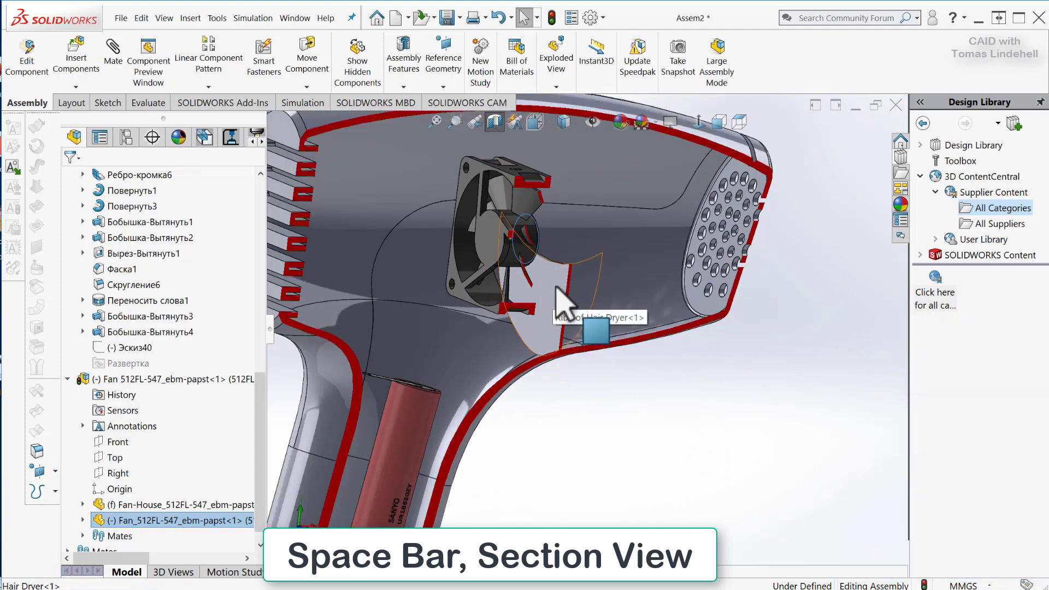
# Add a coincident mate between the flat face of the mounting rib and the facing side of the fan housing.
pyautogui.moveTo(569, 375); pyautogui.dragTo(547, 304, button='middle')
pyautogui.click(531, 292)
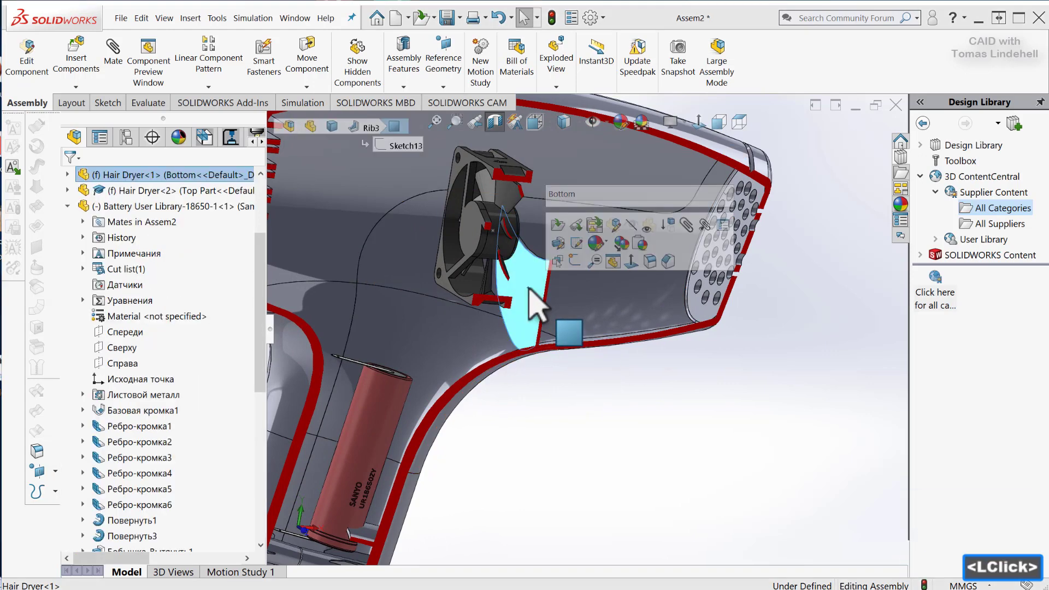
pyautogui.click(114, 66)
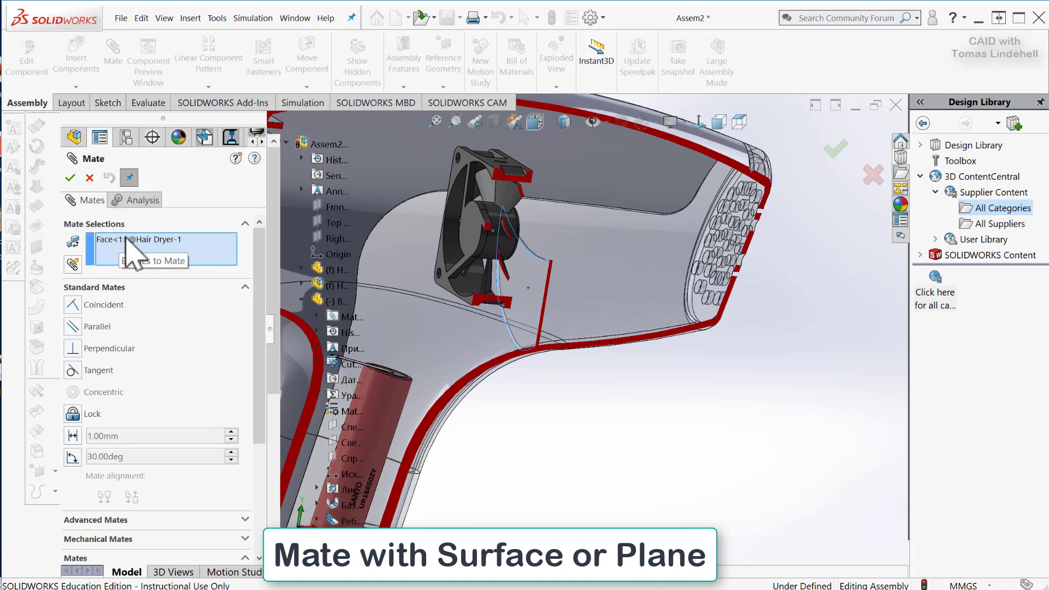
pyautogui.moveTo(583, 423); pyautogui.dragTo(535, 390, button='middle')
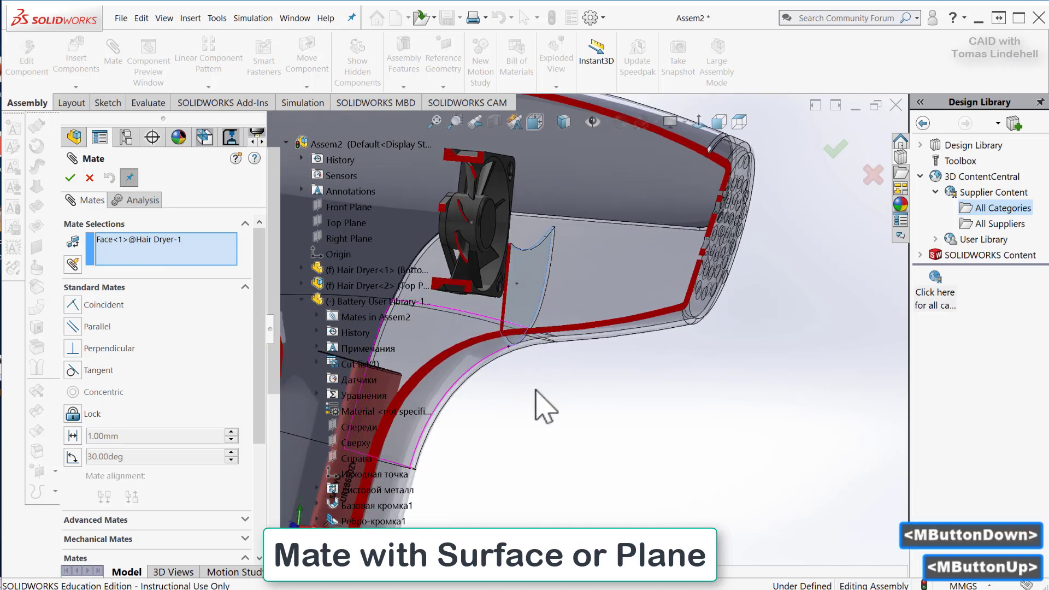
pyautogui.scroll(-7, 513, 328)
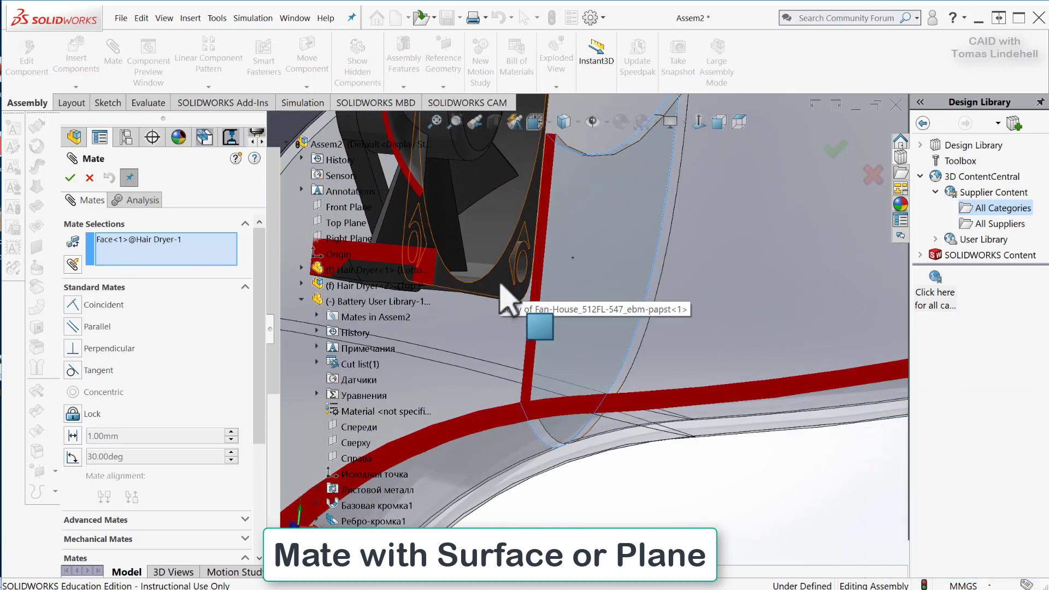
pyautogui.click(500, 283)
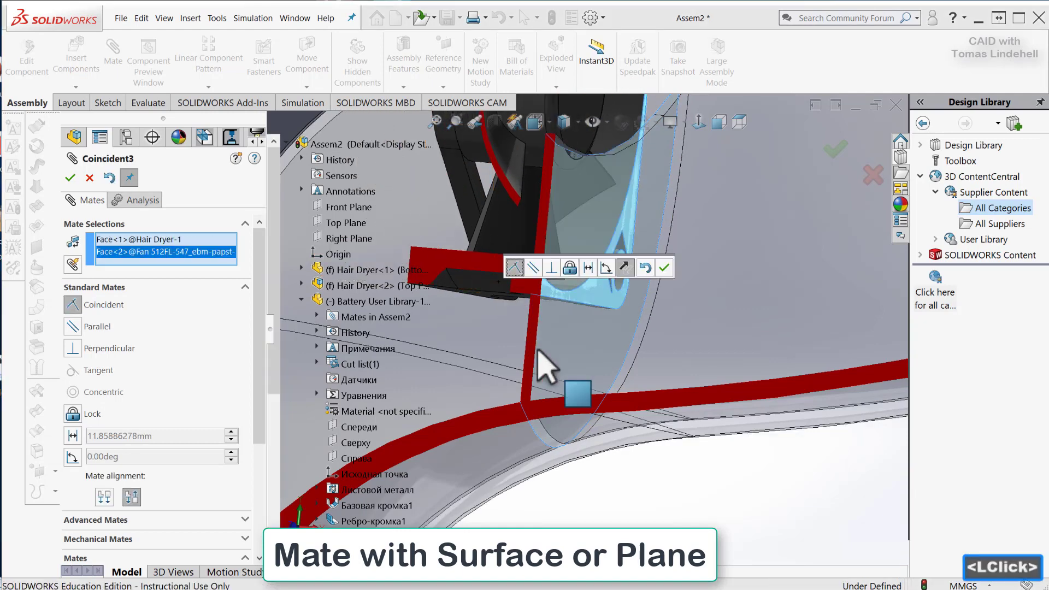
pyautogui.moveTo(546, 367); pyautogui.dragTo(626, 312, button='middle')
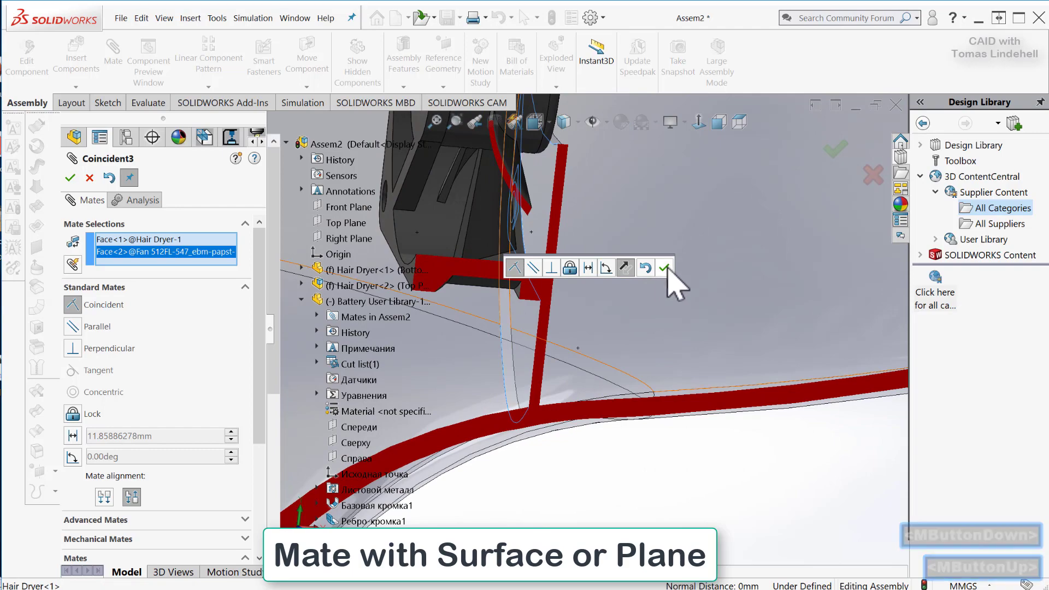
pyautogui.click(664, 268)
# Slide the fan along the rib face to test its remaining freedom of movement.
pyautogui.scroll(8, 662, 349)
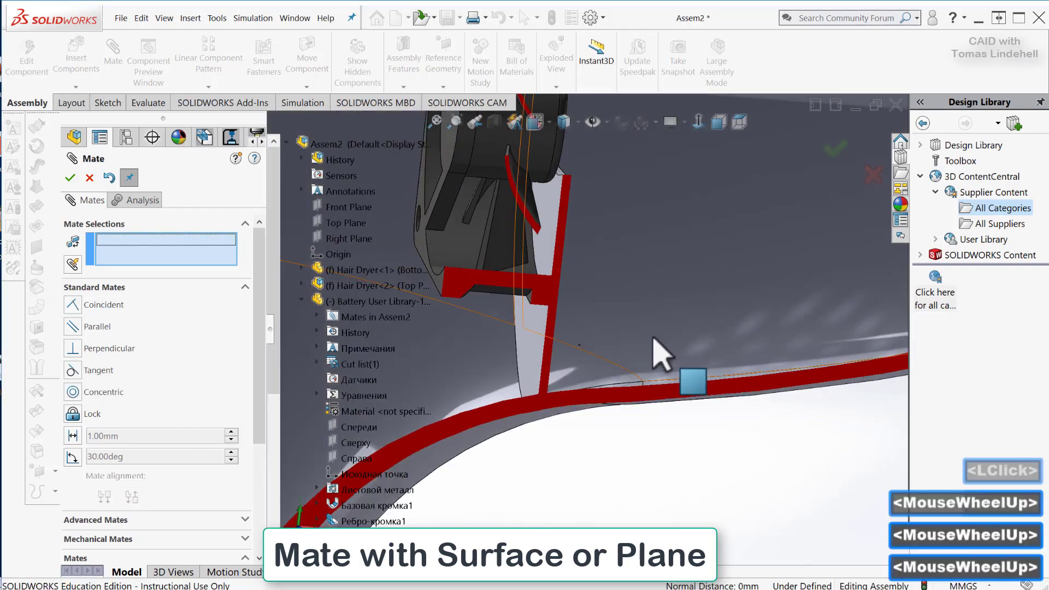
pyautogui.moveTo(640, 328); pyautogui.dragTo(661, 314, button='middle')
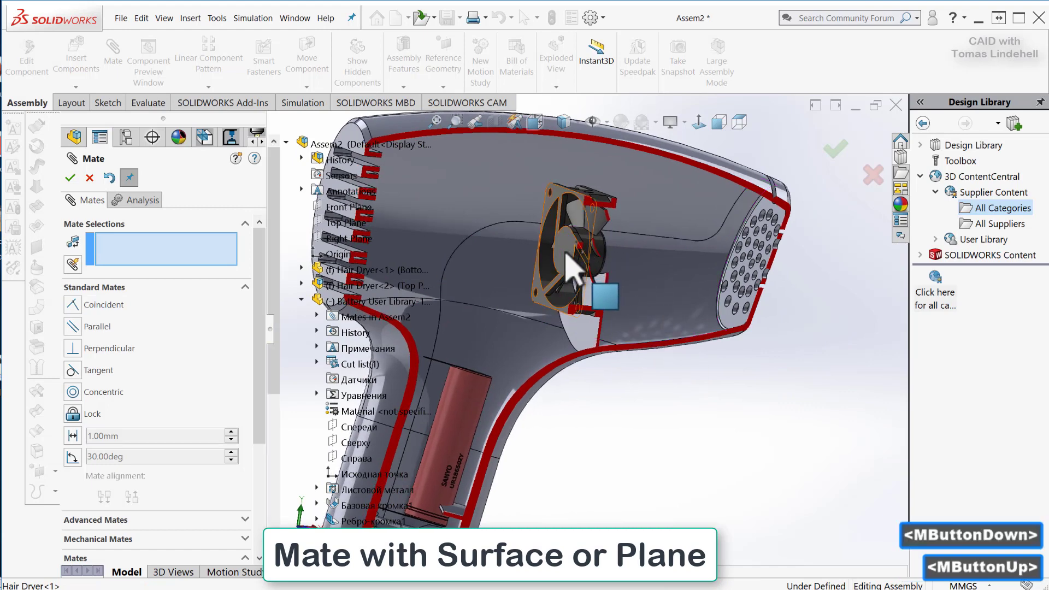
pyautogui.click(526, 253)
pyautogui.moveTo(481, 265); pyautogui.dragTo(514, 226)
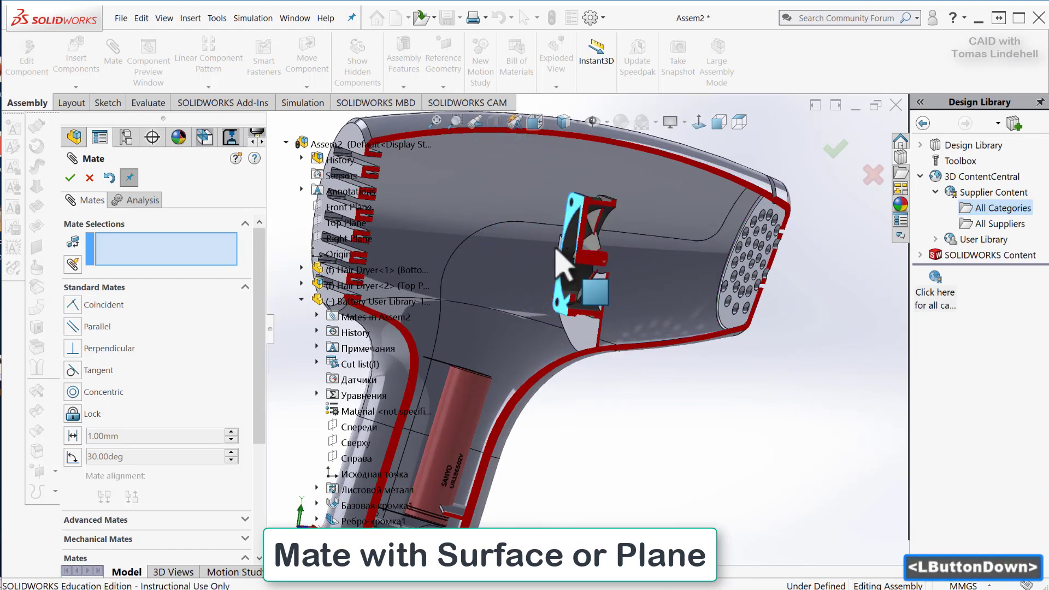
pyautogui.moveTo(561, 263); pyautogui.dragTo(498, 242)
# Add a coincident mate between the assembly's Front Plane and the fan assembly's Right plane, and finish mating.
pyautogui.moveTo(590, 393); pyautogui.dragTo(617, 343, button='middle')
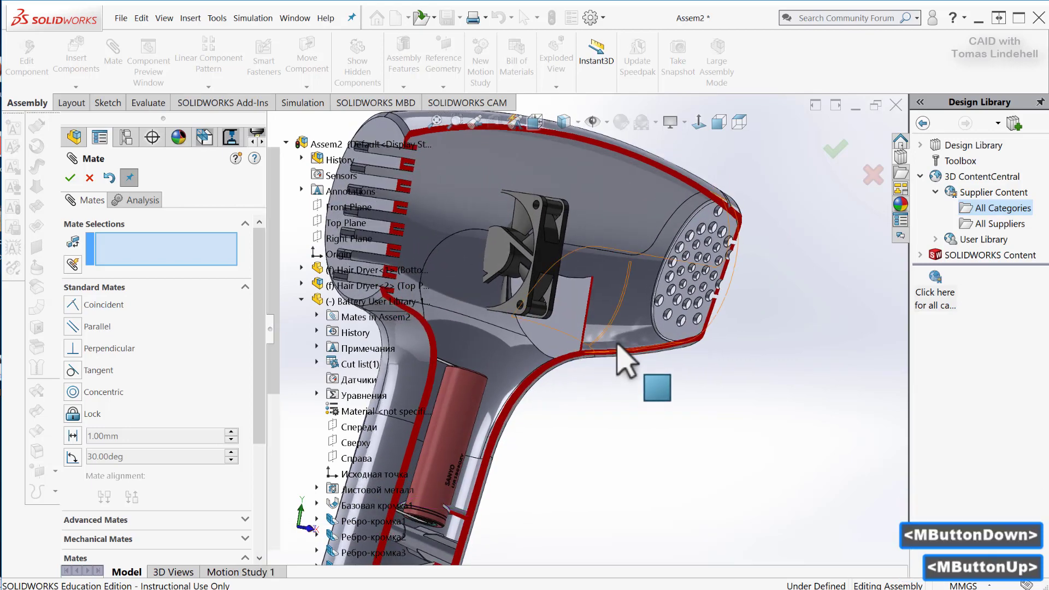
pyautogui.keyDown('shift'); pyautogui.moveTo(628, 273); pyautogui.dragTo(642, 296, button='middle'); pyautogui.keyUp('shift')
pyautogui.keyDown('ctrl'); pyautogui.moveTo(670, 302); pyautogui.dragTo(820, 258, button='middle'); pyautogui.keyUp('ctrl')
pyautogui.scroll(-2, 787, 268)
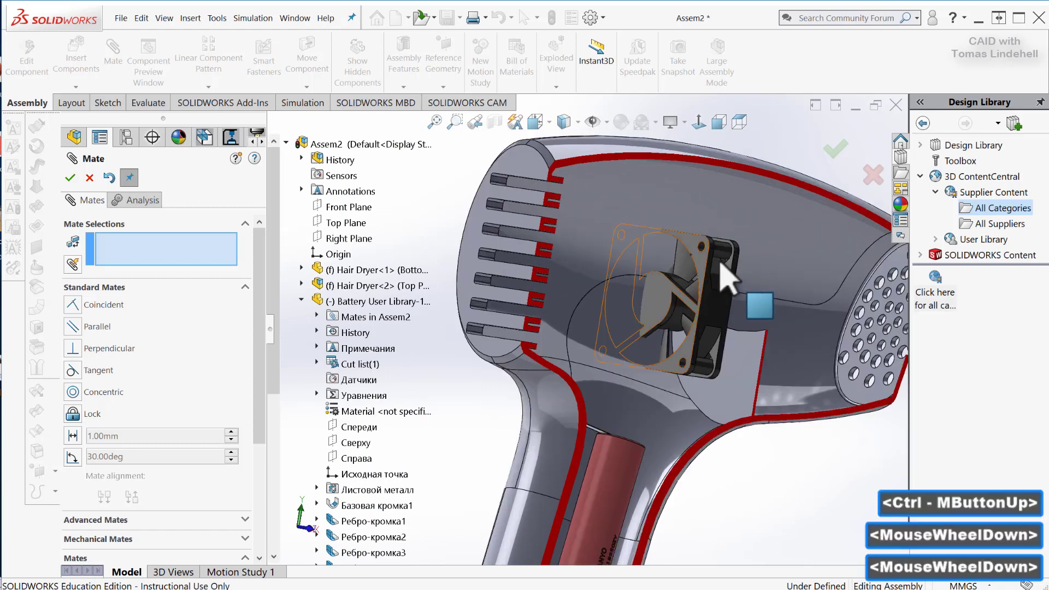
pyautogui.moveTo(705, 481); pyautogui.dragTo(704, 517, button='middle')
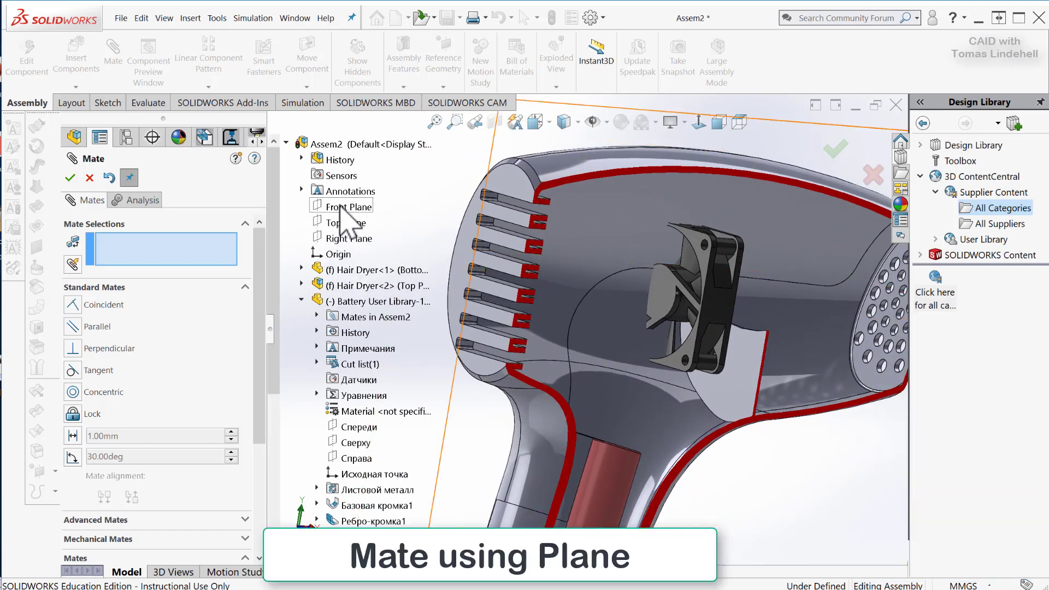
pyautogui.click(341, 207)
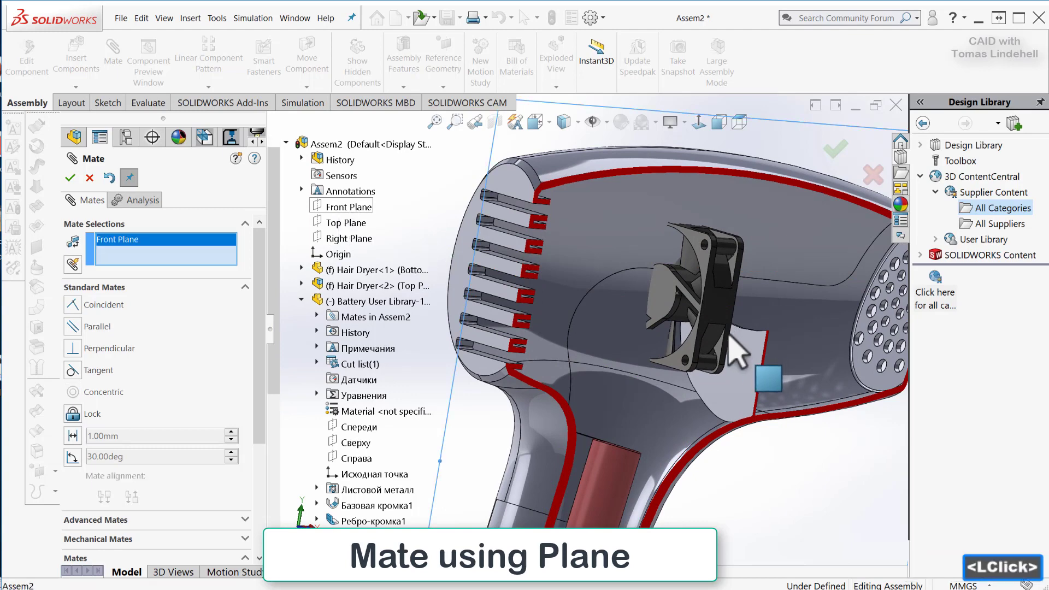
pyautogui.scroll(4, 738, 350)
pyautogui.moveTo(732, 382); pyautogui.dragTo(632, 293, button='middle')
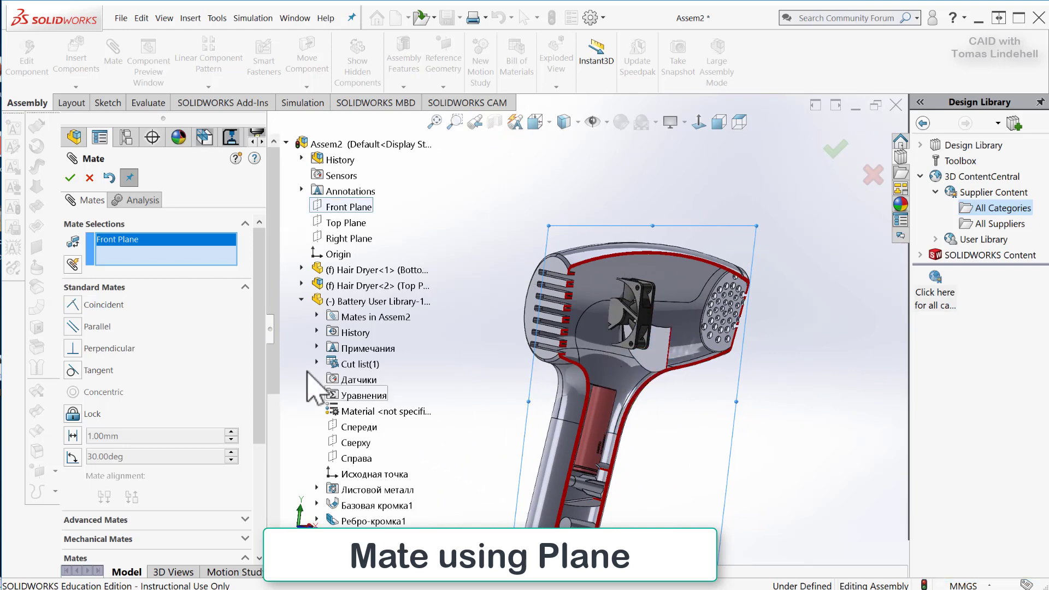
pyautogui.click(302, 302)
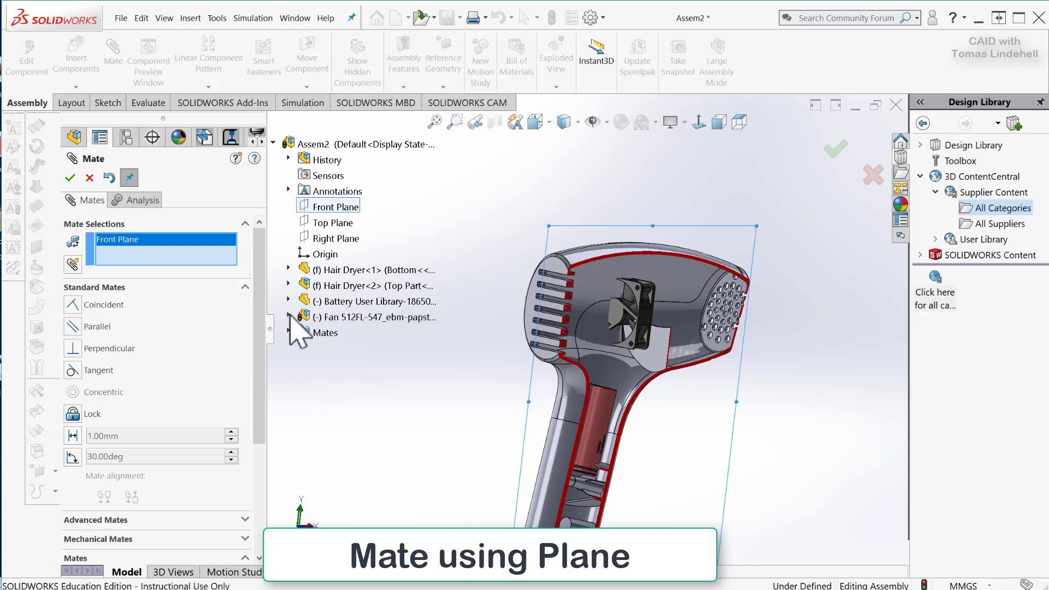
pyautogui.click(288, 317)
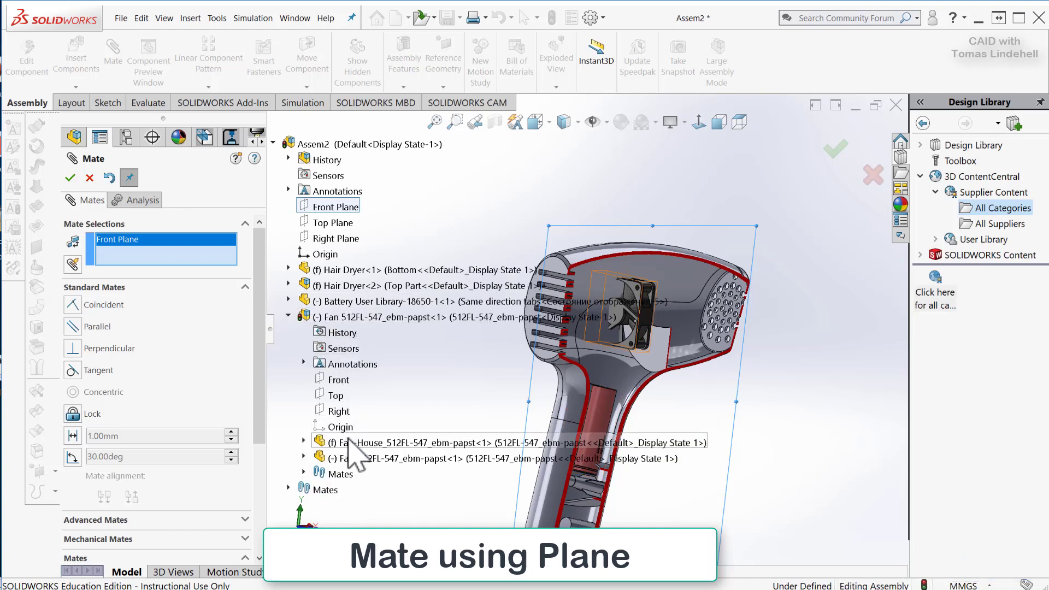
pyautogui.click(330, 409)
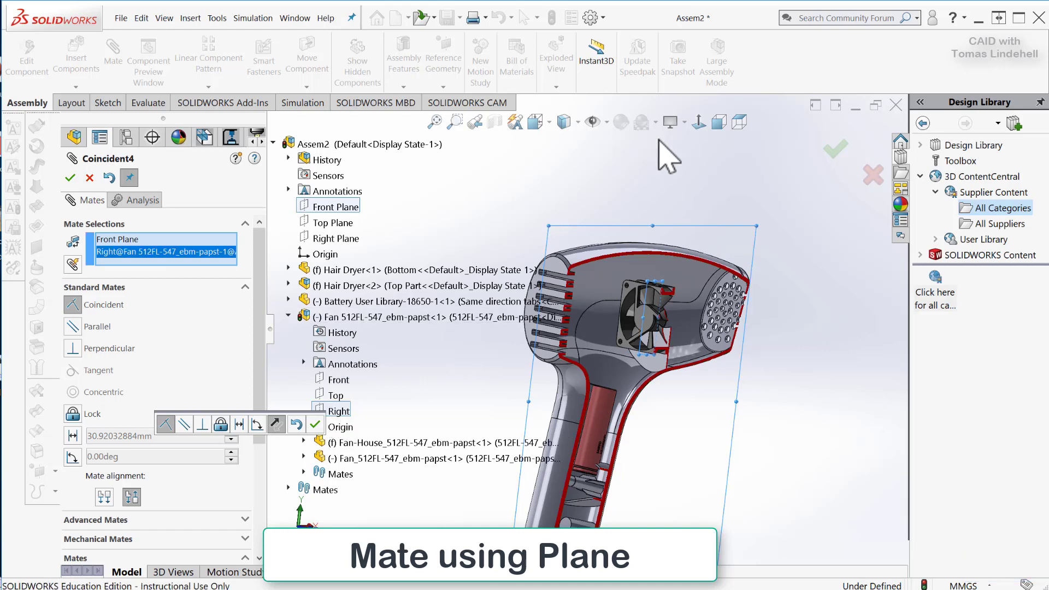
pyautogui.moveTo(695, 382); pyautogui.dragTo(666, 382, button='middle')
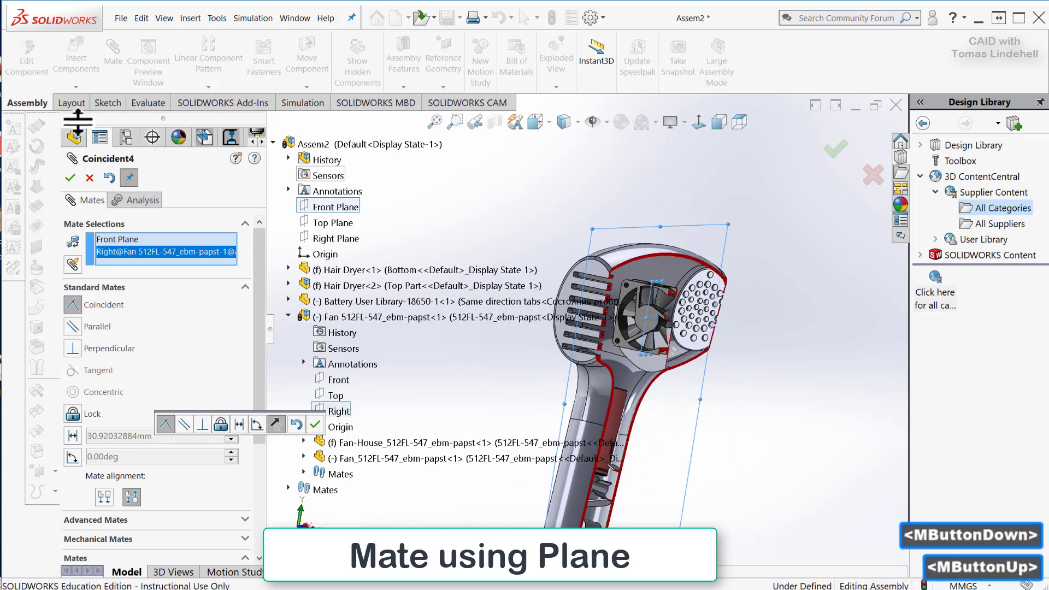
pyautogui.click(69, 177)
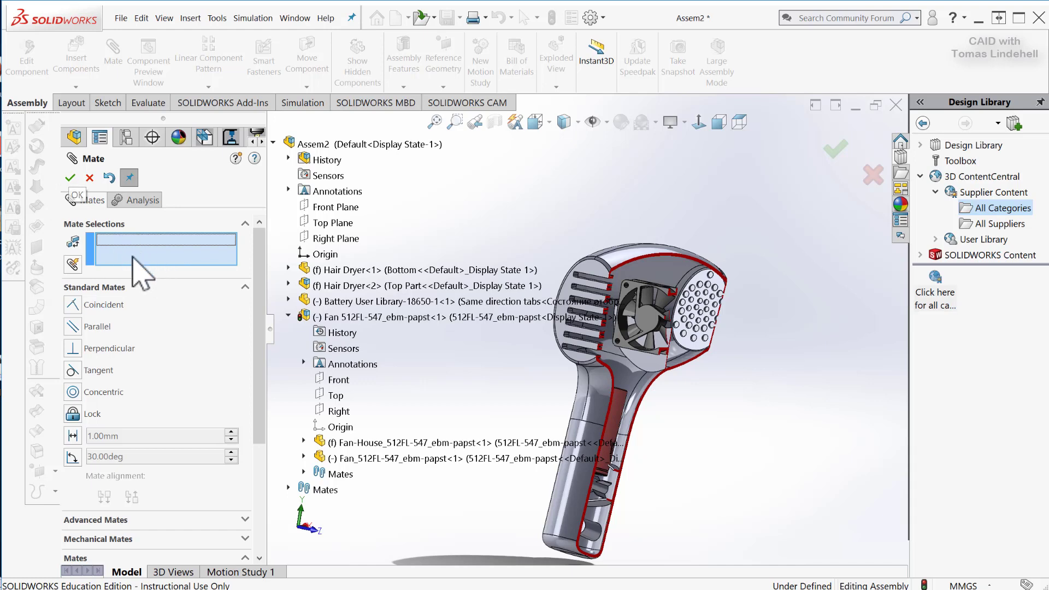
pyautogui.click(70, 178)
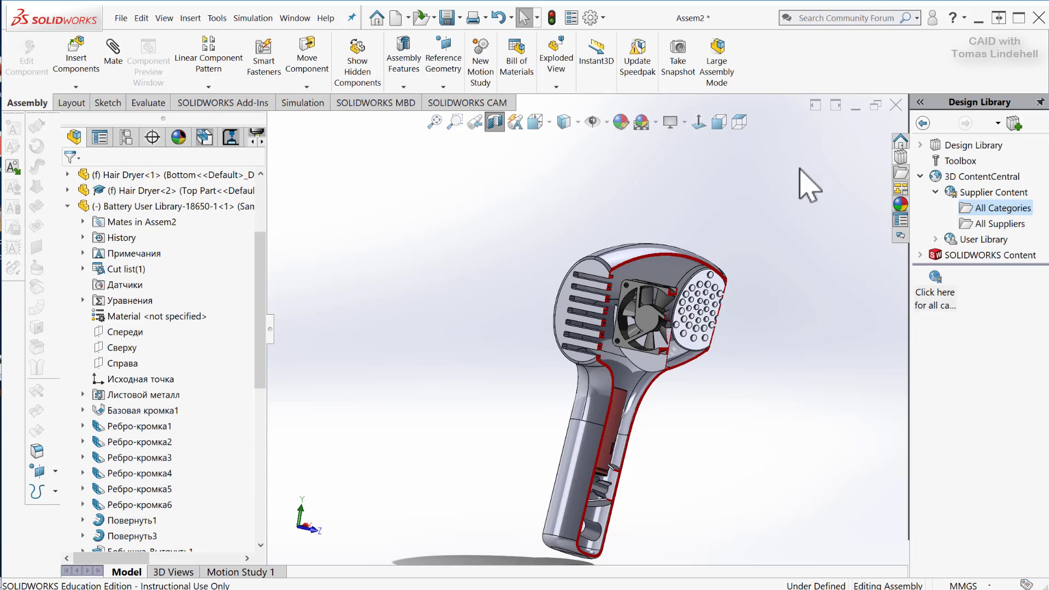
# Reposition the fan along the mounting rib within the hair dryer's centre plane and inspect its fit in the section view.
pyautogui.scroll(-3, 787, 316)
pyautogui.moveTo(520, 457); pyautogui.dragTo(503, 416, button='middle')
pyautogui.click(524, 317)
pyautogui.moveTo(525, 317); pyautogui.dragTo(573, 393)
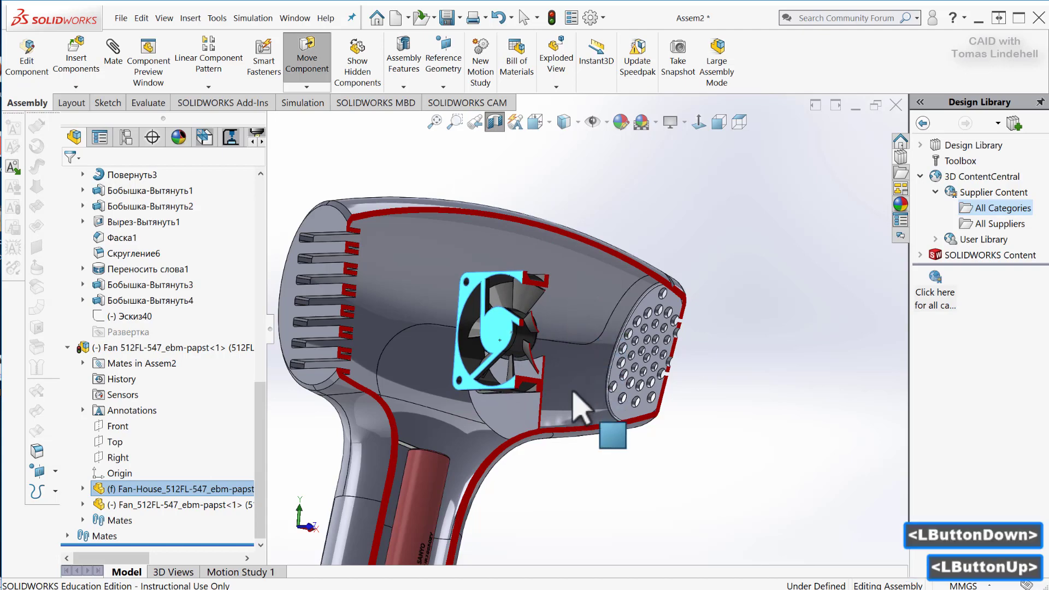
pyautogui.scroll(-3, 581, 450)
pyautogui.scroll(5, 642, 508)
pyautogui.moveTo(643, 508); pyautogui.dragTo(563, 492, button='middle')
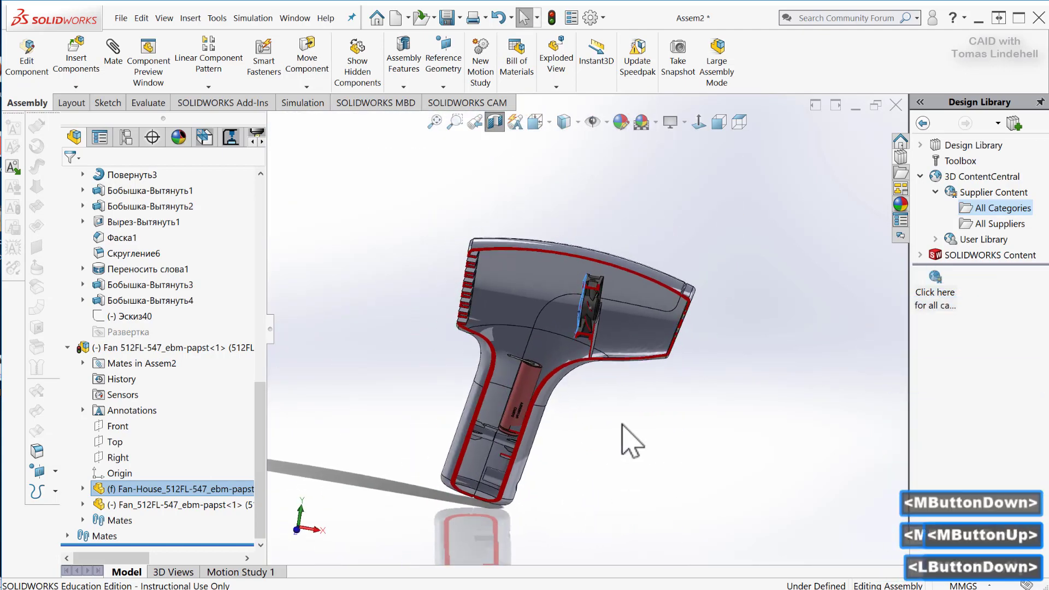
pyautogui.click(623, 429)
pyautogui.scroll(-3, 628, 393)
pyautogui.moveTo(641, 370); pyautogui.dragTo(656, 361, button='middle')
pyautogui.scroll(1, 656, 361)
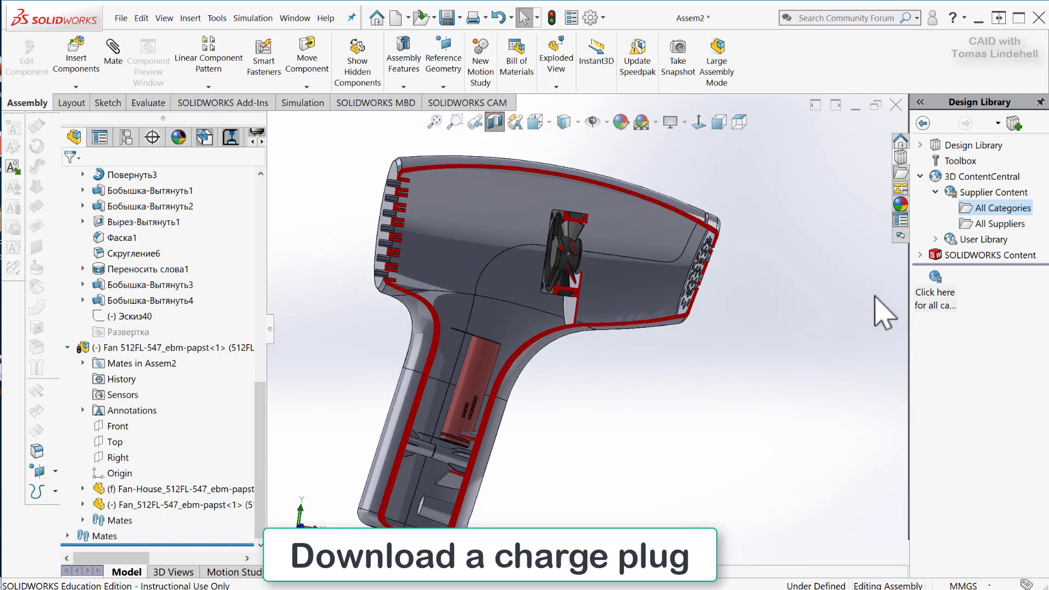
# Open the 3D ContentCentral supplier category page in the browser and search for "dc connector".
pyautogui.click(932, 295)
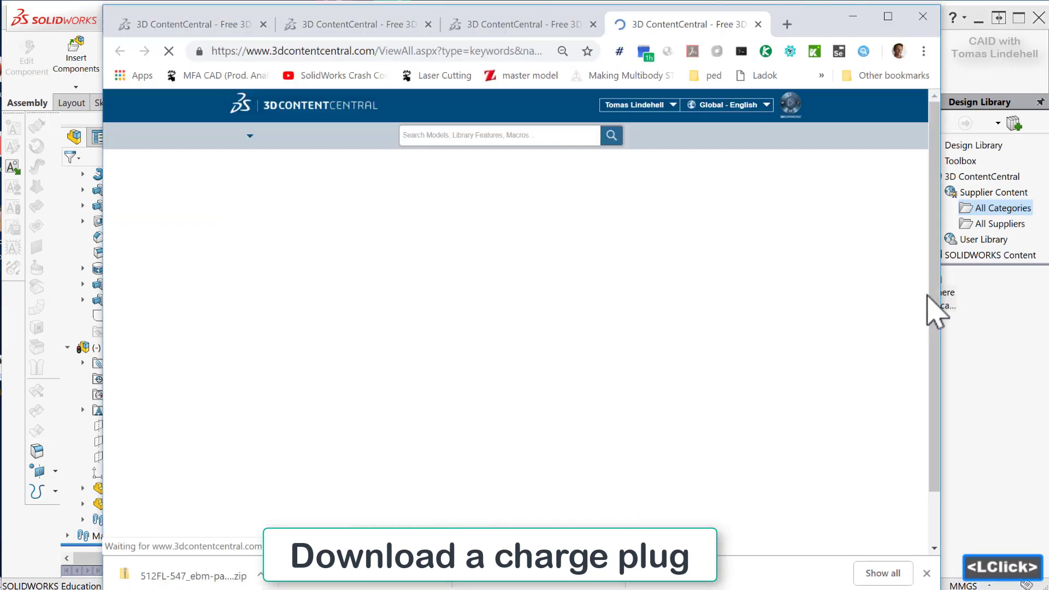
pyautogui.scroll(-6, 516, 338)
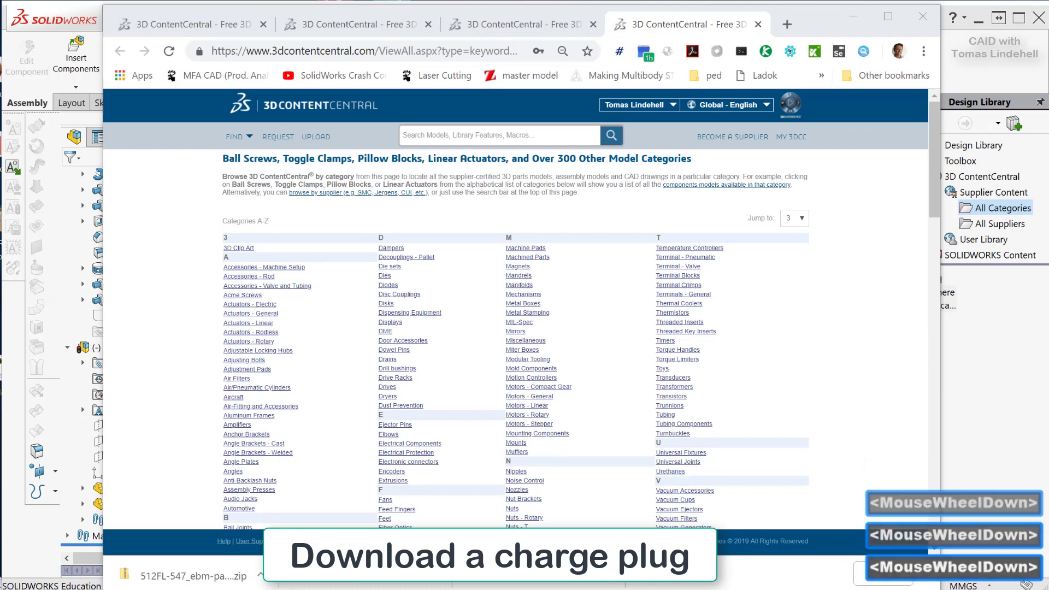
pyautogui.scroll(2, 516, 339)
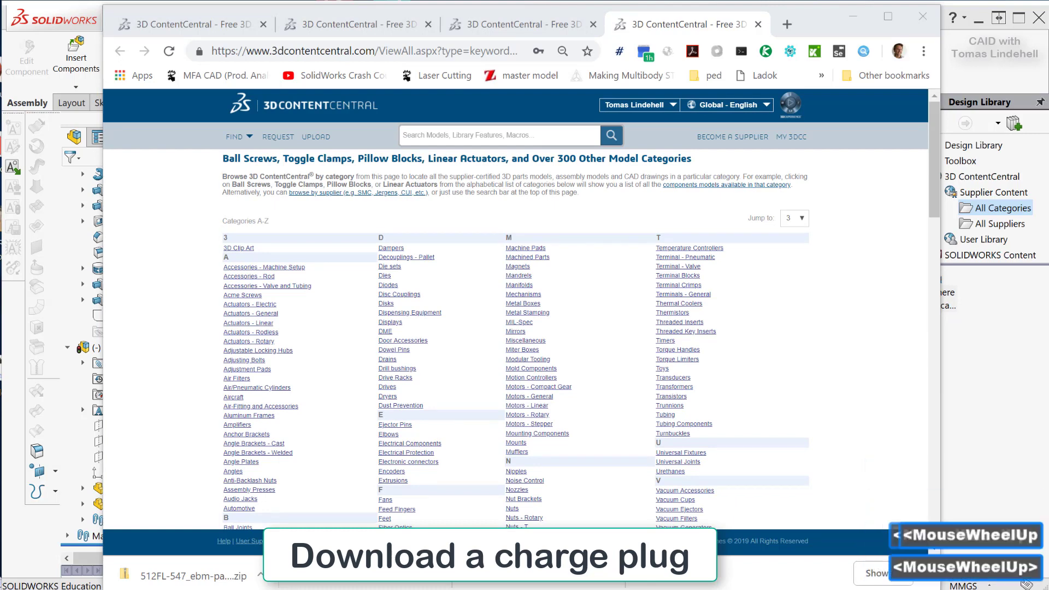
pyautogui.click(473, 131)
pyautogui.write('dc co')
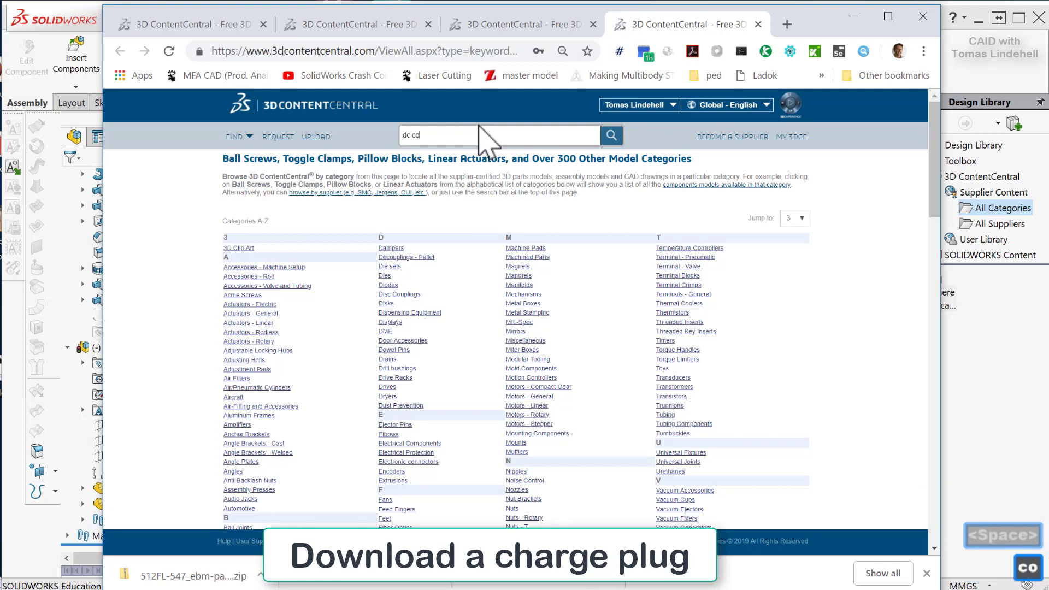
pyautogui.write('nnecto')
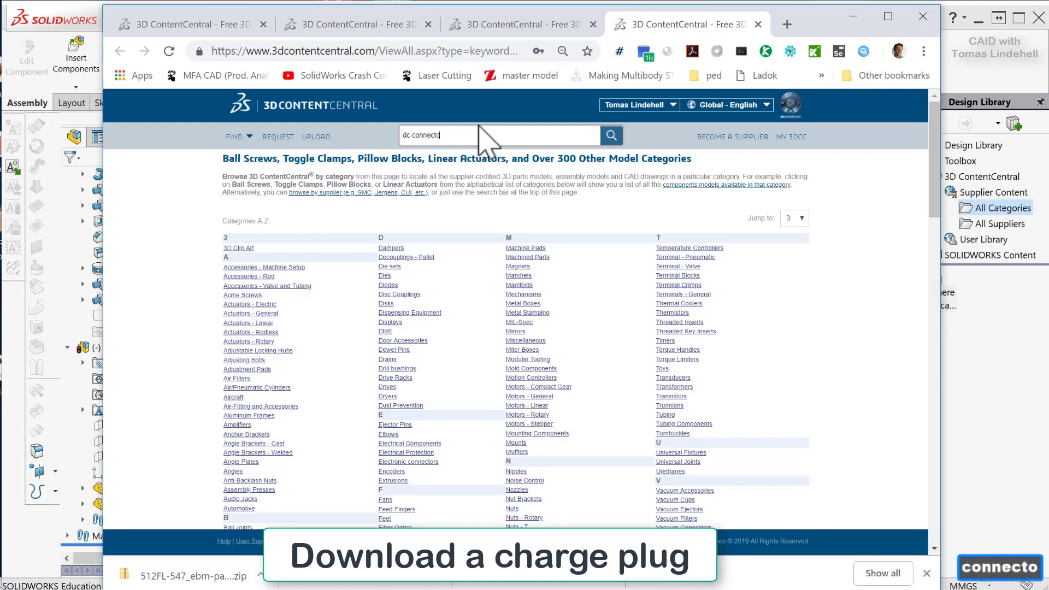
pyautogui.write('r')
pyautogui.press('Return')
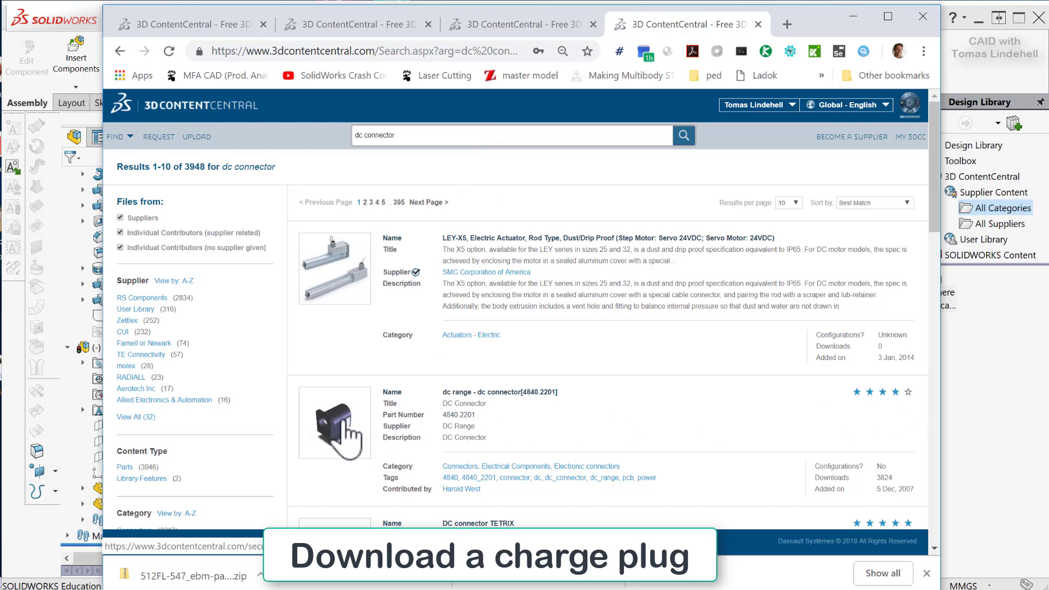
# Request the dc range - dc connector[4840.2201] model as a SOLIDWORKS Part/Assembly, version 2018, unzipped and without the rating reminder.
pyautogui.click(345, 422)
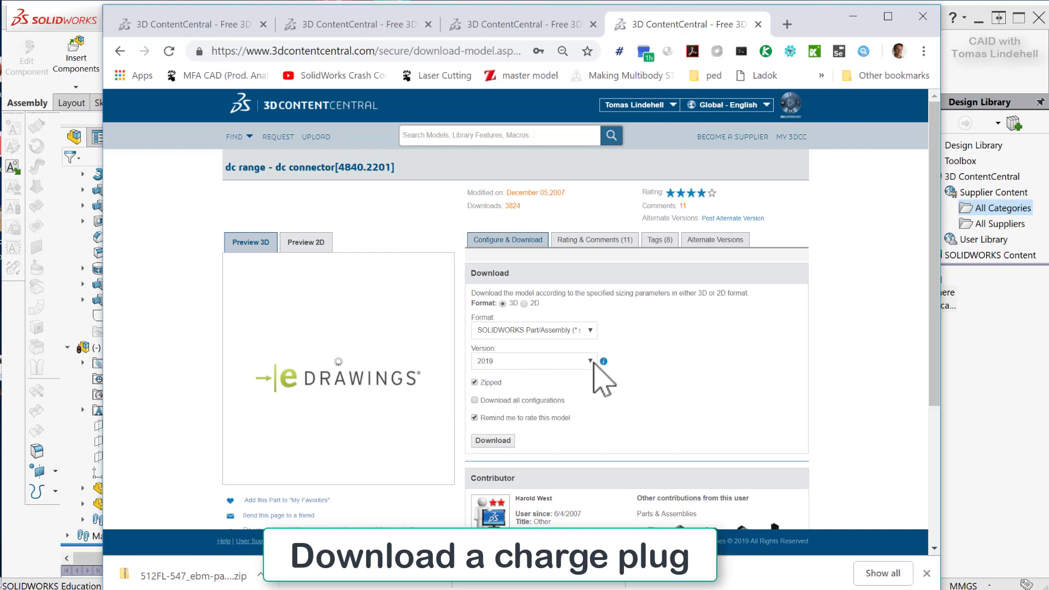
pyautogui.click(590, 362)
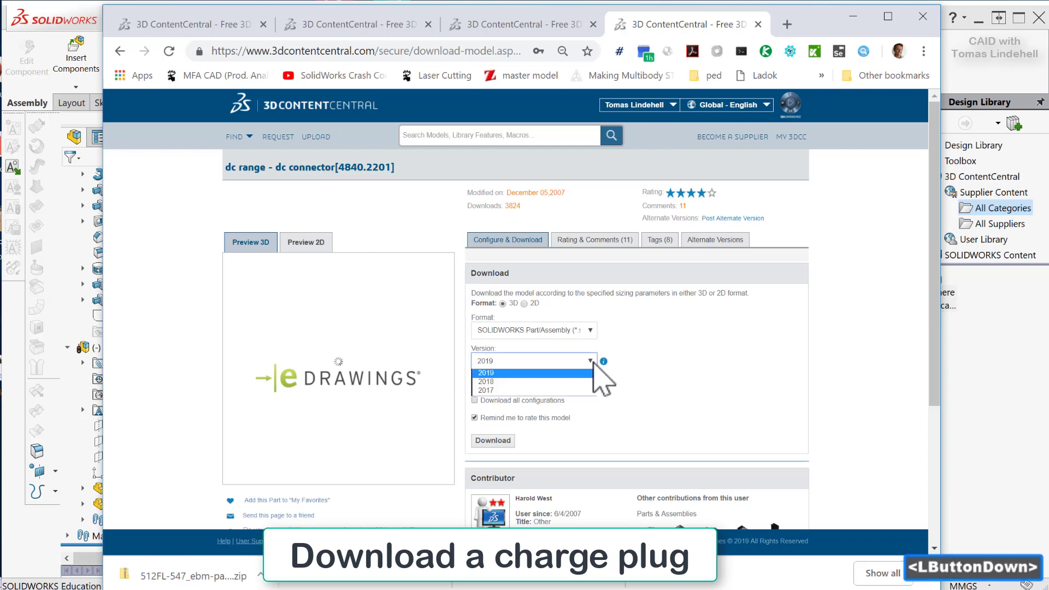
pyautogui.click(501, 381)
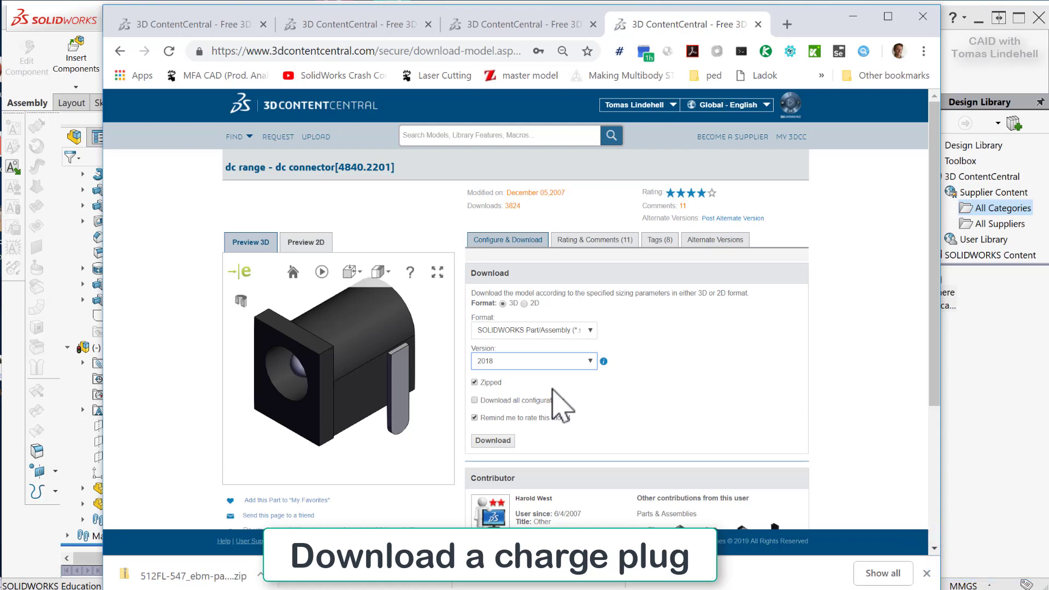
pyautogui.click(474, 383)
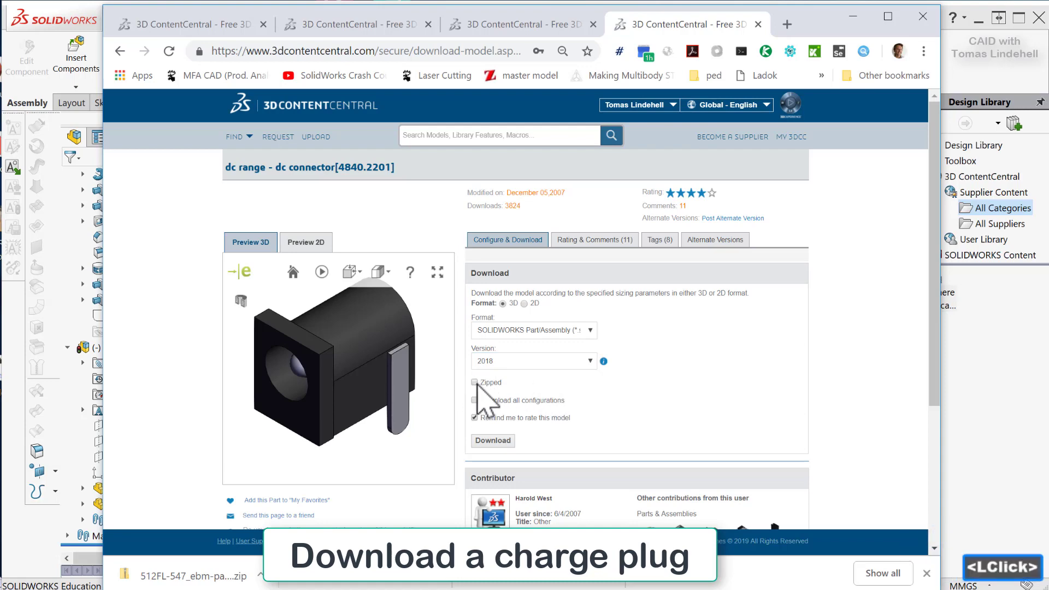
pyautogui.click(475, 418)
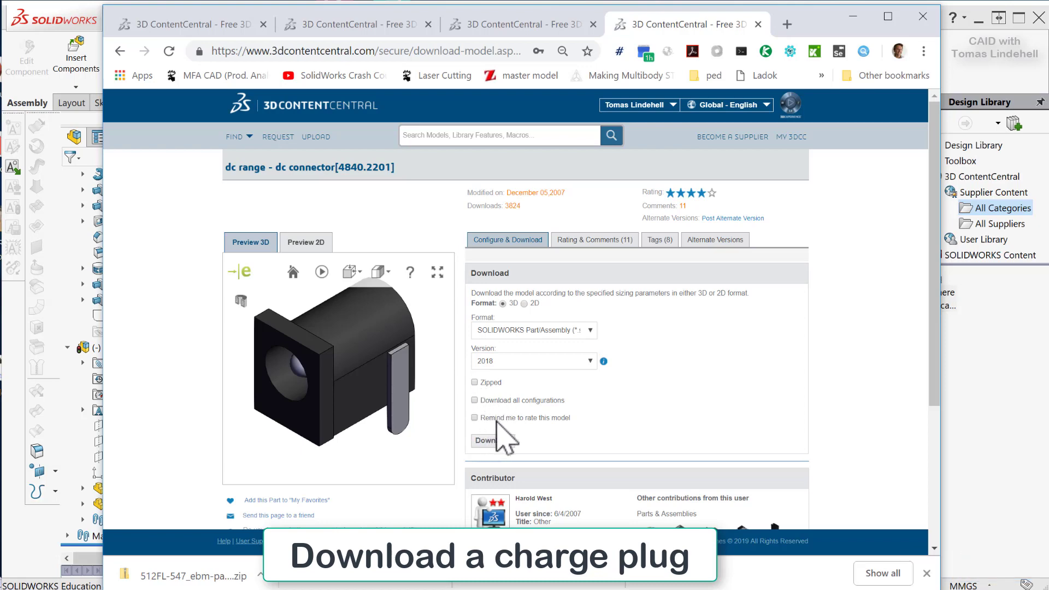
pyautogui.click(494, 441)
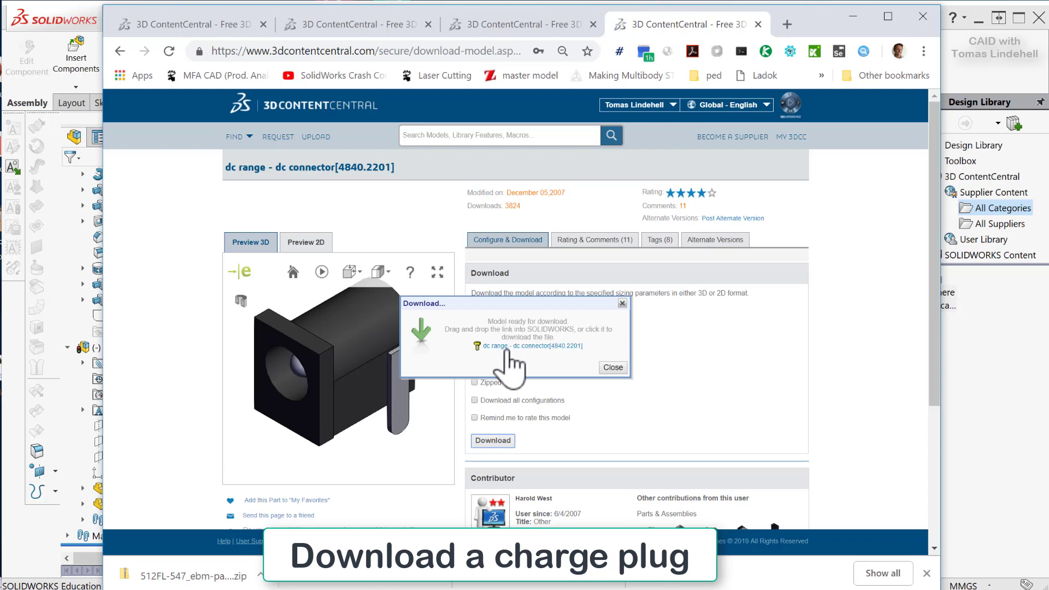
# Download the dc range - dc connector[4840.2201] part file and show it in its Downloads folder.
pyautogui.click(507, 347)
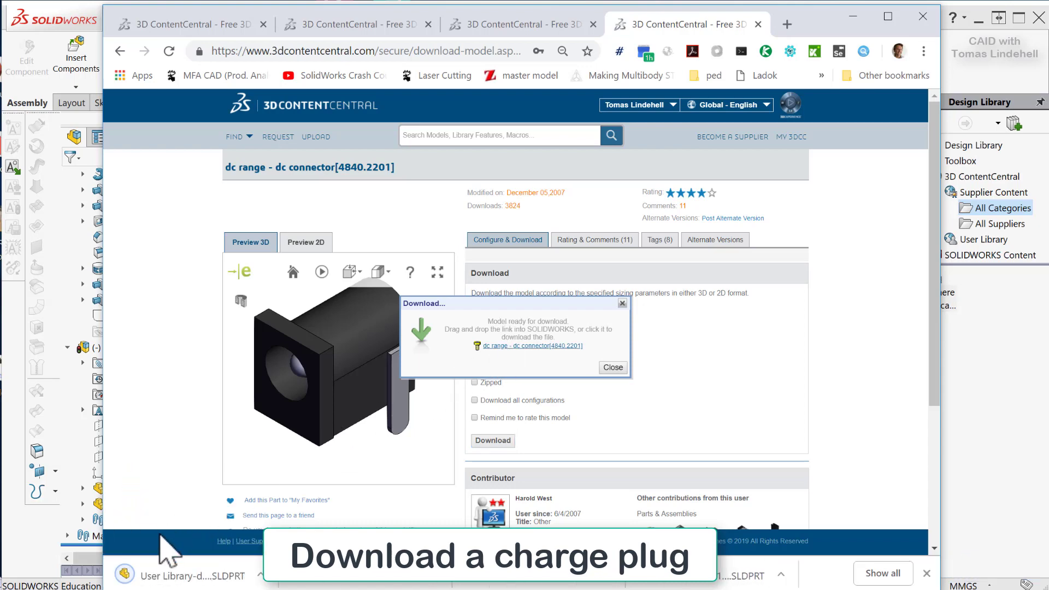
pyautogui.click(260, 575)
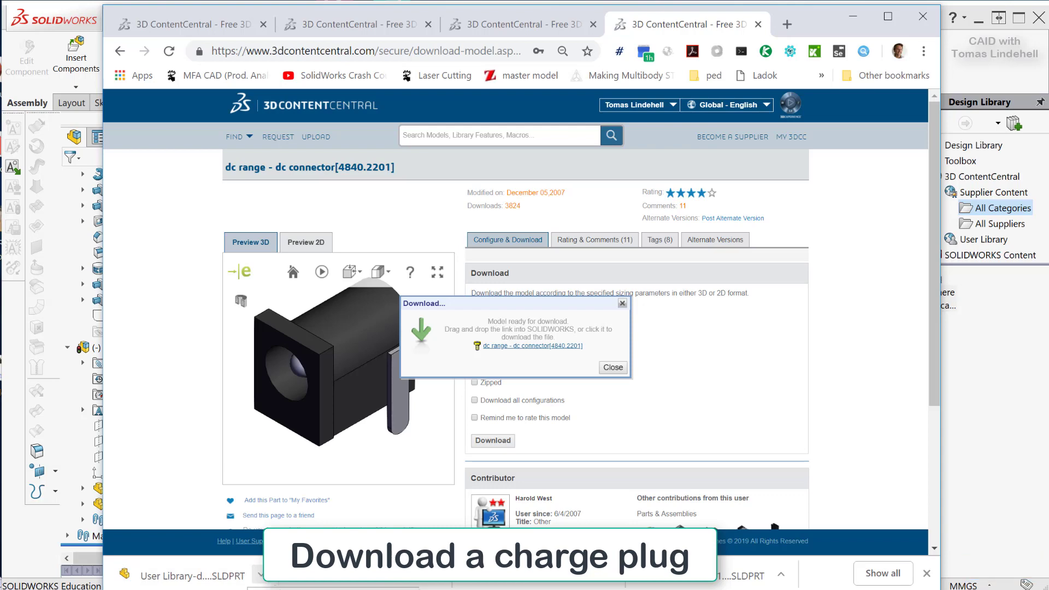
pyautogui.click(306, 589)
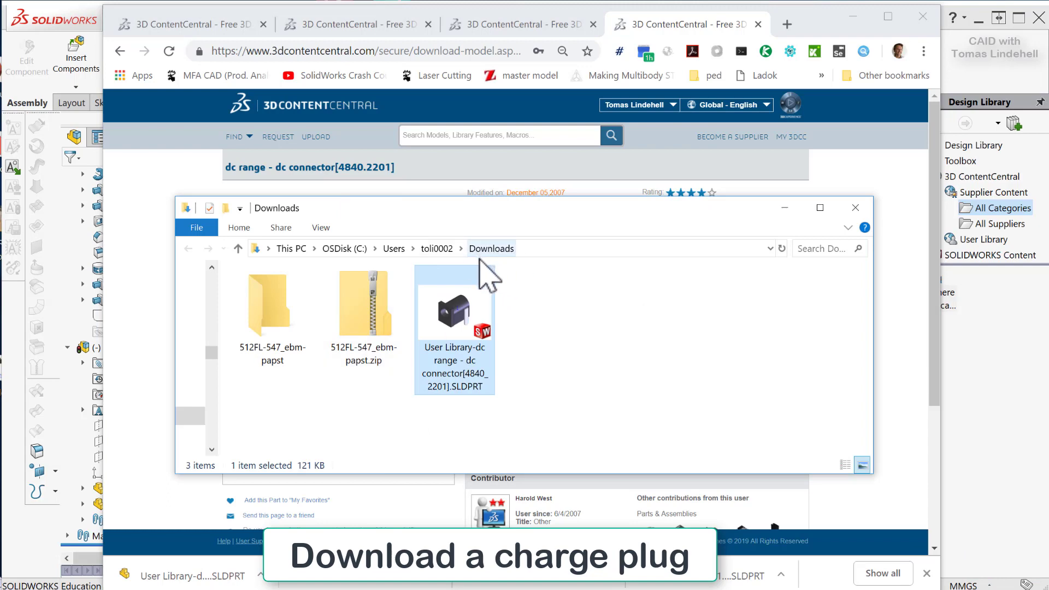
# Move the downloaded DC connector file from Downloads into the hair dryer project's Library Parts folder.
pyautogui.hotkey('alt', 'Tab')
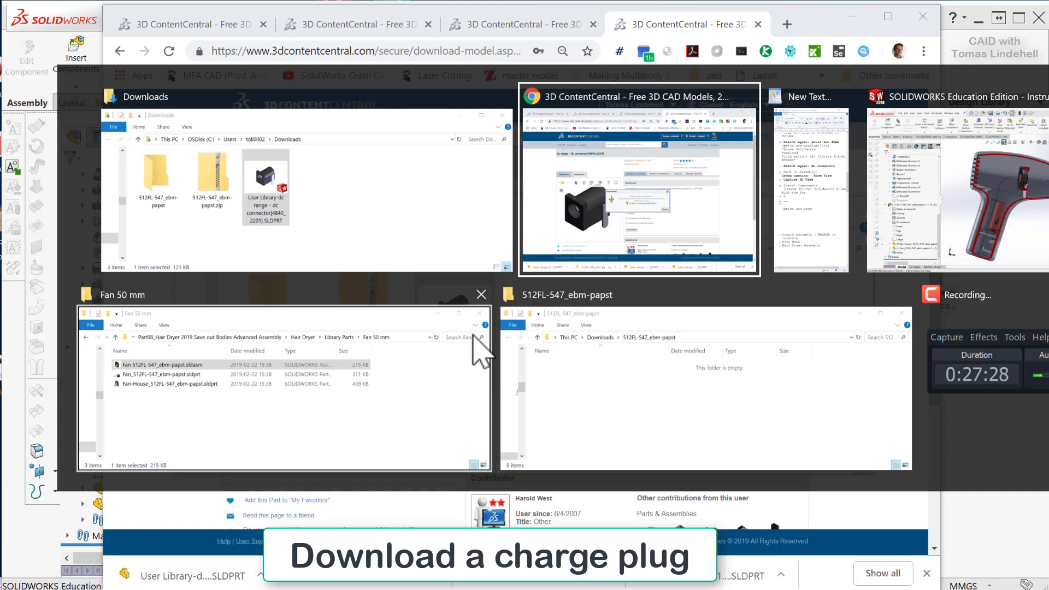
pyautogui.hotkey('alt', 'Tab')
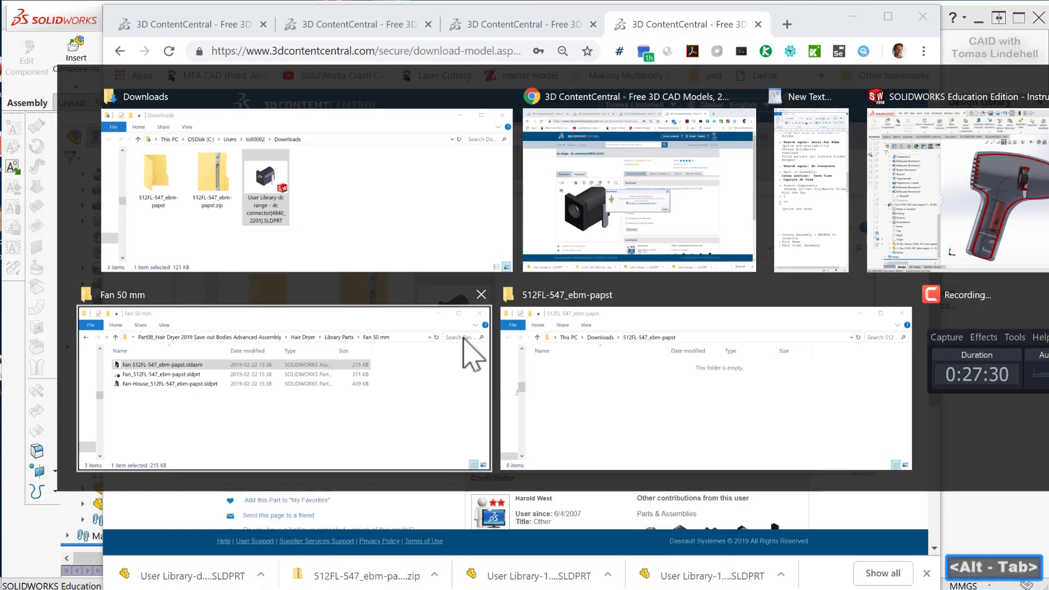
pyautogui.click(475, 353)
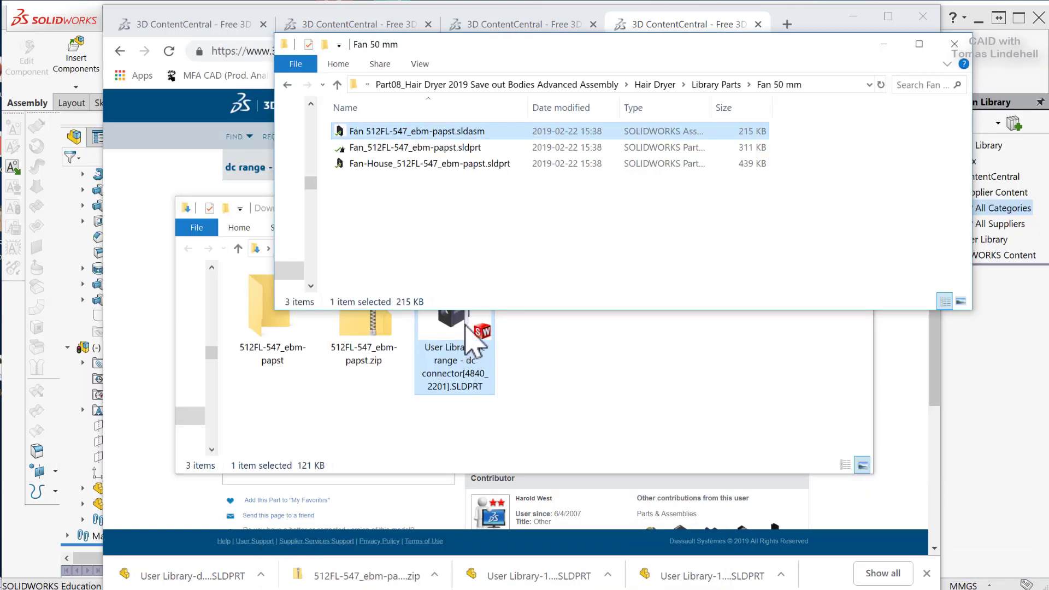
pyautogui.click(714, 85)
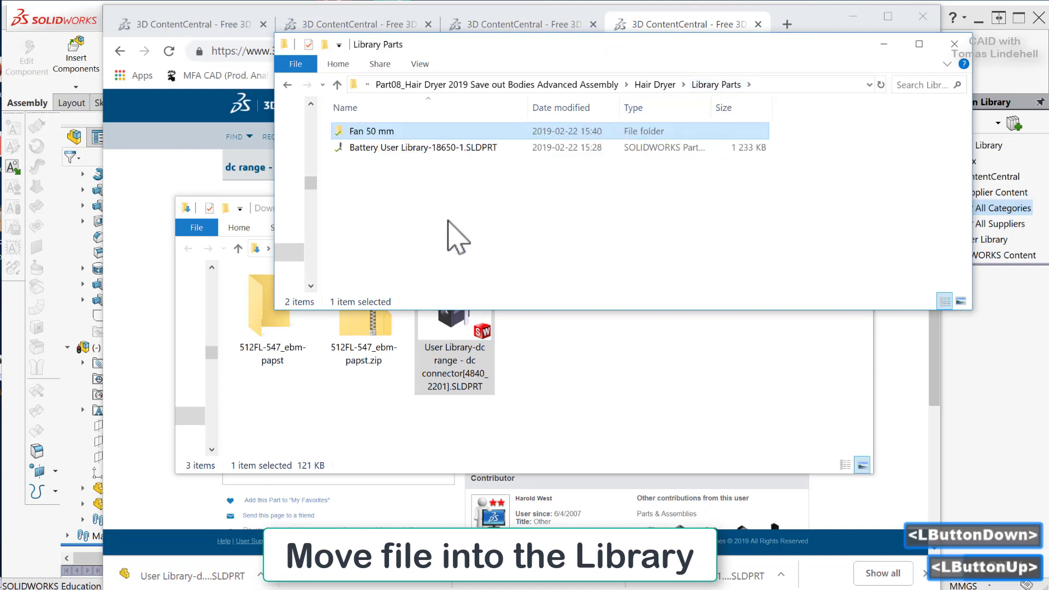
pyautogui.moveTo(450, 355); pyautogui.dragTo(518, 268)
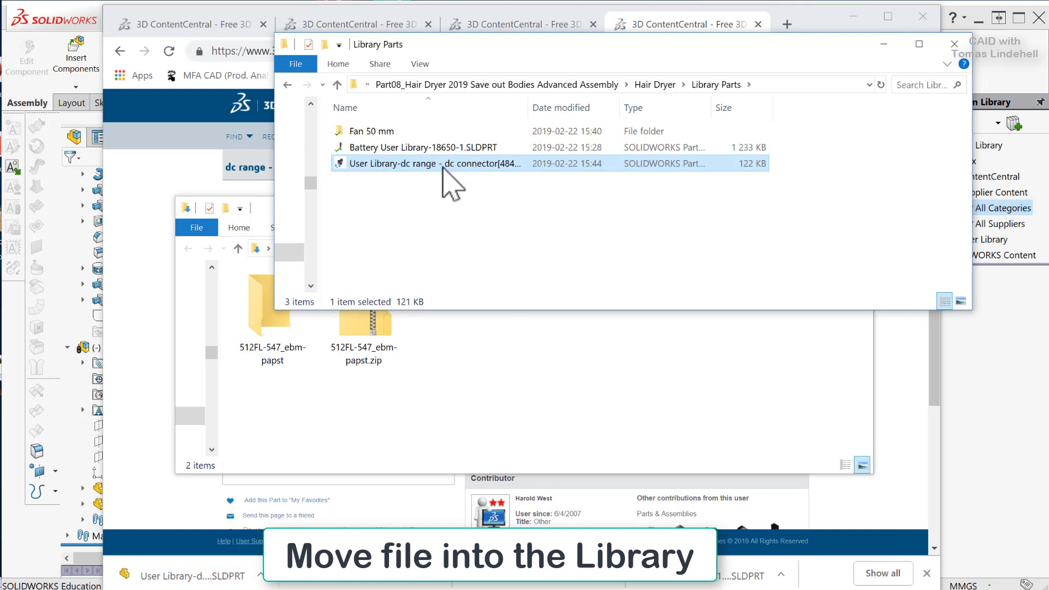
# Try to rename the DC connector file by adding "DC Plug" in front of its full existing name.
pyautogui.click(352, 164)
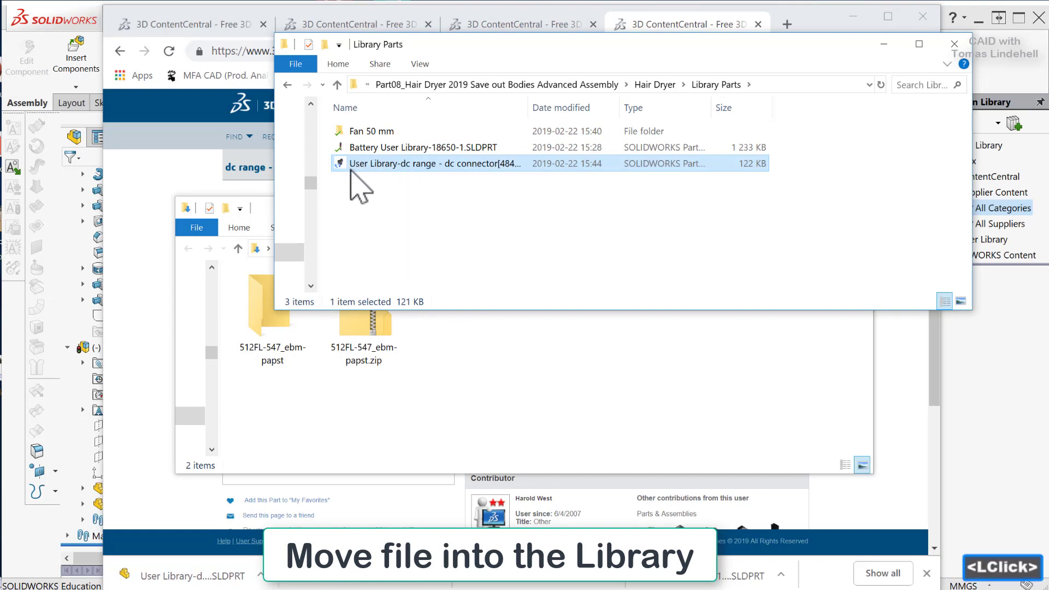
pyautogui.click(351, 164)
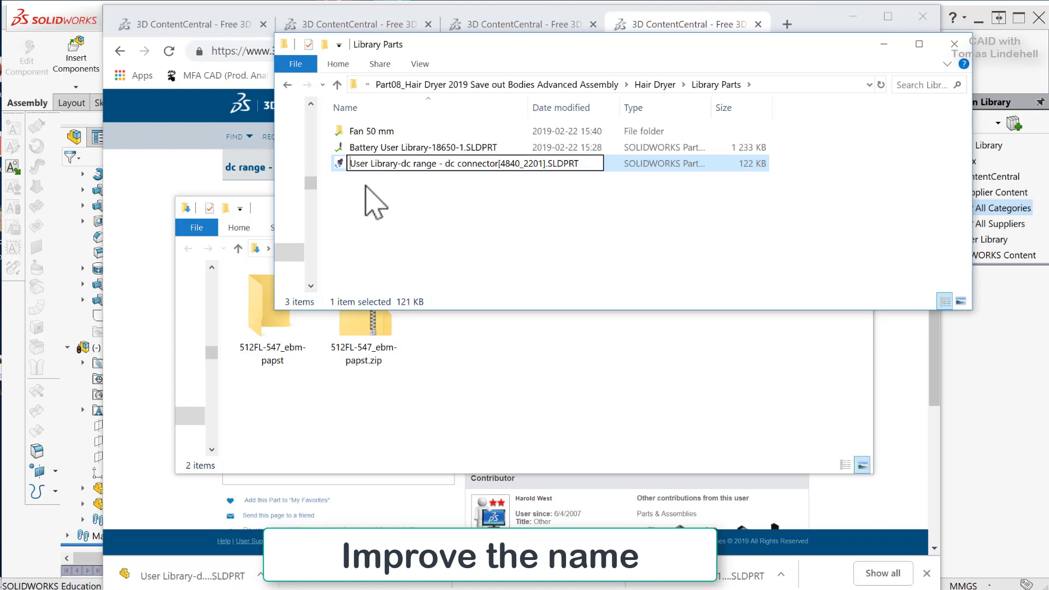
pyautogui.write('DC ')
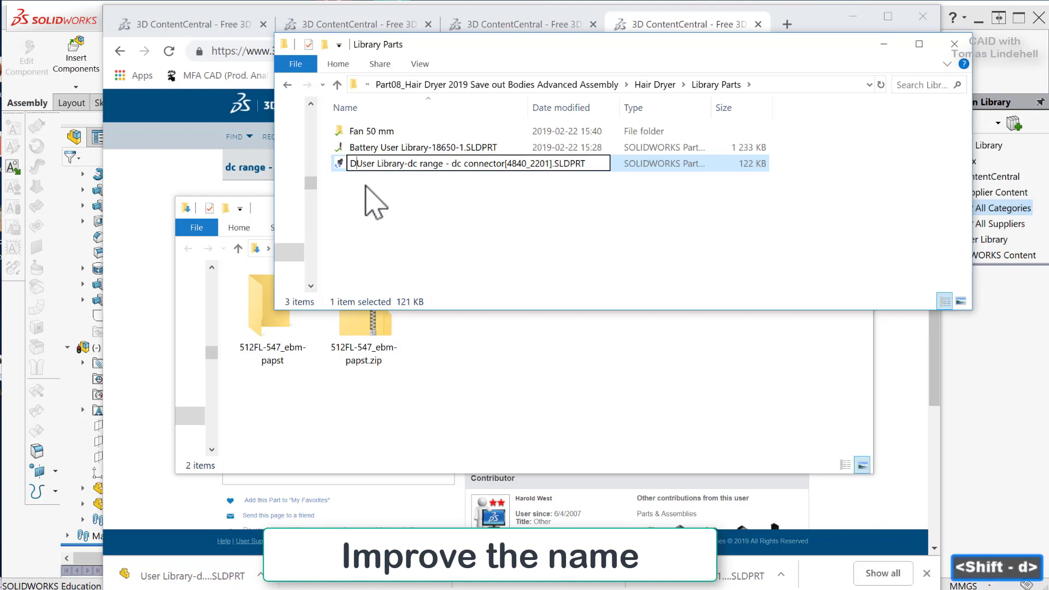
pyautogui.write('Plug')
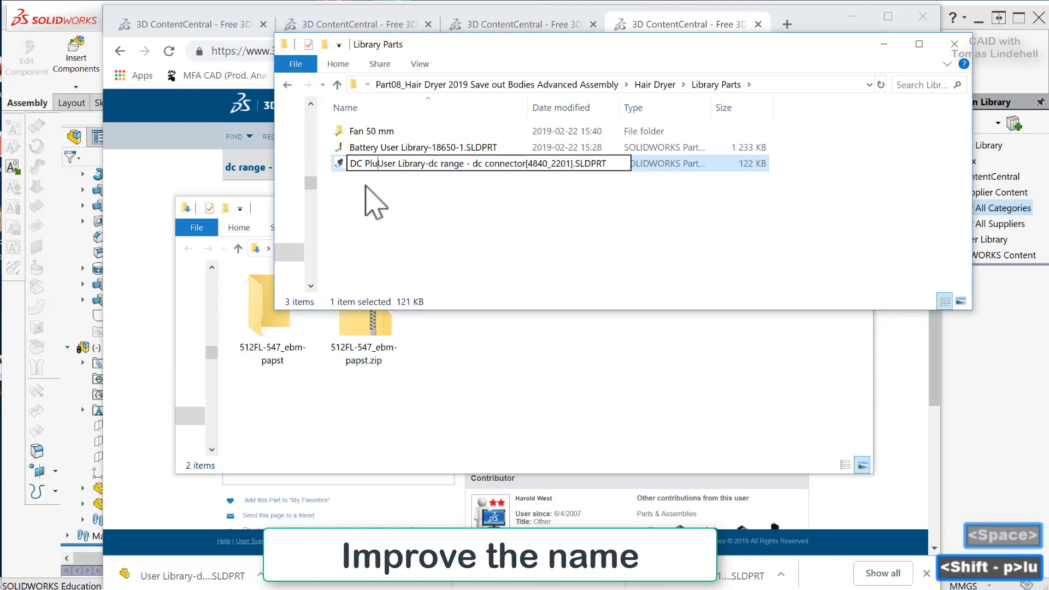
pyautogui.press('Return')
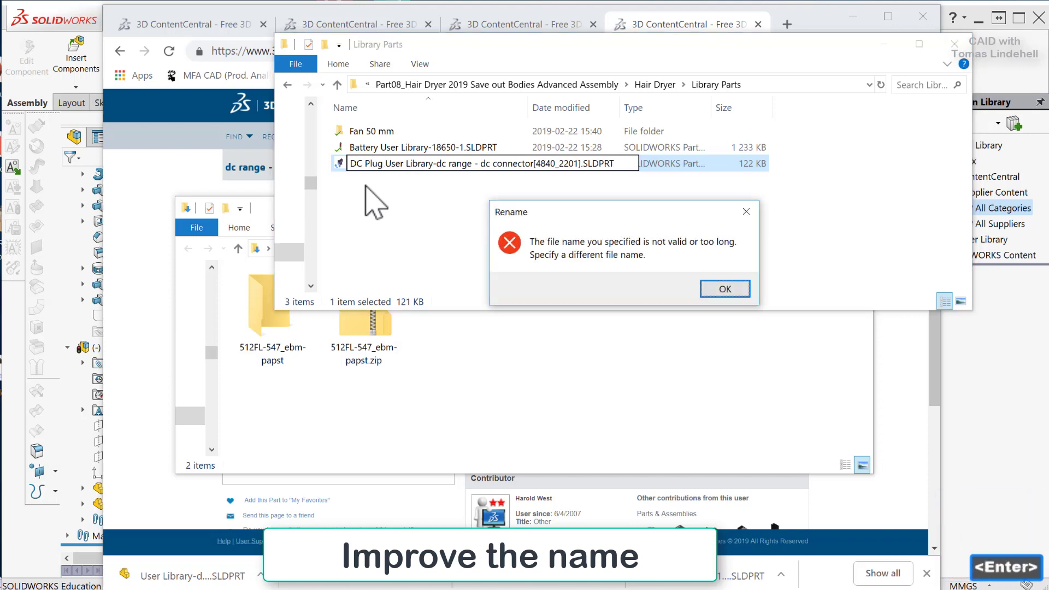
pyautogui.click(484, 171)
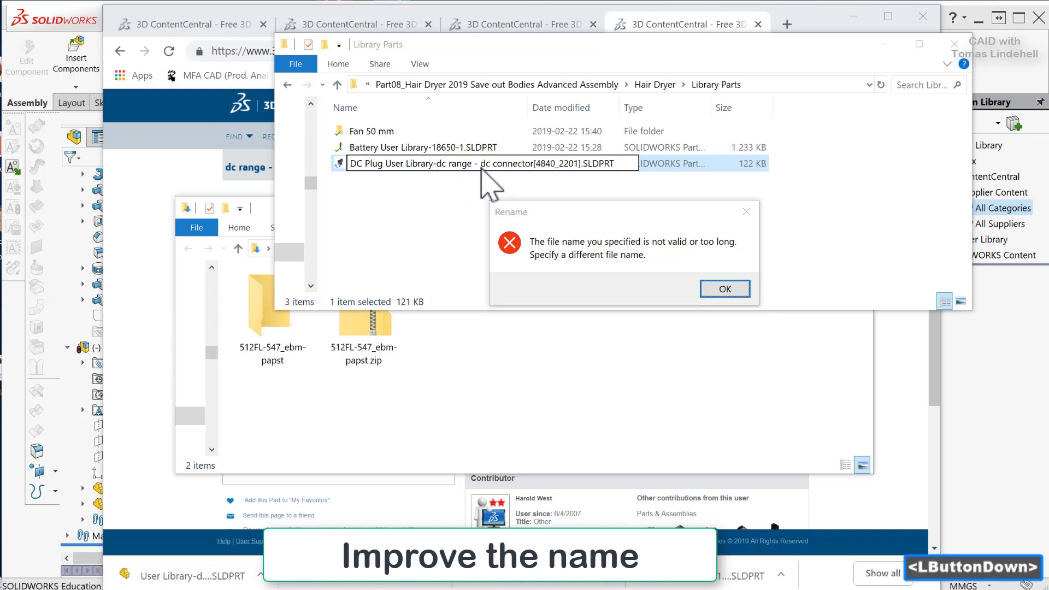
pyautogui.click(725, 288)
# Rename the connector file, replacing the "User Library-" prefix so it reads "DC Plug dc range - dc connector[4840_2201].SLDPRT".
pyautogui.click(354, 165)
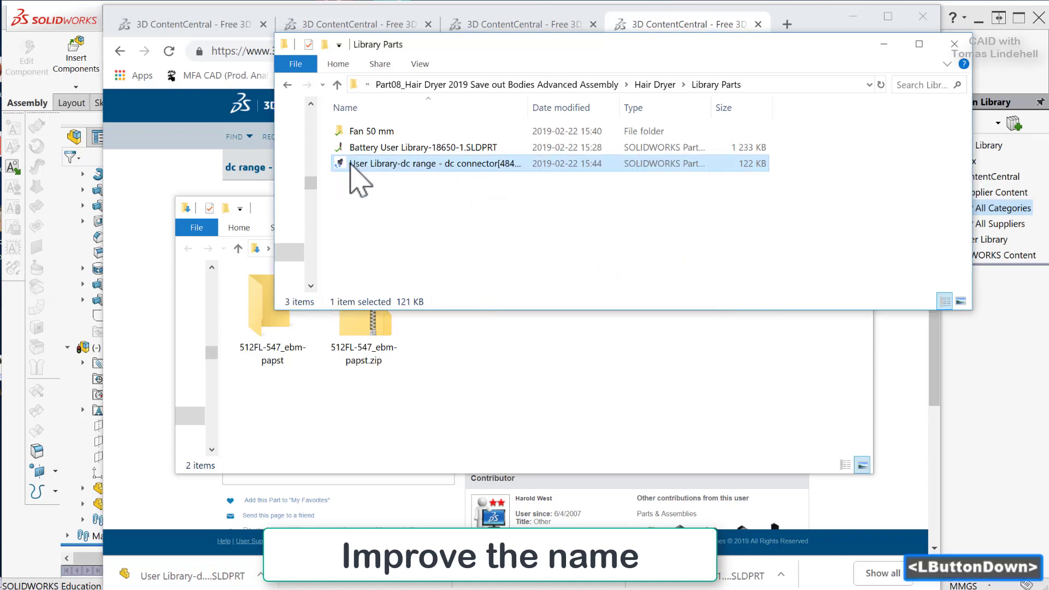
pyautogui.click(370, 164)
pyautogui.moveTo(398, 164); pyautogui.dragTo(345, 157)
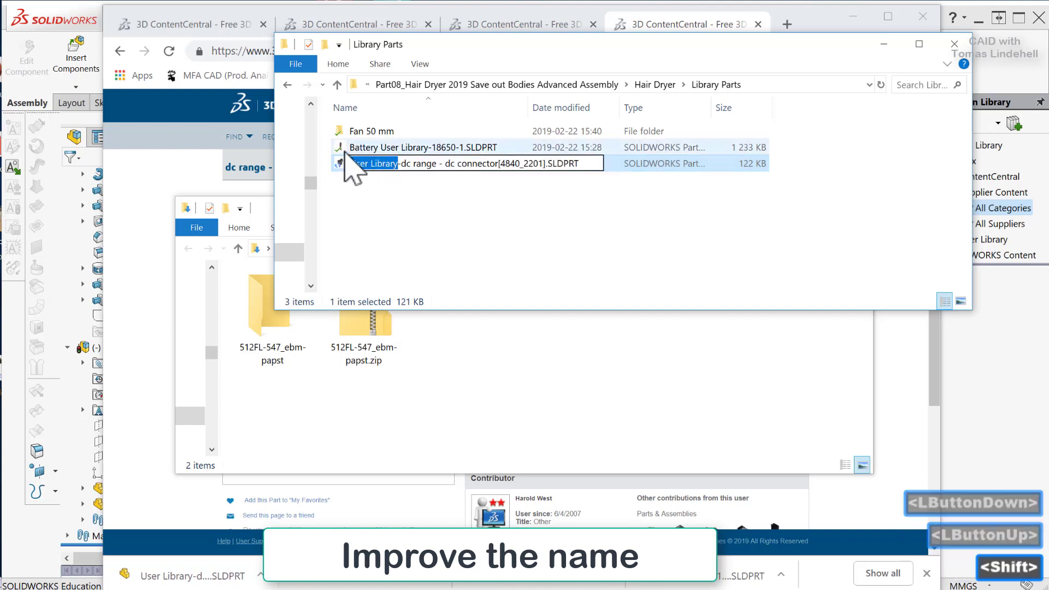
pyautogui.write('C')
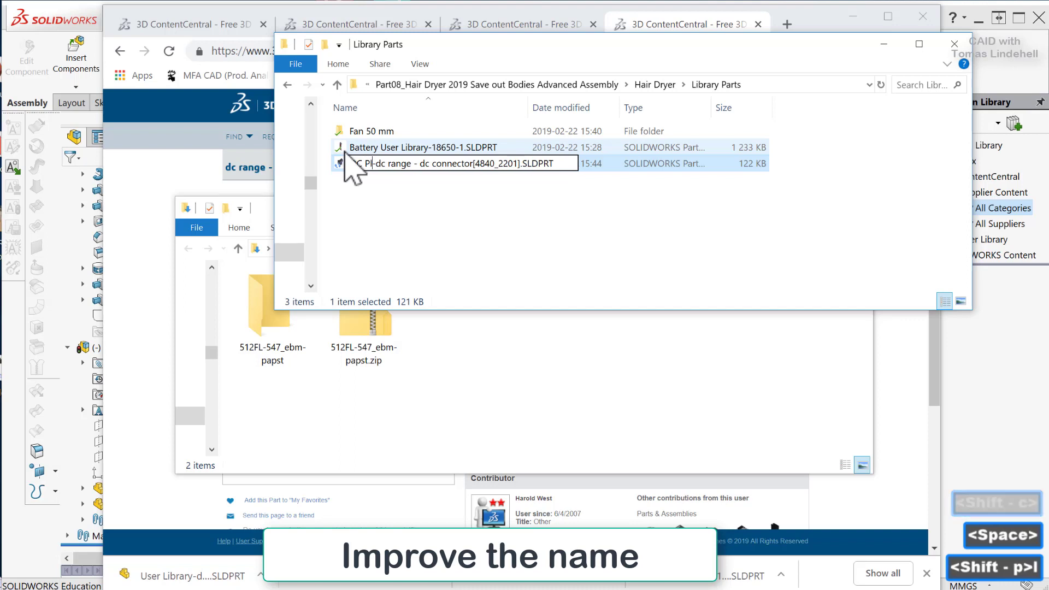
pyautogui.write('ug')
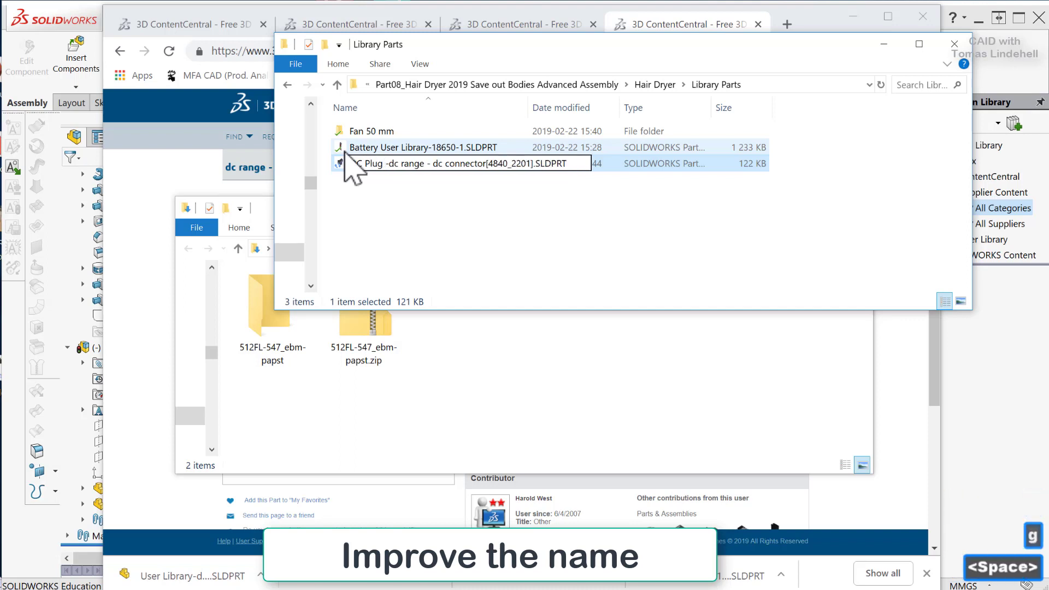
pyautogui.press('Delete')
pyautogui.press('Delete')
pyautogui.press('Return')
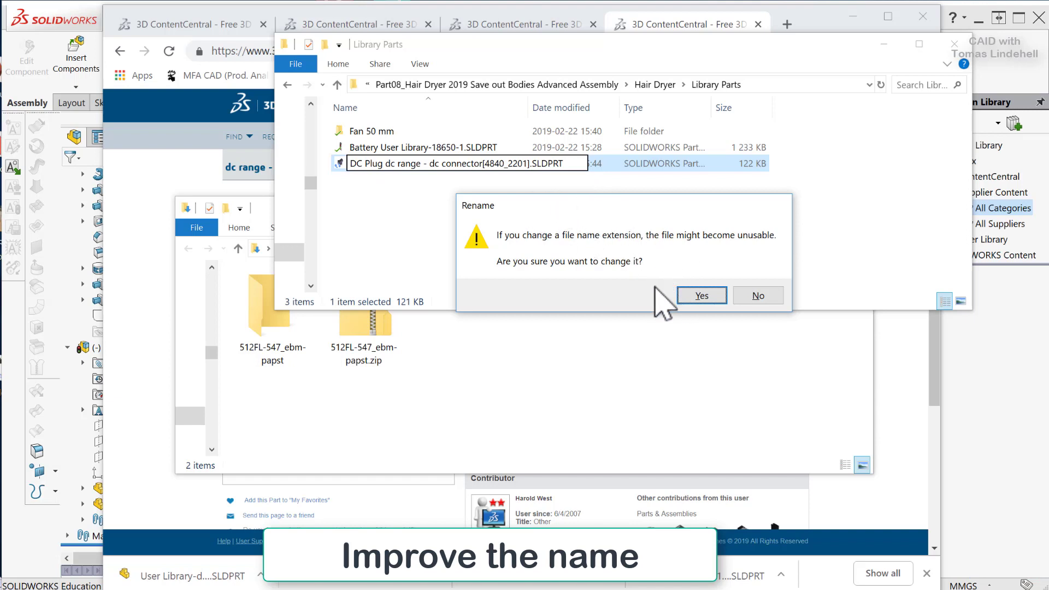
pyautogui.click(702, 295)
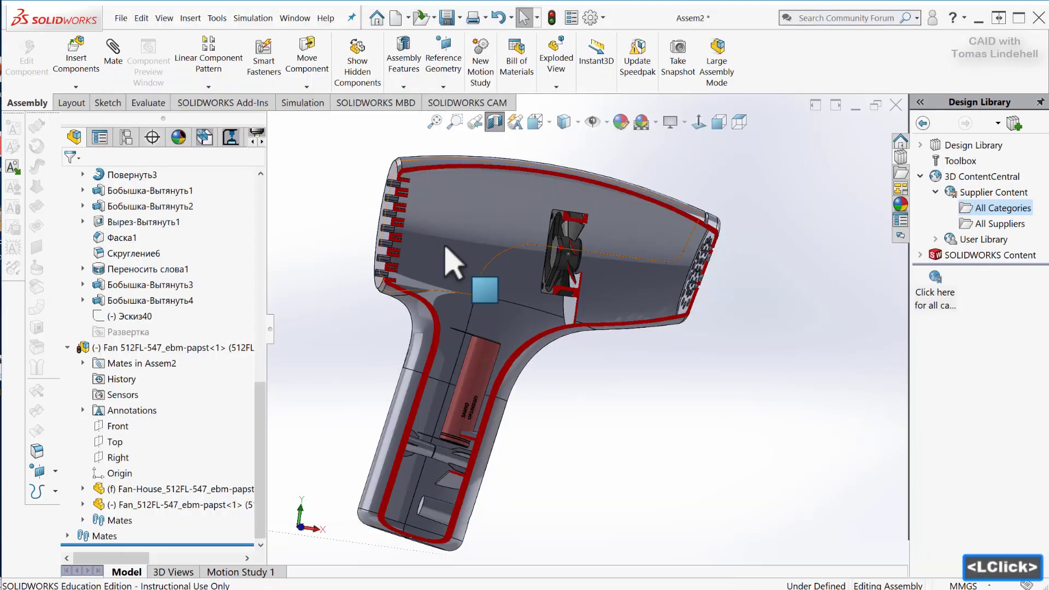
# Switch to the SOLIDWORKS assembly and load the DC Plug dc range part from Library Parts as a component to insert.
pyautogui.moveTo(495, 267)
pyautogui.mouseDown(button='middle')
pyautogui.moveTo(372, 276)
pyautogui.moveTo(494, 268)
pyautogui.mouseUp(button='middle')
pyautogui.scroll(1, 495, 268)
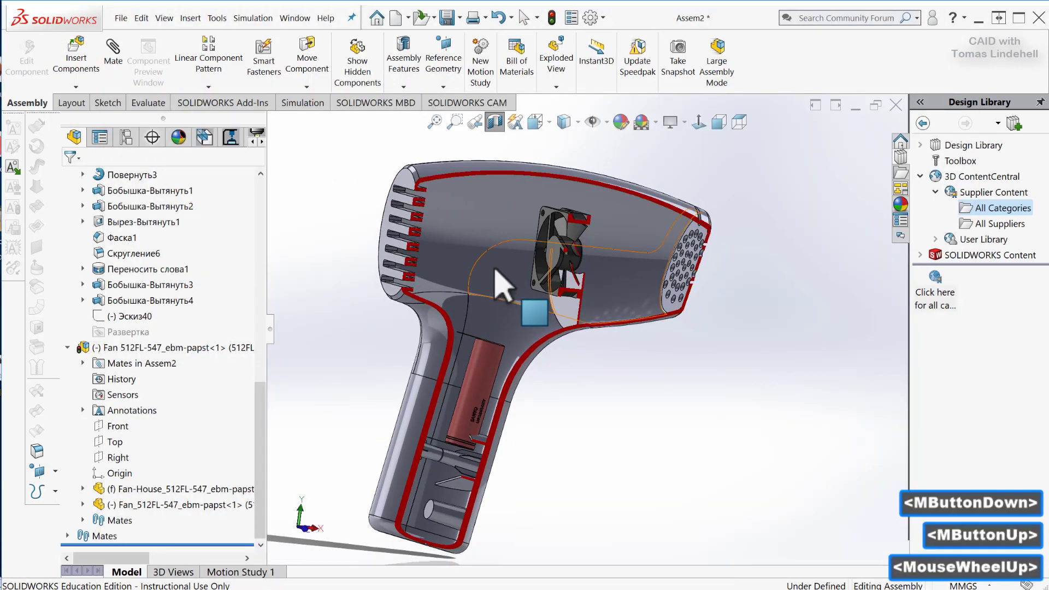
pyautogui.scroll(1, 495, 268)
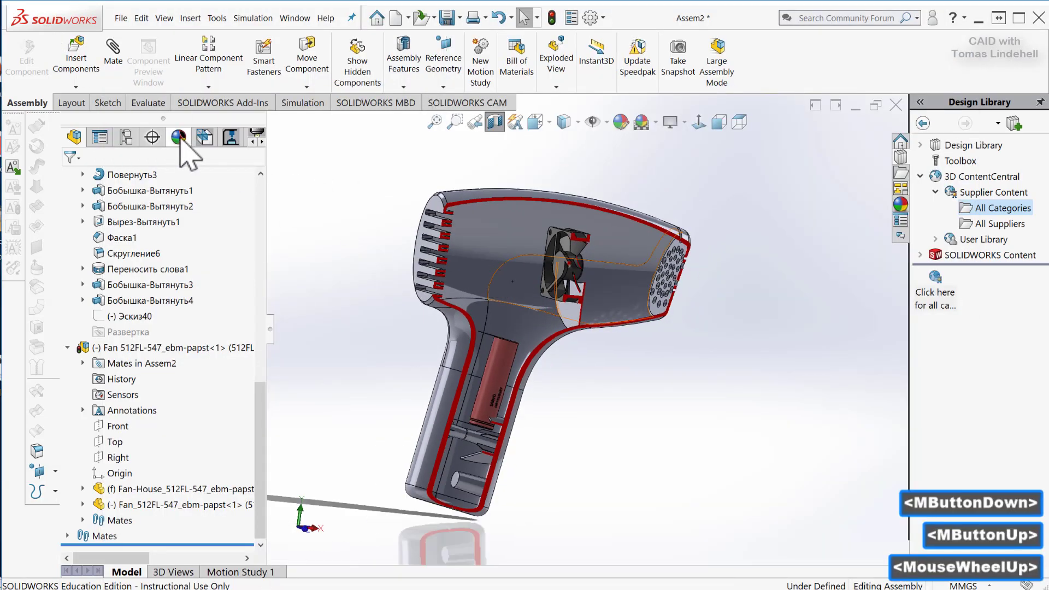
pyautogui.click(84, 61)
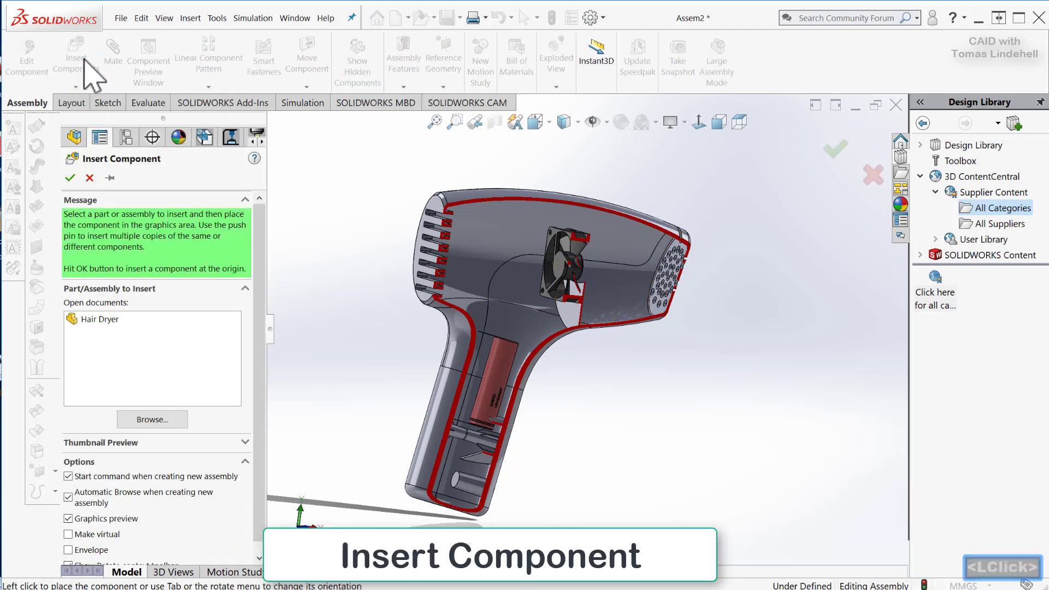
pyautogui.scroll(-2, 568, 428)
pyautogui.scroll(2, 531, 418)
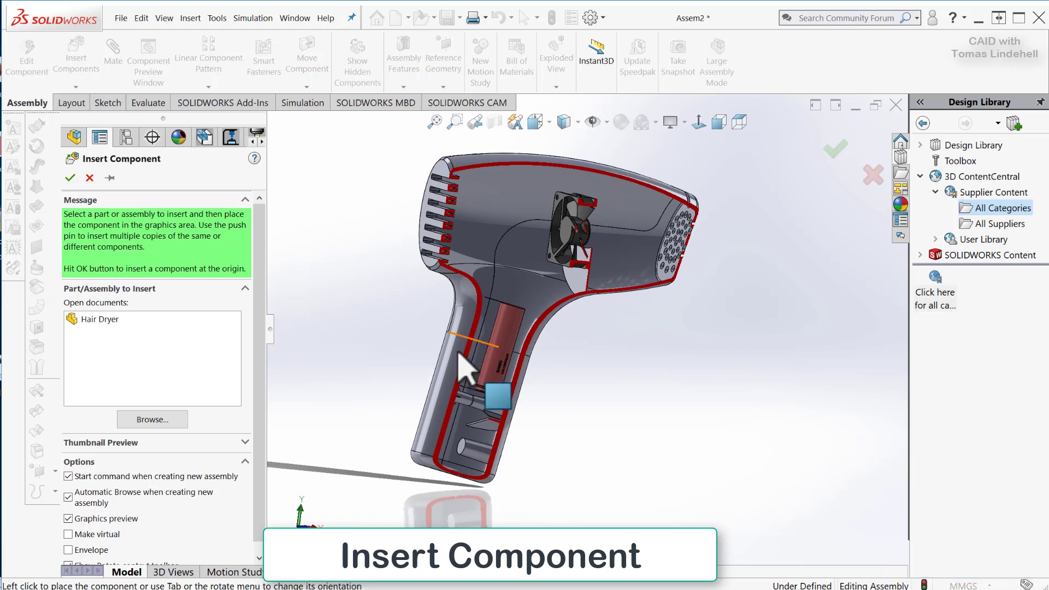
pyautogui.click(164, 419)
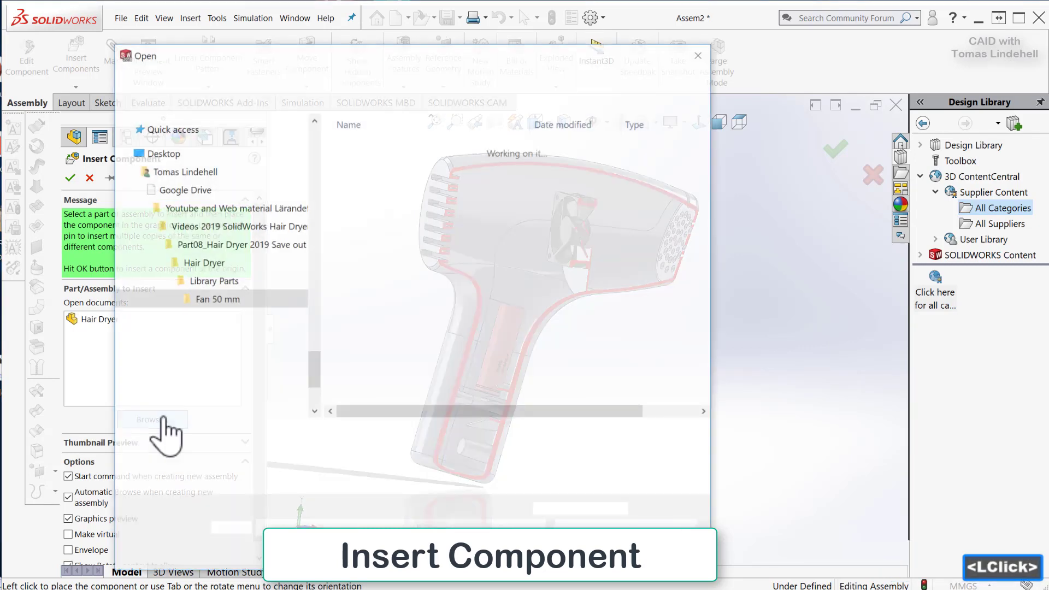
pyautogui.click(298, 77)
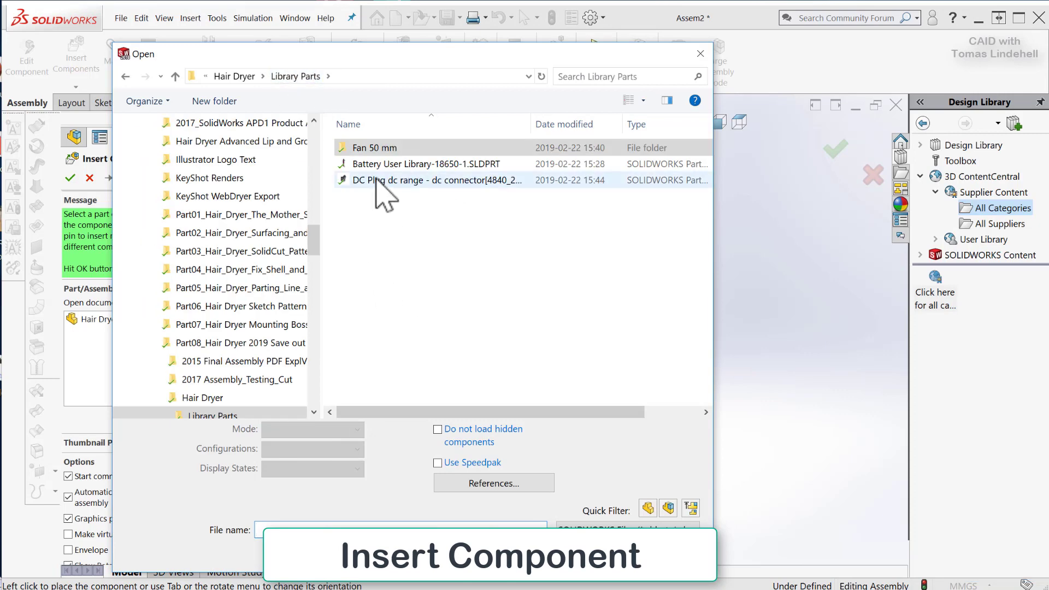
pyautogui.click(375, 181)
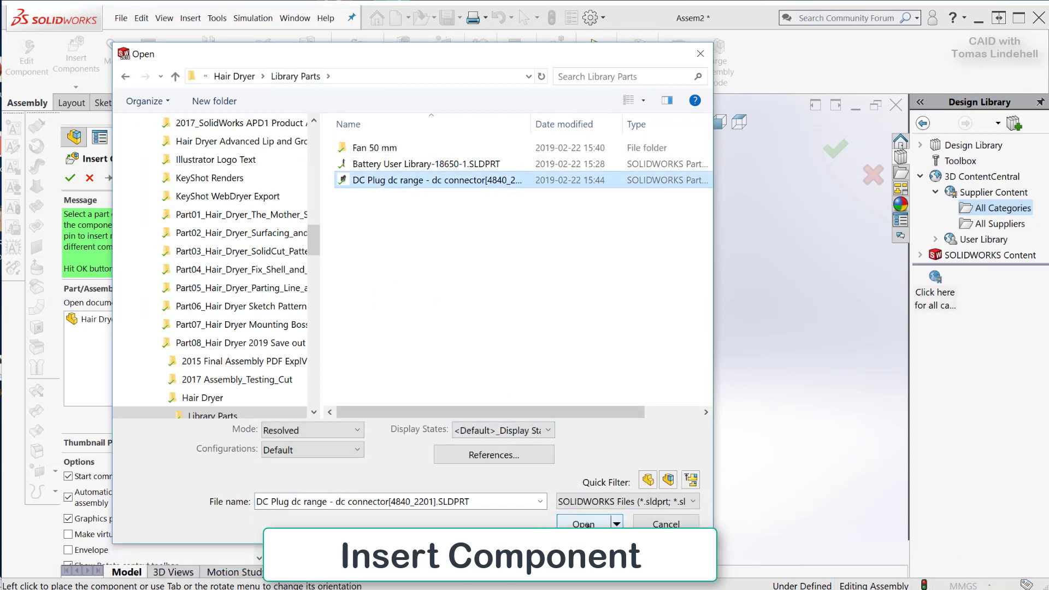
pyautogui.click(584, 523)
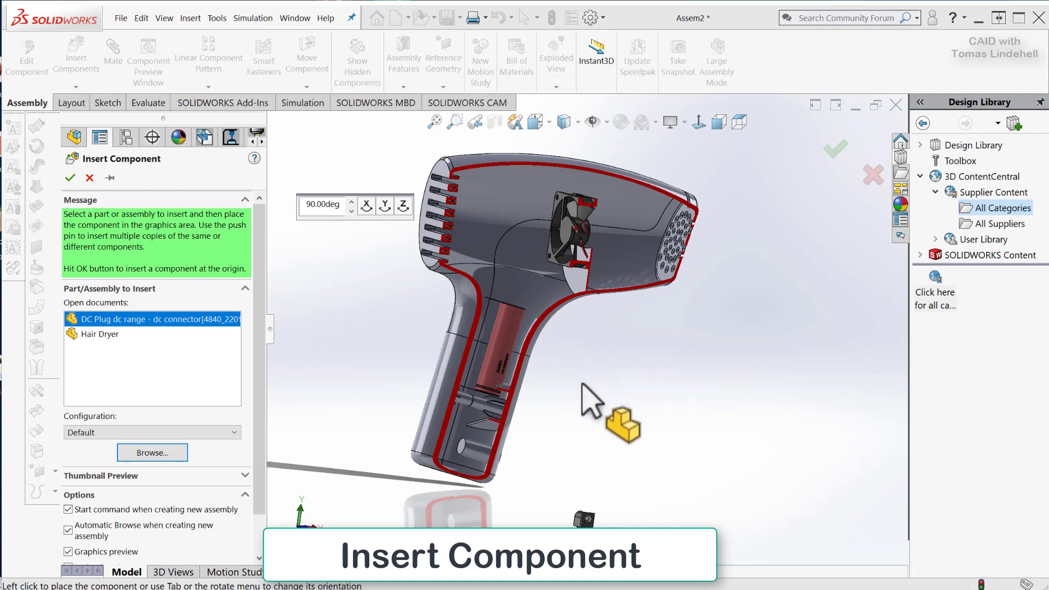
# Place the DC plug in free space beside the lower end of the hair dryer handle, near its round side hole.
pyautogui.scroll(-4, 547, 415)
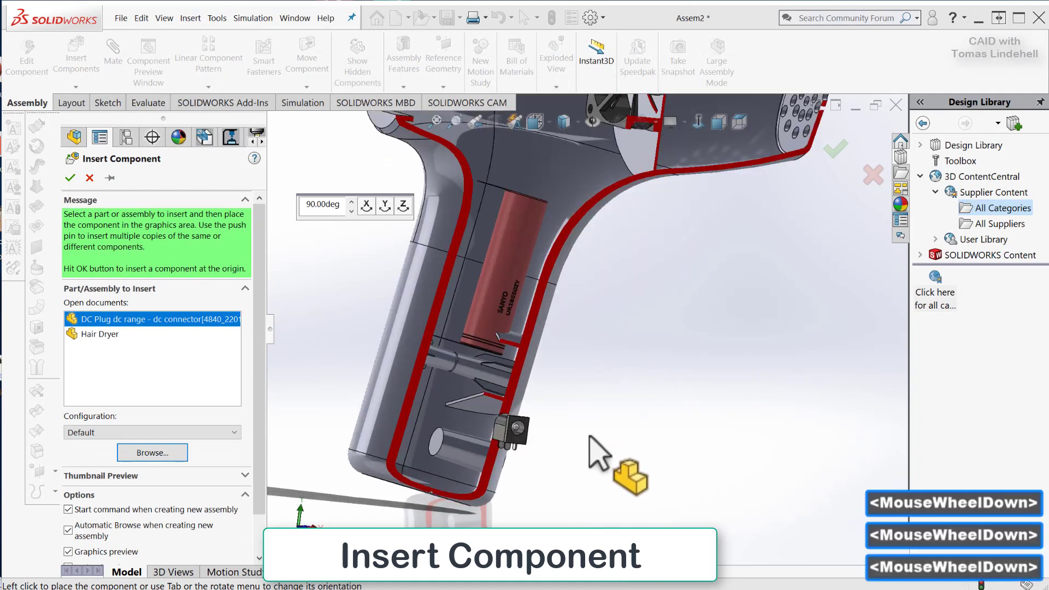
pyautogui.moveTo(599, 452); pyautogui.dragTo(513, 436, button='middle')
pyautogui.scroll(4, 515, 433)
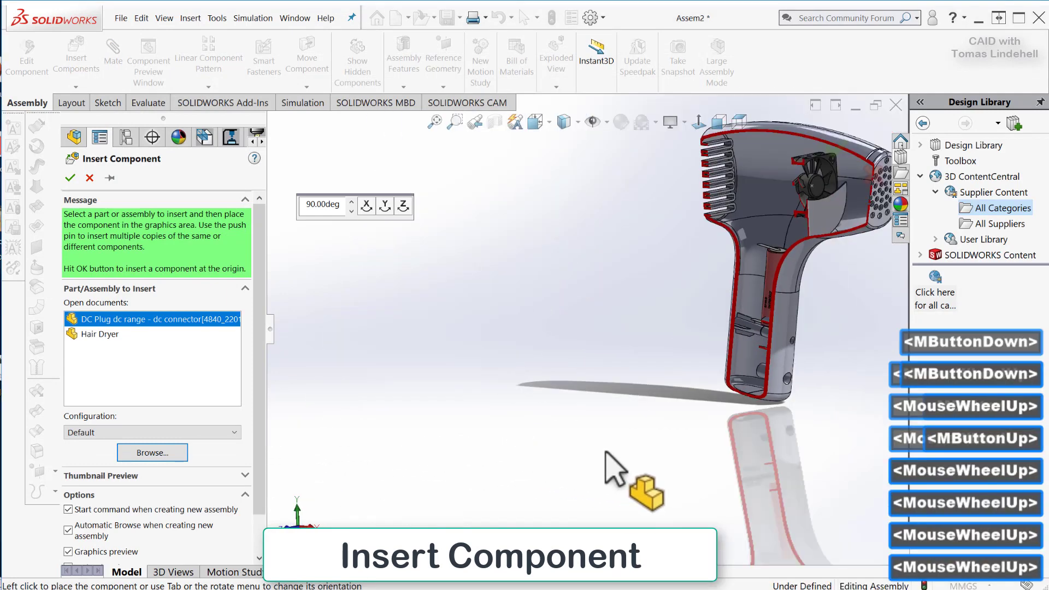
pyautogui.scroll(-3, 738, 382)
pyautogui.scroll(-5, 735, 372)
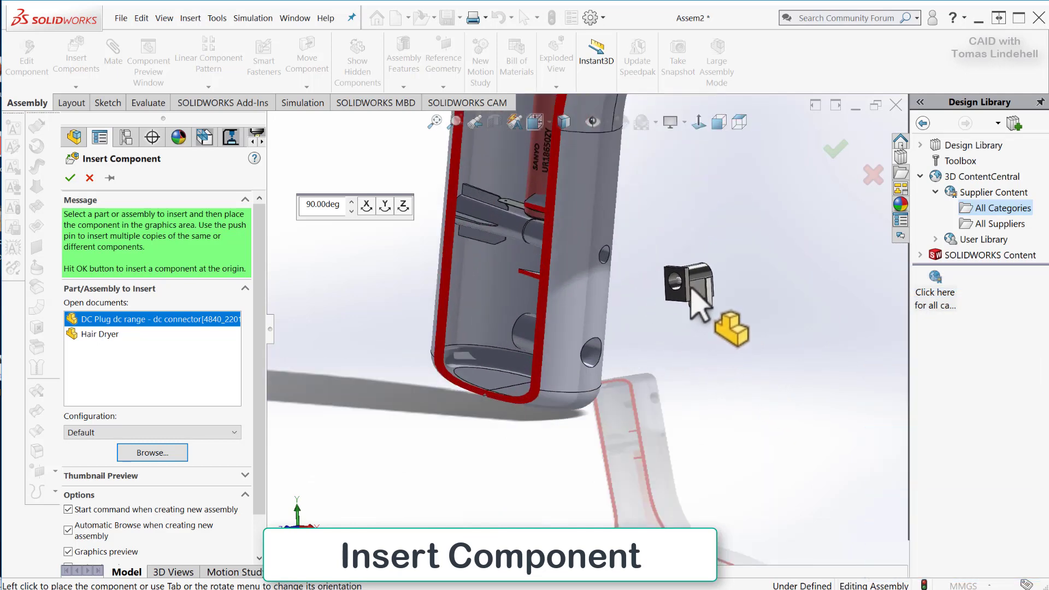
pyautogui.click(683, 290)
# Add a coincident mate between the DC plug's square socket face and the handle's flat end face, with the mate alignment flipped.
pyautogui.moveTo(619, 420); pyautogui.dragTo(661, 415, button='middle')
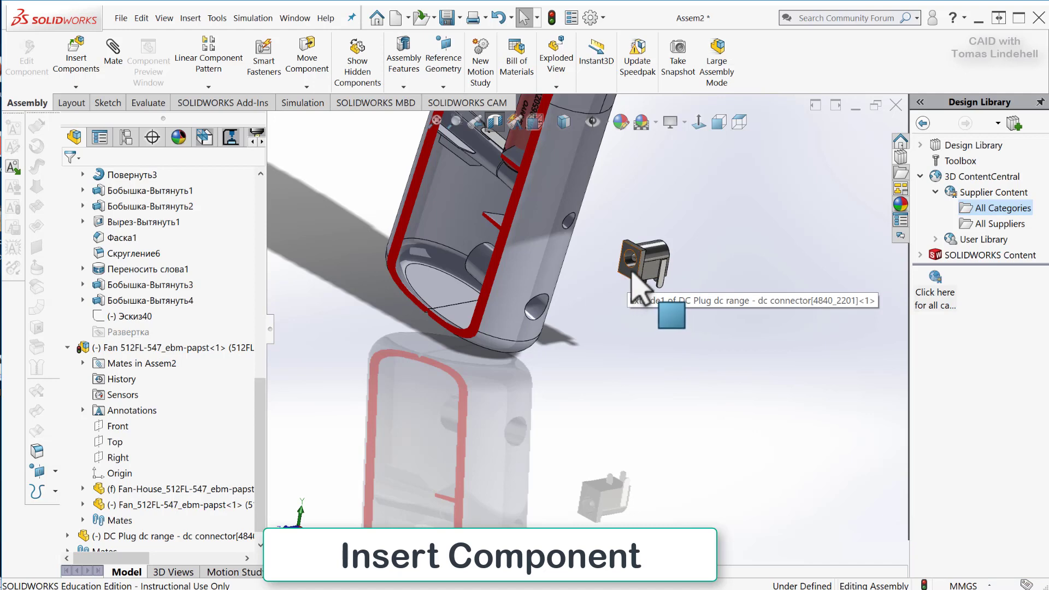
pyautogui.moveTo(492, 312); pyautogui.dragTo(467, 298, button='middle')
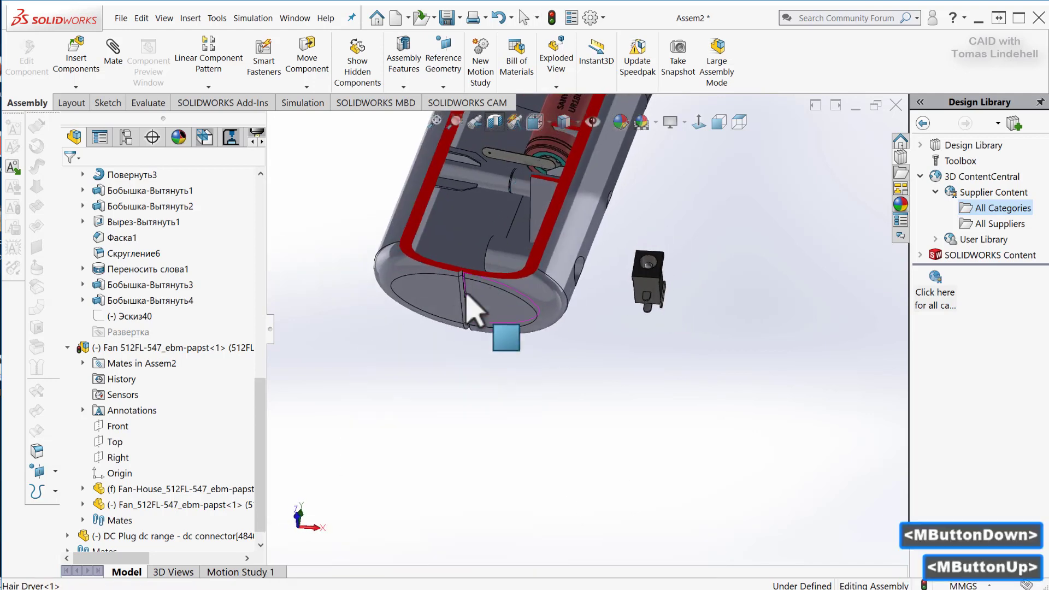
pyautogui.moveTo(628, 312); pyautogui.dragTo(557, 281, button='middle')
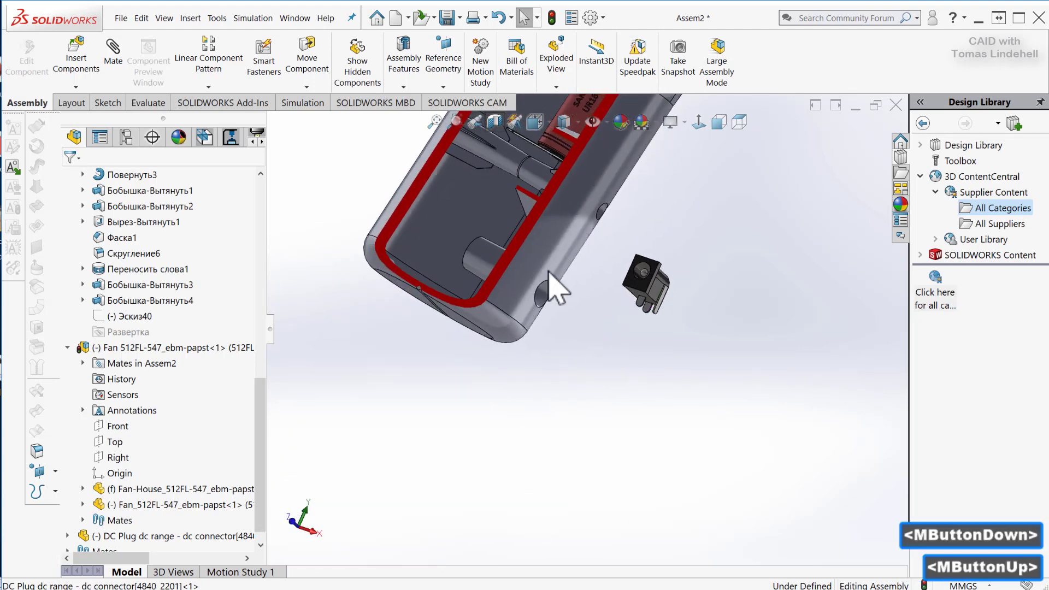
pyautogui.click(113, 48)
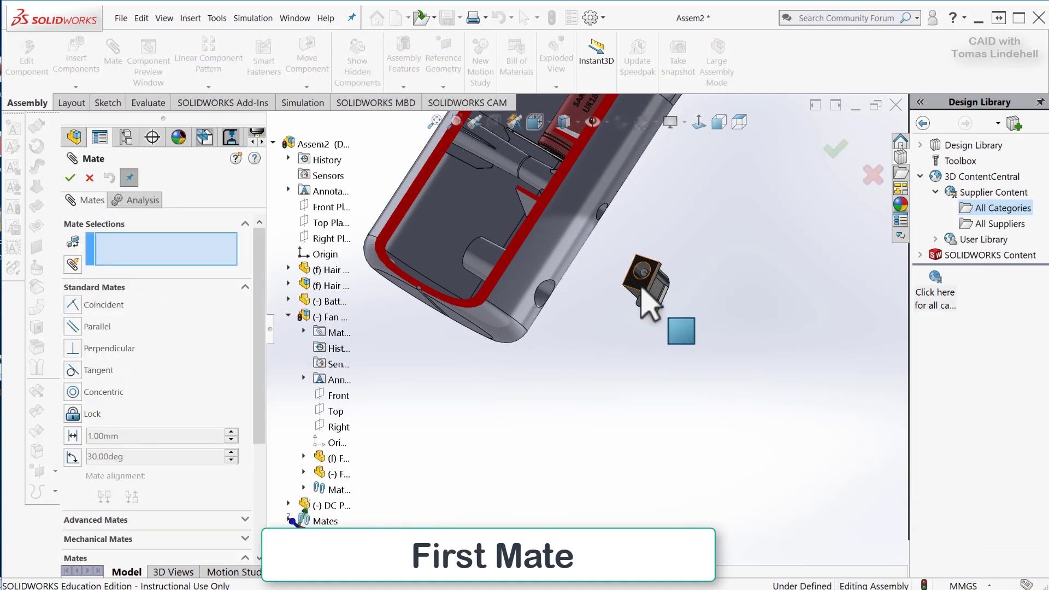
pyautogui.click(647, 289)
pyautogui.moveTo(614, 322); pyautogui.dragTo(613, 300, button='middle')
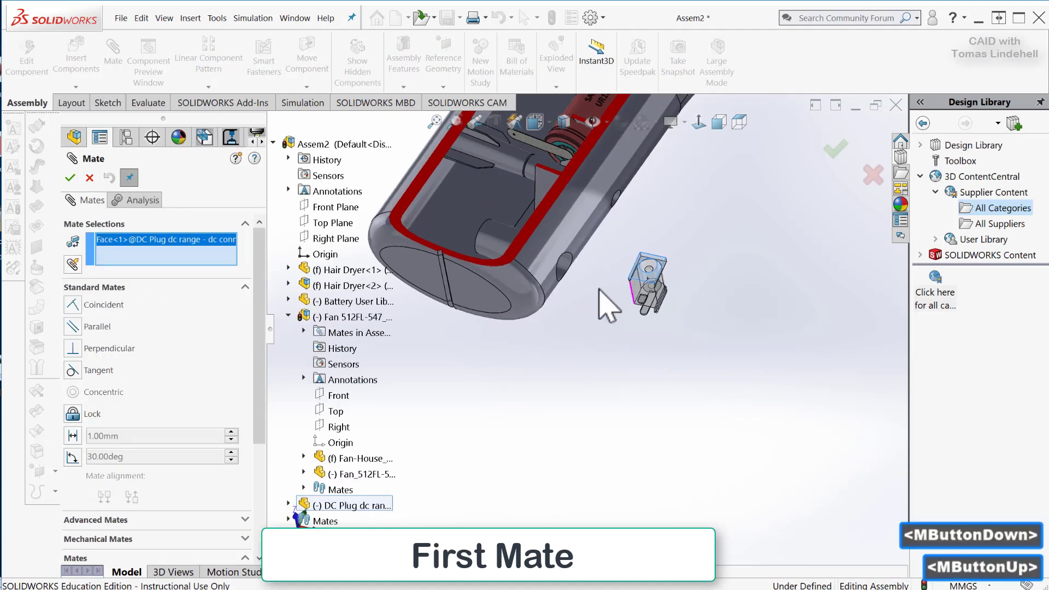
pyautogui.click(430, 261)
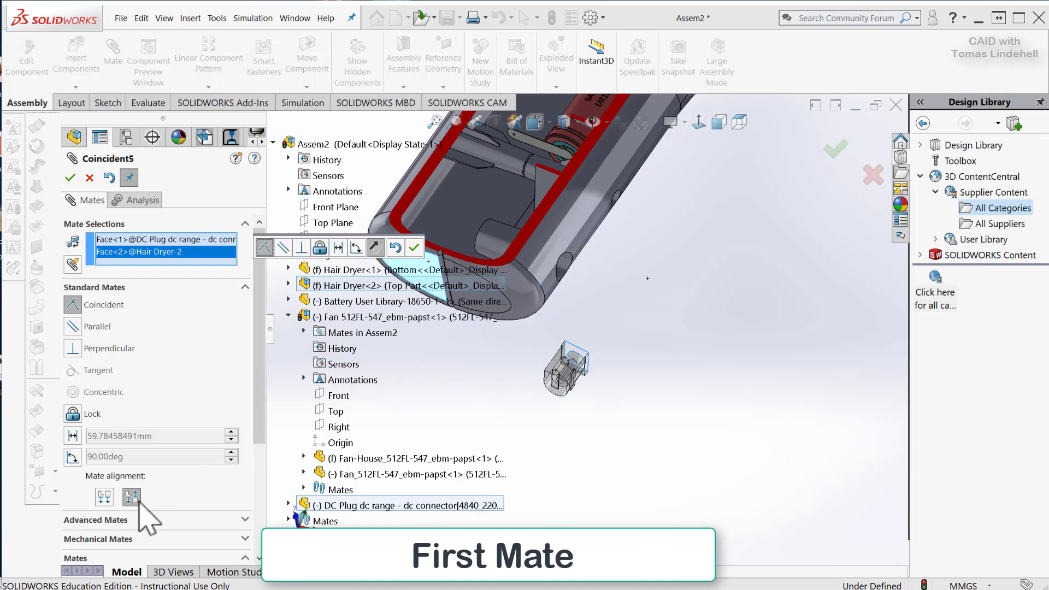
pyautogui.click(105, 496)
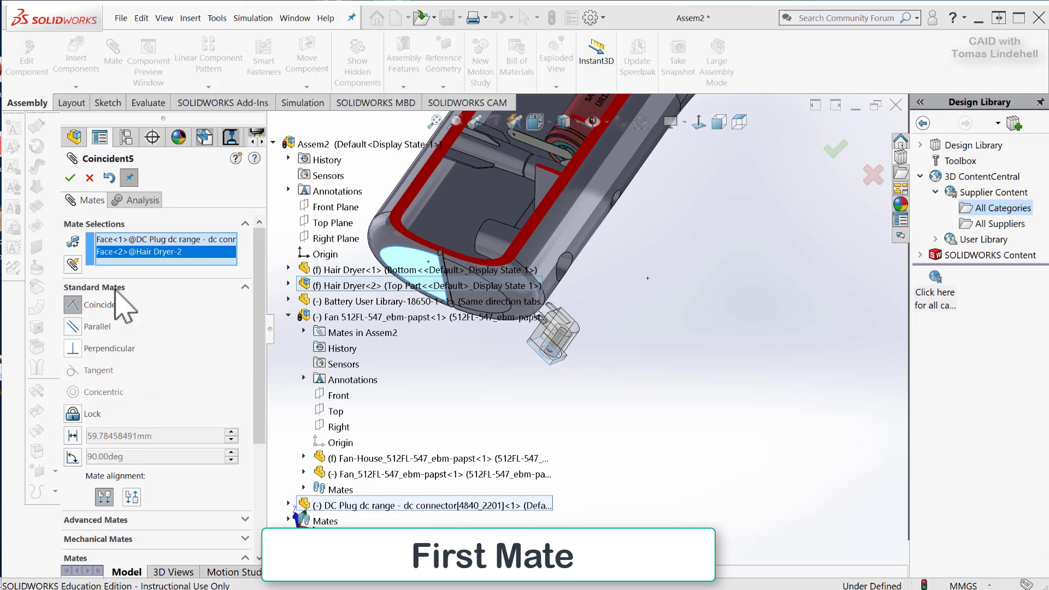
pyautogui.click(70, 178)
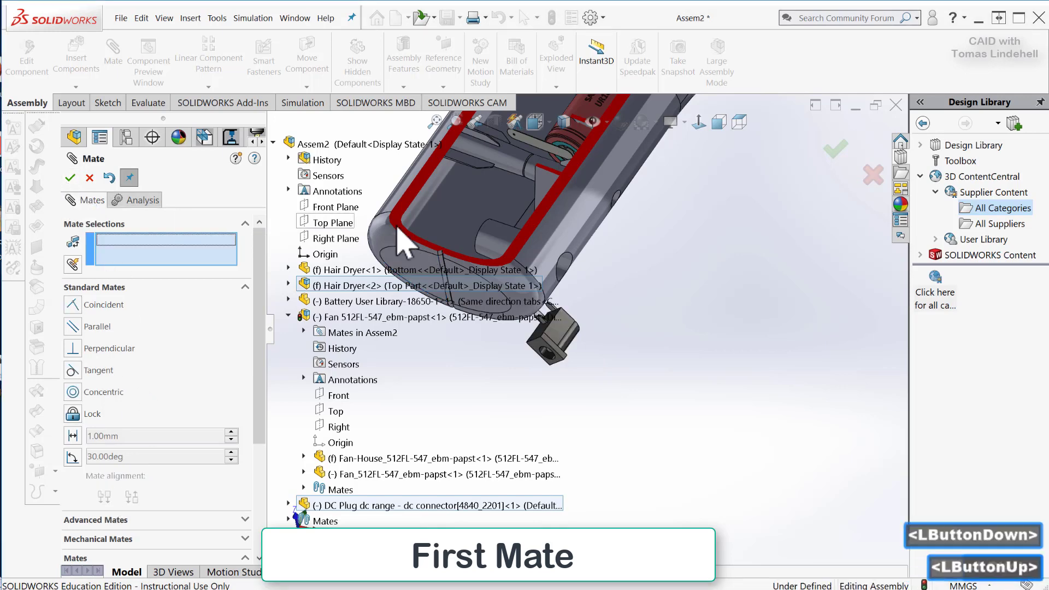
# Move the DC plug from outside the handle into the cavity at the handle's lower end.
pyautogui.keyDown('shift'); pyautogui.moveTo(705, 341); pyautogui.dragTo(929, 256, button='middle'); pyautogui.keyUp('shift')
pyautogui.scroll(-3, 808, 374)
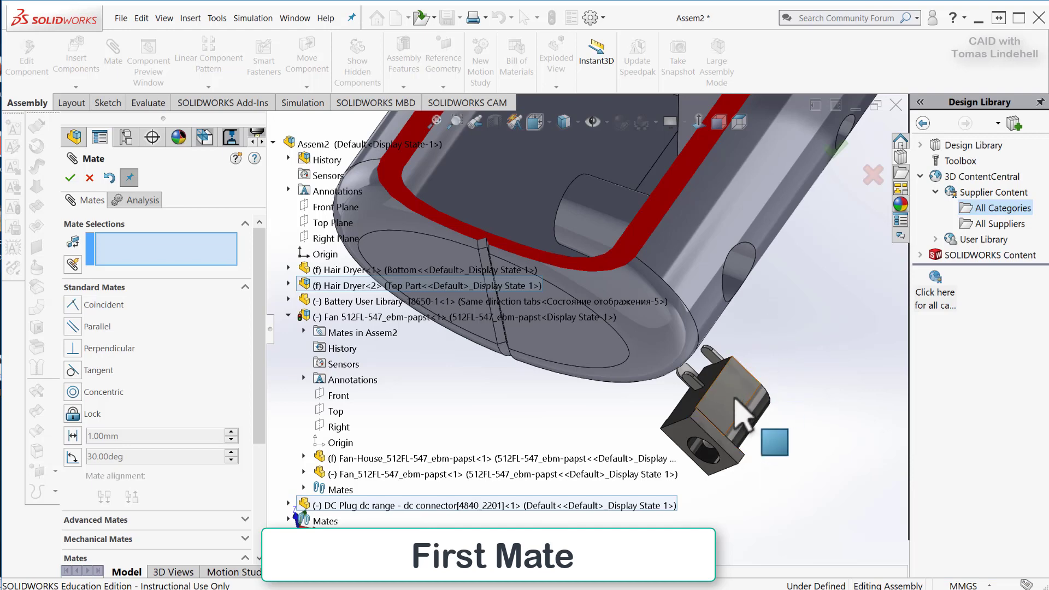
pyautogui.moveTo(771, 331); pyautogui.dragTo(812, 407, button='middle')
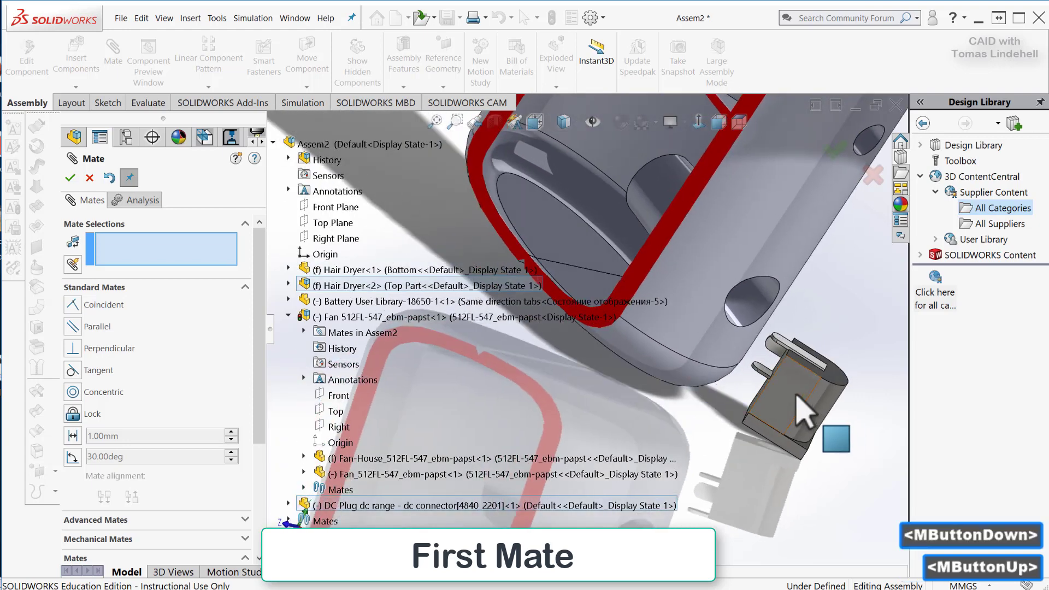
pyautogui.moveTo(803, 410); pyautogui.dragTo(603, 254)
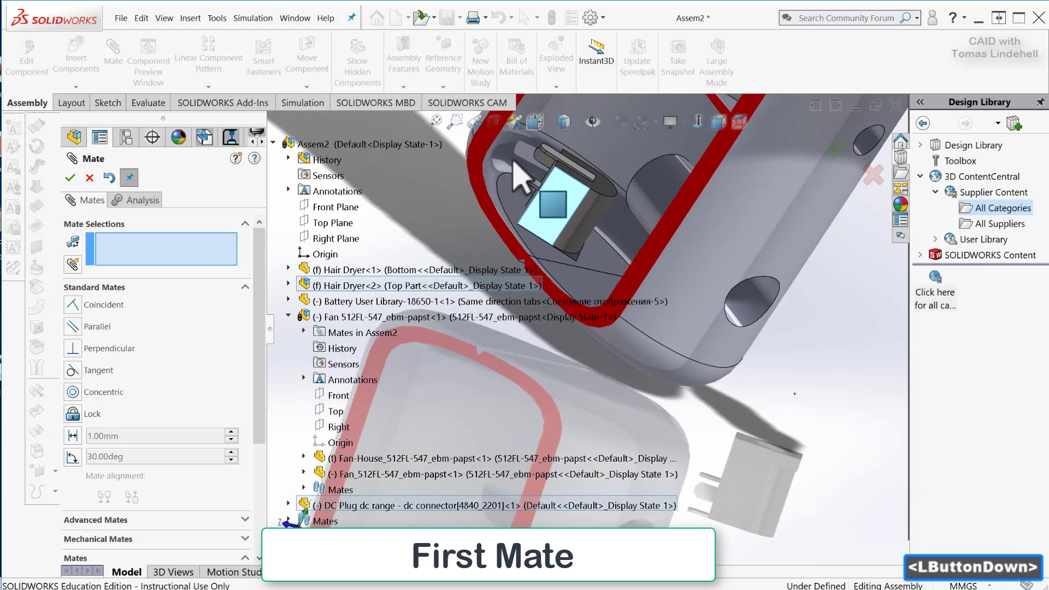
pyautogui.moveTo(523, 169); pyautogui.dragTo(585, 235)
pyautogui.moveTo(585, 235); pyautogui.dragTo(628, 322, button='middle')
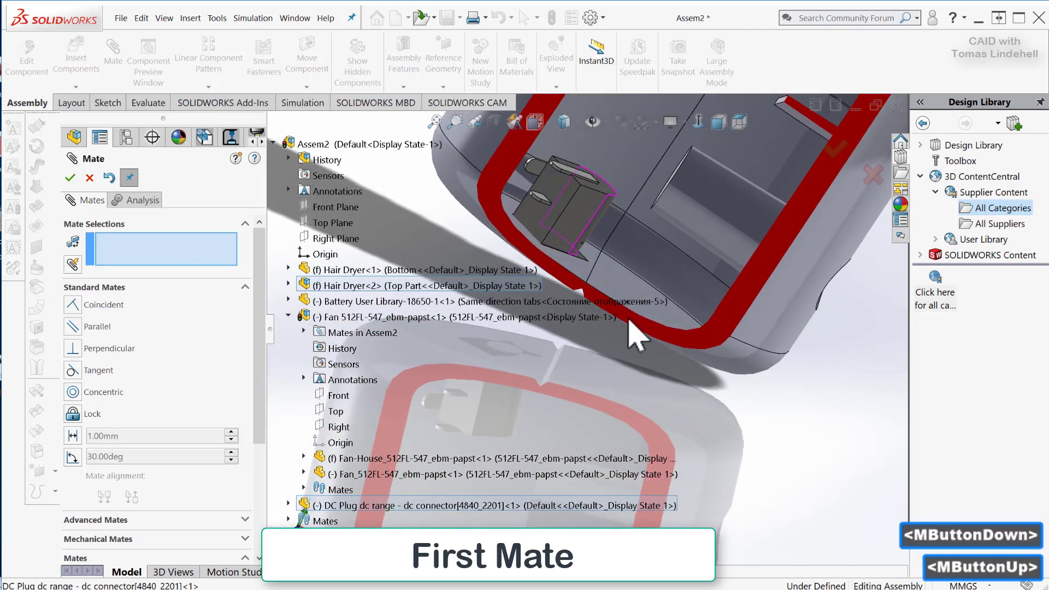
# Mate the DC plug's flat pin-side face coincident with the end face of the cylindrical post inside the handle, with flipped alignment.
pyautogui.click(563, 208)
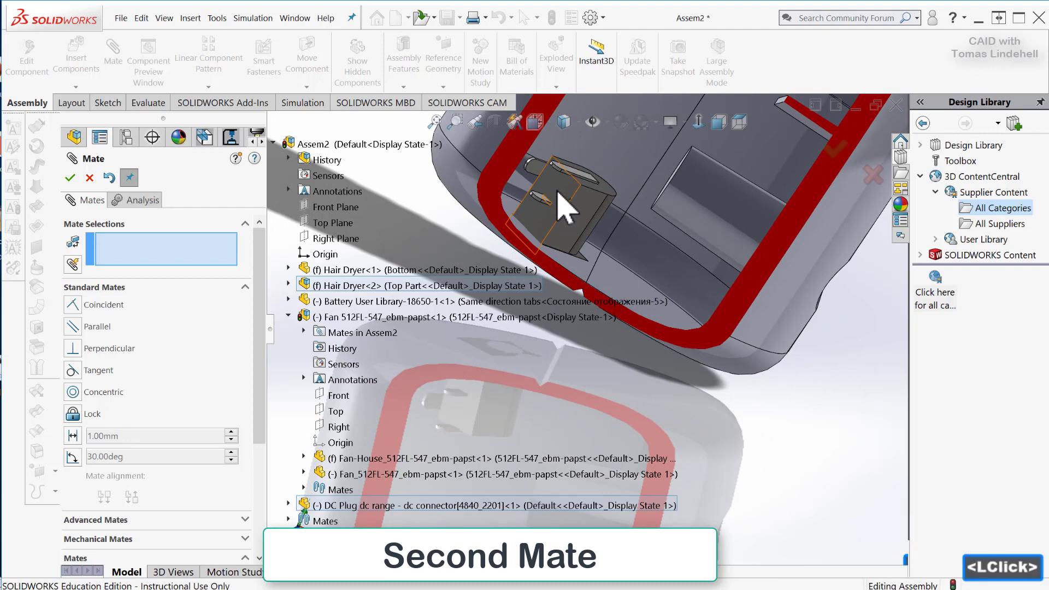
pyautogui.moveTo(653, 249); pyautogui.dragTo(629, 274, button='middle')
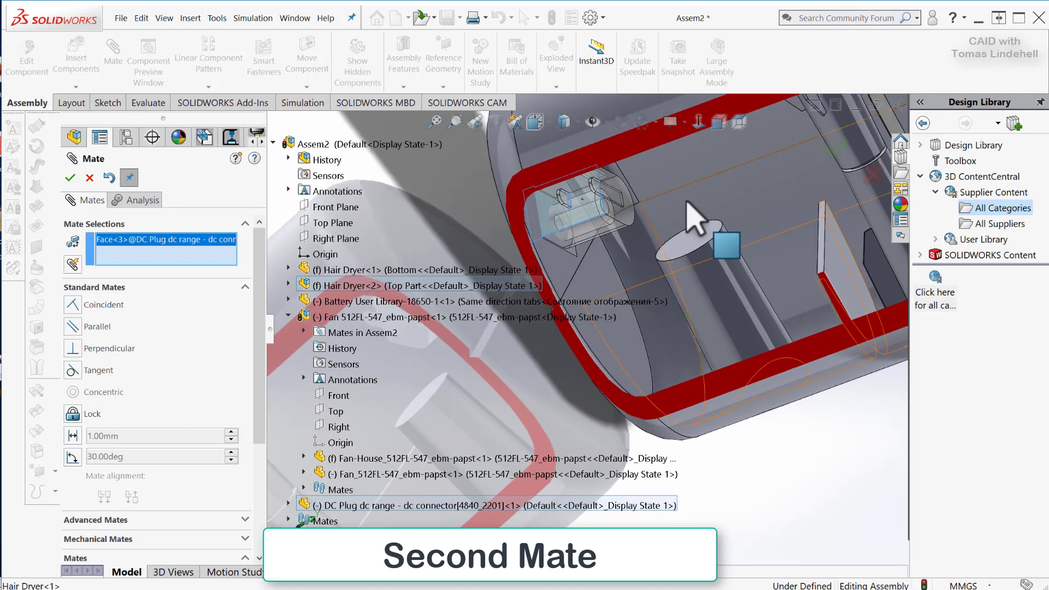
pyautogui.scroll(-2, 690, 204)
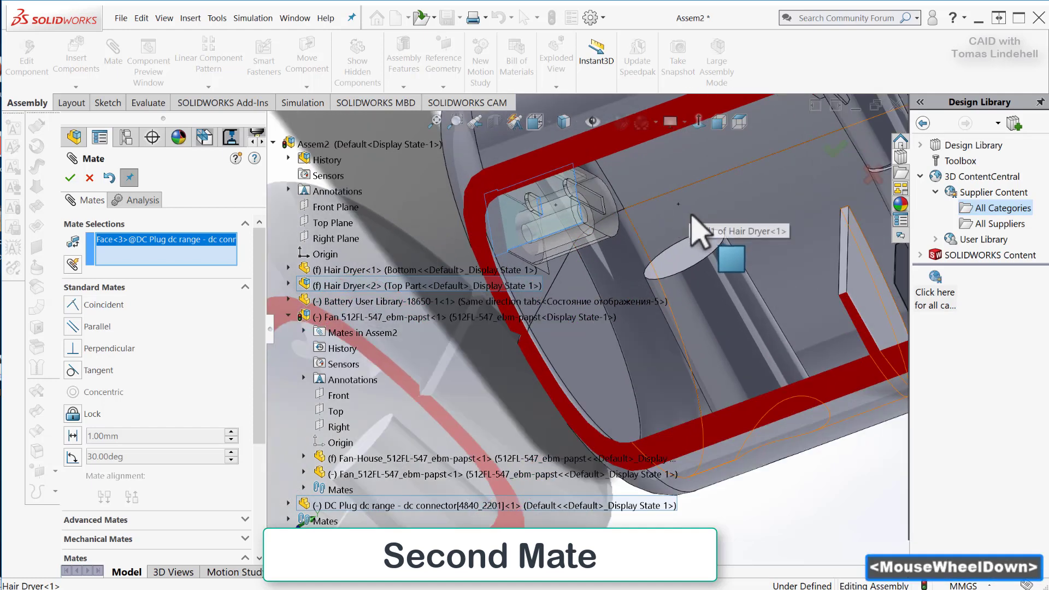
pyautogui.click(679, 257)
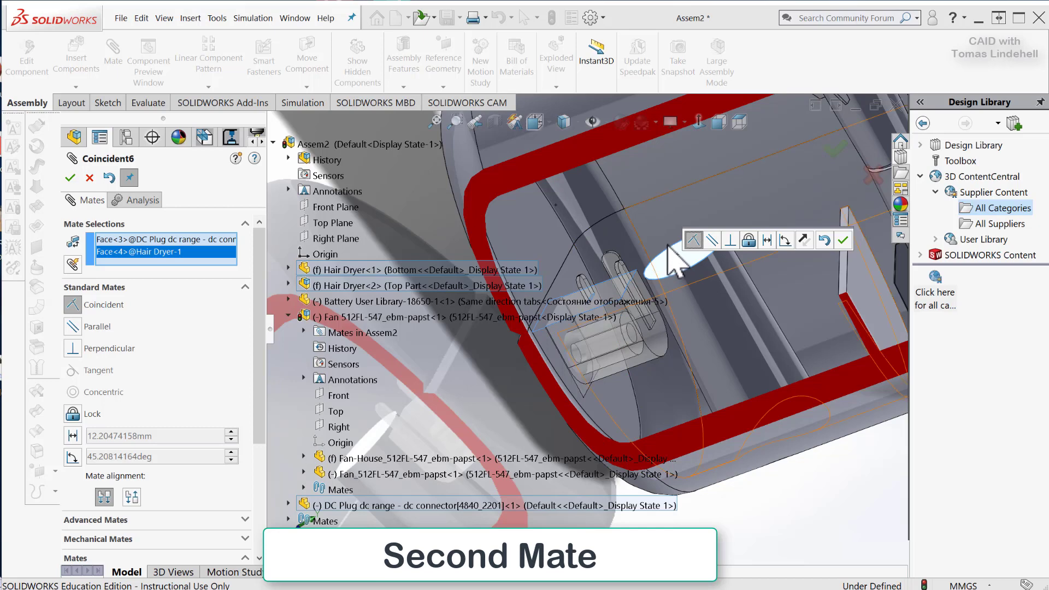
pyautogui.click(806, 240)
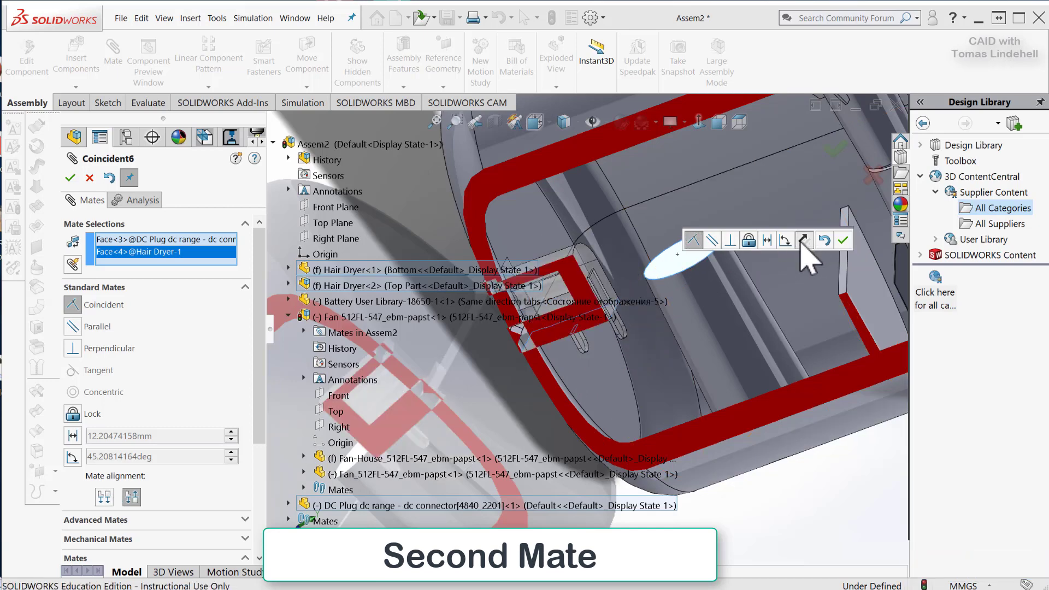
pyautogui.click(843, 240)
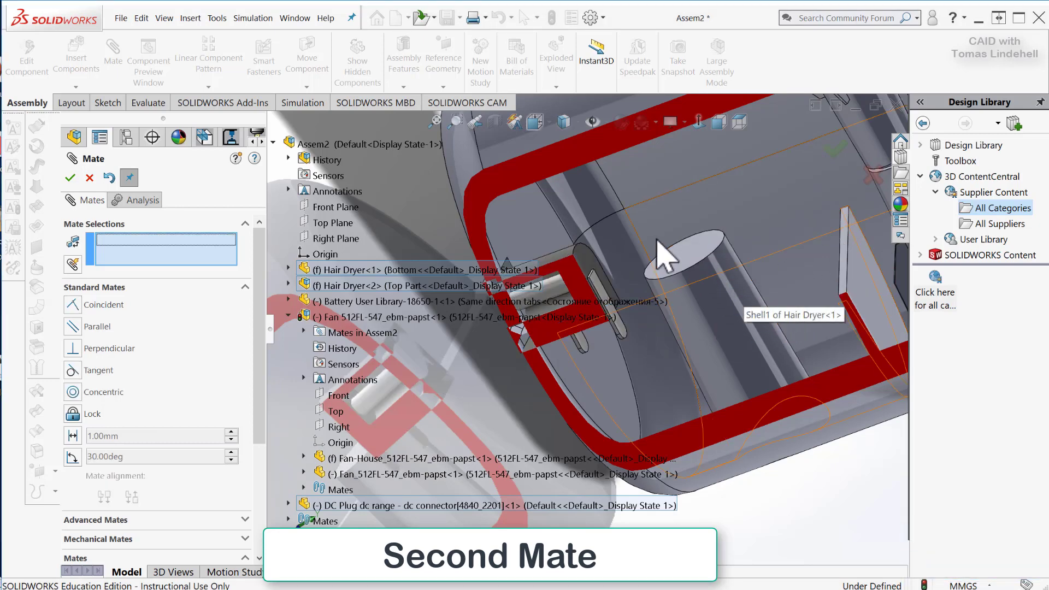
pyautogui.moveTo(590, 268); pyautogui.dragTo(600, 187)
pyautogui.scroll(-1, 643, 231)
pyautogui.moveTo(643, 232); pyautogui.dragTo(580, 198, button='middle')
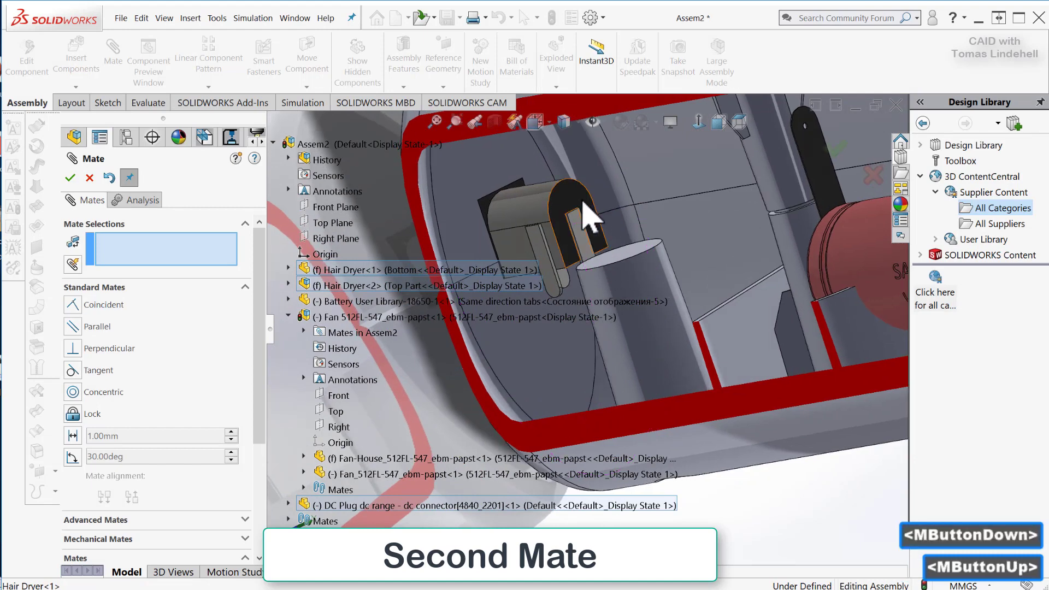
pyautogui.moveTo(552, 206); pyautogui.dragTo(547, 229)
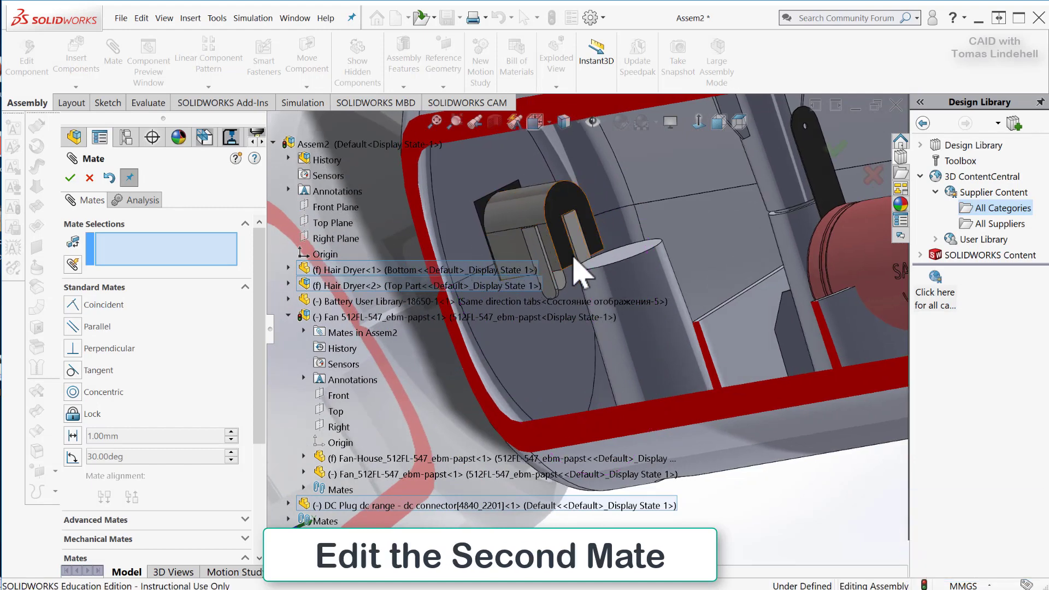
# Change the coincident mate between the DC plug and the cylindrical post to a distance mate of 5 mm.
pyautogui.moveTo(257, 275); pyautogui.dragTo(250, 406)
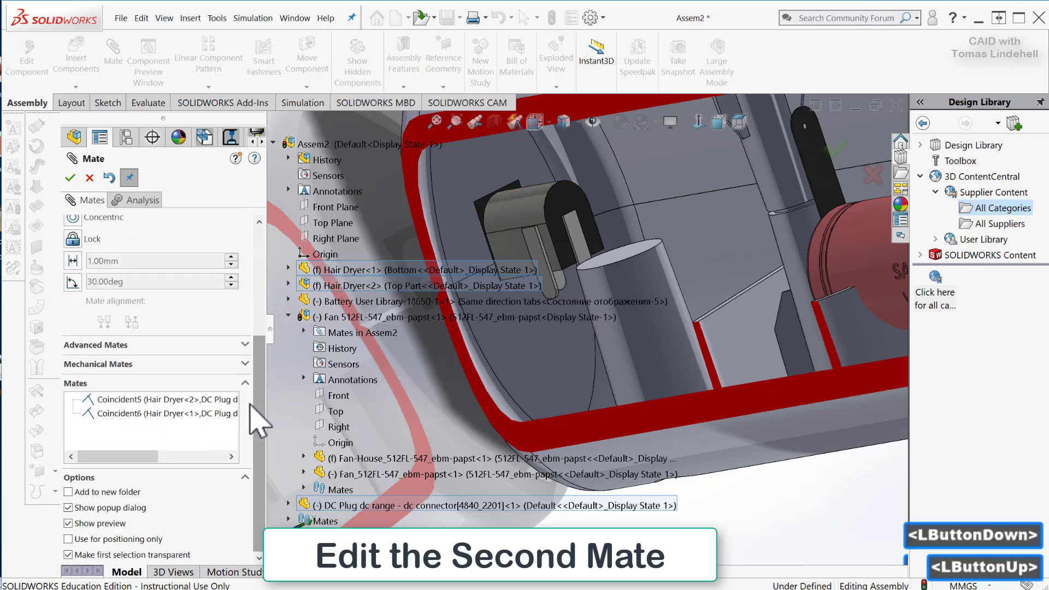
pyautogui.click(136, 414)
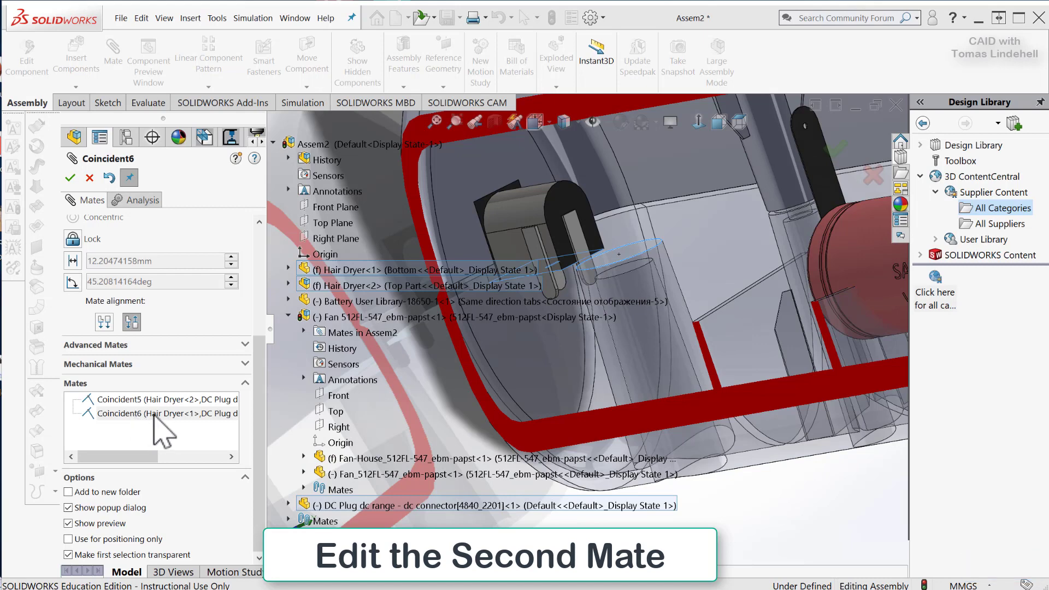
pyautogui.moveTo(256, 418); pyautogui.dragTo(261, 290)
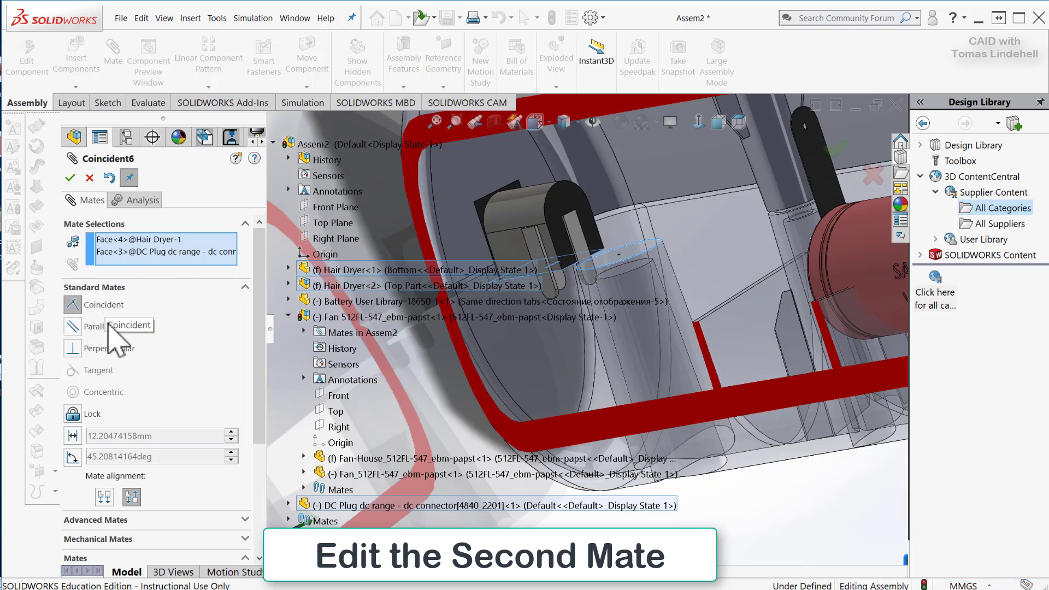
pyautogui.click(73, 435)
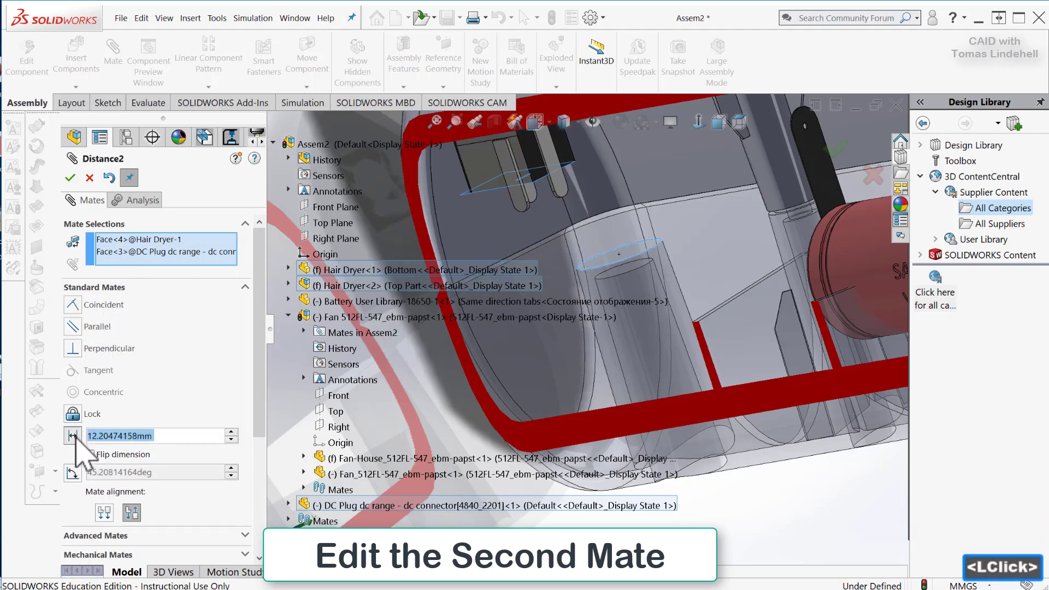
pyautogui.click(169, 436)
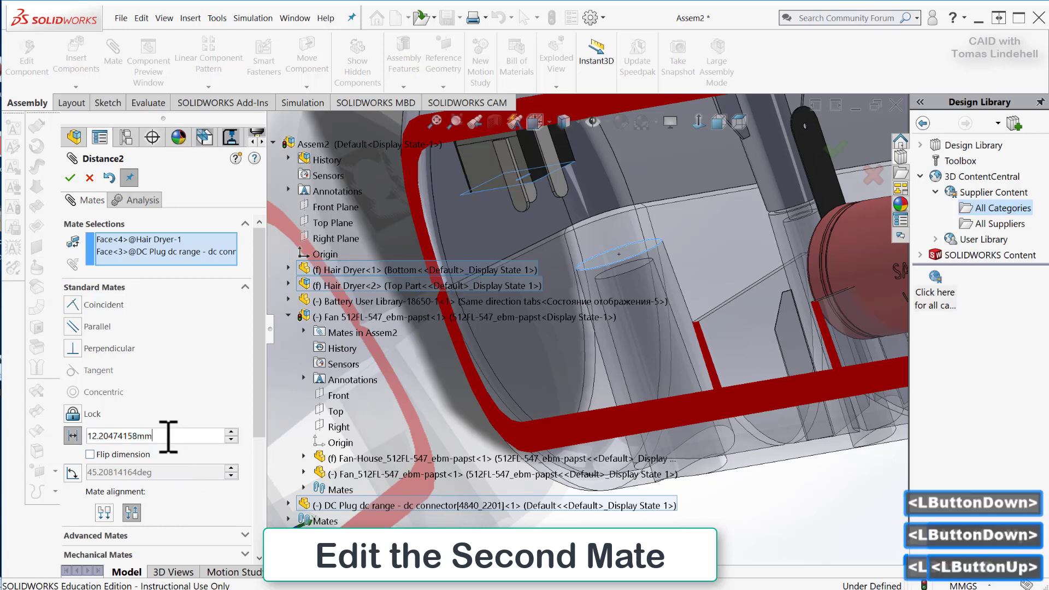
pyautogui.moveTo(169, 436); pyautogui.dragTo(81, 431)
pyautogui.write('5')
pyautogui.press('Return')
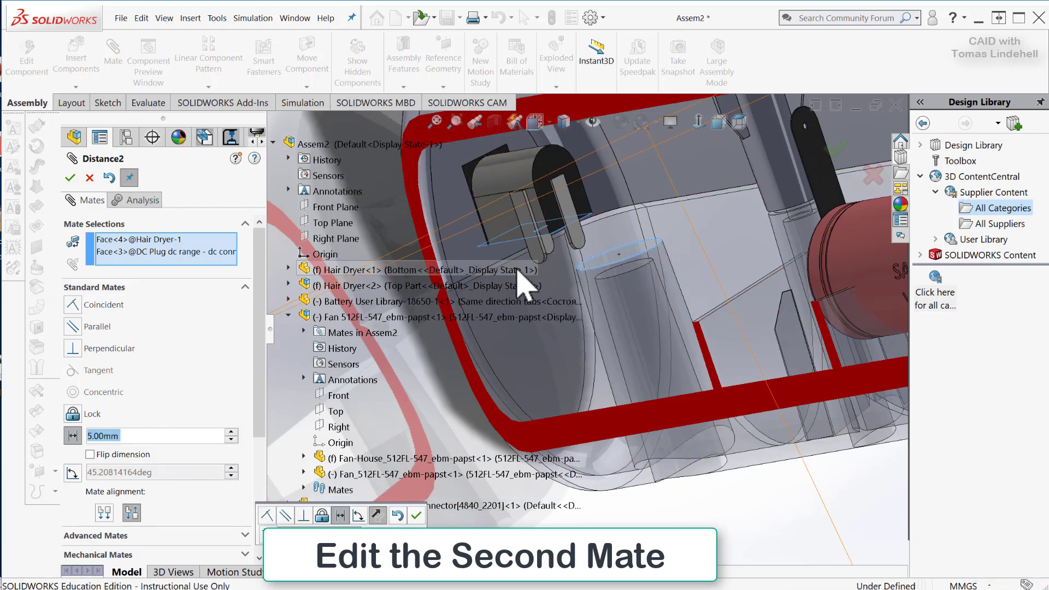
pyautogui.moveTo(535, 259); pyautogui.dragTo(545, 240, button='middle')
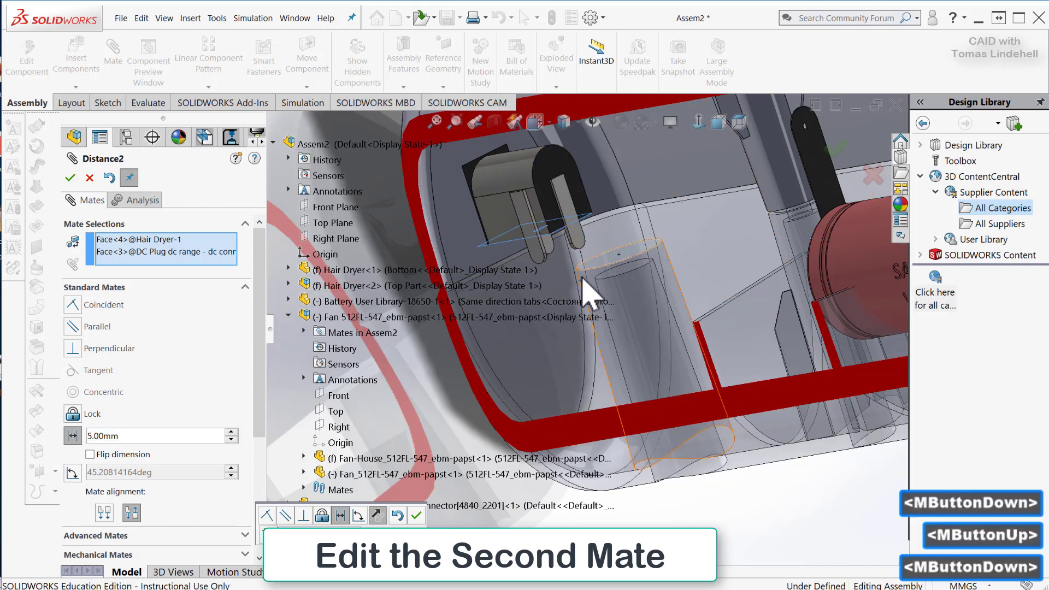
pyautogui.moveTo(775, 258); pyautogui.dragTo(596, 169, button='middle')
pyautogui.scroll(5, 798, 210)
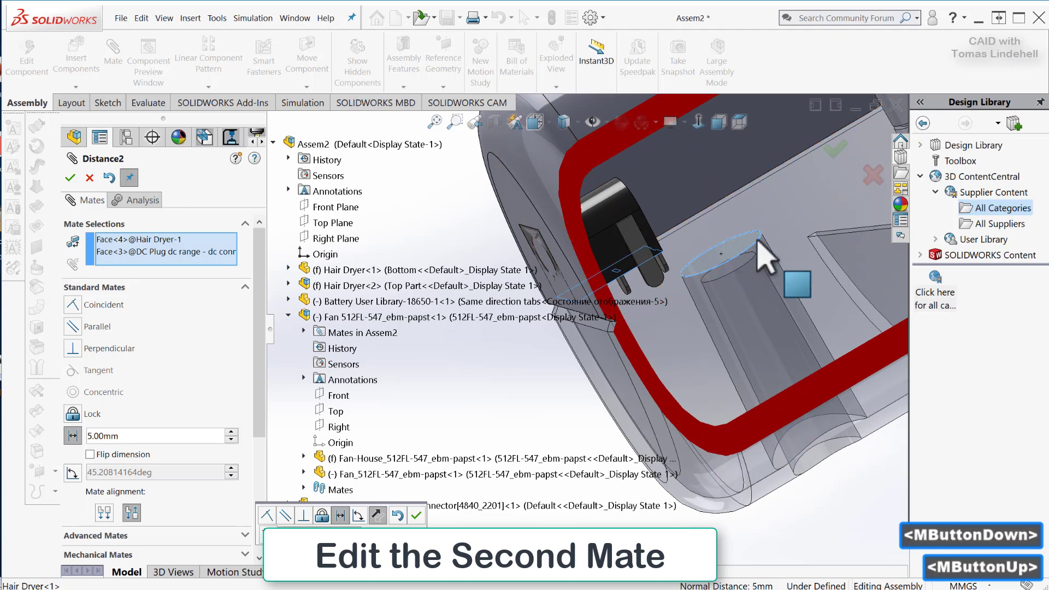
pyautogui.moveTo(765, 256); pyautogui.dragTo(824, 234, button='middle')
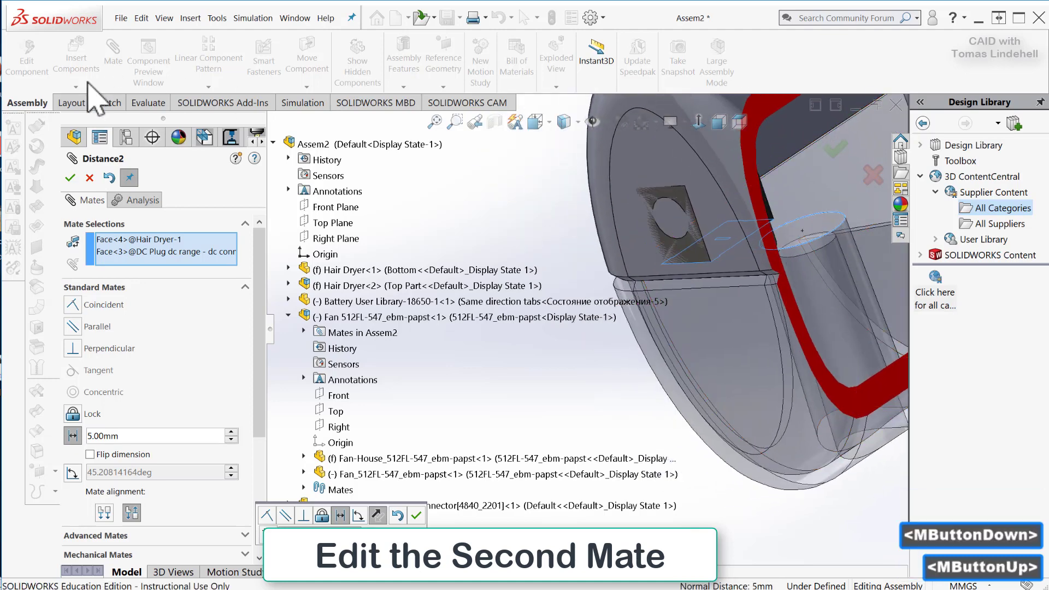
pyautogui.click(70, 178)
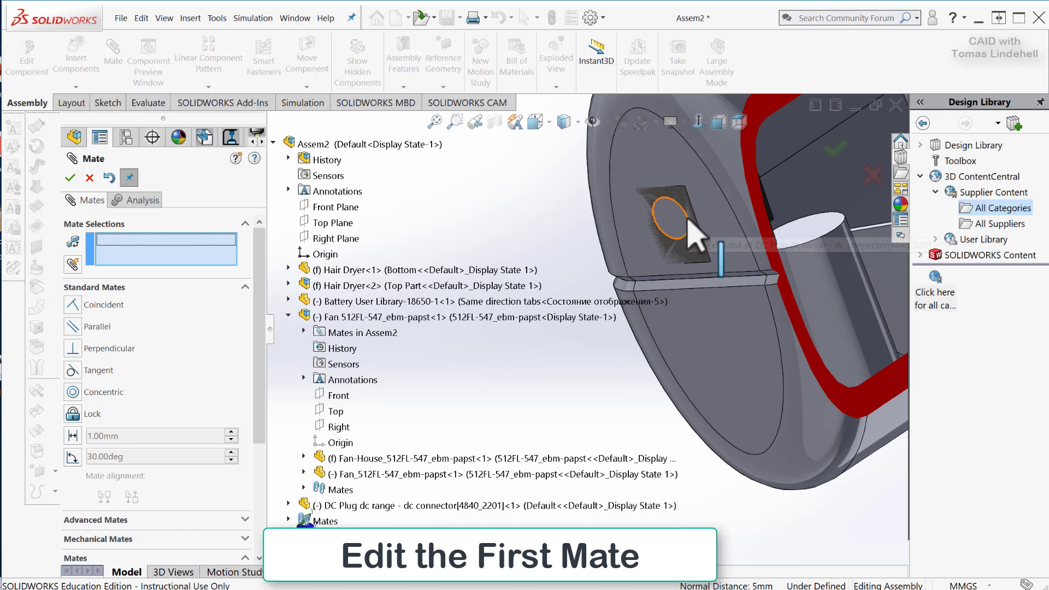
# Change the coincident mate between the DC plug's square socket face and the handle's end face to a distance mate.
pyautogui.moveTo(700, 281); pyautogui.dragTo(664, 267, button='middle')
pyautogui.moveTo(262, 322); pyautogui.dragTo(257, 460)
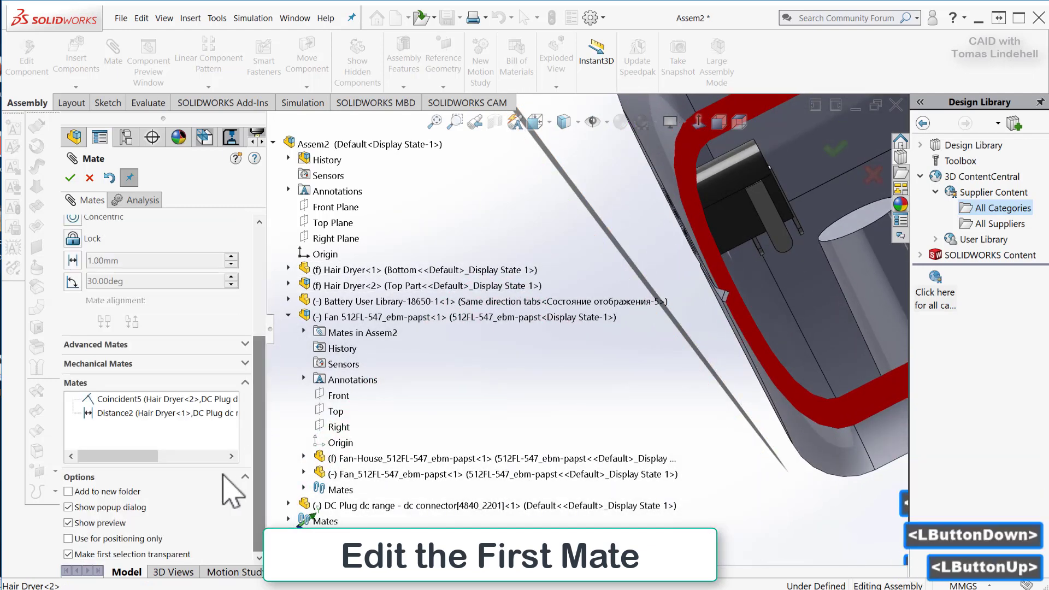
pyautogui.click(119, 400)
pyautogui.moveTo(653, 373); pyautogui.dragTo(686, 337, button='middle')
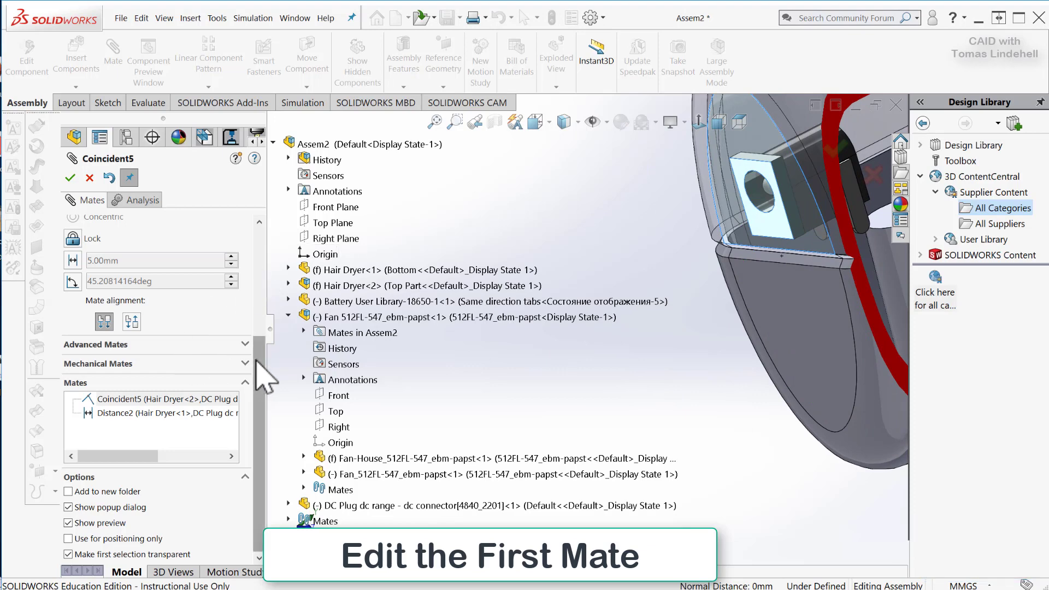
pyautogui.moveTo(264, 356); pyautogui.dragTo(265, 257)
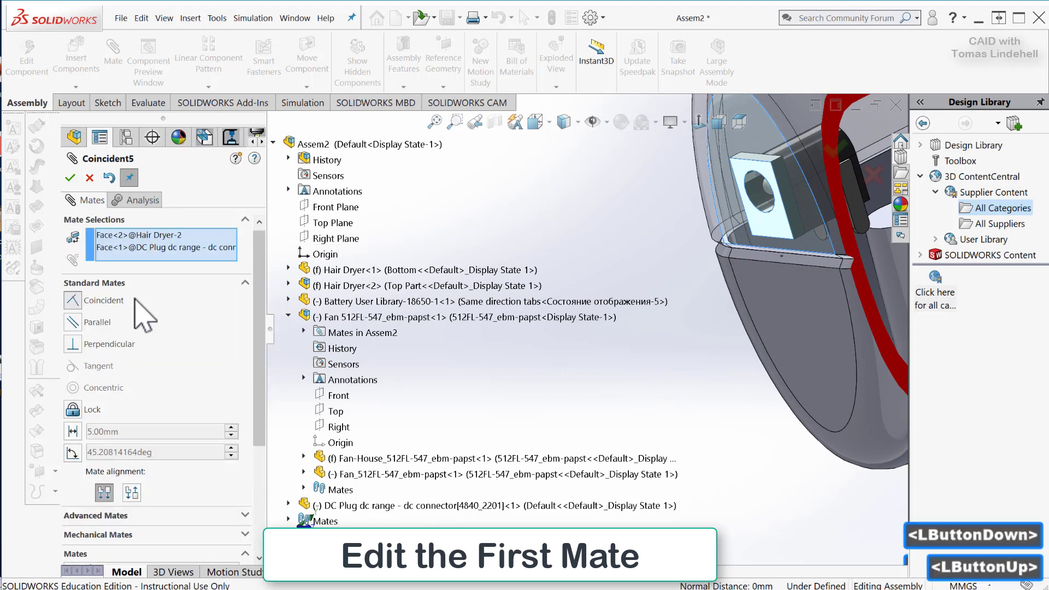
pyautogui.click(72, 432)
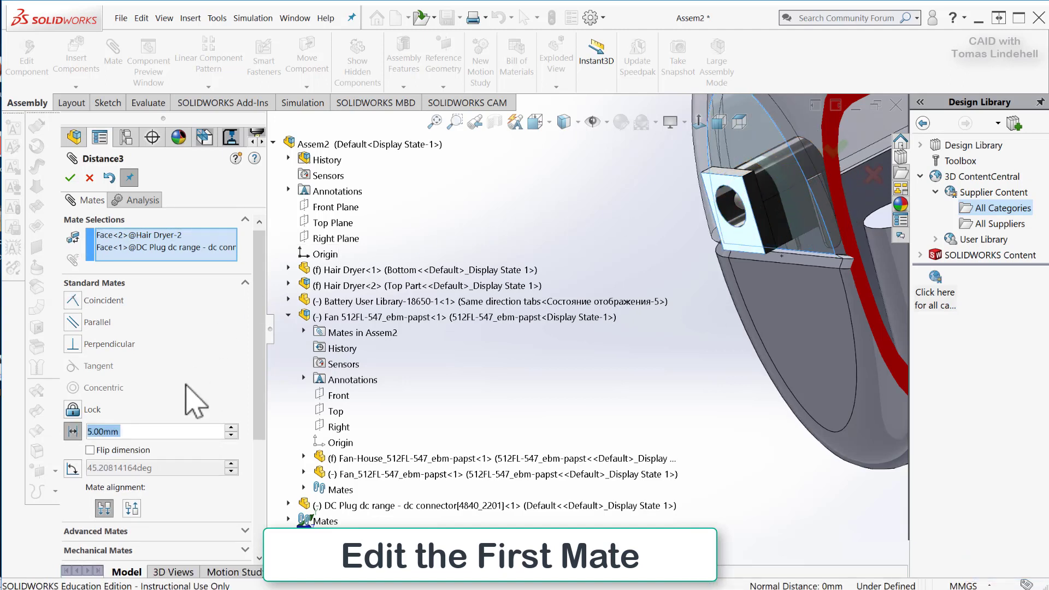
# Set the distance between the DC plug's socket face and the handle's end face to 1 mm.
pyautogui.click(147, 431)
pyautogui.moveTo(144, 431); pyautogui.dragTo(76, 431)
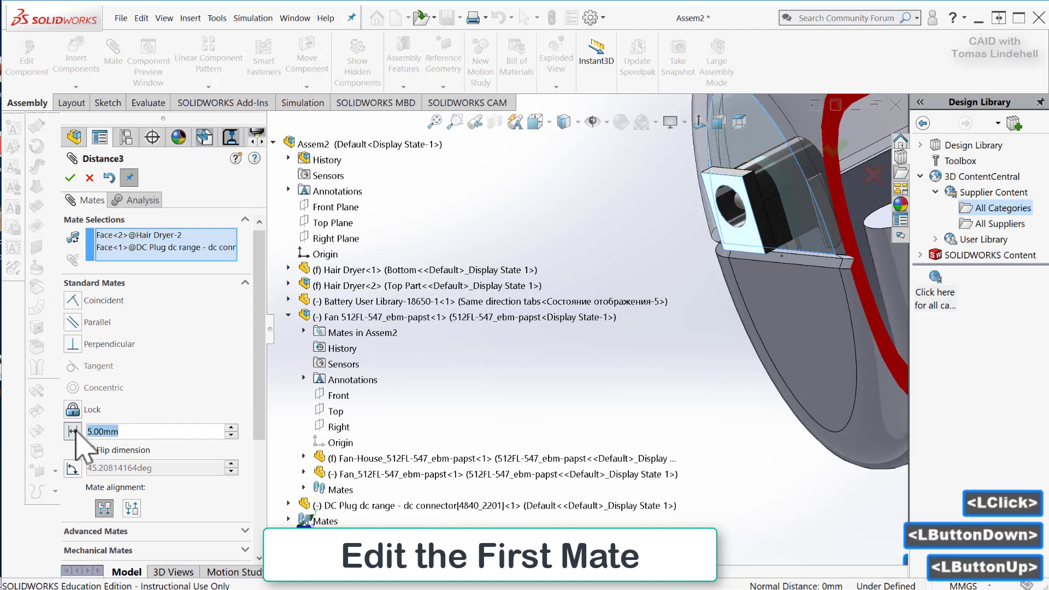
pyautogui.write('1')
pyautogui.press('Return')
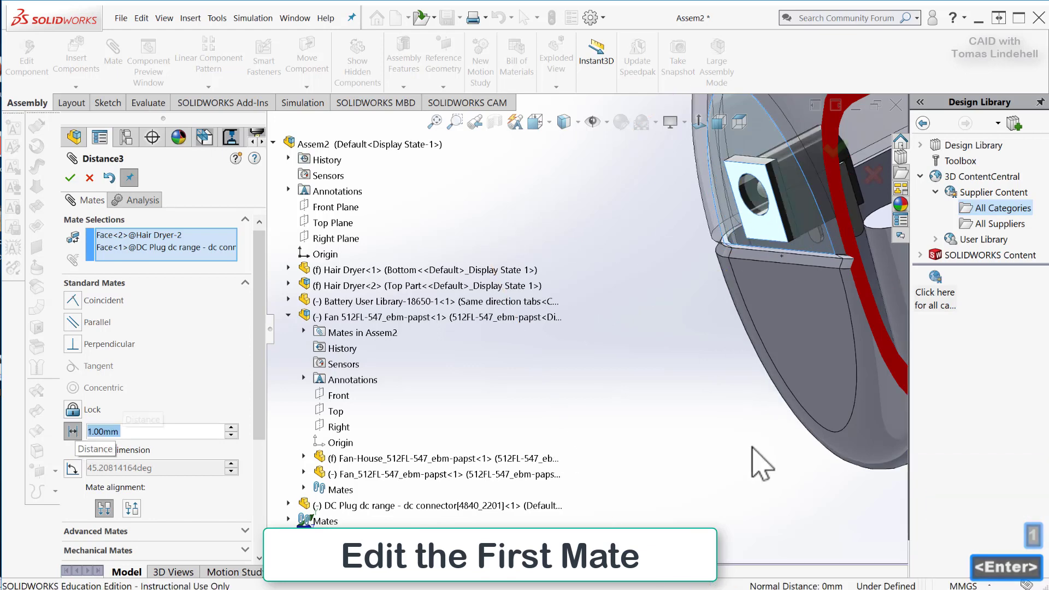
pyautogui.moveTo(711, 421); pyautogui.dragTo(711, 397, button='middle')
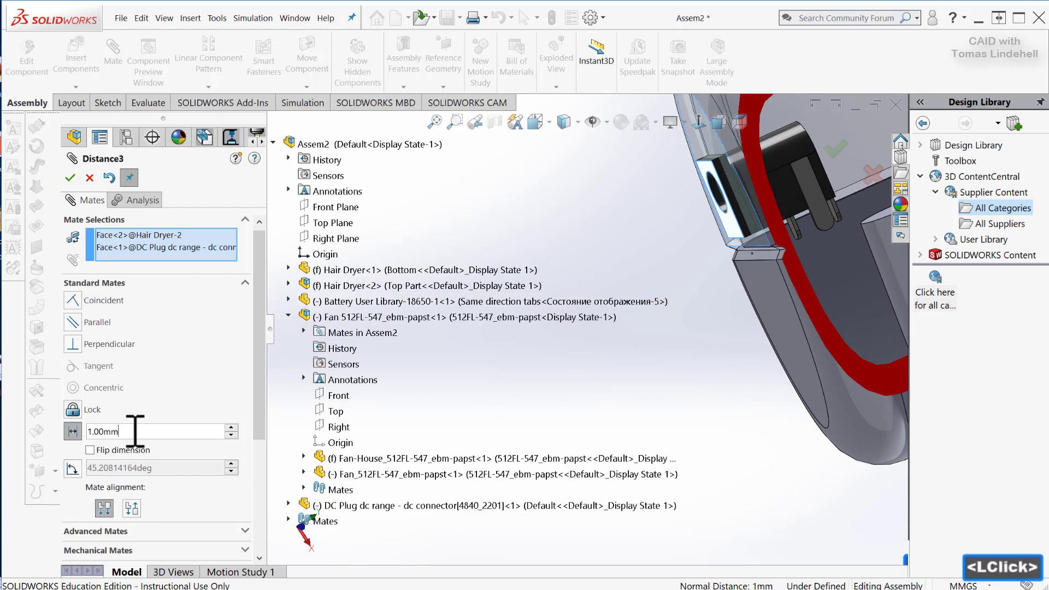
# Set the distance between the DC plug's socket face and the handle's end face to 0.5 mm and accept the mate.
pyautogui.moveTo(141, 431); pyautogui.dragTo(40, 430)
pyautogui.write('0.5')
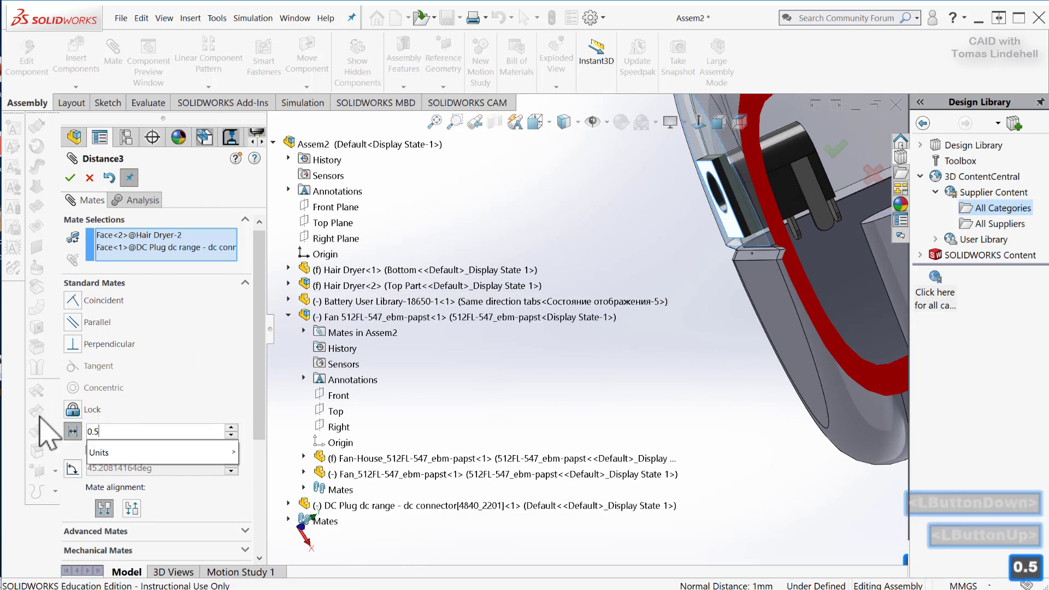
pyautogui.press('Return')
pyautogui.click(70, 177)
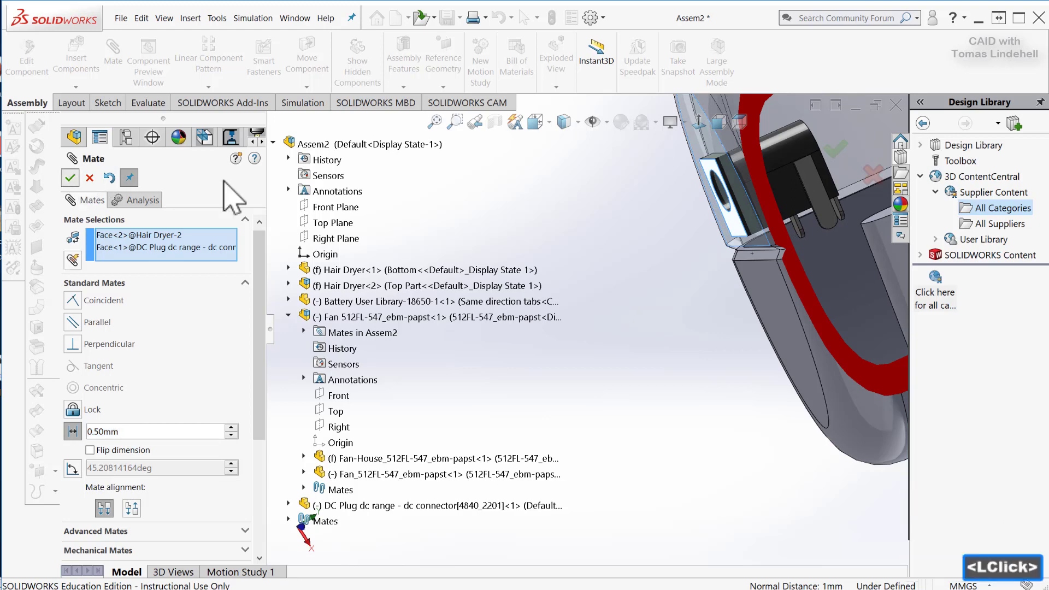
pyautogui.scroll(-4, 745, 283)
pyautogui.moveTo(744, 283); pyautogui.dragTo(754, 257, button='middle')
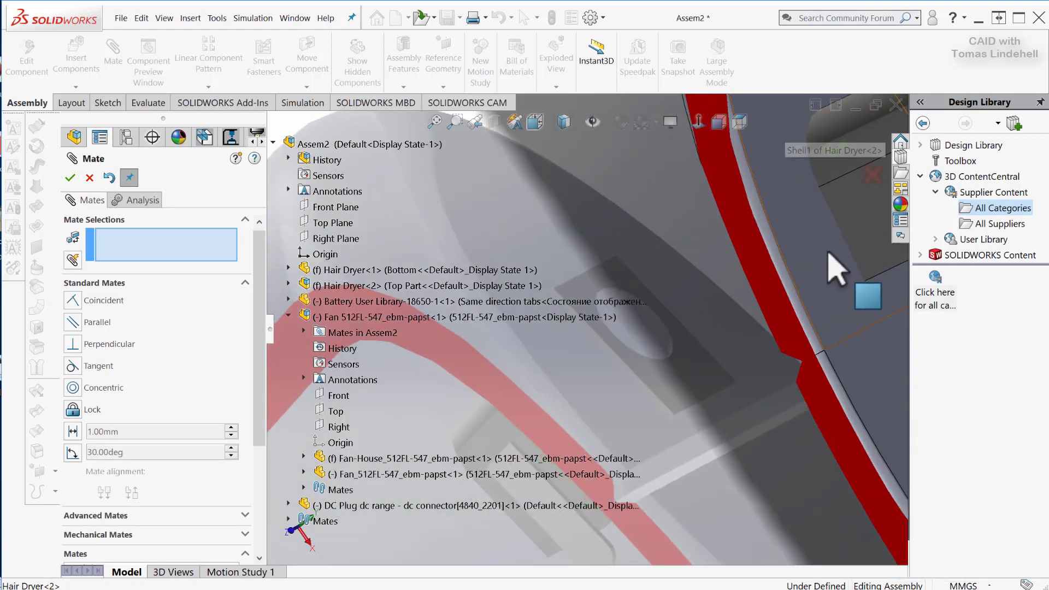
pyautogui.moveTo(751, 300)
pyautogui.mouseDown(button='middle')
pyautogui.moveTo(753, 283)
pyautogui.moveTo(757, 306)
pyautogui.mouseUp(button='middle')
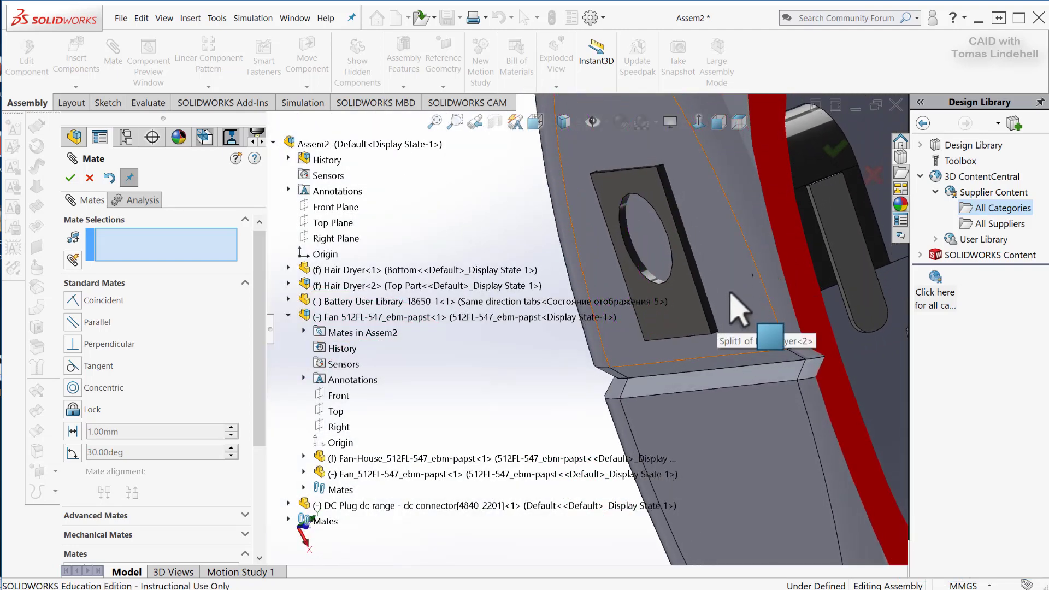
pyautogui.moveTo(724, 273); pyautogui.dragTo(735, 304, button='middle')
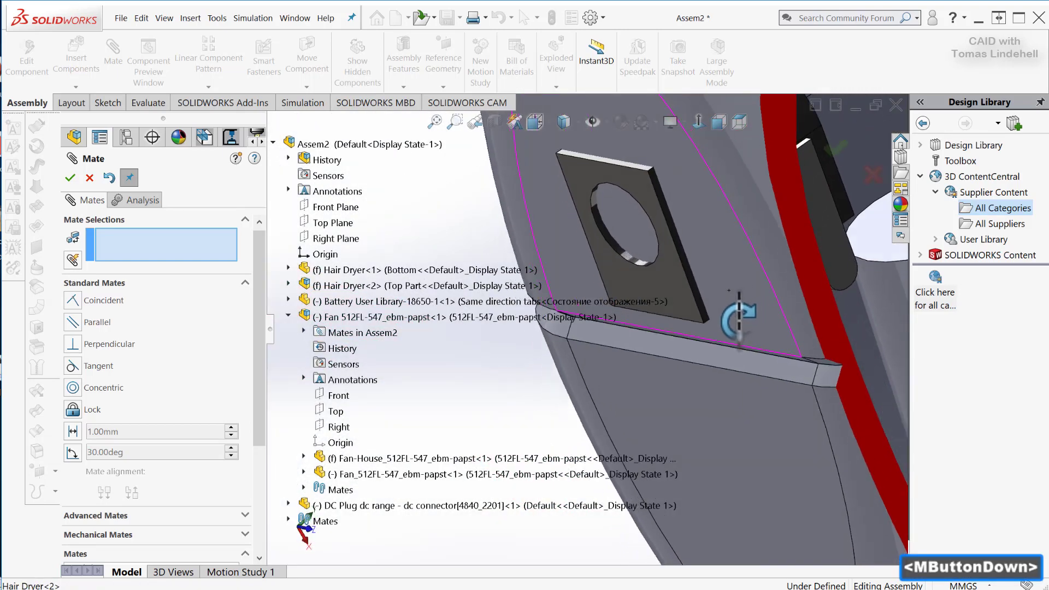
pyautogui.scroll(4, 744, 300)
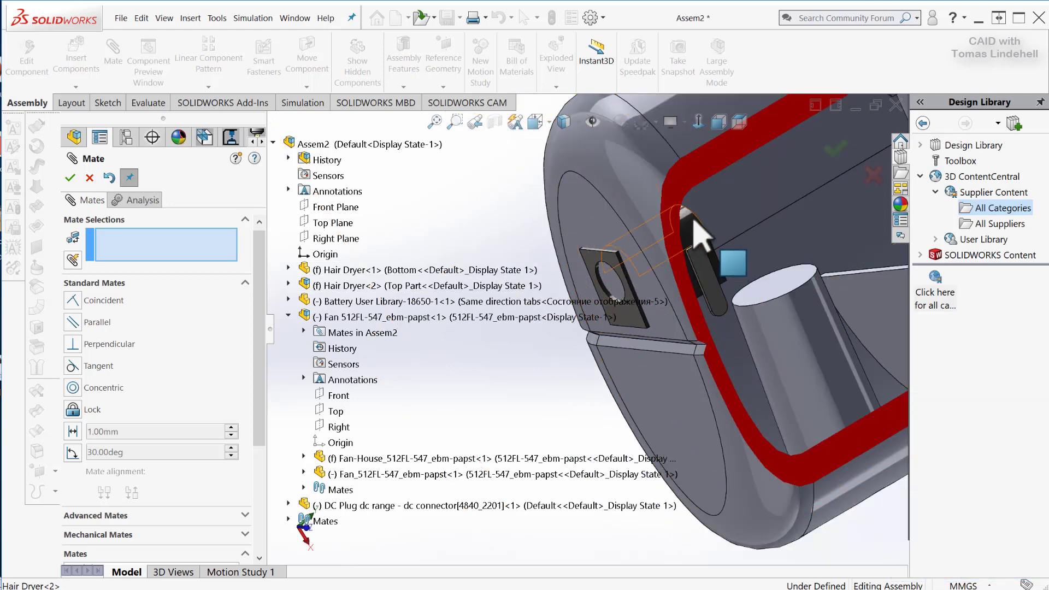
pyautogui.click(287, 317)
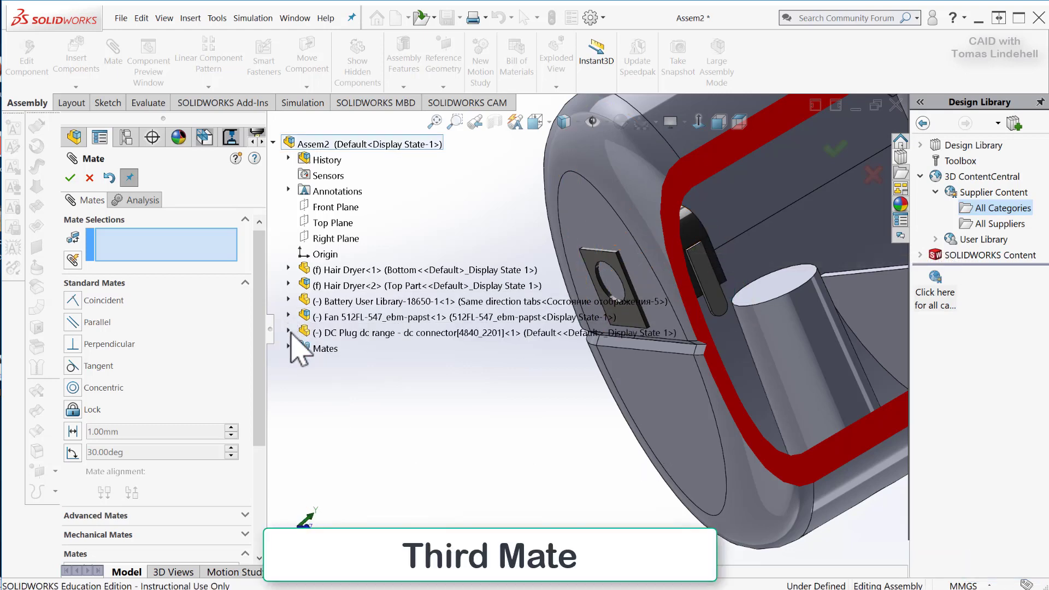
pyautogui.click(289, 333)
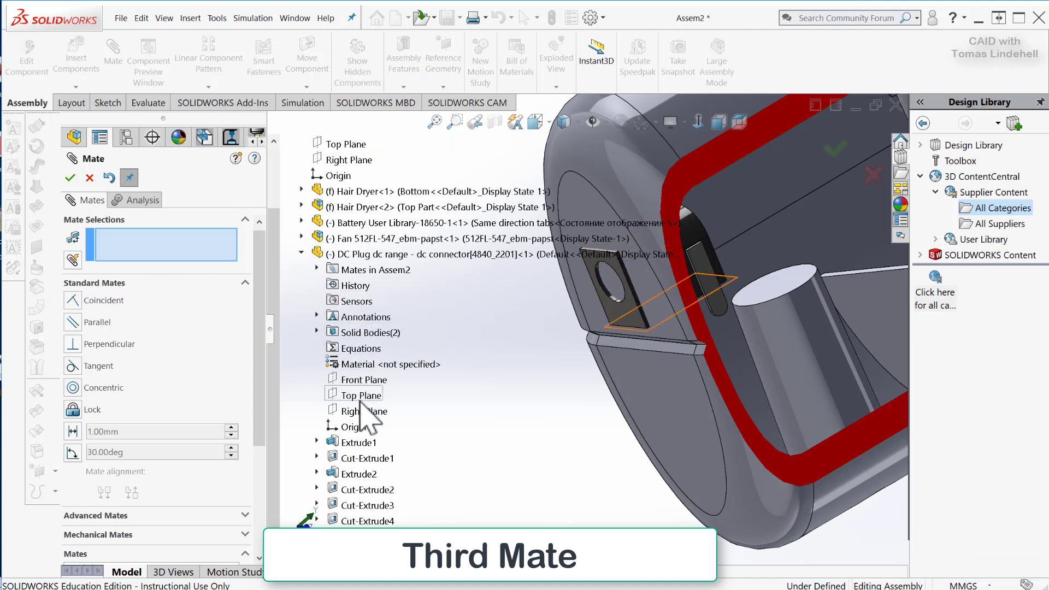
pyautogui.click(361, 411)
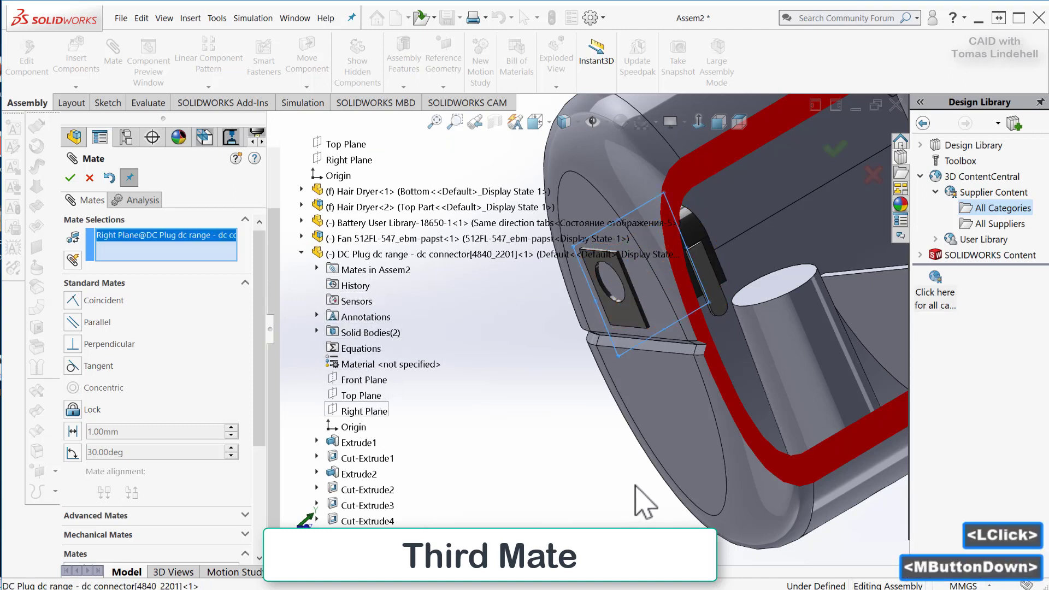
pyautogui.moveTo(633, 499); pyautogui.dragTo(695, 404, button='middle')
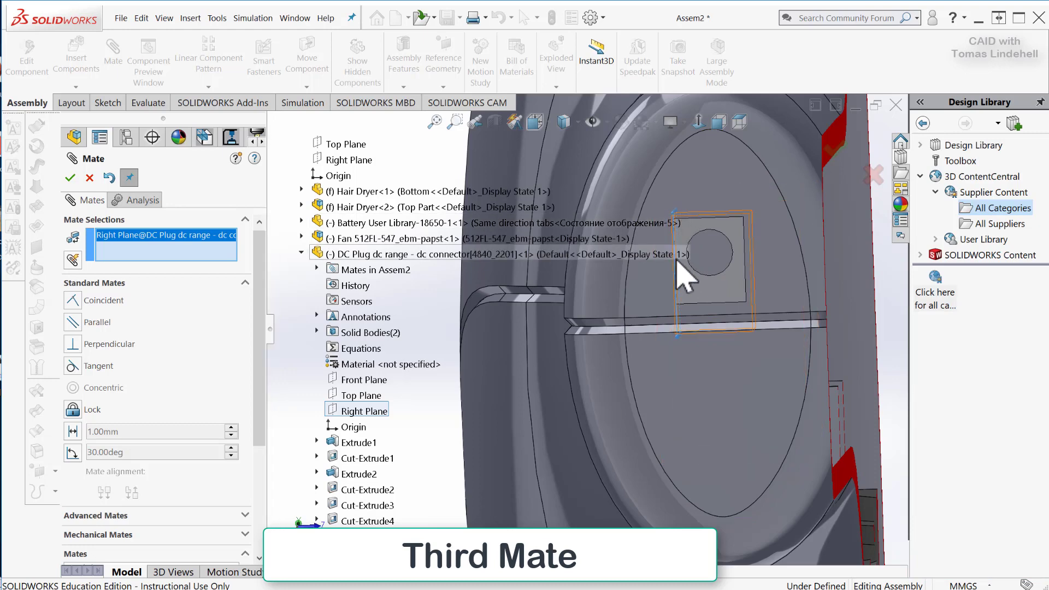
pyautogui.moveTo(708, 401)
pyautogui.mouseDown(button='middle')
pyautogui.moveTo(692, 430)
pyautogui.moveTo(709, 386)
pyautogui.mouseUp(button='middle')
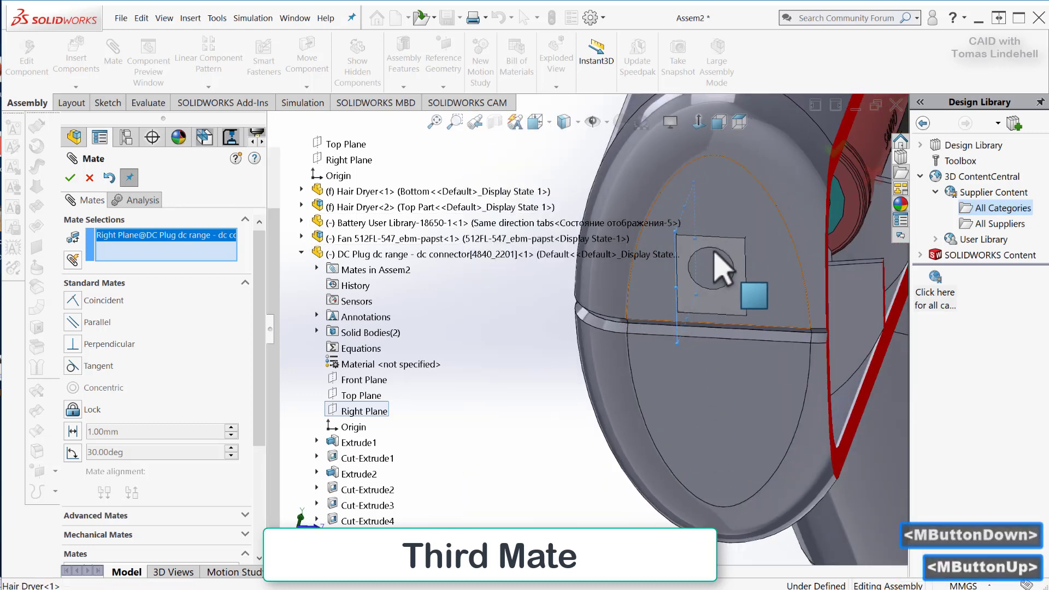
pyautogui.moveTo(718, 274); pyautogui.dragTo(704, 292, button='middle')
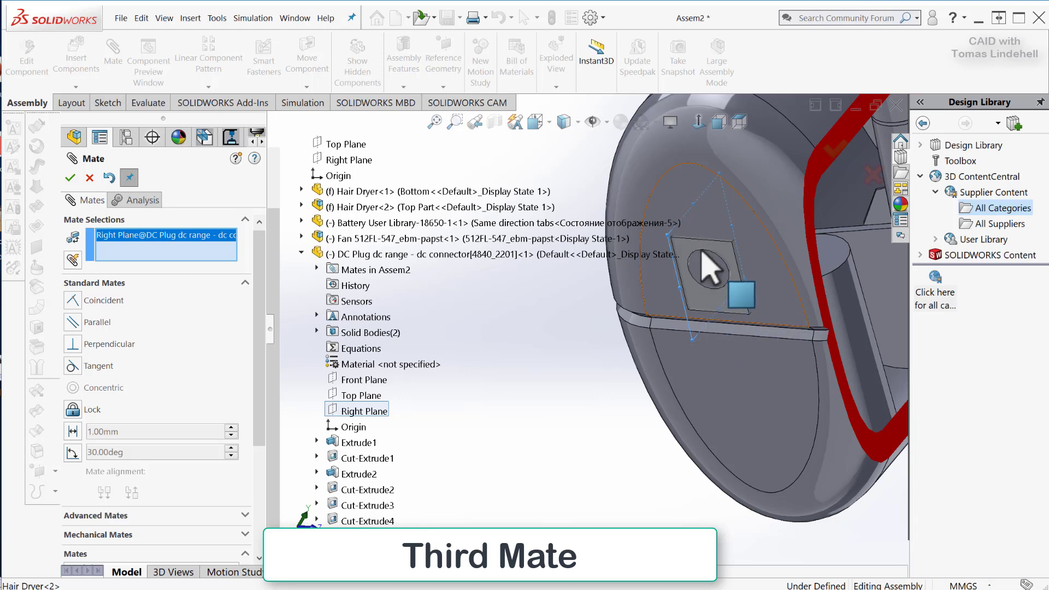
pyautogui.scroll(-2, 705, 257)
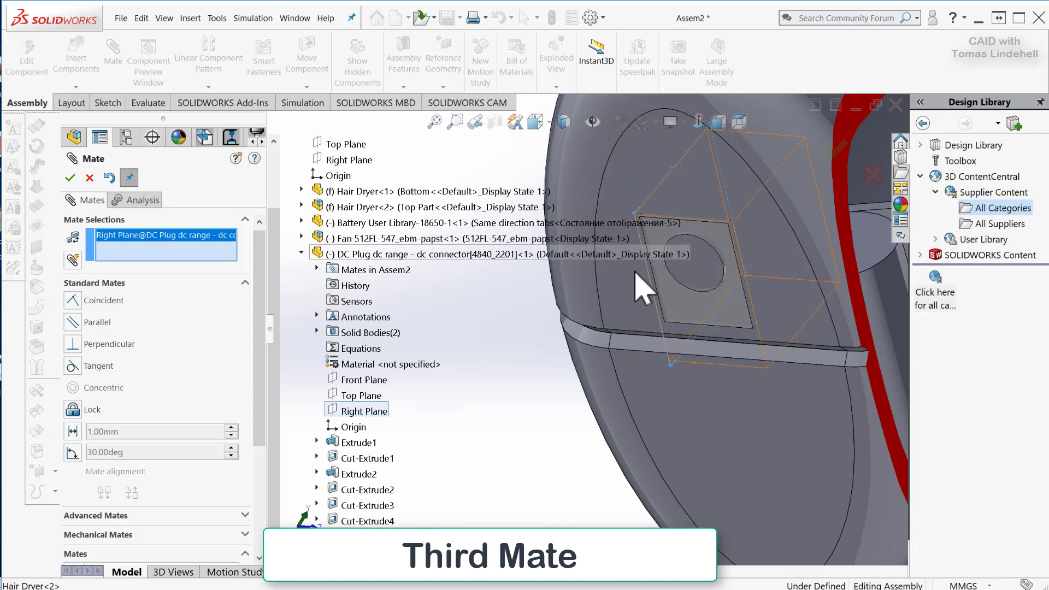
pyautogui.scroll(-3, 711, 279)
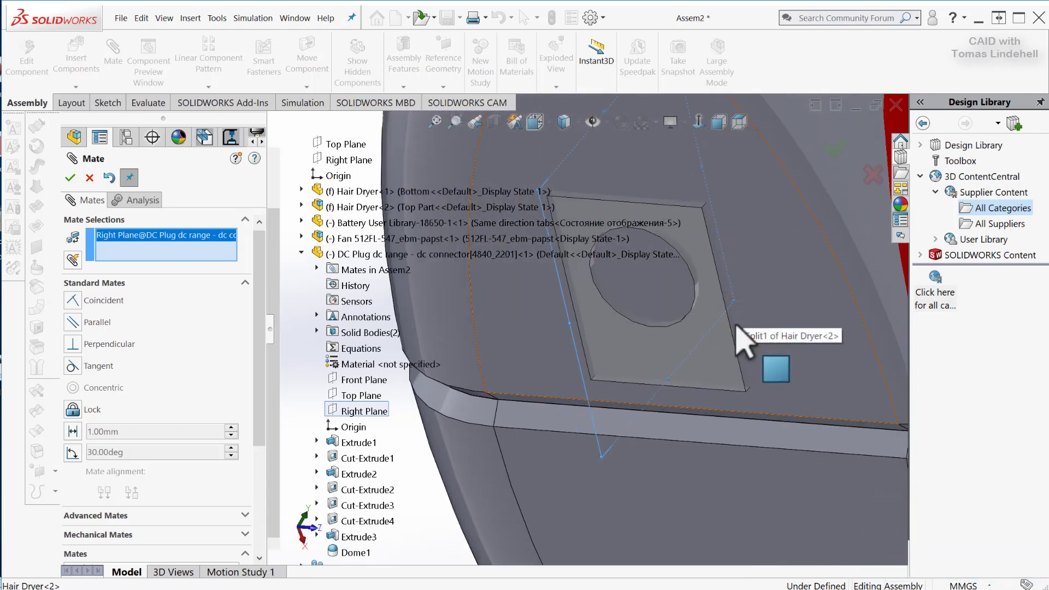
pyautogui.click(132, 248)
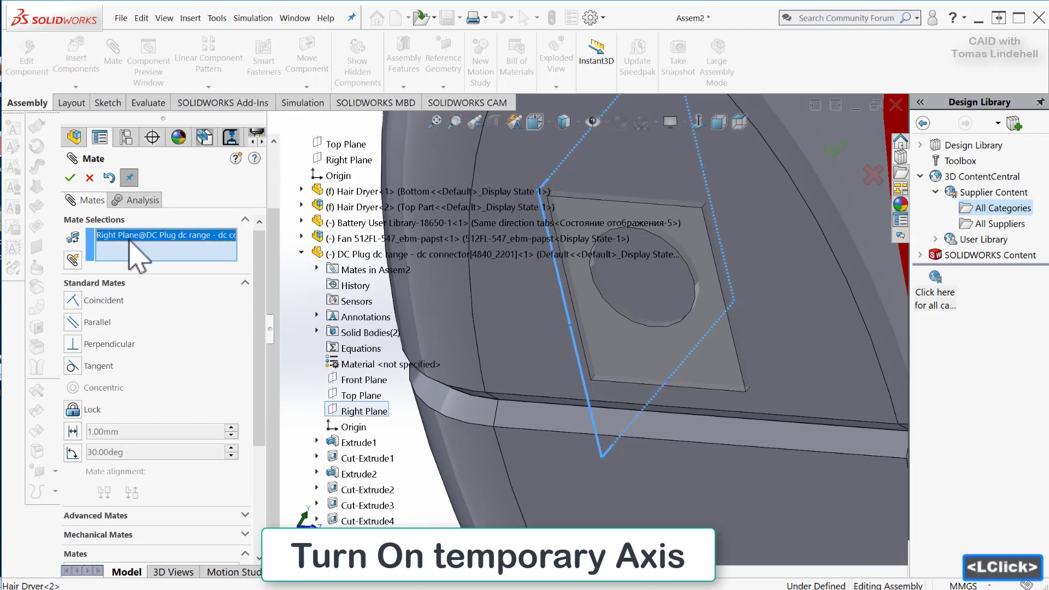
pyautogui.press('Delete')
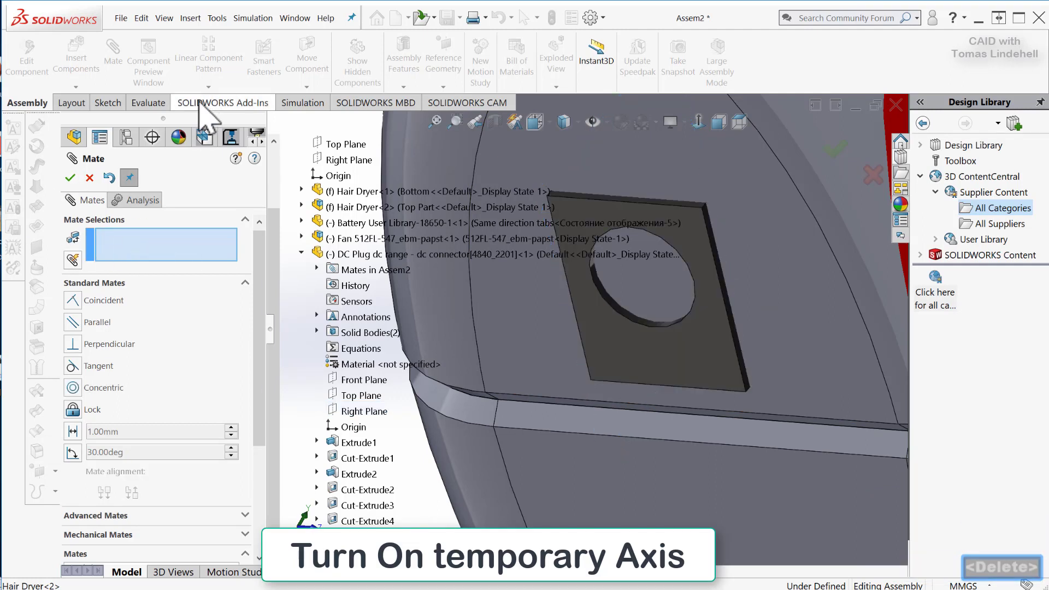
# Turn on the display of temporary axes in the assembly.
pyautogui.click(141, 18)
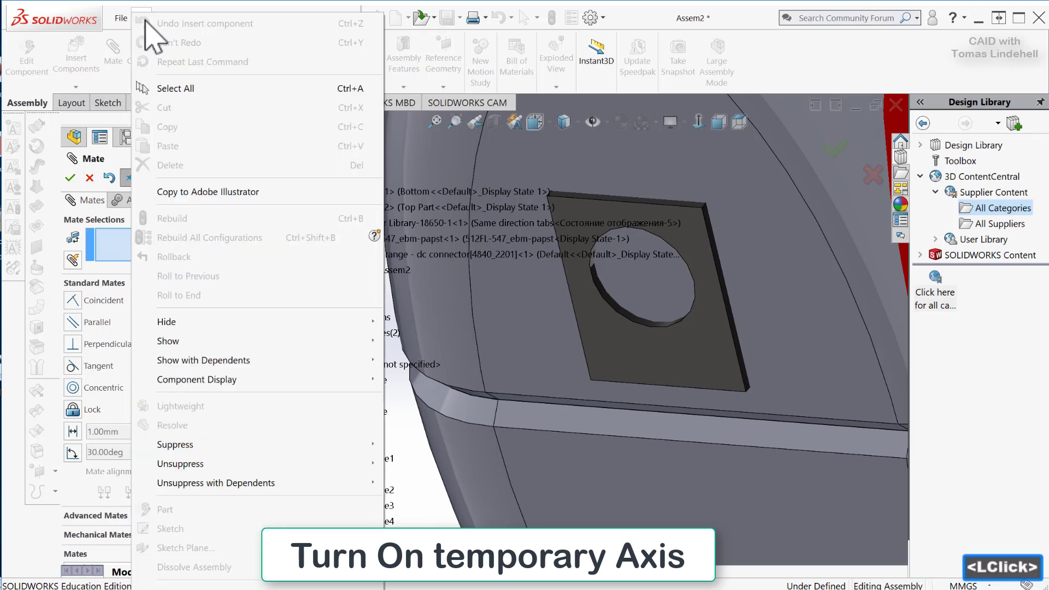
pyautogui.moveTo(163, 19)
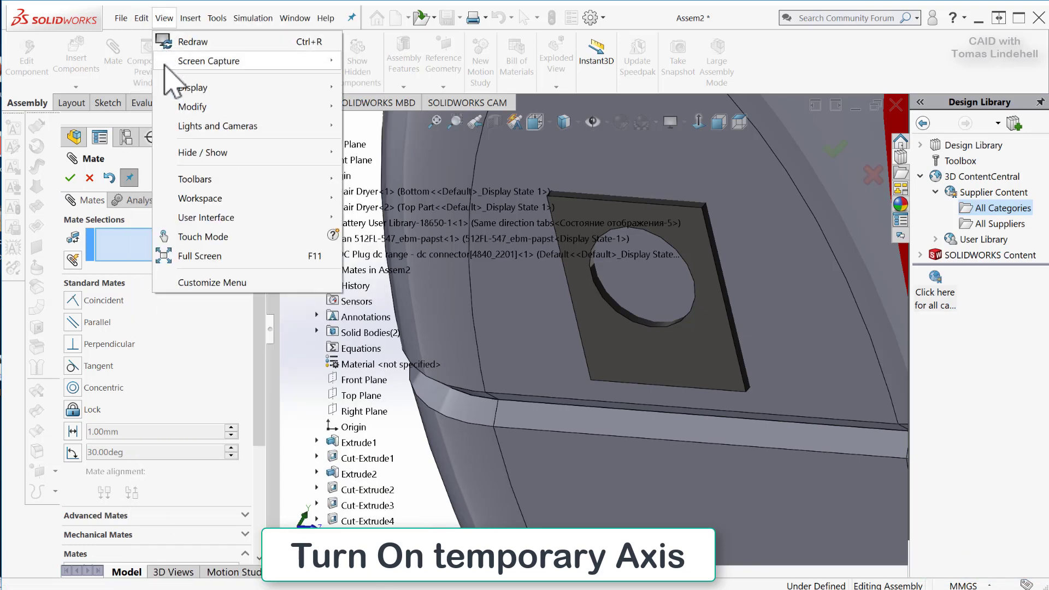
pyautogui.moveTo(201, 154)
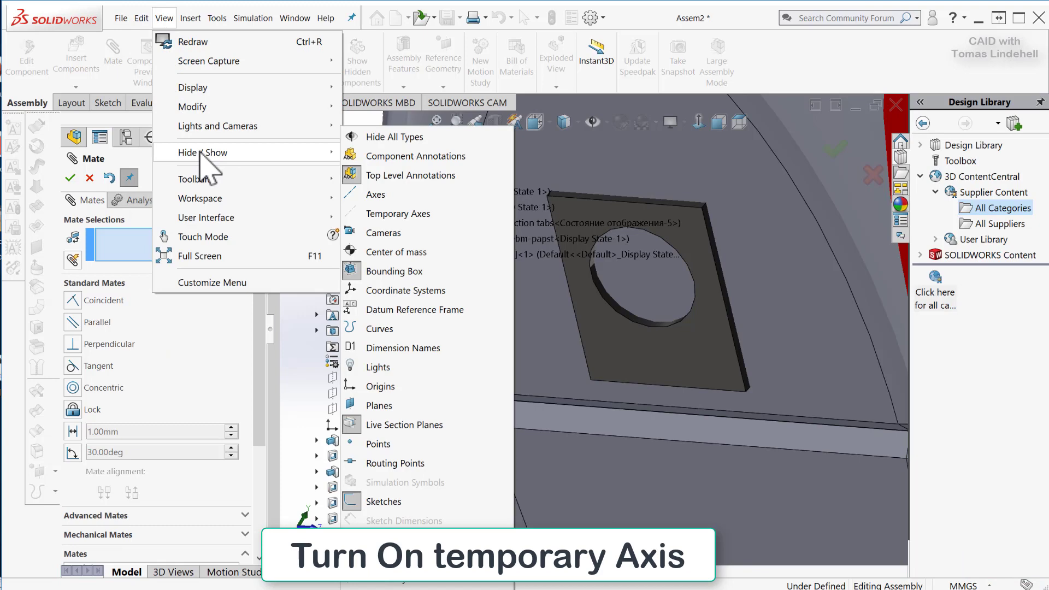
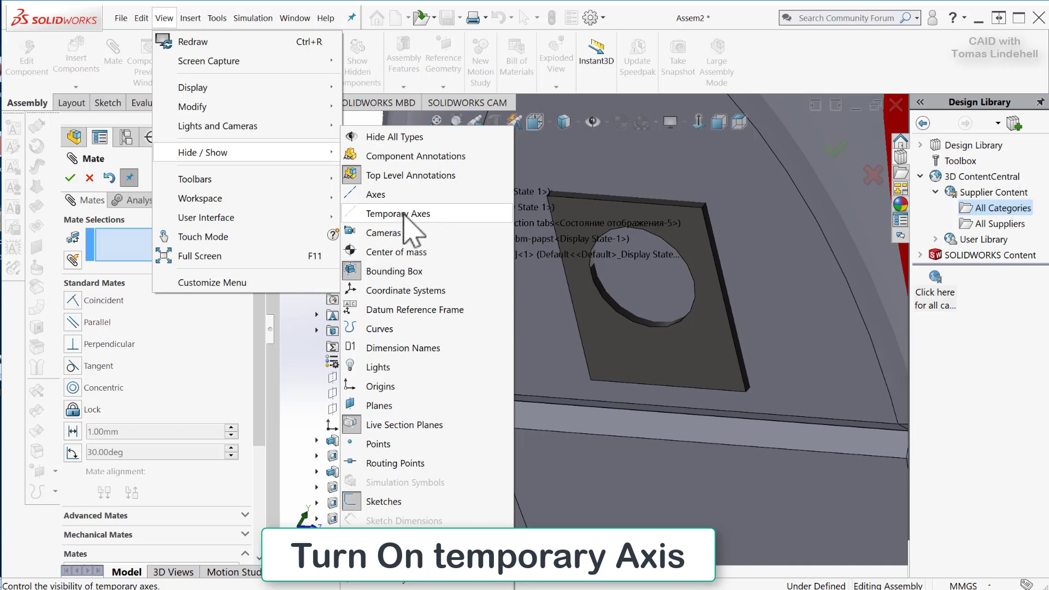
# Show the temporary axes and select the axis through the DC plug's round socket hole as the first mate entity.
pyautogui.click(412, 215)
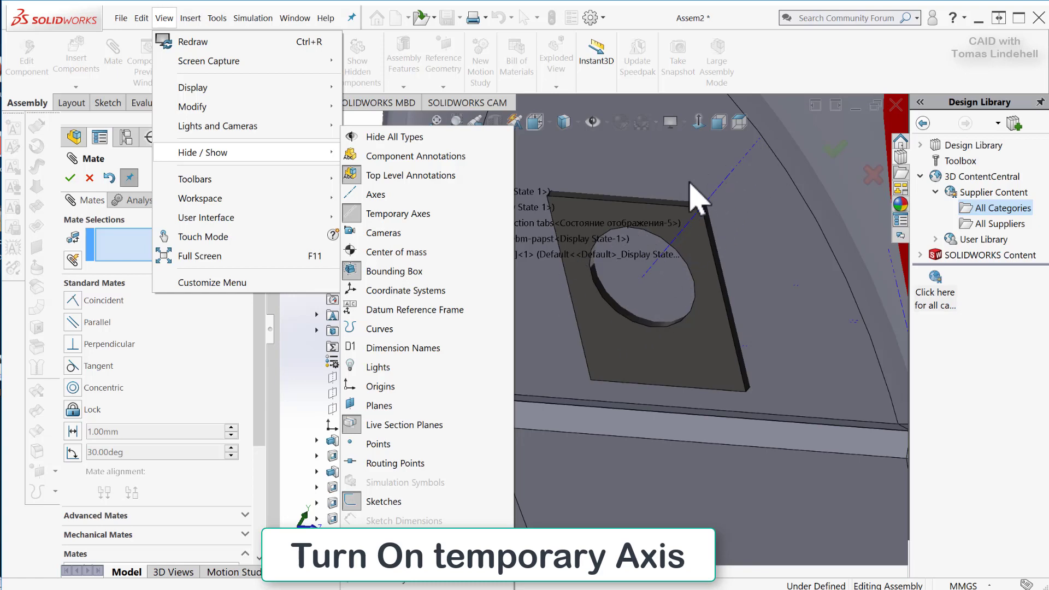
pyautogui.click(140, 230)
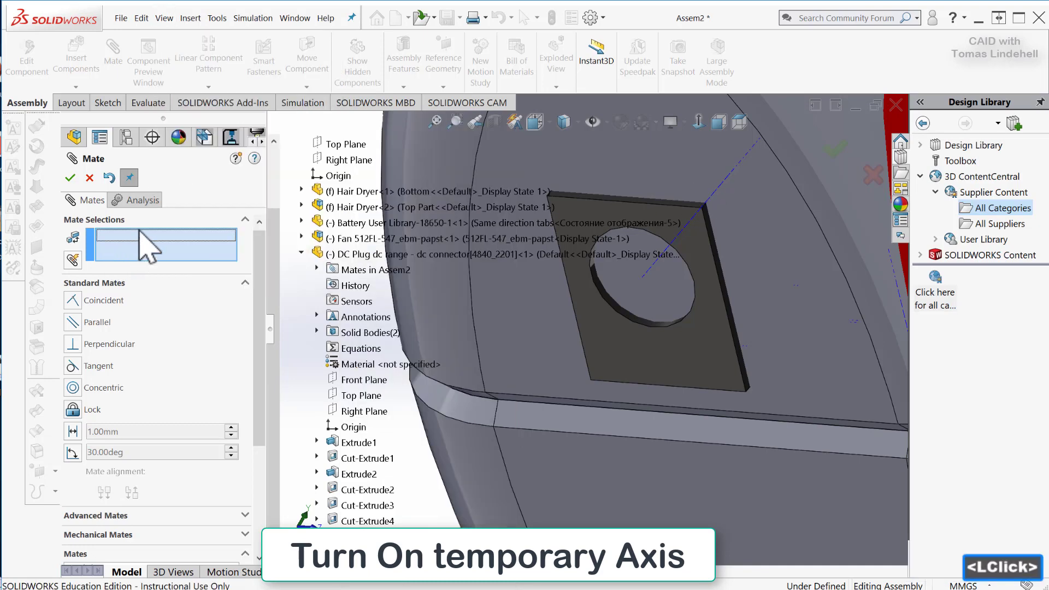
pyautogui.click(728, 178)
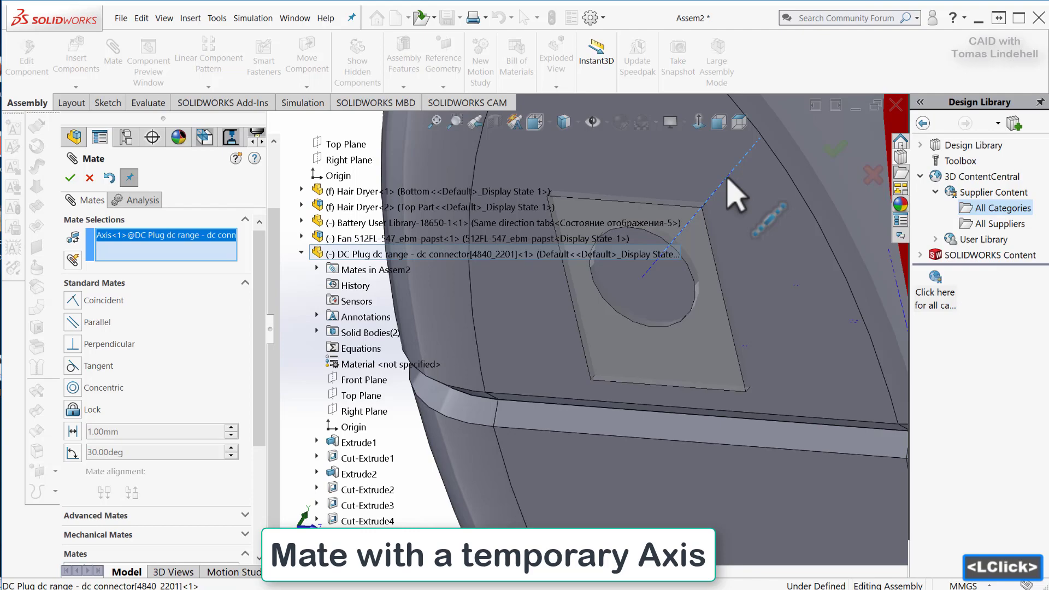
pyautogui.scroll(5, 756, 295)
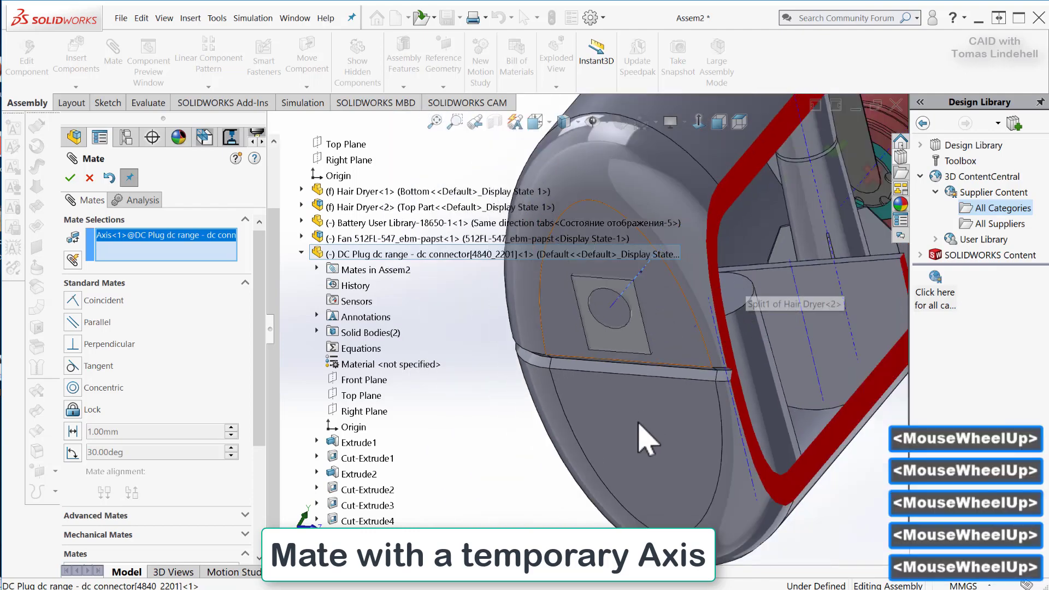
pyautogui.moveTo(648, 439); pyautogui.dragTo(651, 409, button='middle')
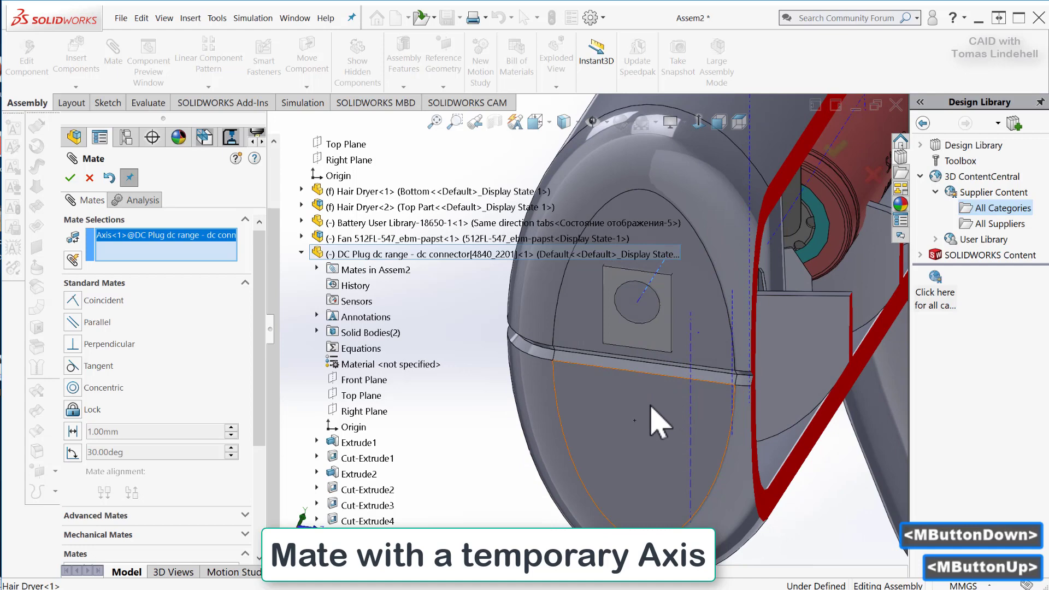
# Mate the DC plug's hole axis coincident with the assembly's Front Plane and finish the Mate command.
pyautogui.click(301, 252)
pyautogui.scroll(2, 313, 263)
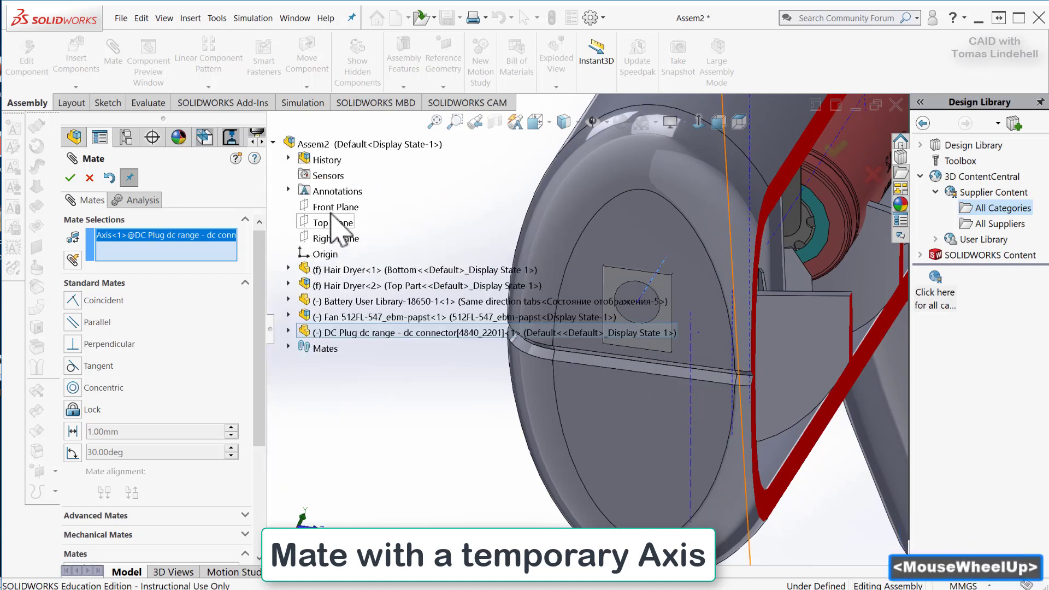
pyautogui.scroll(-5, 437, 370)
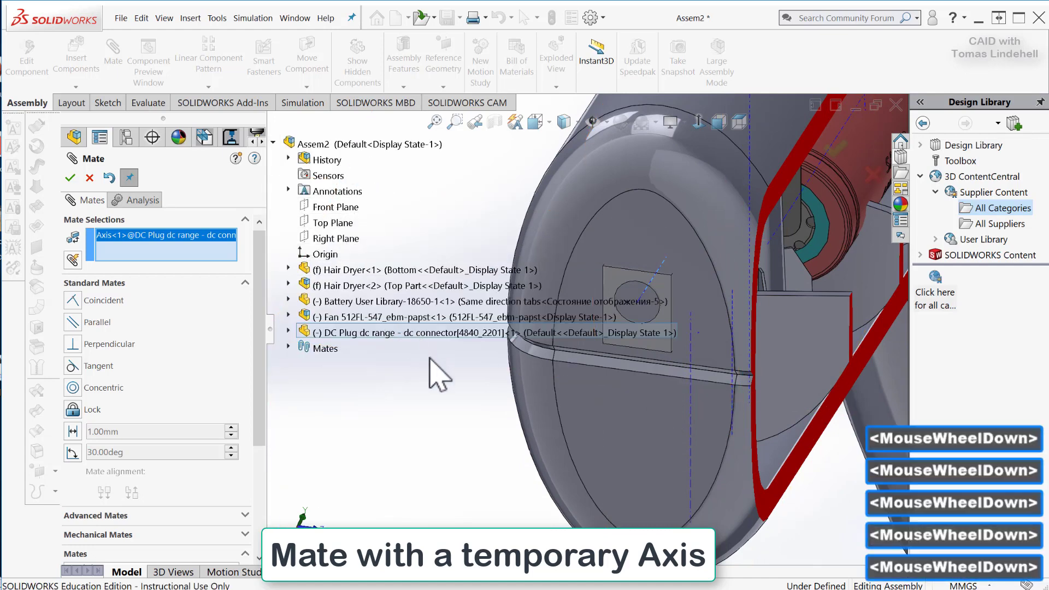
pyautogui.scroll(10, 850, 356)
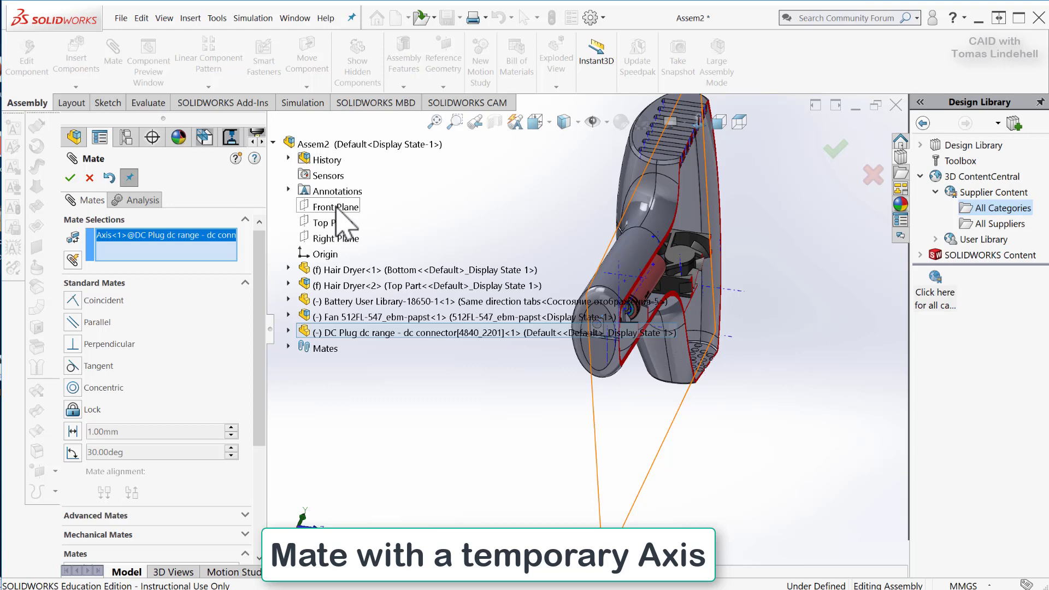
pyautogui.click(337, 207)
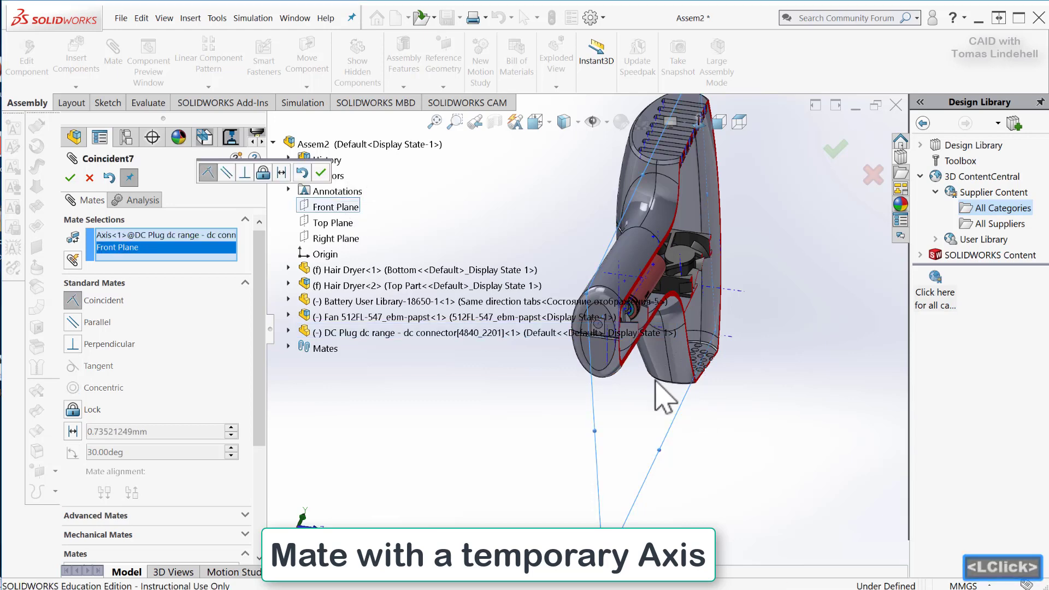
pyautogui.scroll(-3, 519, 408)
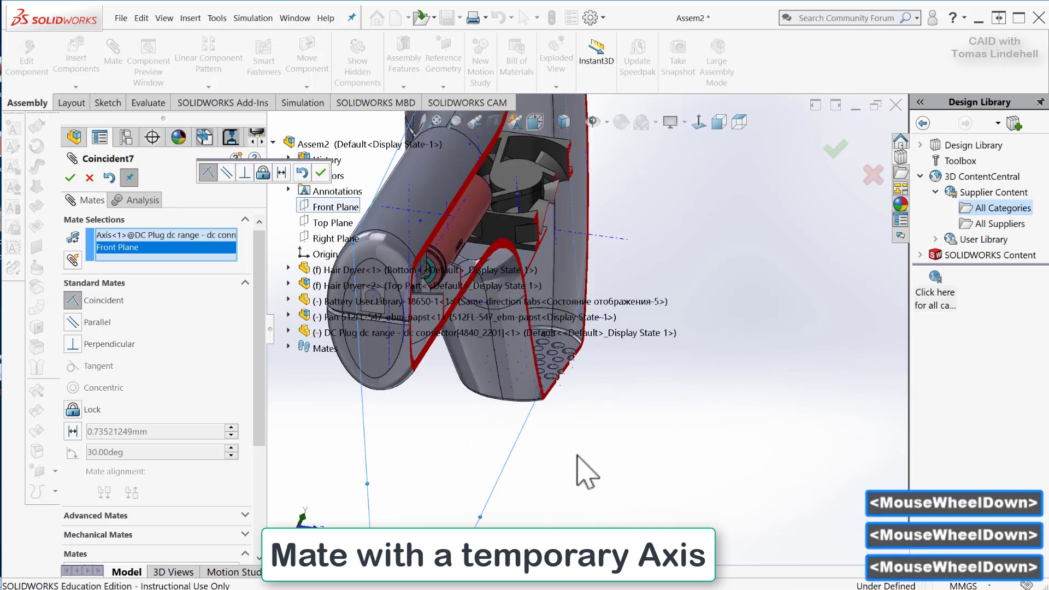
pyautogui.keyDown('shift'); pyautogui.moveTo(552, 480); pyautogui.dragTo(544, 450, button='middle'); pyautogui.keyUp('shift')
pyautogui.keyDown('ctrl'); pyautogui.moveTo(658, 486); pyautogui.dragTo(814, 541, button='middle'); pyautogui.keyUp('ctrl')
pyautogui.scroll(2, 789, 444)
pyautogui.scroll(-4, 731, 418)
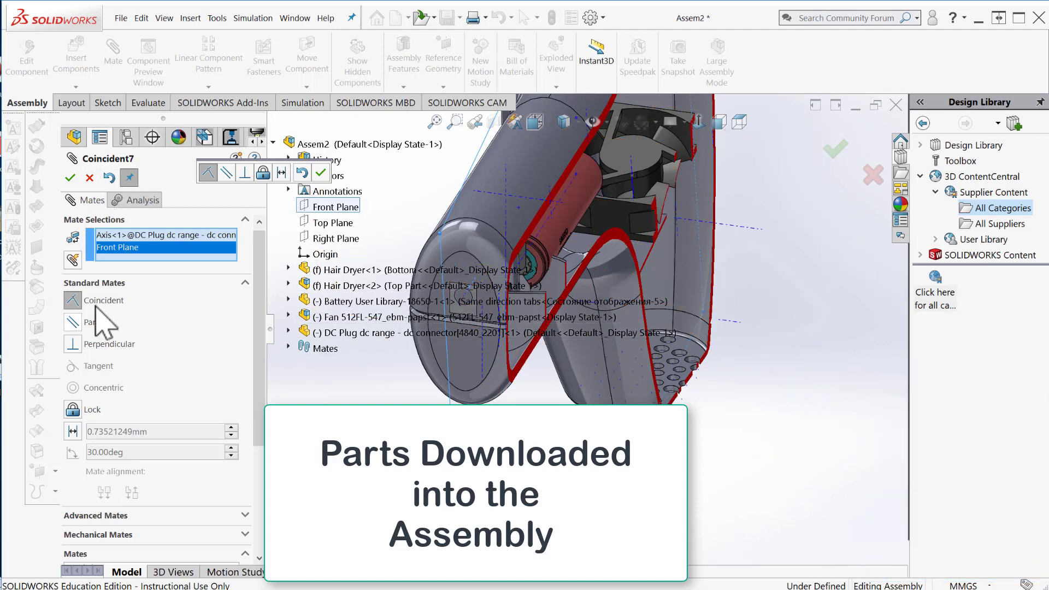
pyautogui.click(71, 177)
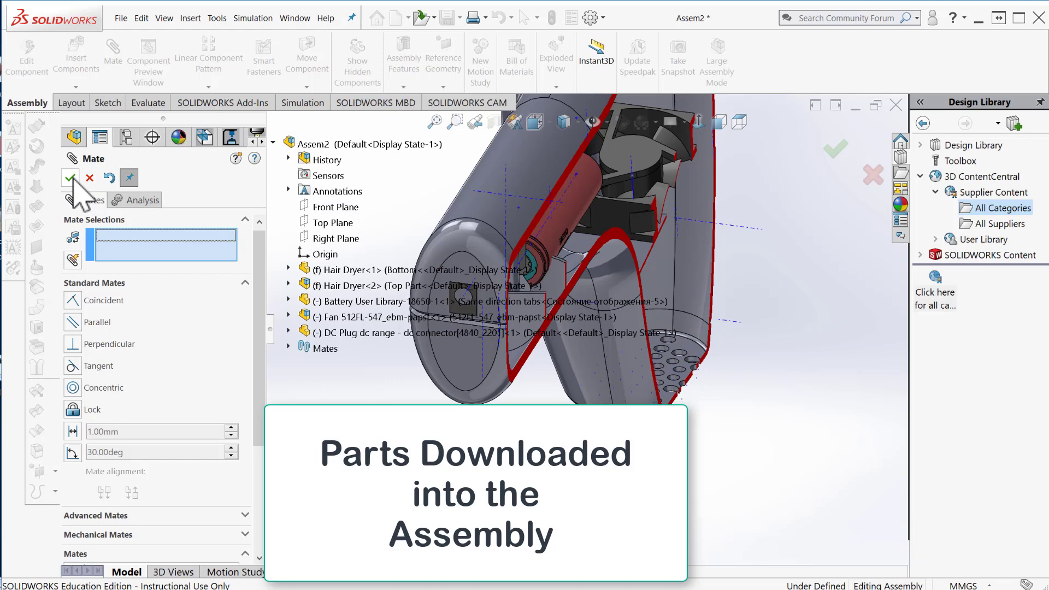
pyautogui.click(70, 178)
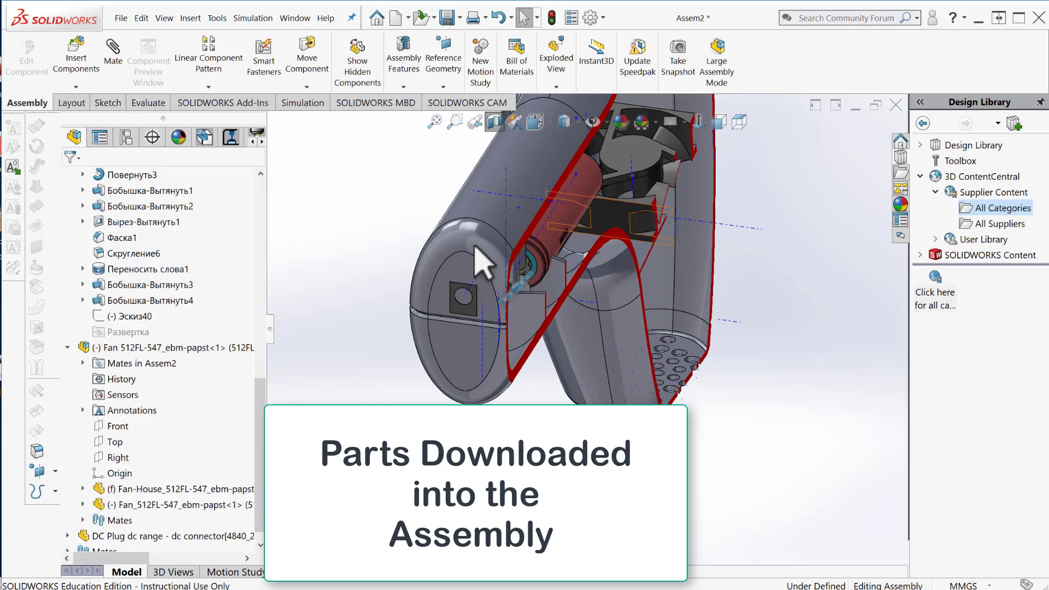
# Examine the placement of the DC plug, battery and fan inside the sectioned hair dryer from several angles.
pyautogui.moveTo(408, 198); pyautogui.dragTo(347, 293, button='middle')
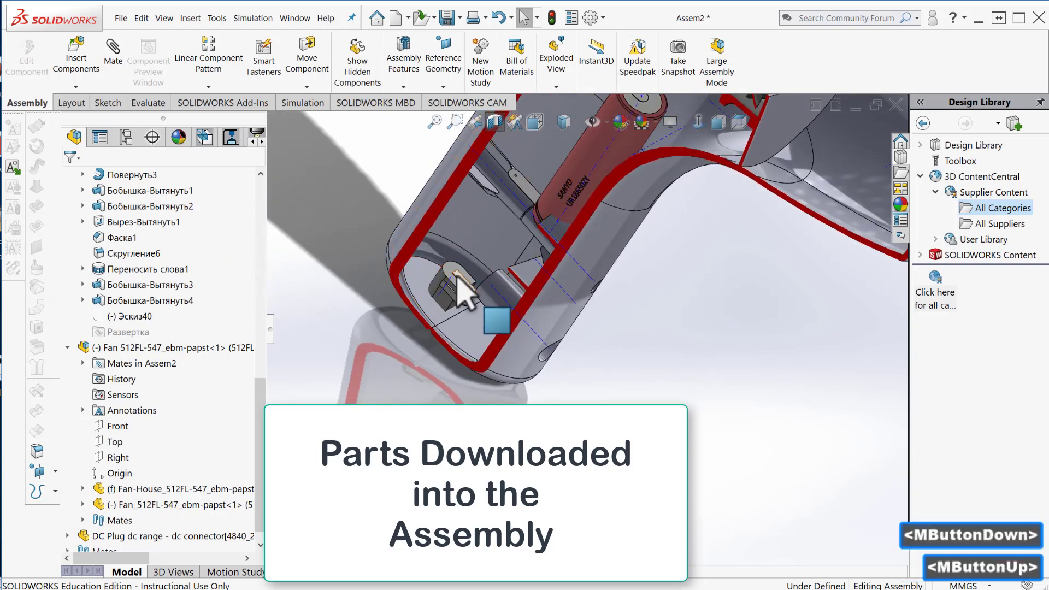
pyautogui.moveTo(457, 283); pyautogui.dragTo(468, 375)
pyautogui.moveTo(468, 375); pyautogui.dragTo(655, 188, button='middle')
pyautogui.scroll(3, 655, 187)
pyautogui.scroll(-5, 667, 234)
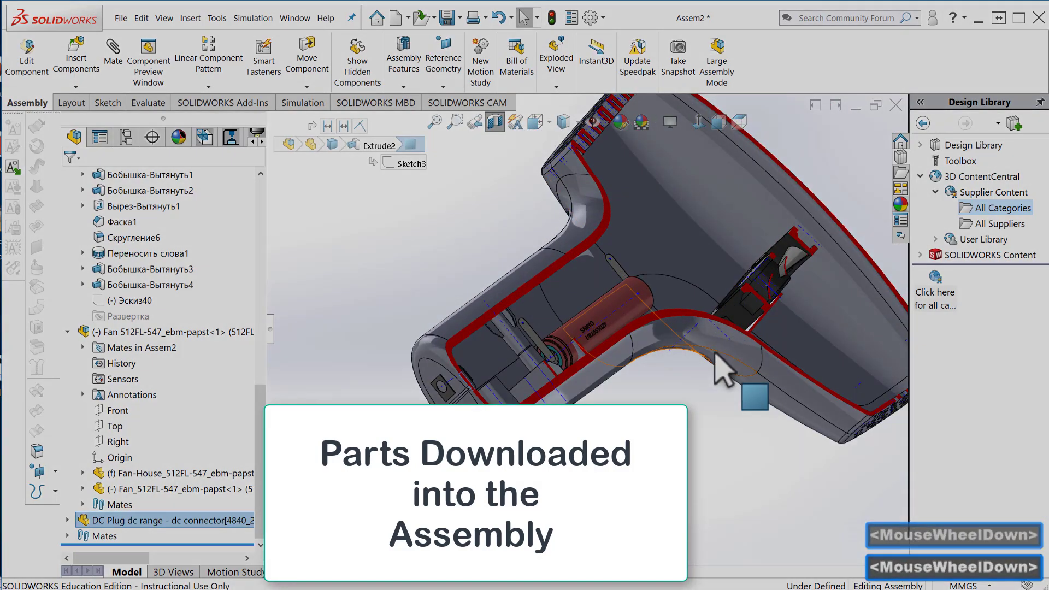
pyautogui.scroll(-2, 715, 355)
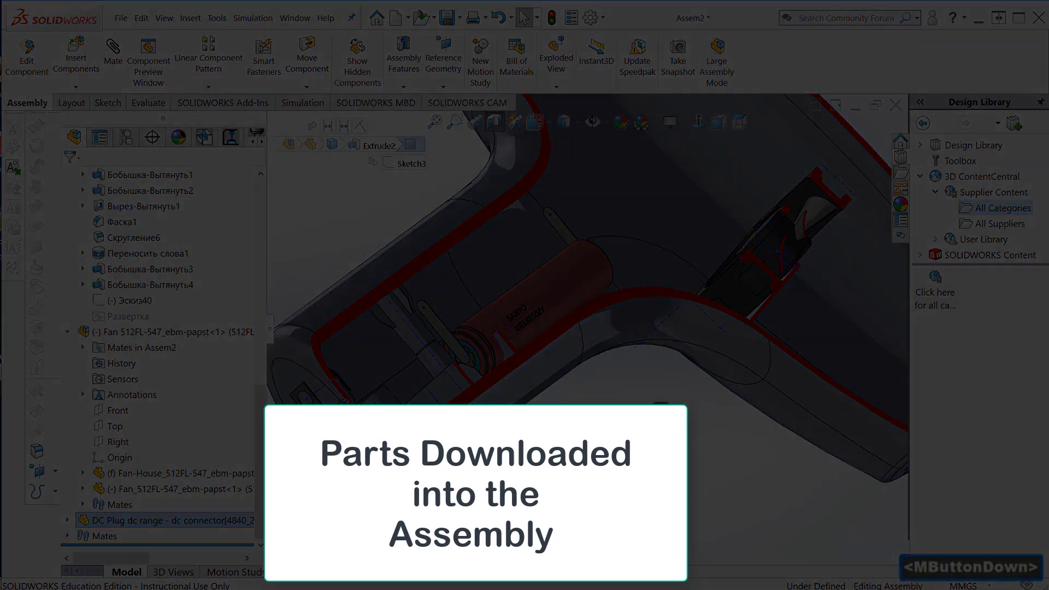